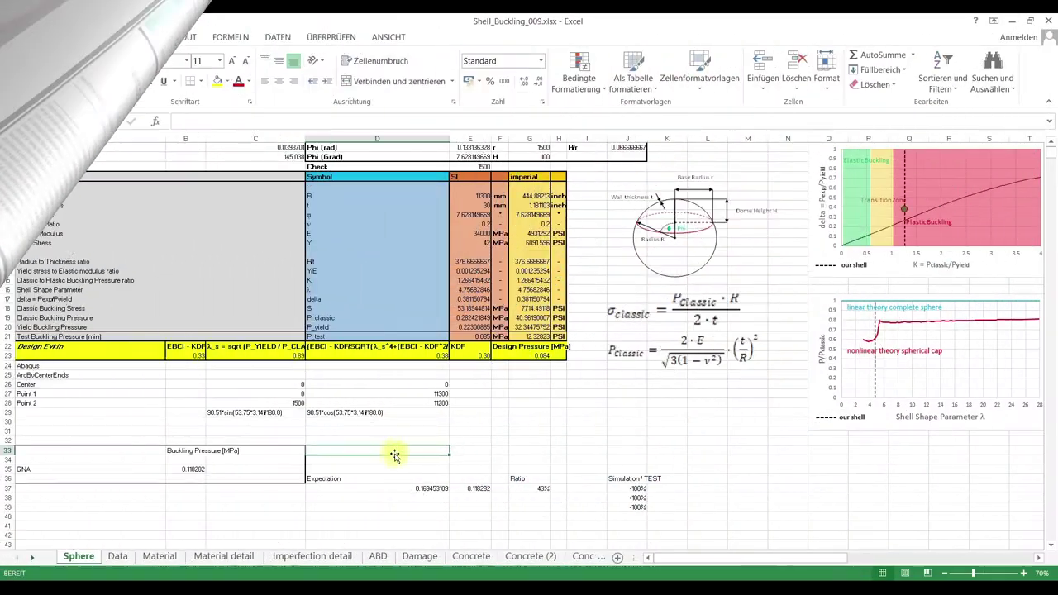
Show the Sphere sheet of Shell_Buckling_009.xlsx with radius 11300 mm, thickness 30 mm and buckling calculations.
{"action": "left_click", "coordinate": [413, 421]}
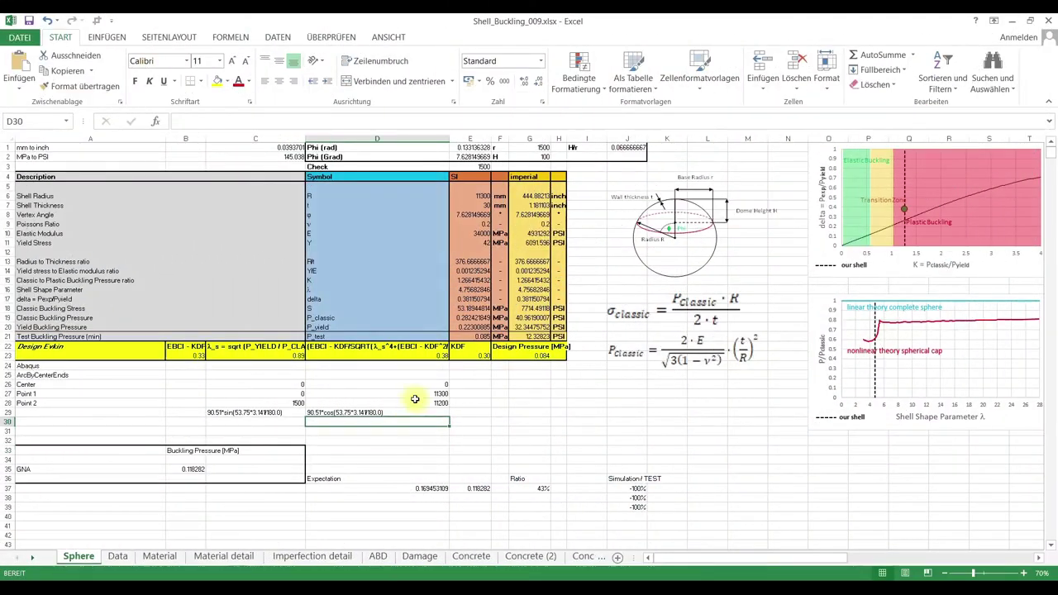
Inspect the vertex angle in E8, test buckling pressure in E21, and the E19/E20 pressure formulas.
{"action": "left_click", "coordinate": [586, 213]}
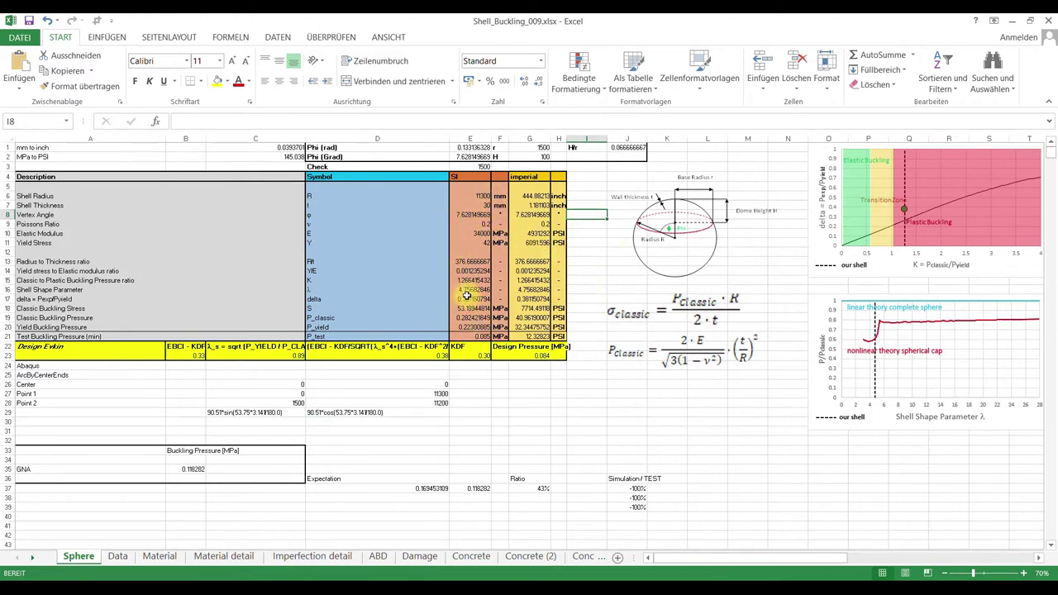
{"action": "left_click", "coordinate": [466, 214]}
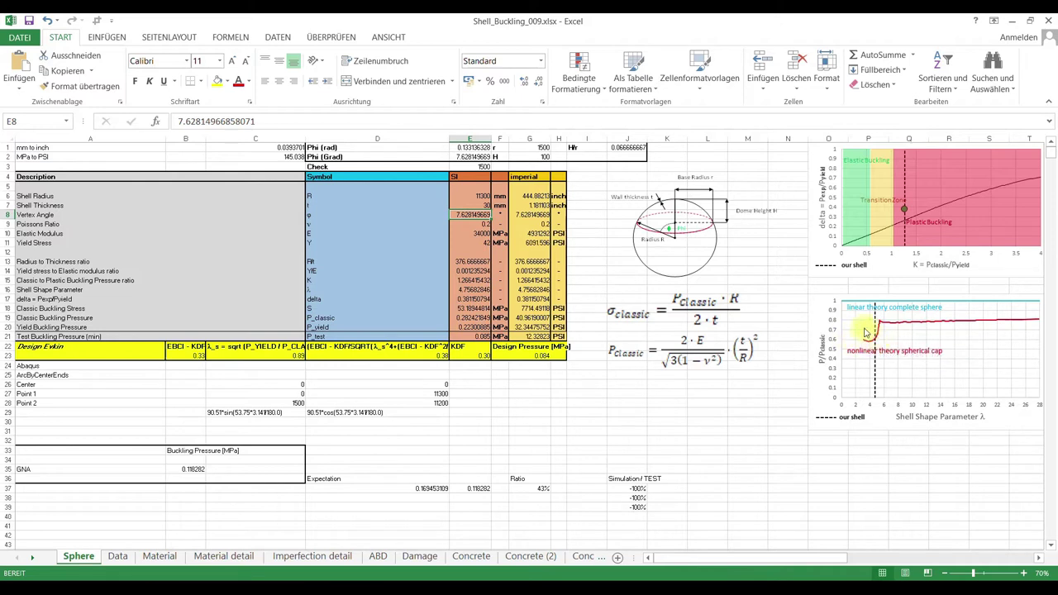
{"action": "left_click", "coordinate": [500, 384]}
{"action": "left_click", "coordinate": [476, 337]}
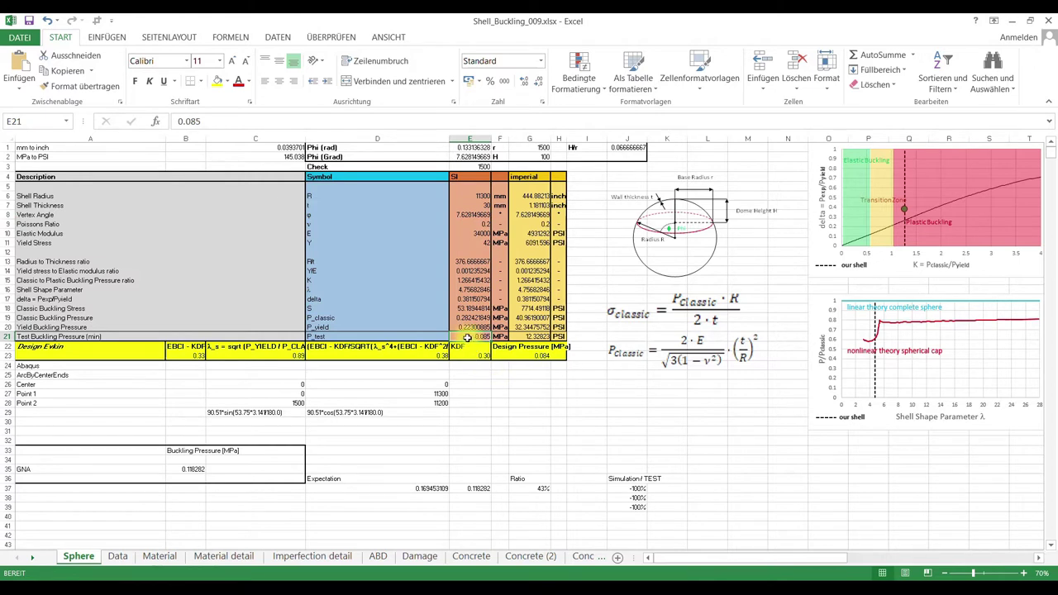
{"action": "left_click", "coordinate": [494, 384]}
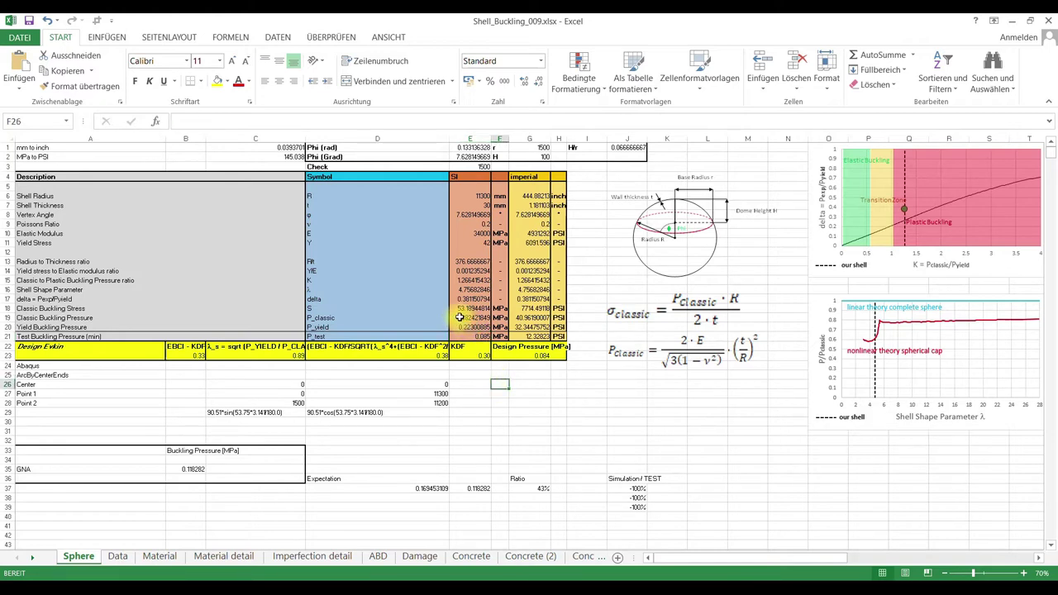
{"action": "left_click", "coordinate": [460, 317]}
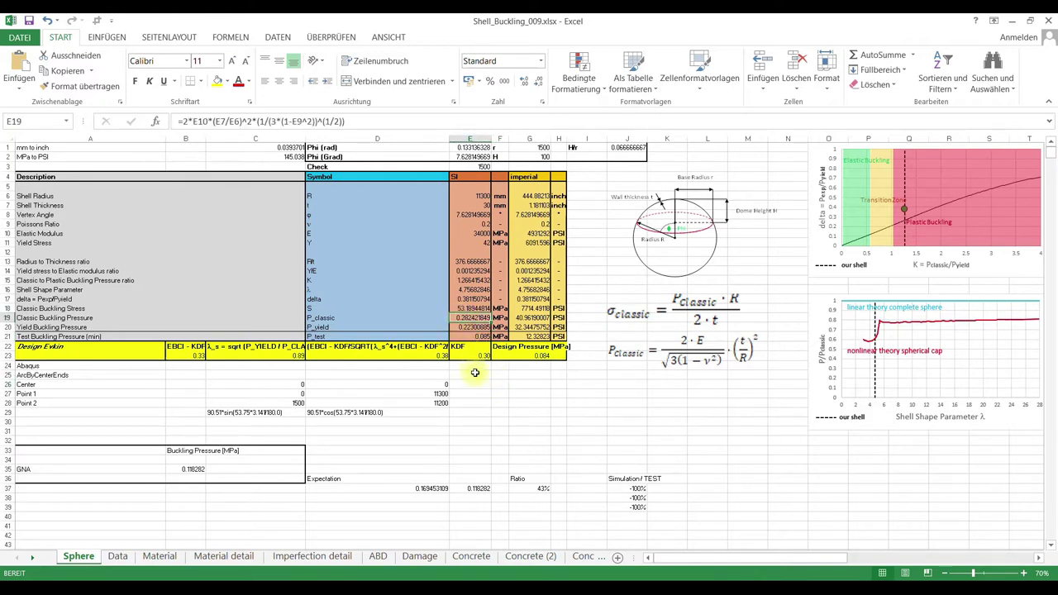
{"action": "left_click", "coordinate": [471, 330], "text": "shift"}
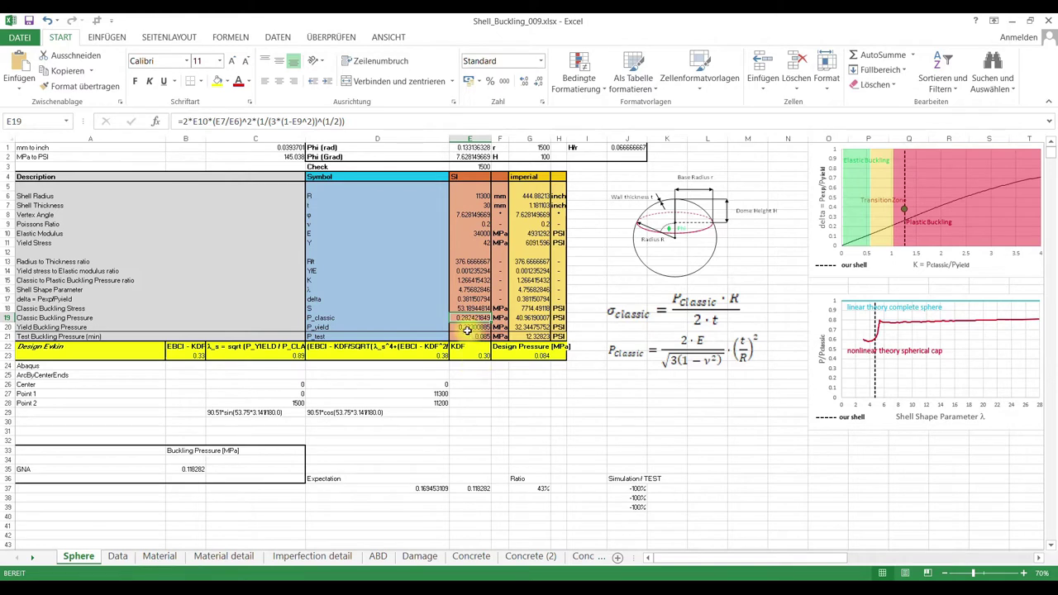
{"action": "left_click", "coordinate": [468, 328]}
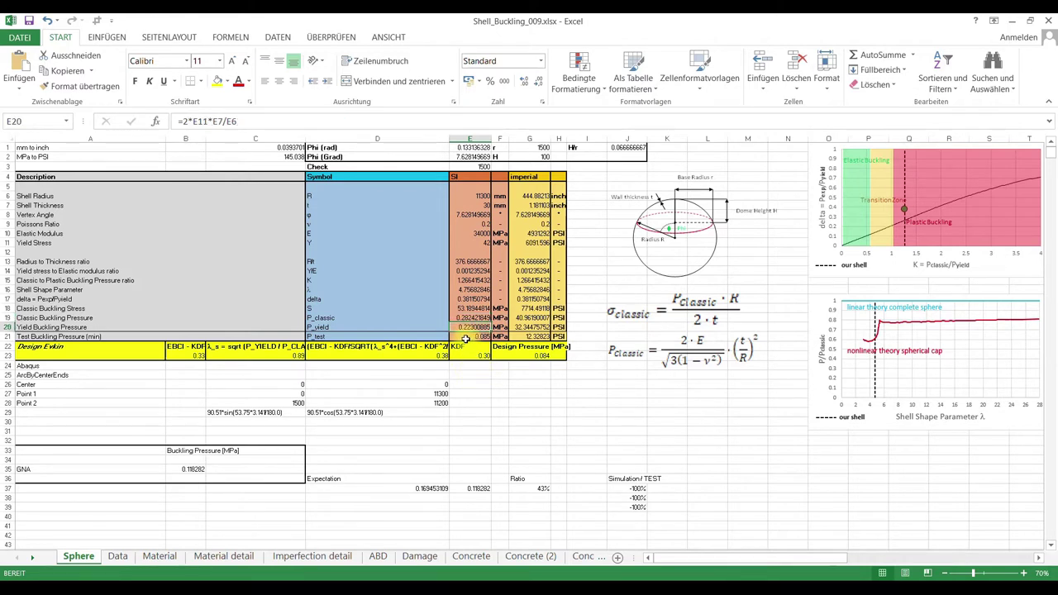
Bring the Abaqus/CAE window with the Concrete_Dome model to the front.
{"action": "left_click", "coordinate": [492, 375]}
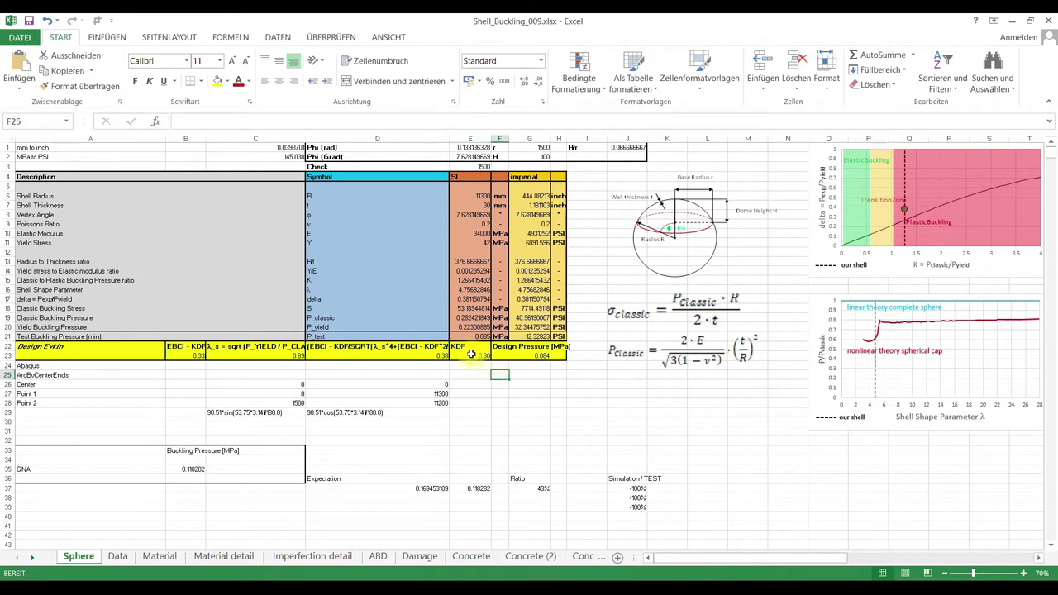
{"action": "left_click", "coordinate": [531, 376]}
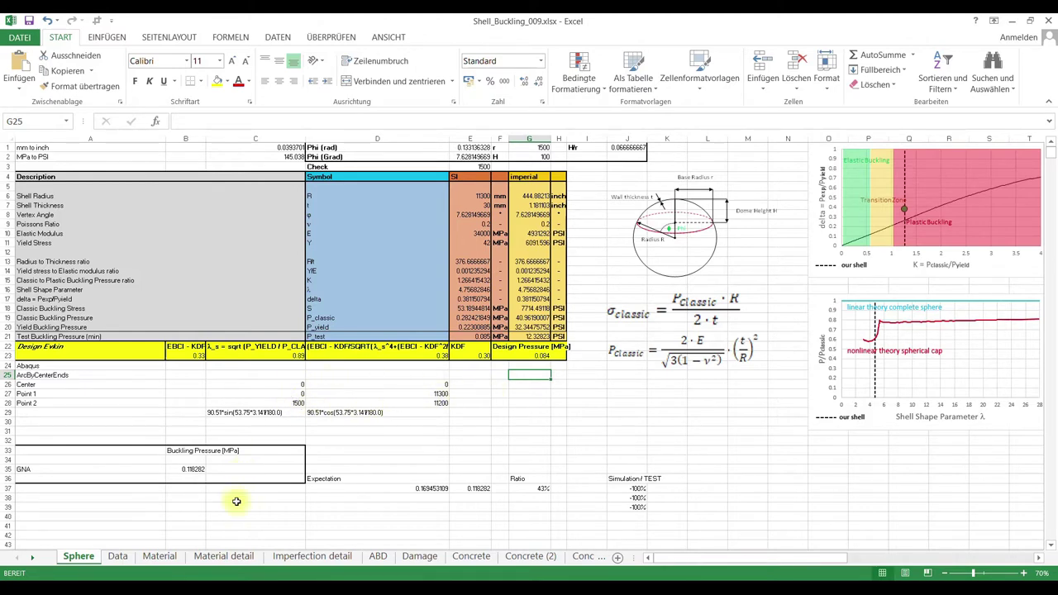
{"action": "mouse_move", "coordinate": [223, 579]}
{"action": "left_click", "coordinate": [223, 533]}
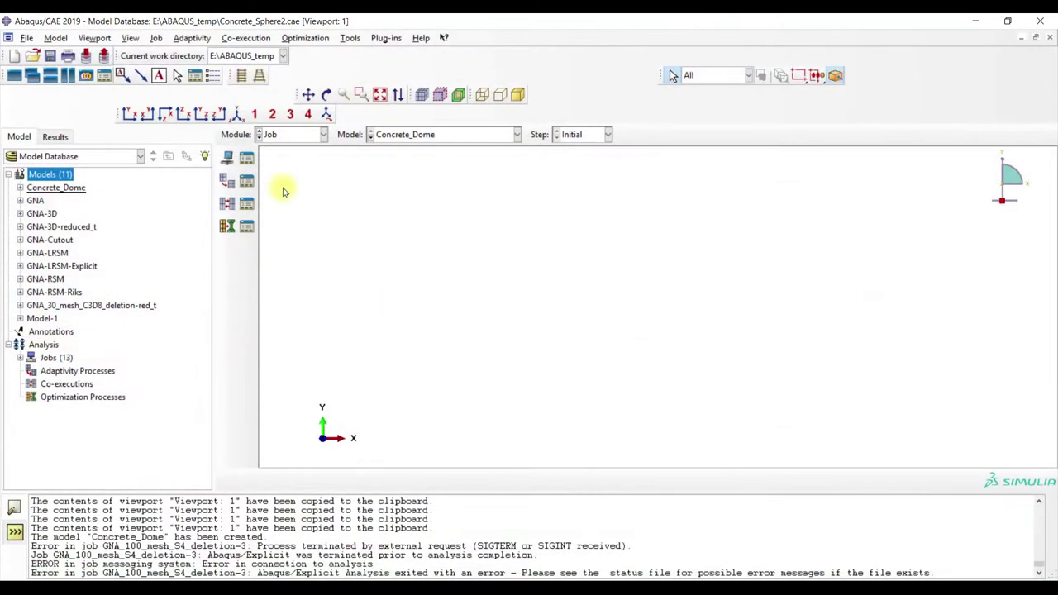
In the Part module, start a new revolved shell part in the Concrete_Dome model.
{"action": "left_click", "coordinate": [284, 134]}
{"action": "left_click", "coordinate": [277, 149]}
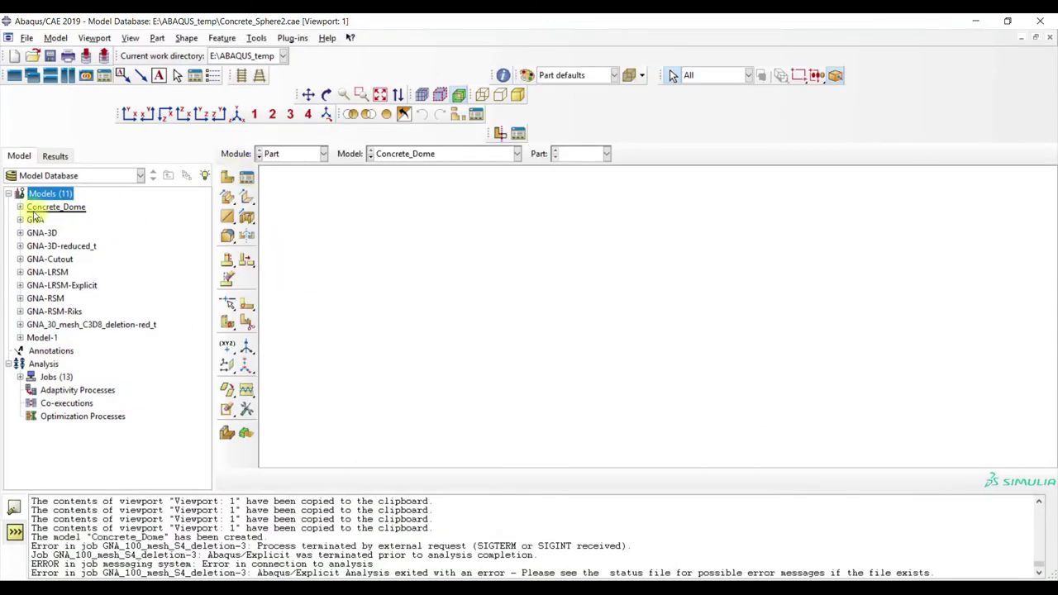
{"action": "left_click", "coordinate": [20, 206]}
{"action": "double_click", "coordinate": [60, 206]}
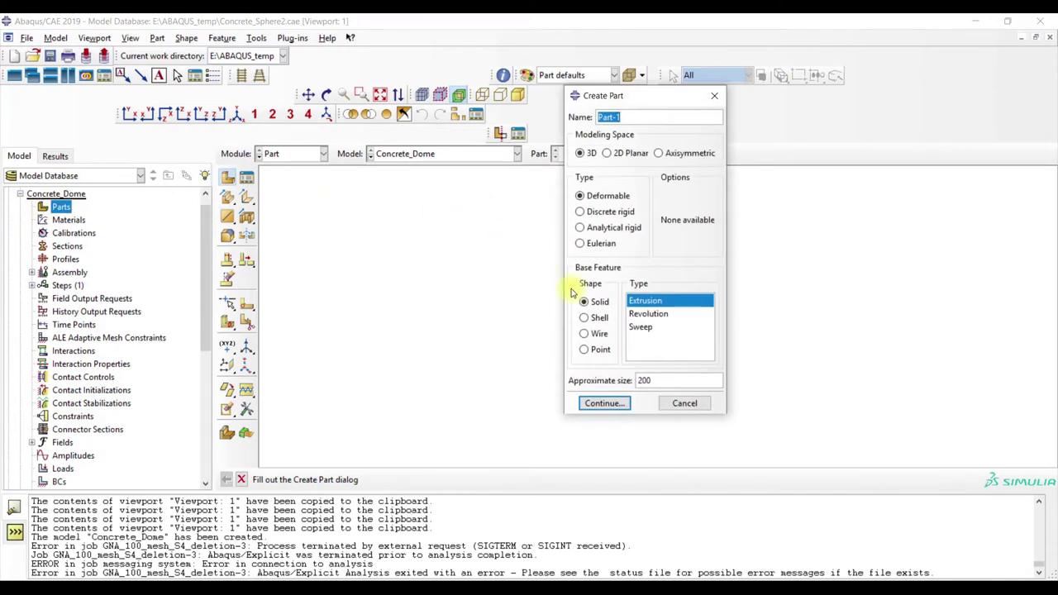
{"action": "left_click", "coordinate": [593, 317]}
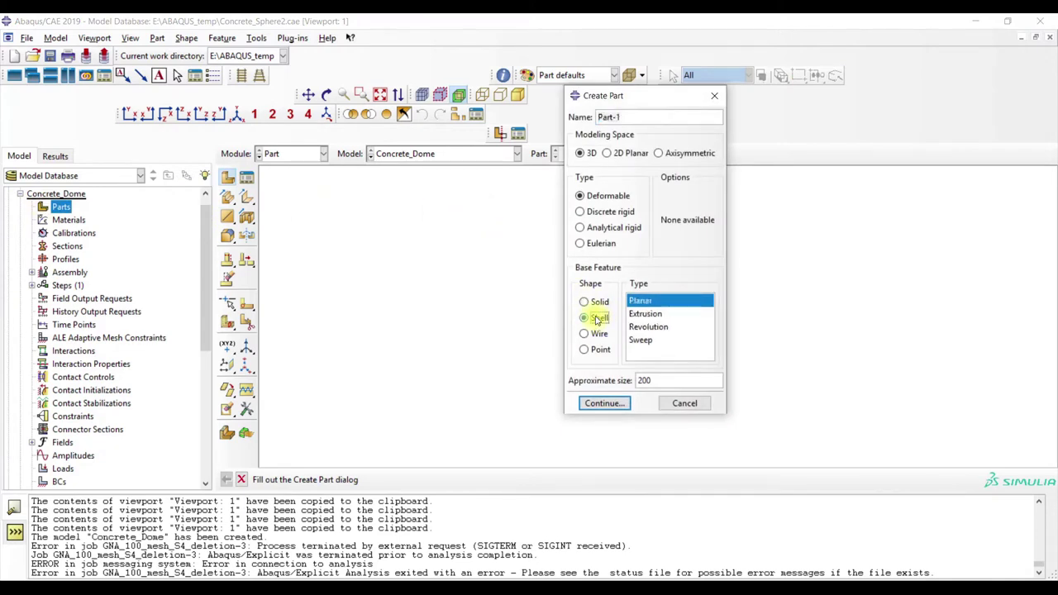
{"action": "left_click", "coordinate": [649, 326]}
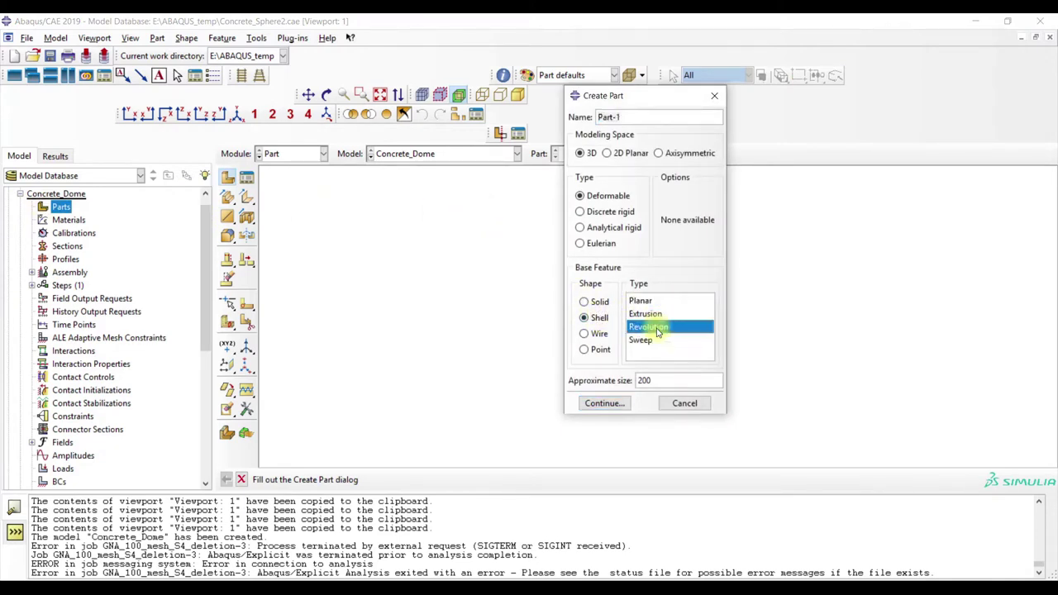
{"action": "left_click", "coordinate": [605, 404]}
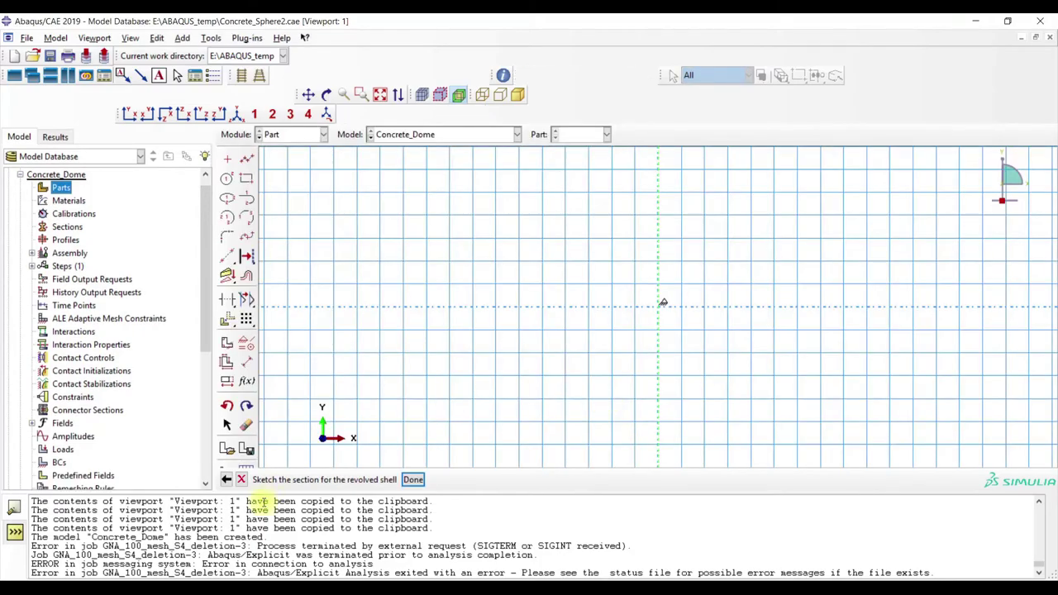
Copy the Point 1 coordinates C27:D27 from Excel and begin a centre-endpoints arc centred at 0,0.
{"action": "key", "text": "alt+Tab"}
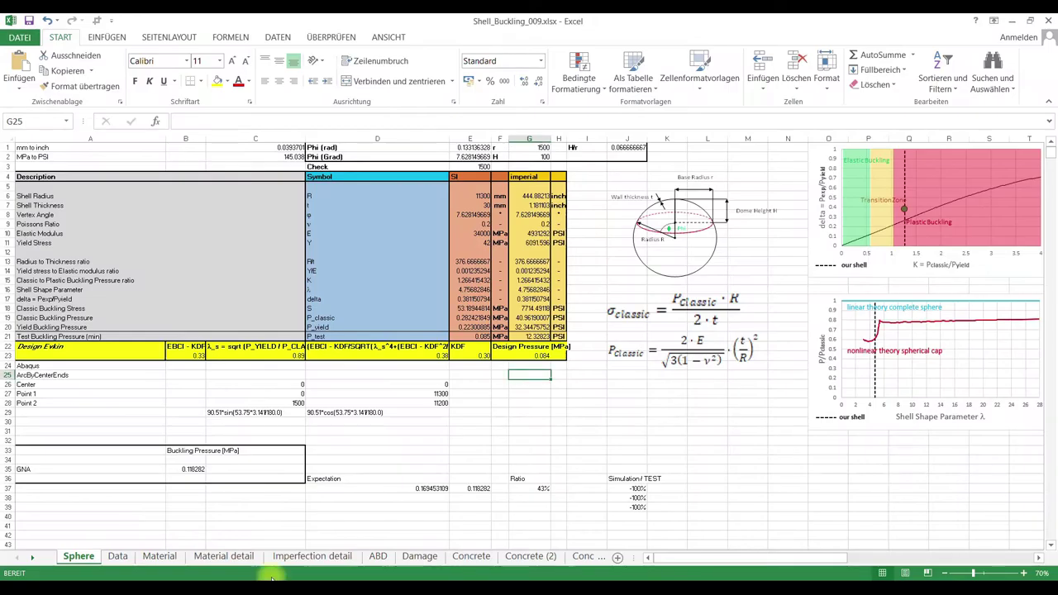
{"action": "left_click", "coordinate": [365, 441]}
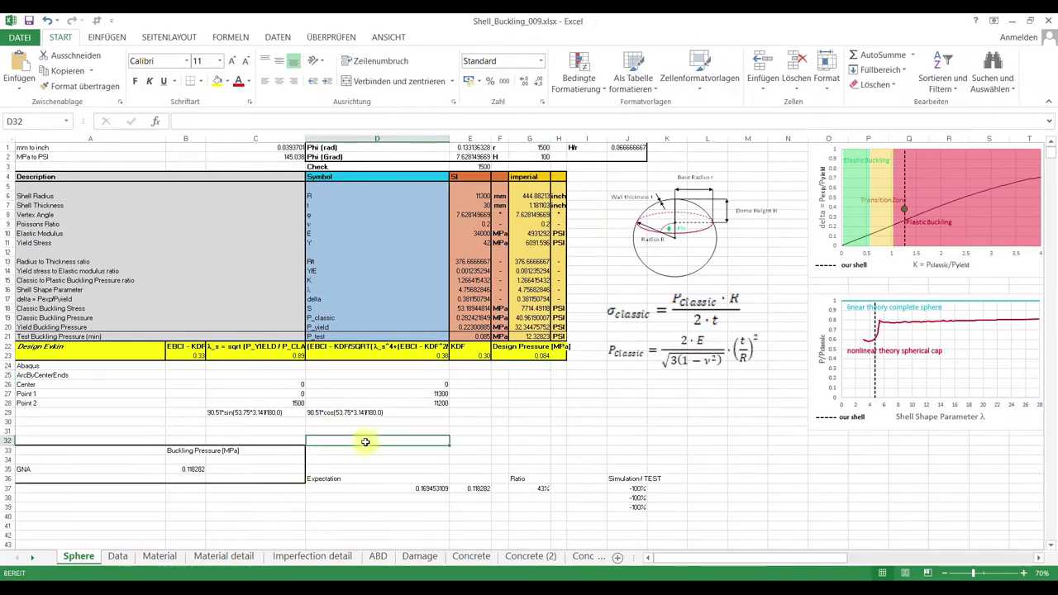
{"action": "left_click", "coordinate": [285, 393]}
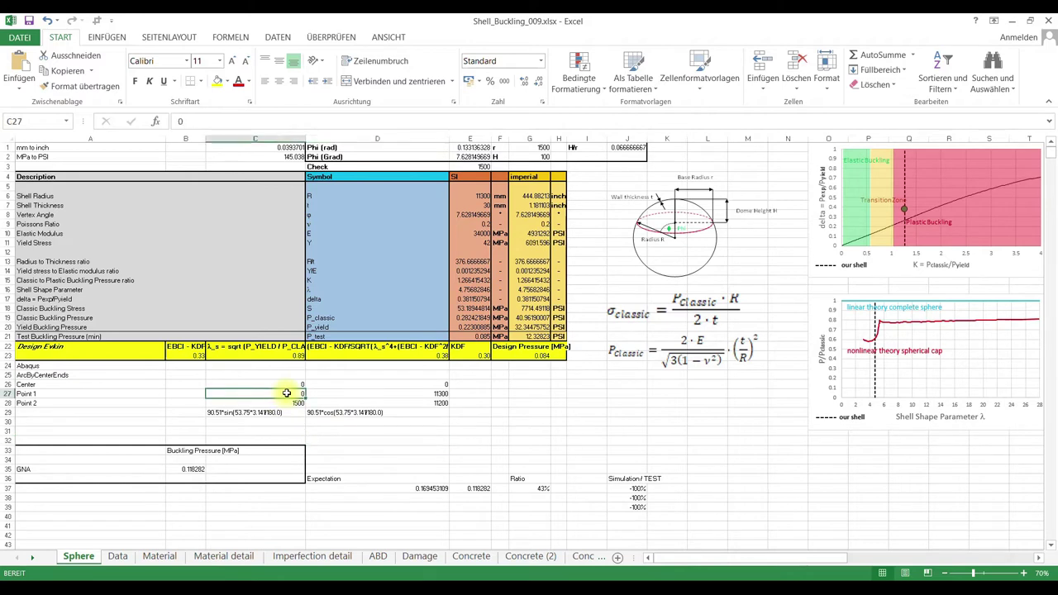
{"action": "left_click_drag", "start_coordinate": [285, 393], "coordinate": [392, 393]}
{"action": "key", "text": "ctrl+c"}
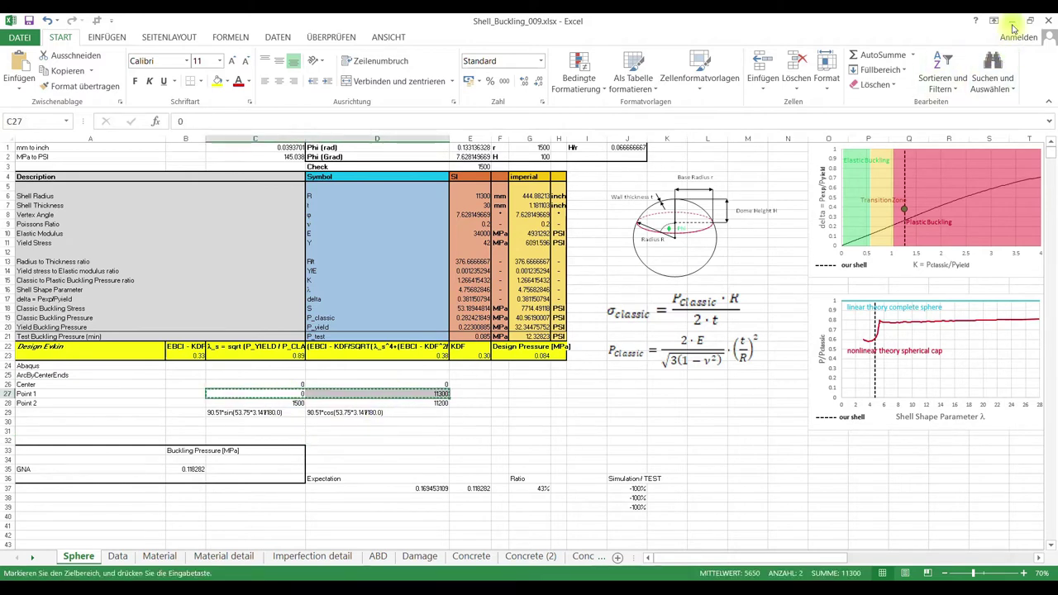
{"action": "left_click", "coordinate": [1013, 25]}
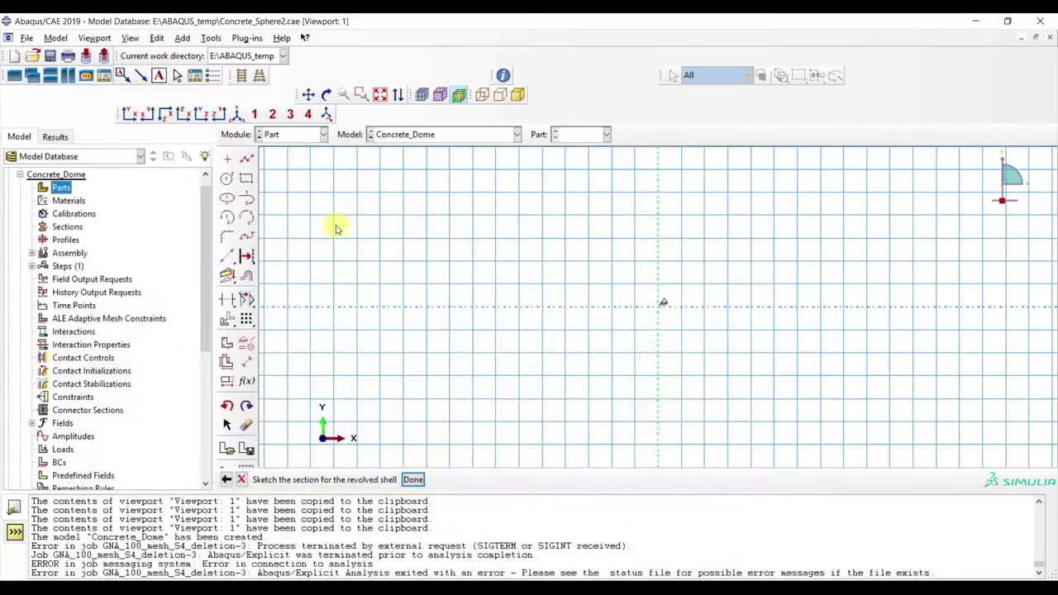
{"action": "left_click", "coordinate": [227, 219]}
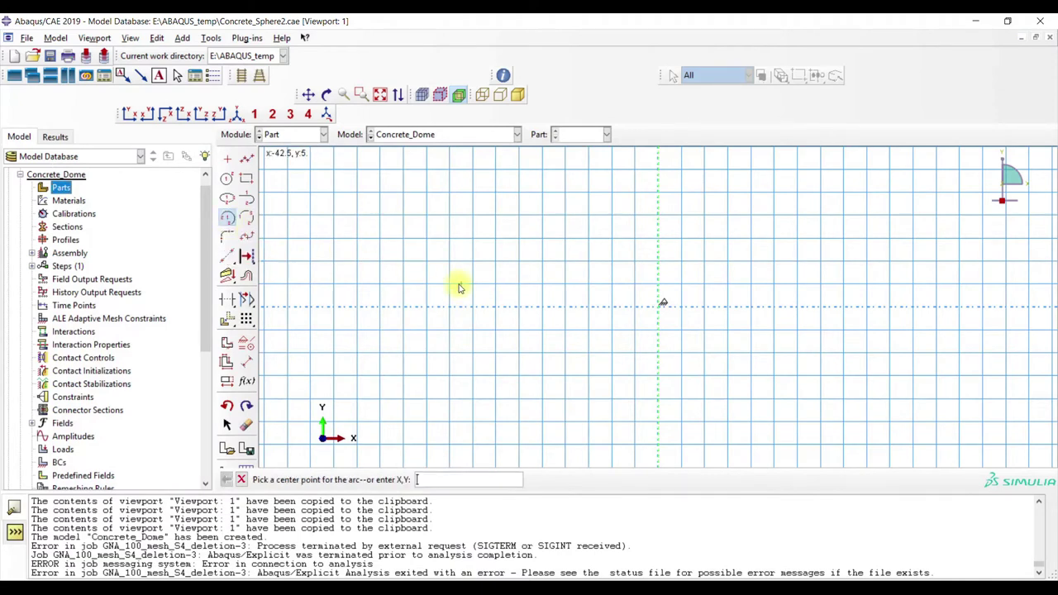
{"action": "key", "text": "Return"}
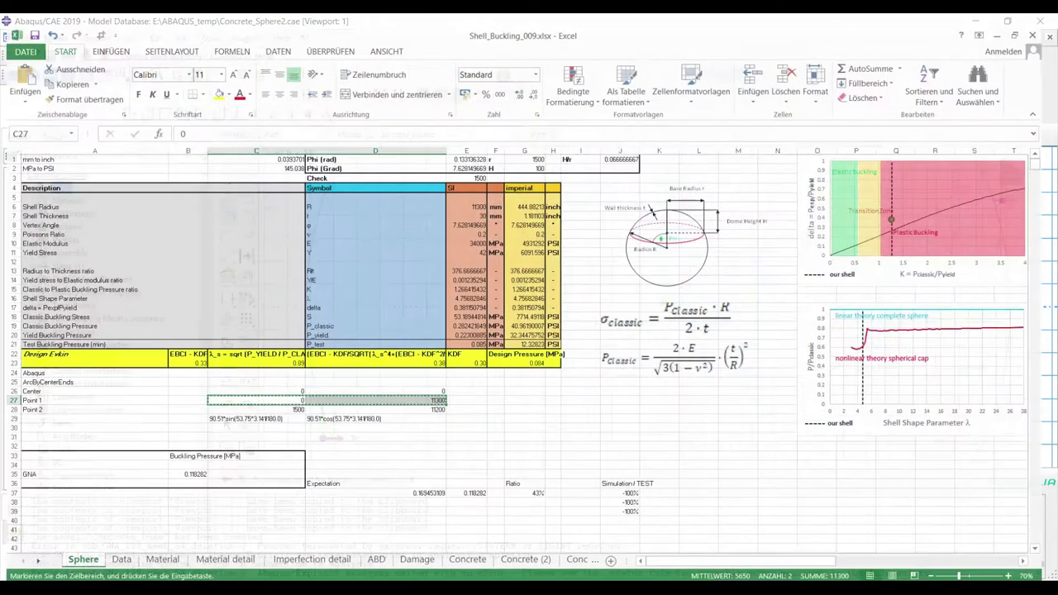
Complete the arc from 0,11300 to 1500,11200 using Excel's Point 2 coordinates and finish the sketch.
{"action": "key", "text": "alt+Tab"}
{"action": "key", "text": "alt+Tab"}
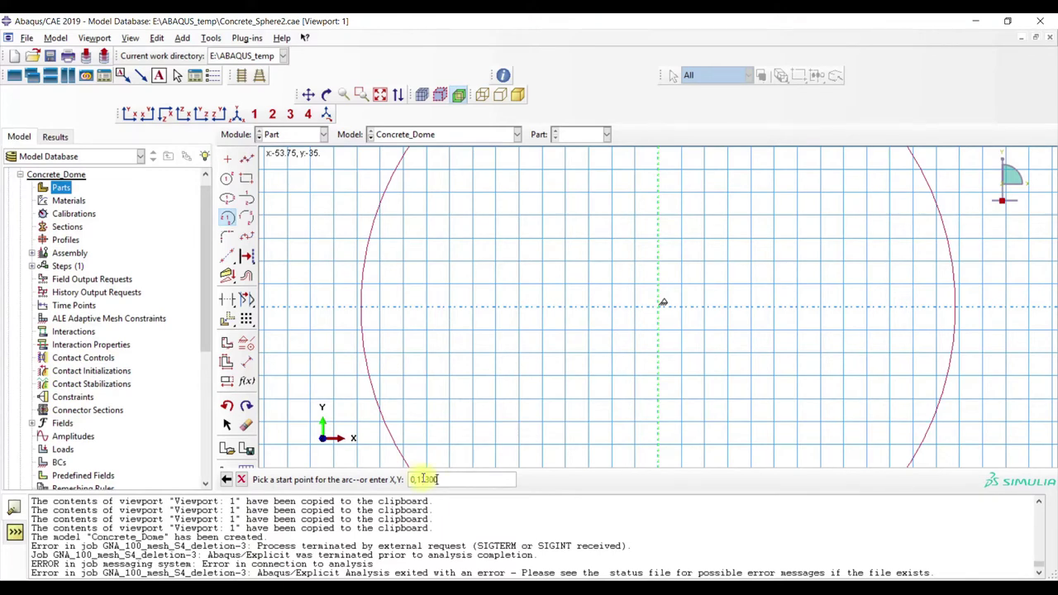
{"action": "key", "text": "Return"}
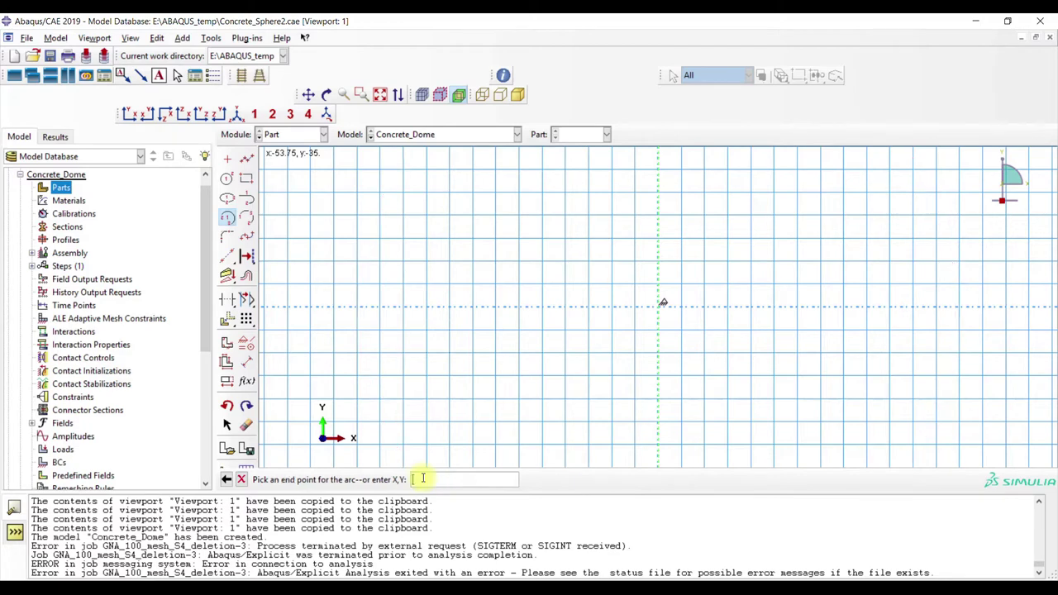
{"action": "key", "text": "alt+Tab"}
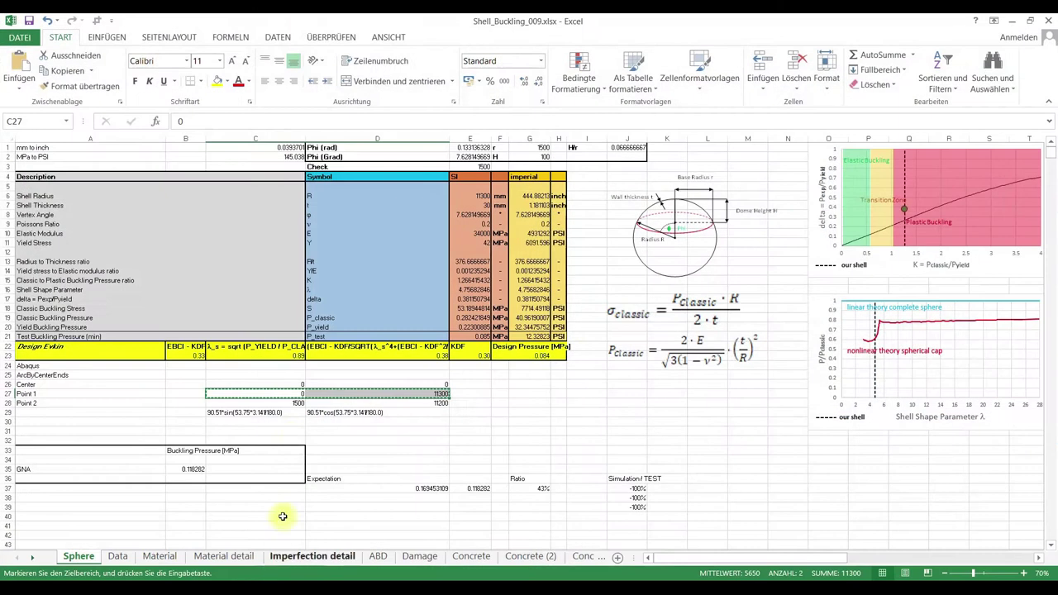
{"action": "left_click_drag", "start_coordinate": [282, 402], "coordinate": [413, 404]}
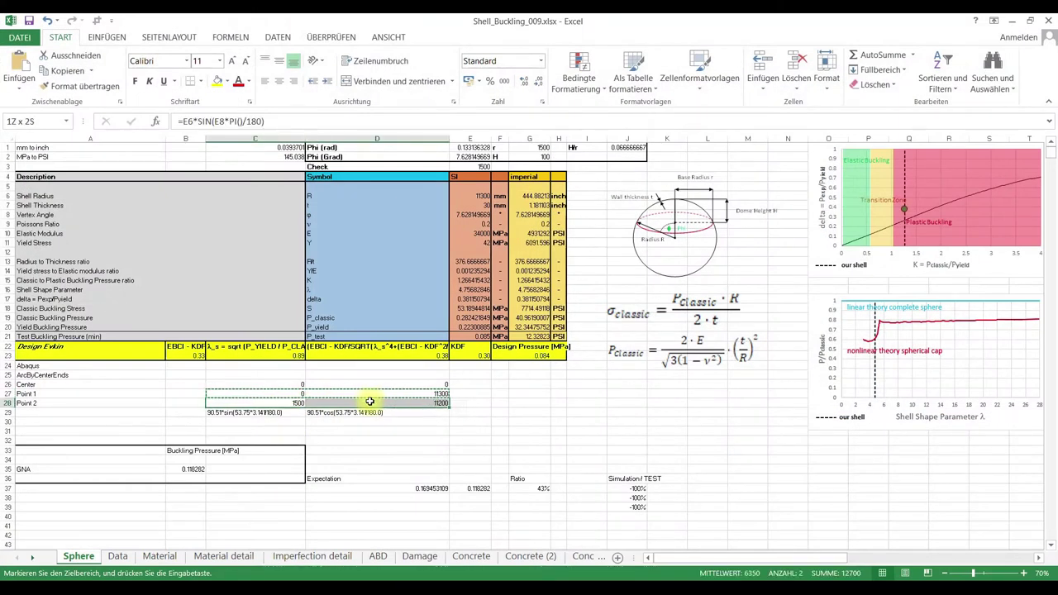
{"action": "left_click", "coordinate": [1011, 21]}
{"action": "left_click", "coordinate": [453, 477]}
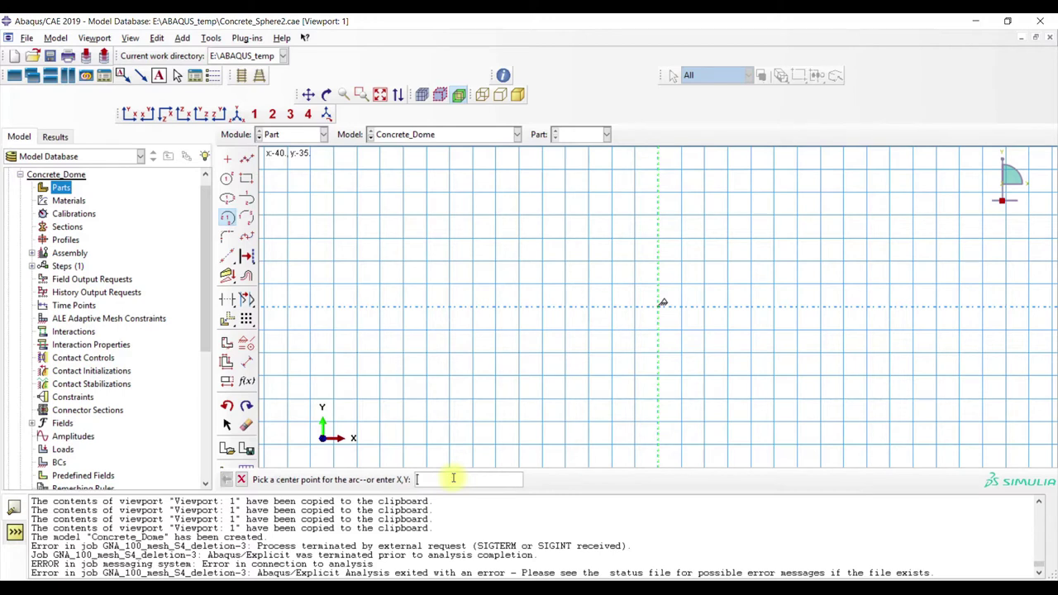
{"action": "key", "text": "Return"}
{"action": "left_click", "coordinate": [383, 99]}
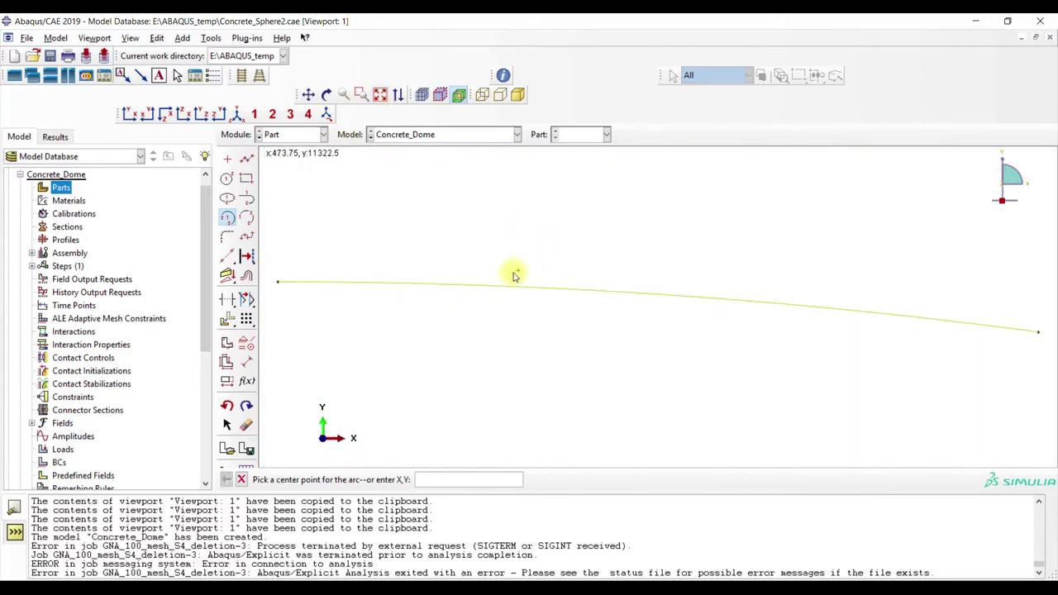
{"action": "left_click", "coordinate": [240, 479]}
{"action": "left_click", "coordinate": [411, 480]}
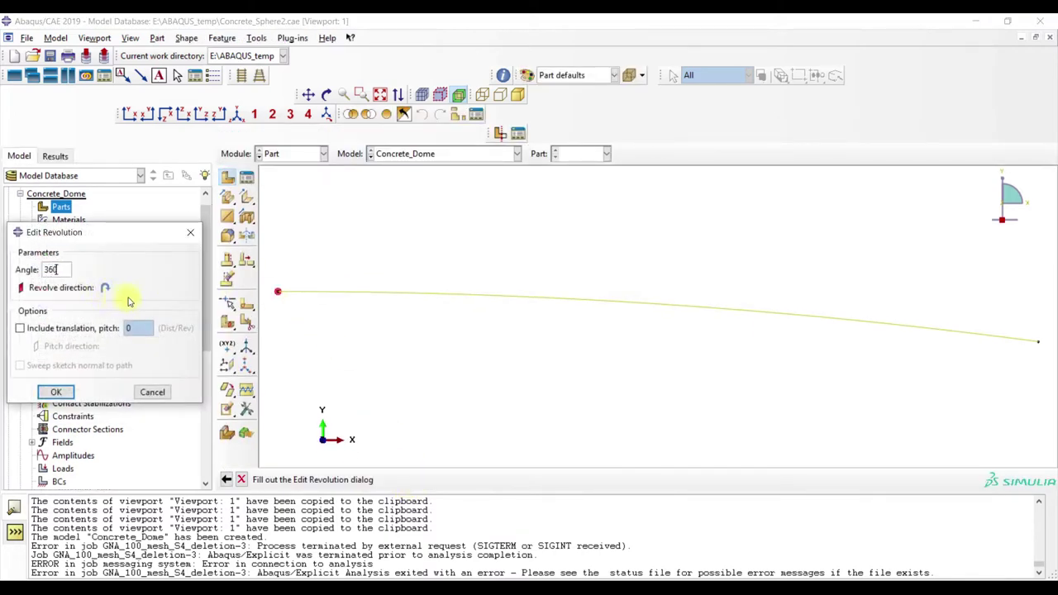
Create the 360° revolved shell and add zero-offset datum planes on the XY and XZ planes.
{"action": "left_click", "coordinate": [74, 393]}
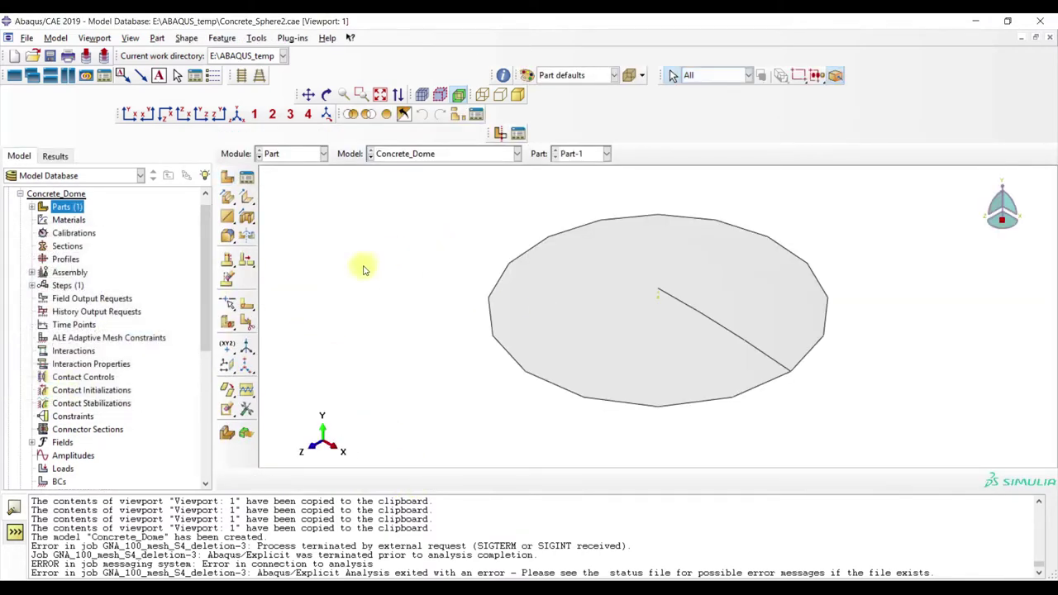
{"action": "left_click", "coordinate": [219, 114]}
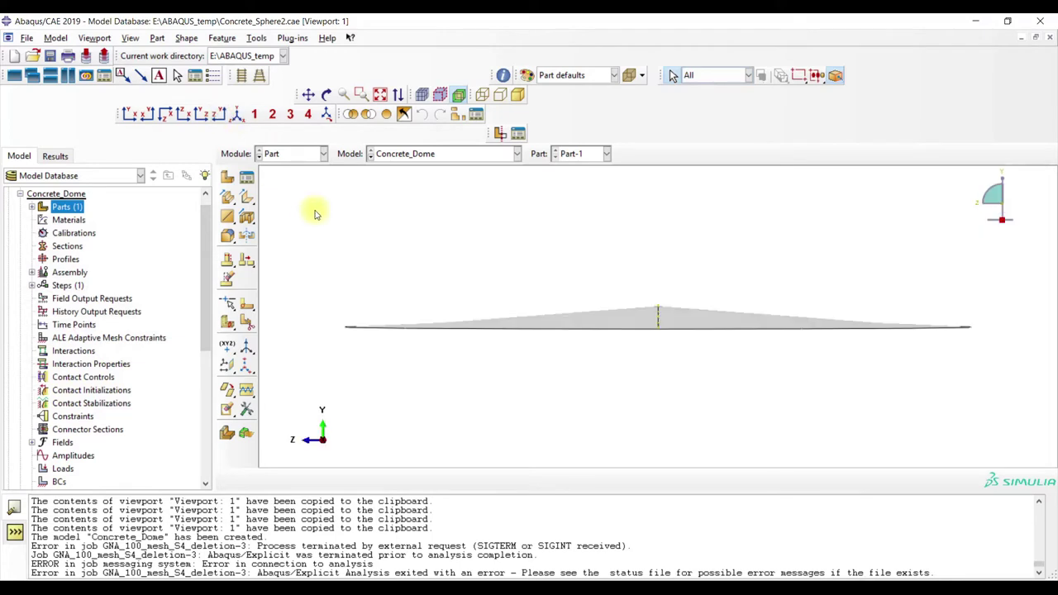
{"action": "left_click", "coordinate": [235, 114]}
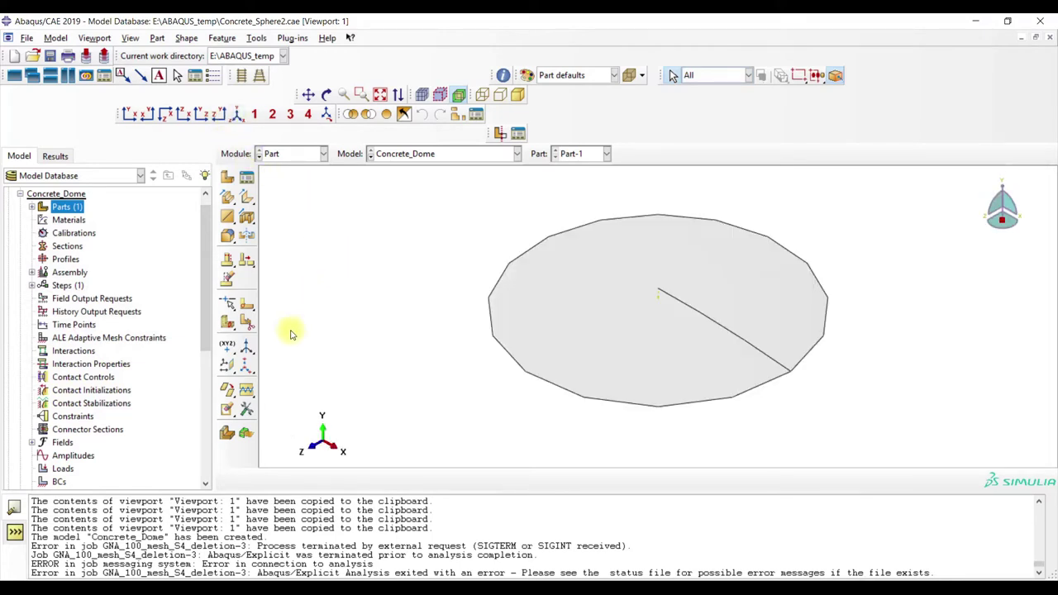
{"action": "left_click", "coordinate": [226, 364]}
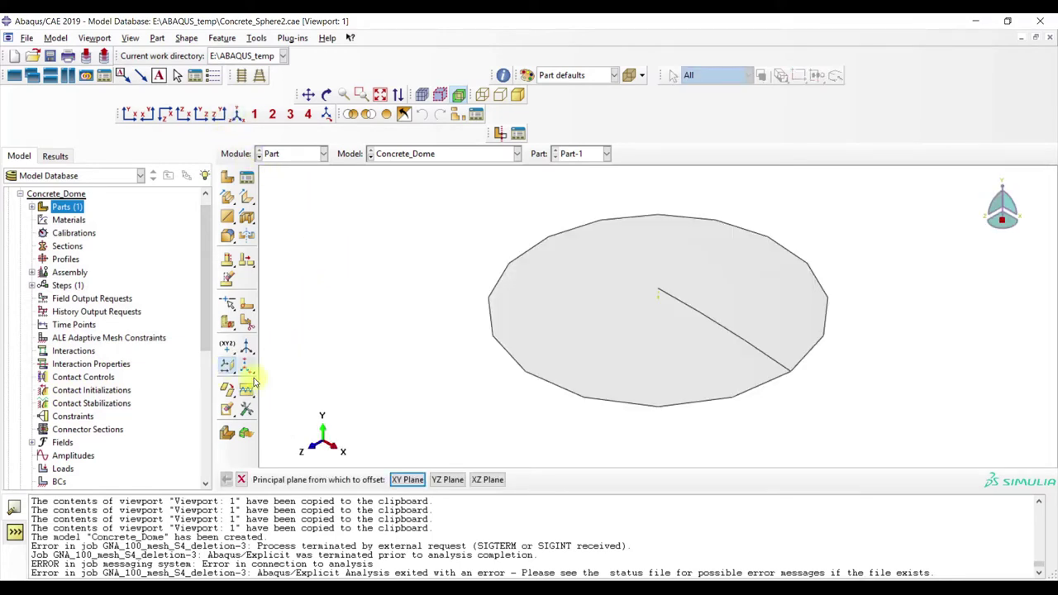
{"action": "left_click", "coordinate": [404, 479]}
{"action": "key", "text": "Return"}
{"action": "left_click", "coordinate": [487, 479]}
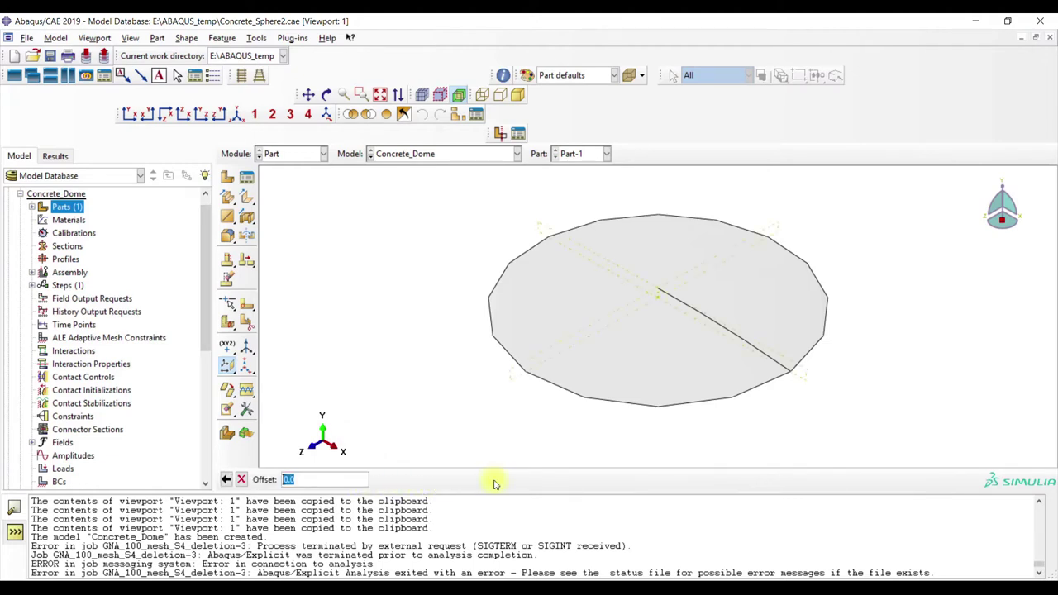
{"action": "key", "text": "Return"}
{"action": "key", "text": "Escape"}
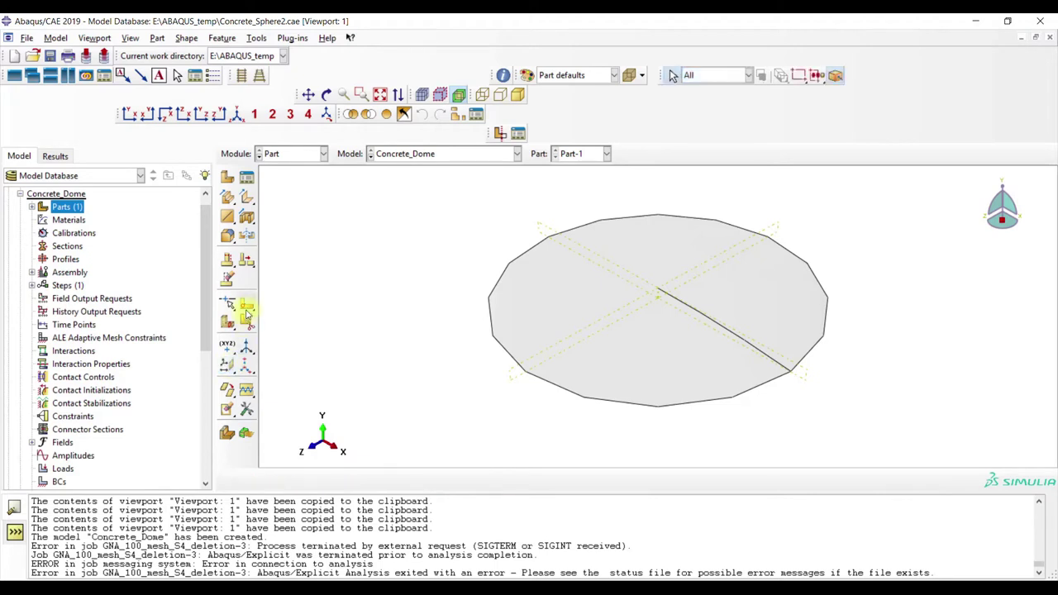
Partition all shell faces into four quarters along the two datum planes.
{"action": "left_click_drag", "start_coordinate": [246, 310], "coordinate": [330, 295]}
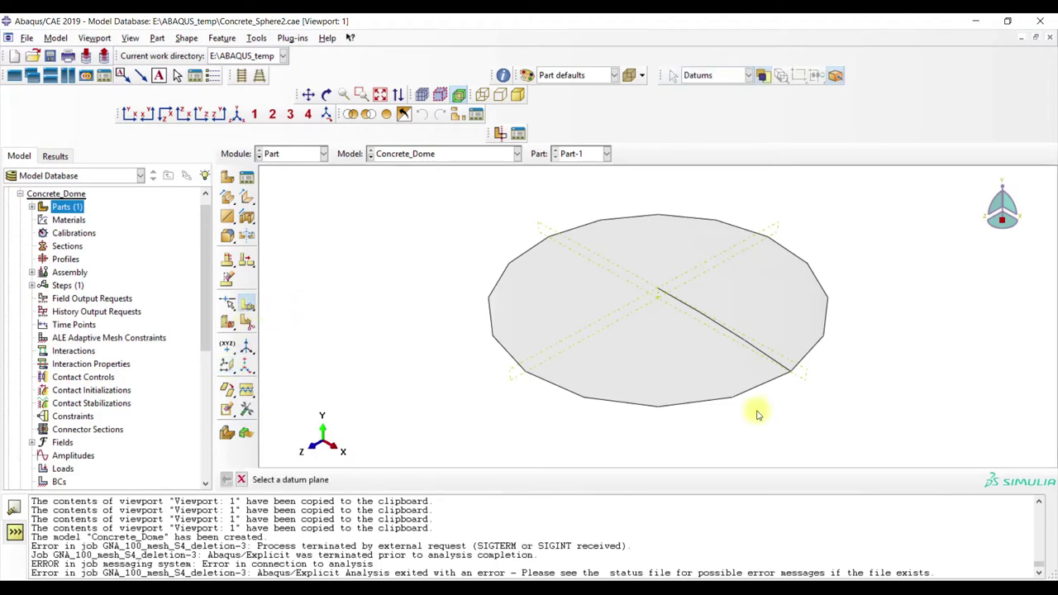
{"action": "left_click", "coordinate": [526, 384]}
{"action": "left_click", "coordinate": [397, 479]}
{"action": "left_click_drag", "start_coordinate": [423, 208], "coordinate": [868, 452]}
{"action": "left_click", "coordinate": [455, 484]}
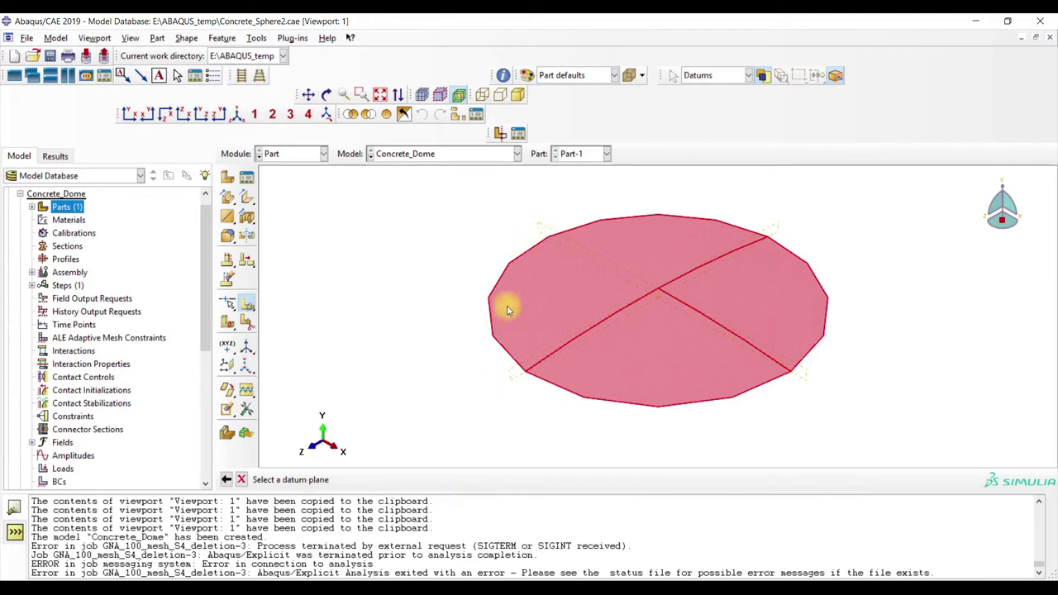
{"action": "left_click", "coordinate": [547, 229]}
{"action": "left_click", "coordinate": [395, 480]}
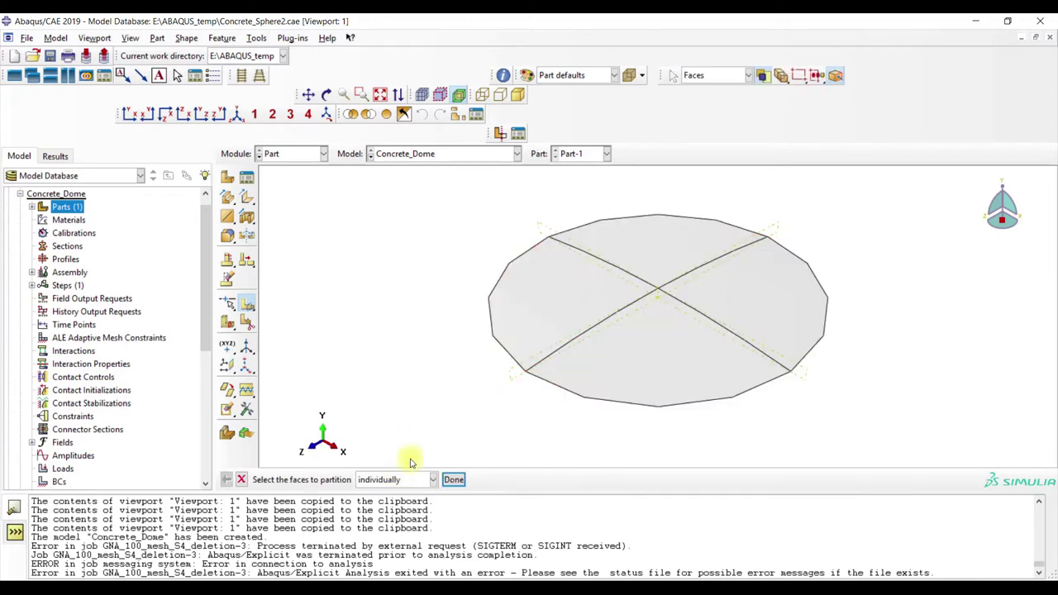
{"action": "left_click", "coordinate": [294, 156]}
Create a new material named Concrete in the Property module with an Elastic behaviour.
{"action": "left_click", "coordinate": [293, 182]}
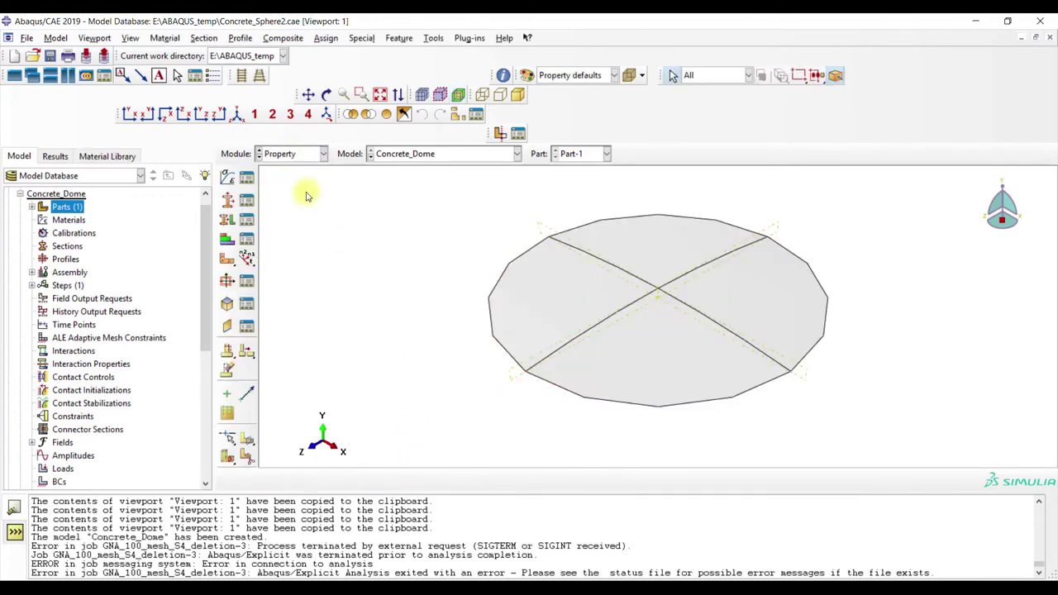
{"action": "left_click", "coordinate": [247, 177]}
{"action": "left_click", "coordinate": [447, 171]}
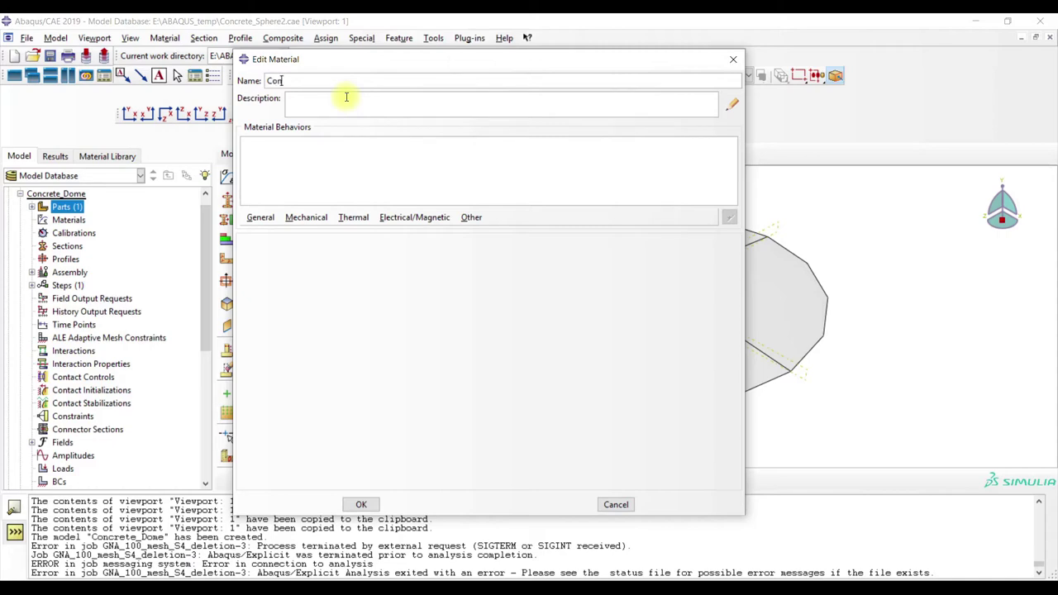
{"action": "left_click", "coordinate": [307, 217]}
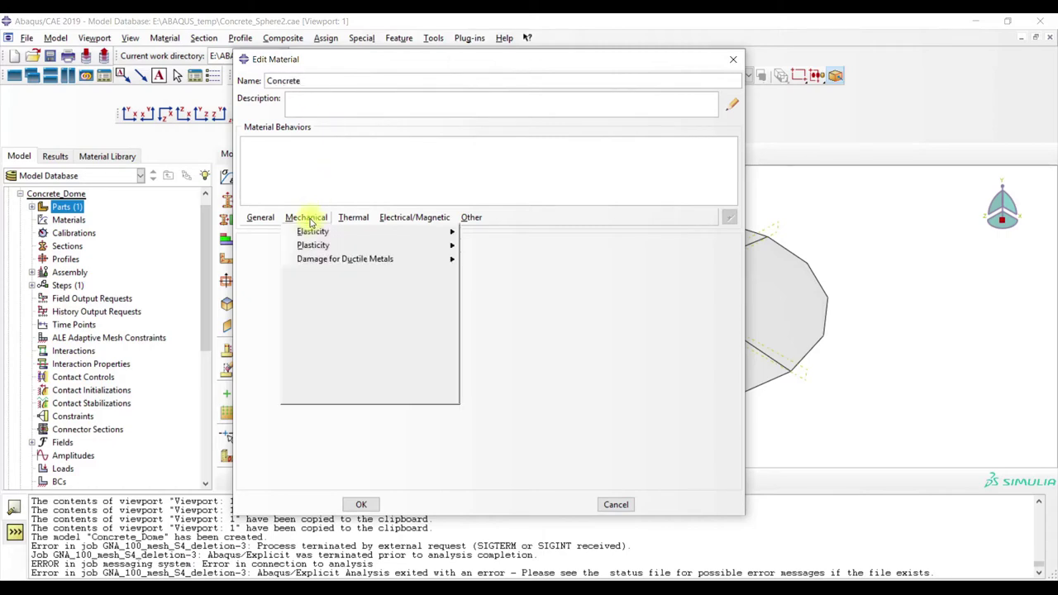
{"action": "mouse_move", "coordinate": [413, 232]}
{"action": "left_click", "coordinate": [475, 235]}
{"action": "key", "text": "alt+Tab"}
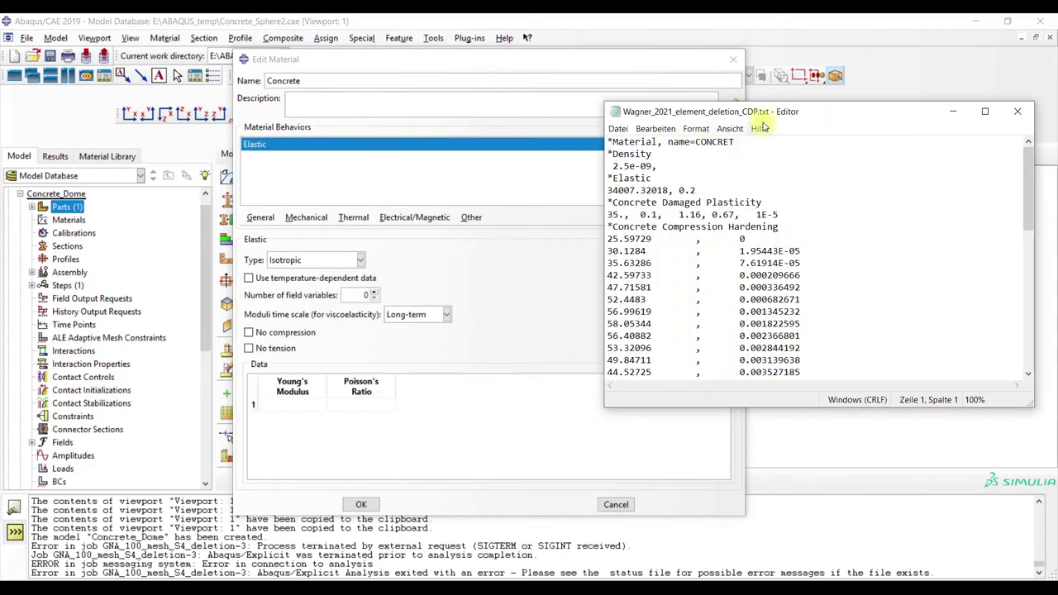
{"action": "left_click_drag", "start_coordinate": [761, 122], "coordinate": [691, 128]}
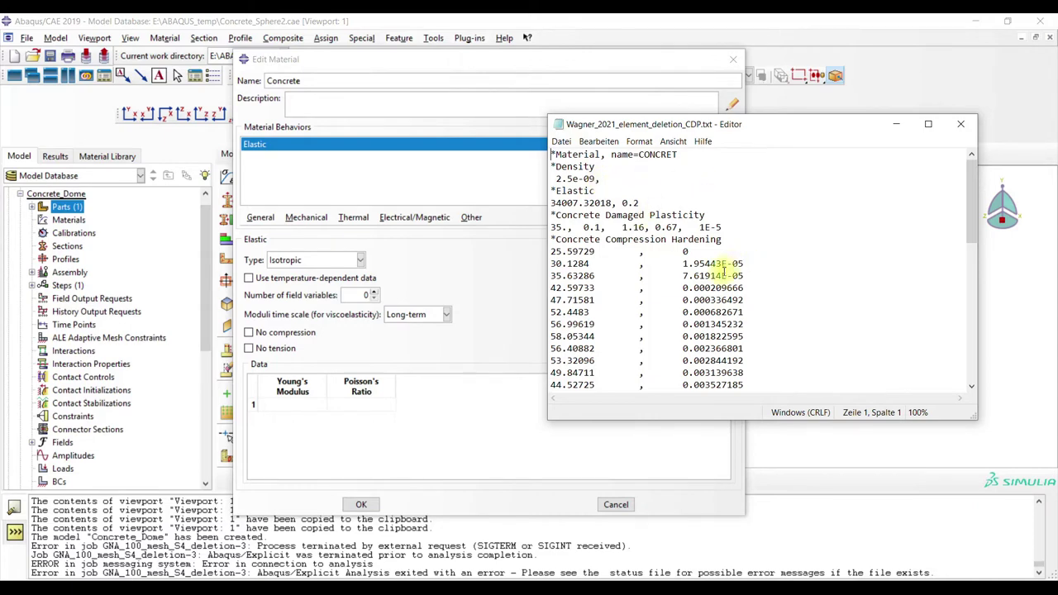
{"action": "scroll", "coordinate": [723, 271], "scroll_direction": "down", "scroll_amount": 15}
{"action": "scroll", "coordinate": [711, 271], "scroll_direction": "up", "scroll_amount": 15}
Add a mass density of 2.5e-09 copied from the material data file.
{"action": "left_click_drag", "start_coordinate": [583, 178], "coordinate": [558, 179]}
{"action": "key", "text": "ctrl+c"}
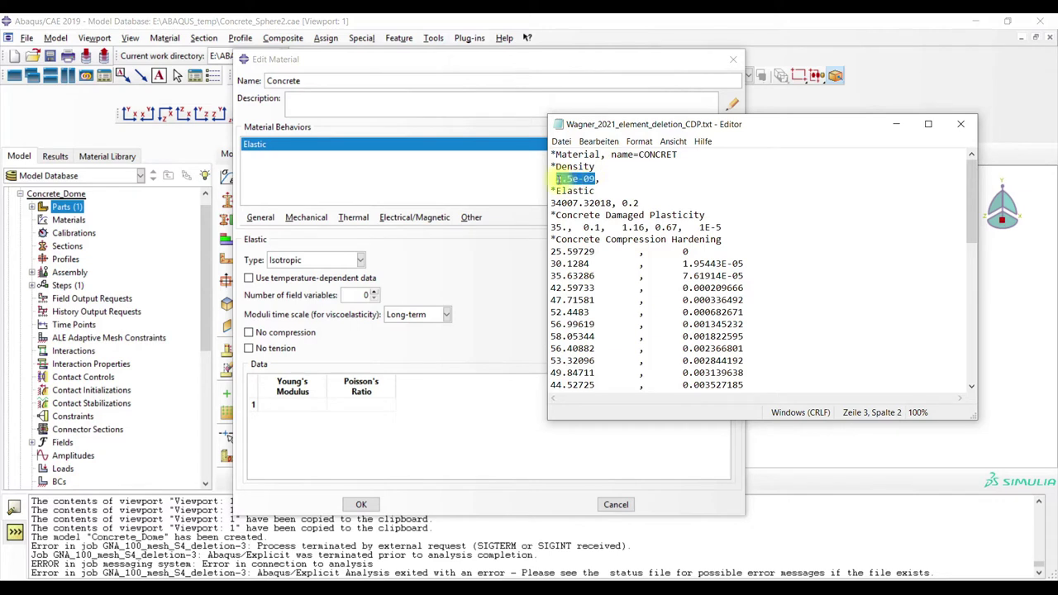
{"action": "left_click", "coordinate": [258, 217]}
{"action": "left_click", "coordinate": [262, 237]}
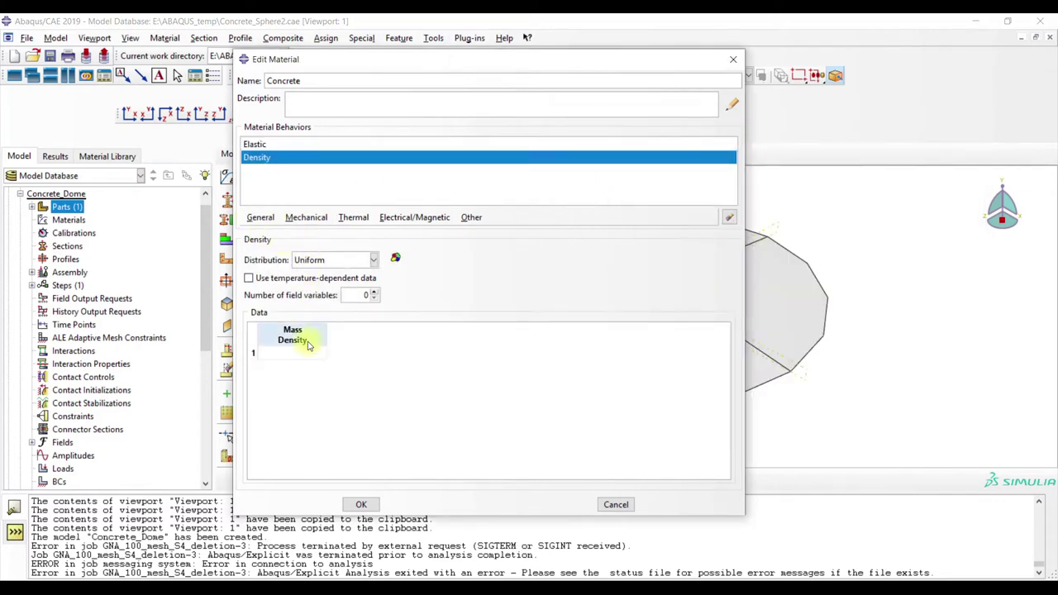
{"action": "key", "text": "ctrl+v"}
Enter Young's modulus 34007.32018 and Poisson's ratio 0.2 for the elastic behaviour.
{"action": "left_click", "coordinate": [263, 145]}
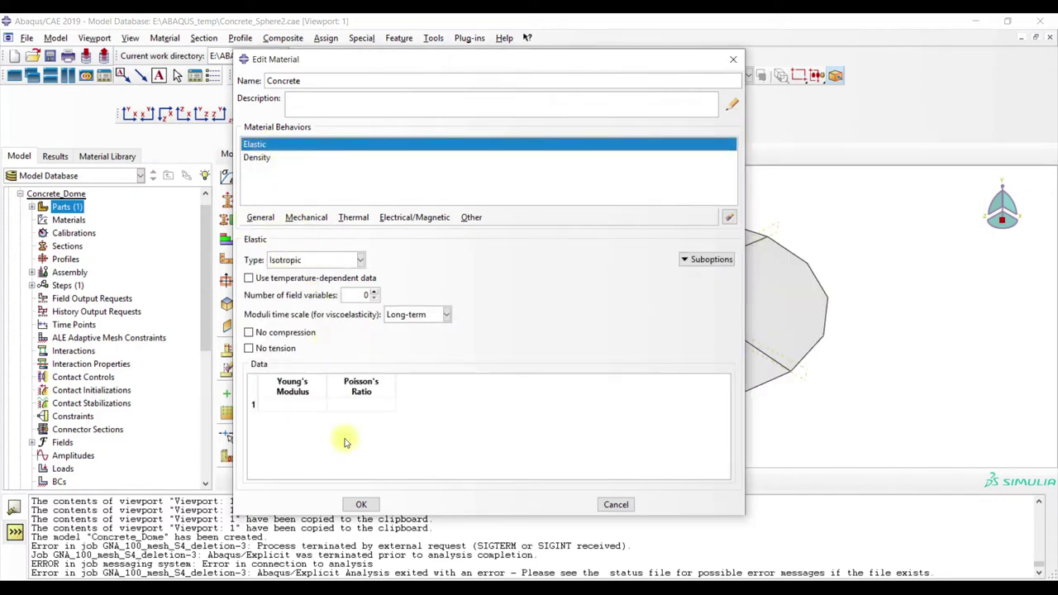
{"action": "key", "text": "alt+Tab"}
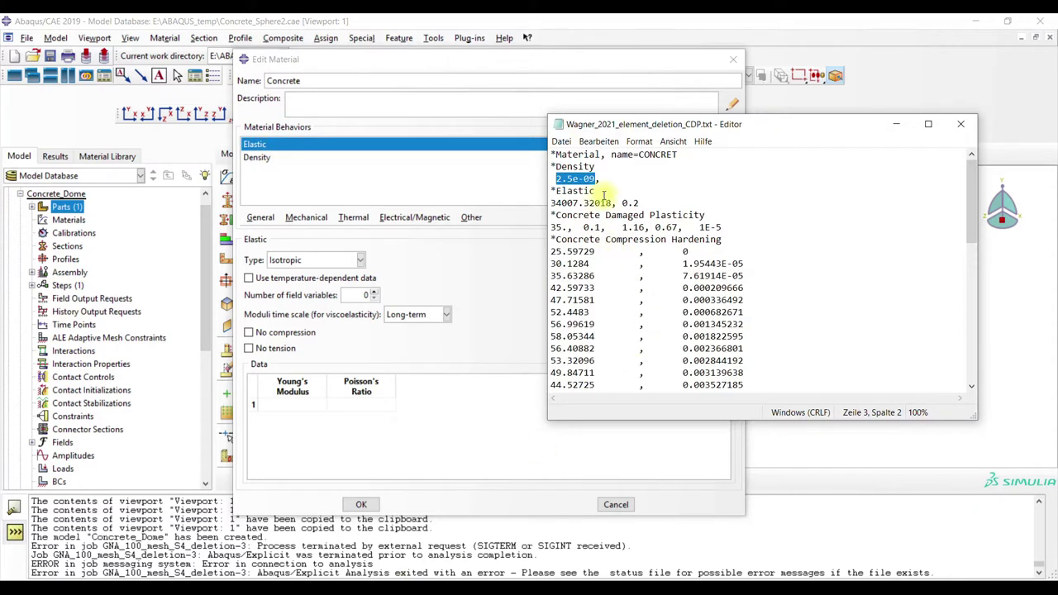
{"action": "left_click_drag", "start_coordinate": [613, 203], "coordinate": [551, 203]}
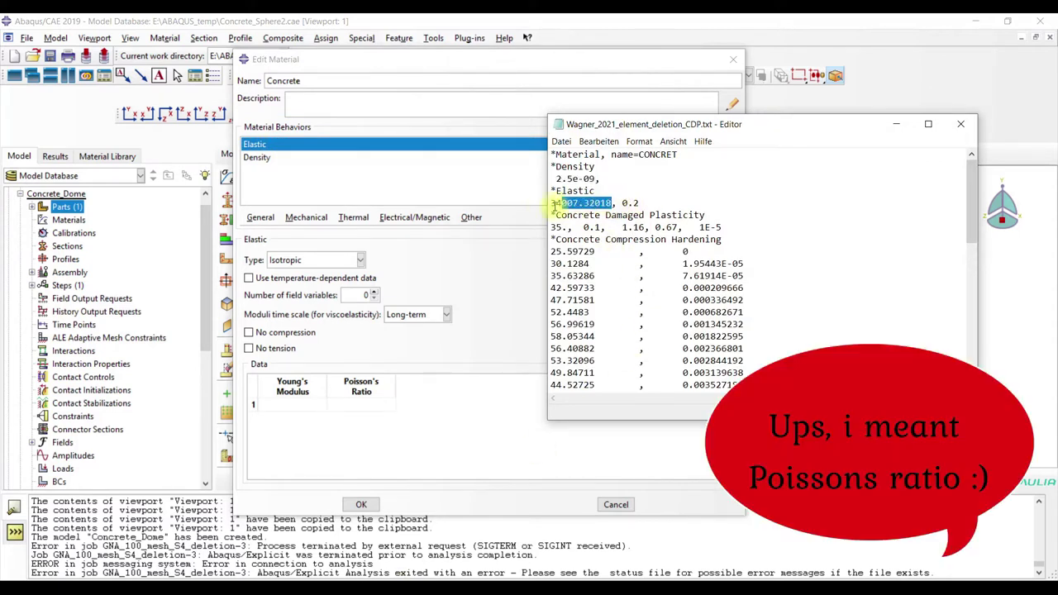
{"action": "key", "text": "ctrl+c"}
{"action": "left_click", "coordinate": [292, 404]}
{"action": "key", "text": "ctrl+v"}
{"action": "left_click", "coordinate": [374, 405]}
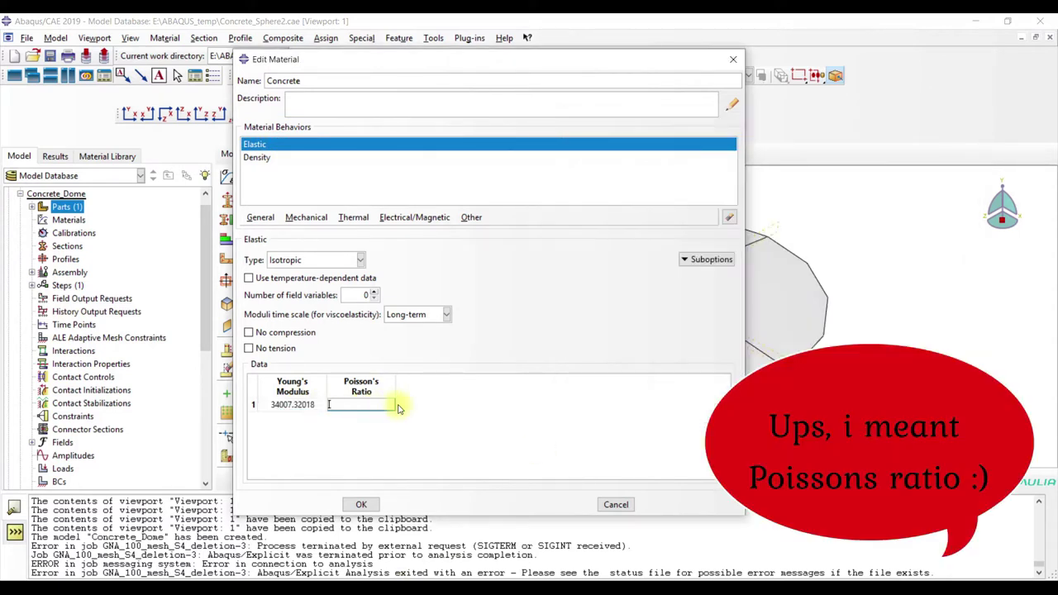
{"action": "type", "text": "0.2"}
{"action": "key", "text": "Return"}
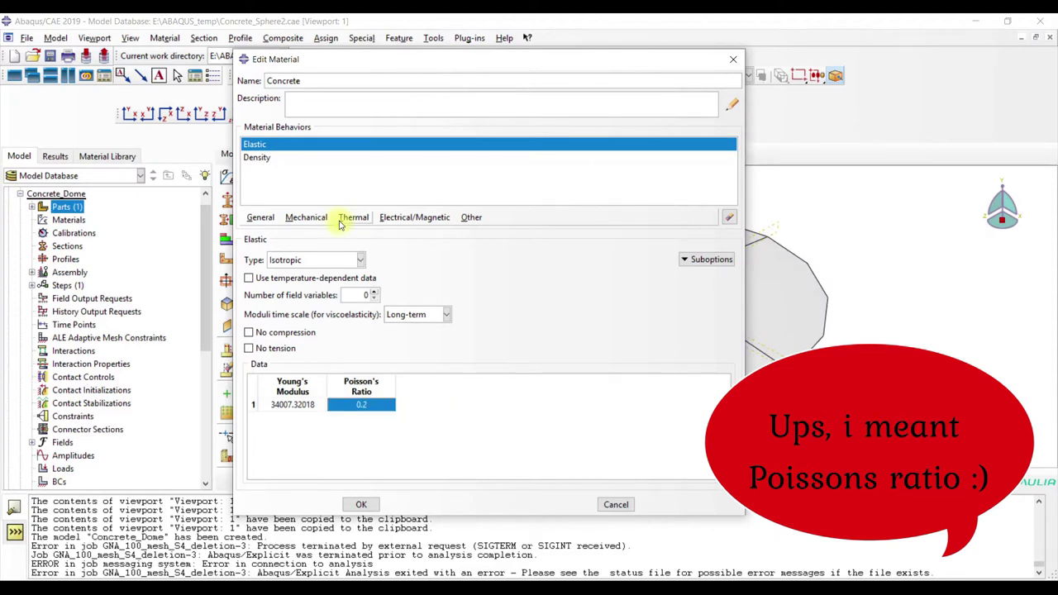
{"action": "left_click", "coordinate": [310, 218]}
Add Concrete Damaged Plasticity to Concrete with a dilation angle of 35.
{"action": "mouse_move", "coordinate": [322, 245]}
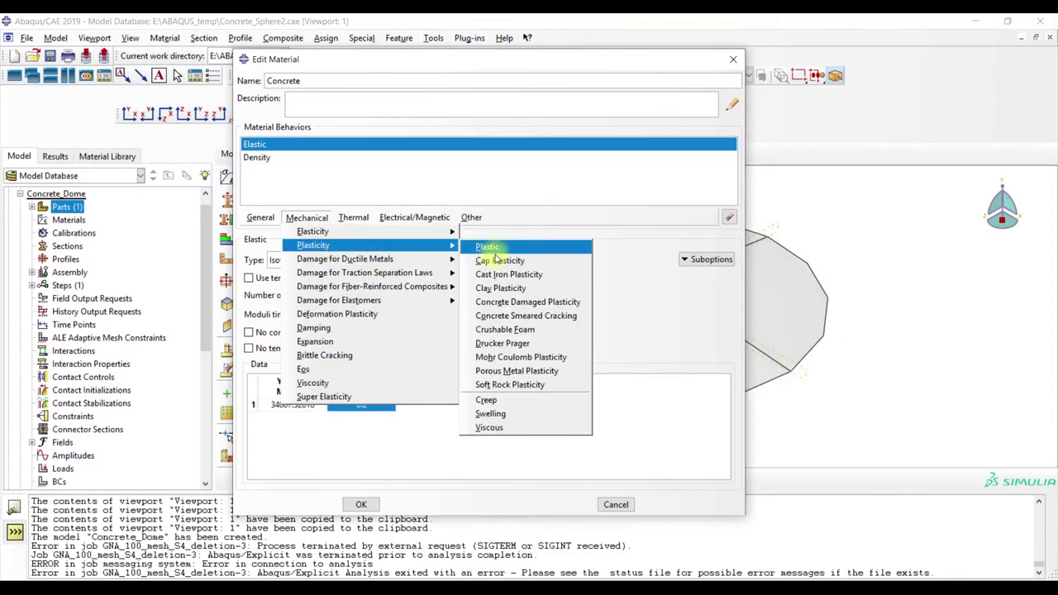
{"action": "left_click", "coordinate": [537, 304]}
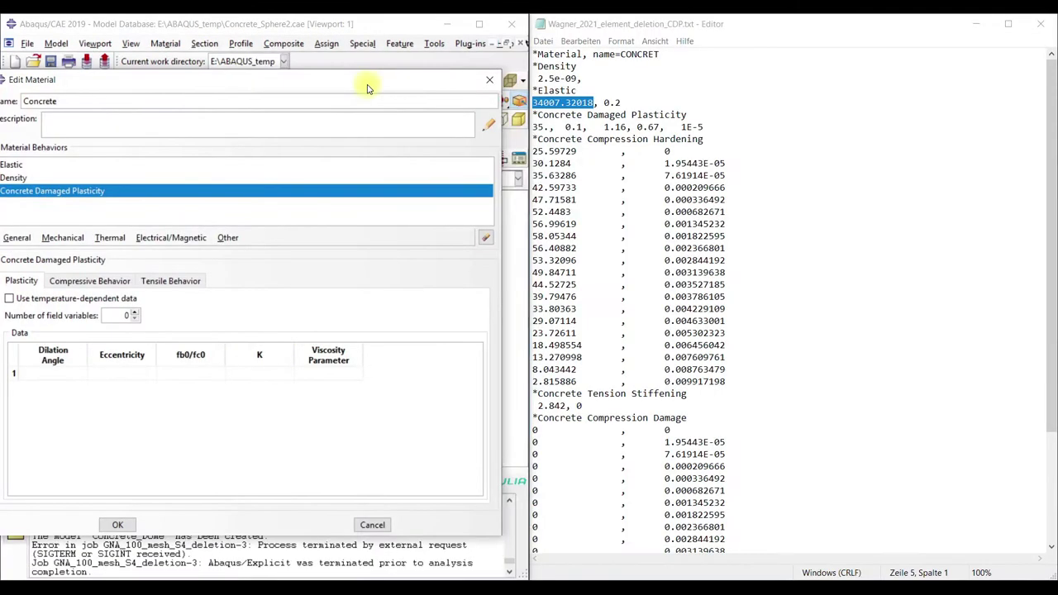
{"action": "left_click_drag", "start_coordinate": [368, 88], "coordinate": [455, 73]}
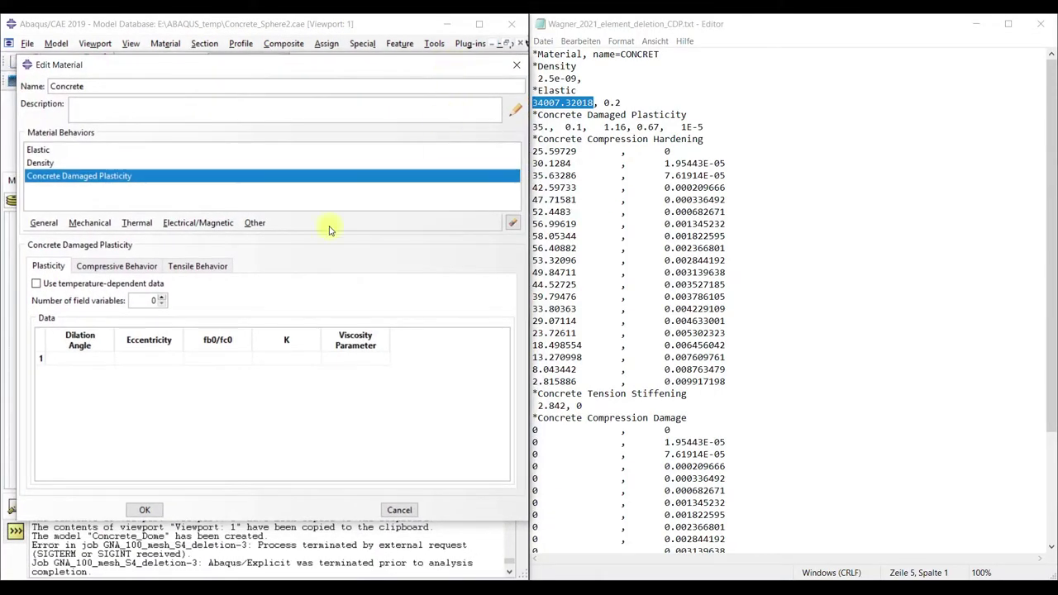
{"action": "left_click", "coordinate": [83, 362]}
{"action": "type", "text": "3"}
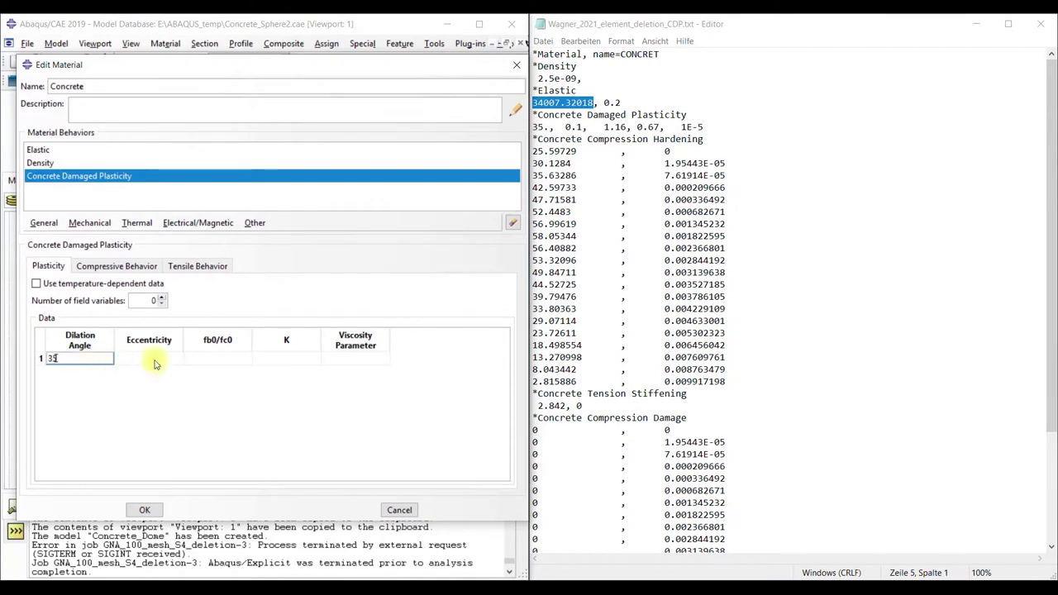
{"action": "type", "text": "5"}
Set eccentricity 0.1, fb0/fc0 1.16, K 0.67 and viscosity parameter 1E-5.
{"action": "left_click", "coordinate": [162, 358]}
{"action": "type", "text": "0.1"}
{"action": "key", "text": "Tab"}
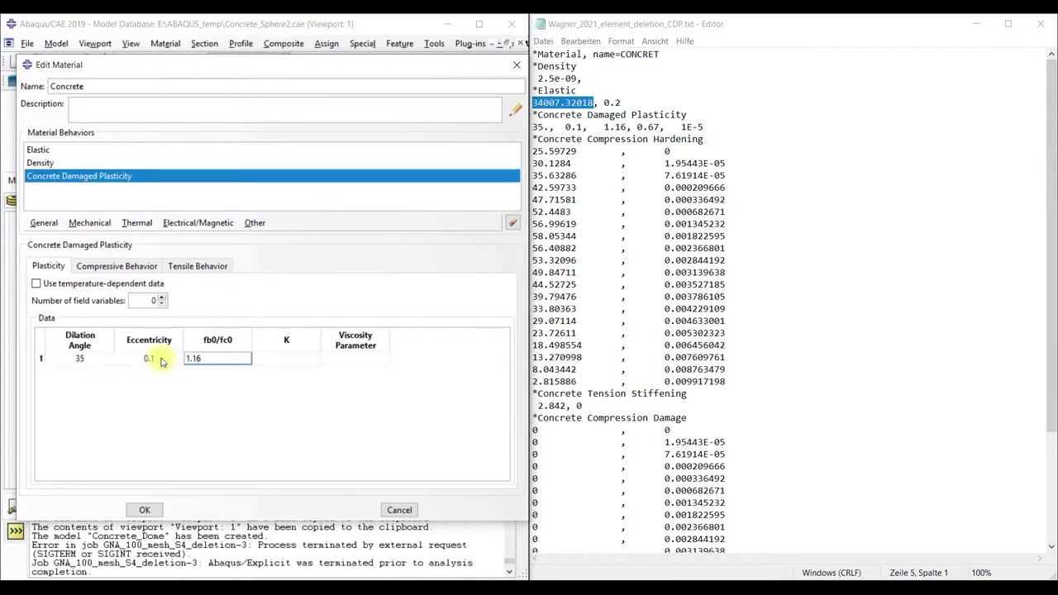
{"action": "type", "text": "1.16"}
{"action": "key", "text": "Tab"}
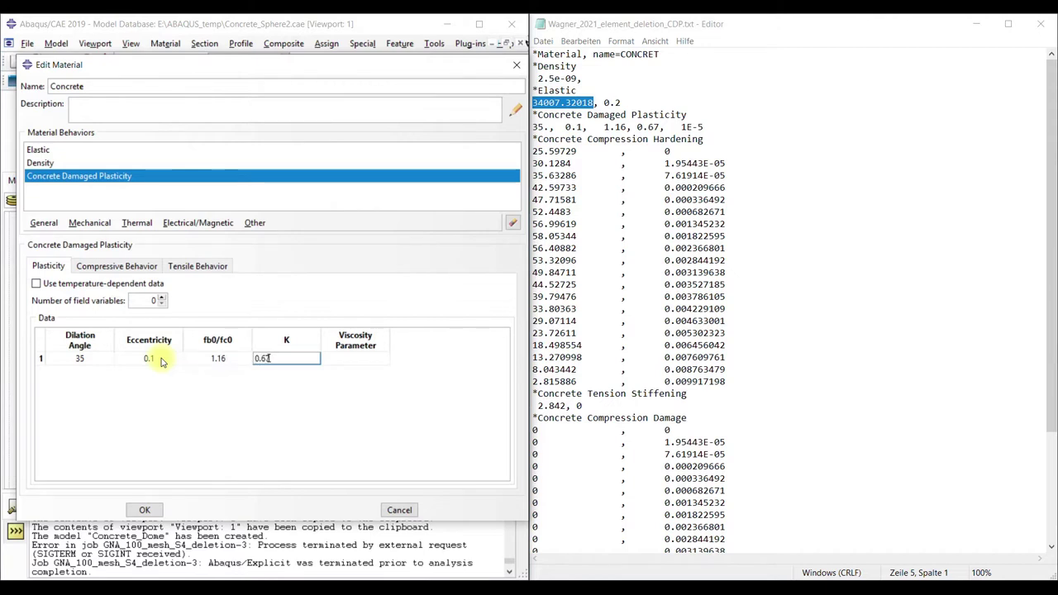
{"action": "key", "text": "Tab"}
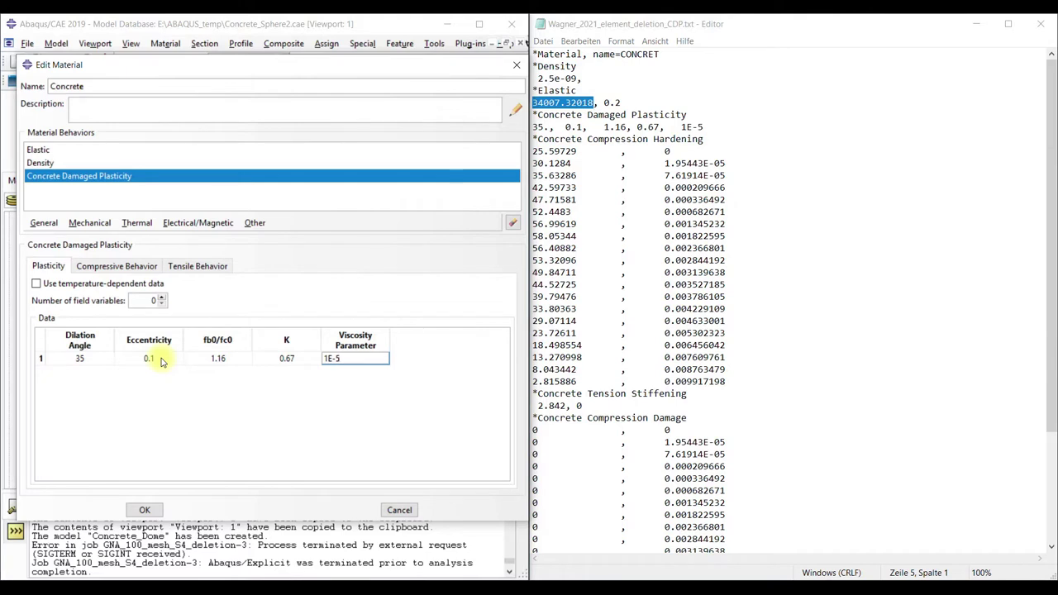
{"action": "left_click", "coordinate": [114, 268]}
{"action": "left_click", "coordinate": [50, 268]}
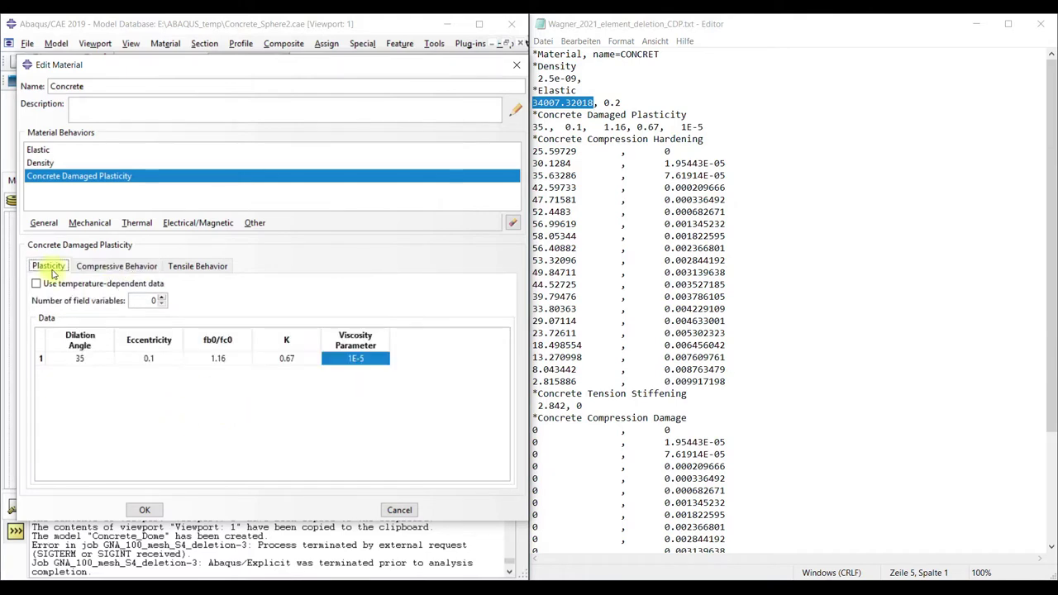
{"action": "left_click", "coordinate": [116, 267]}
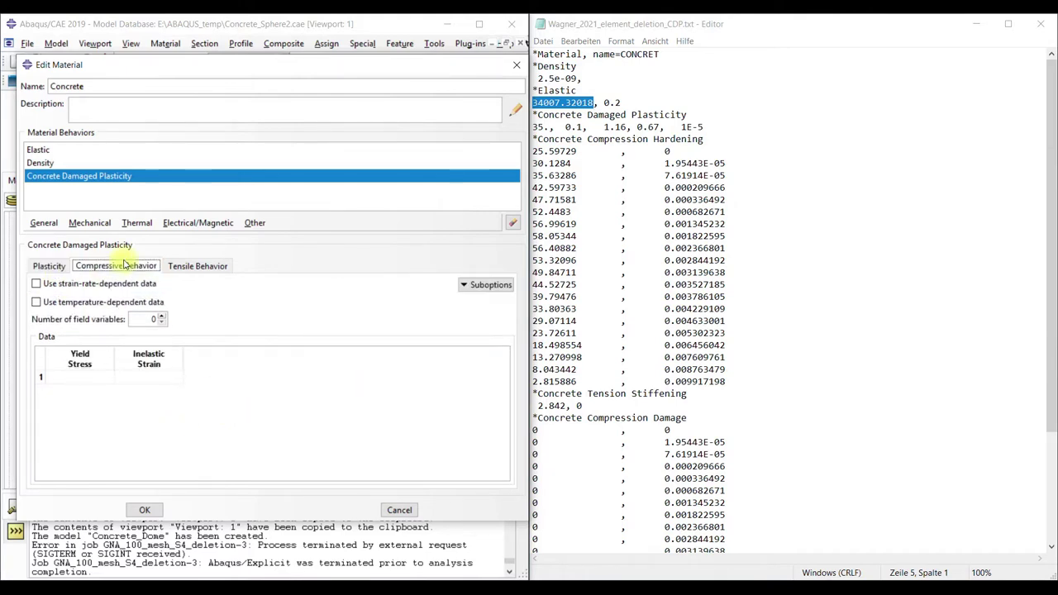
Paste the twenty inelastic strain values A21:A40 from the Concrete (5) sheet into the compressive table.
{"action": "left_click", "coordinate": [587, 191]}
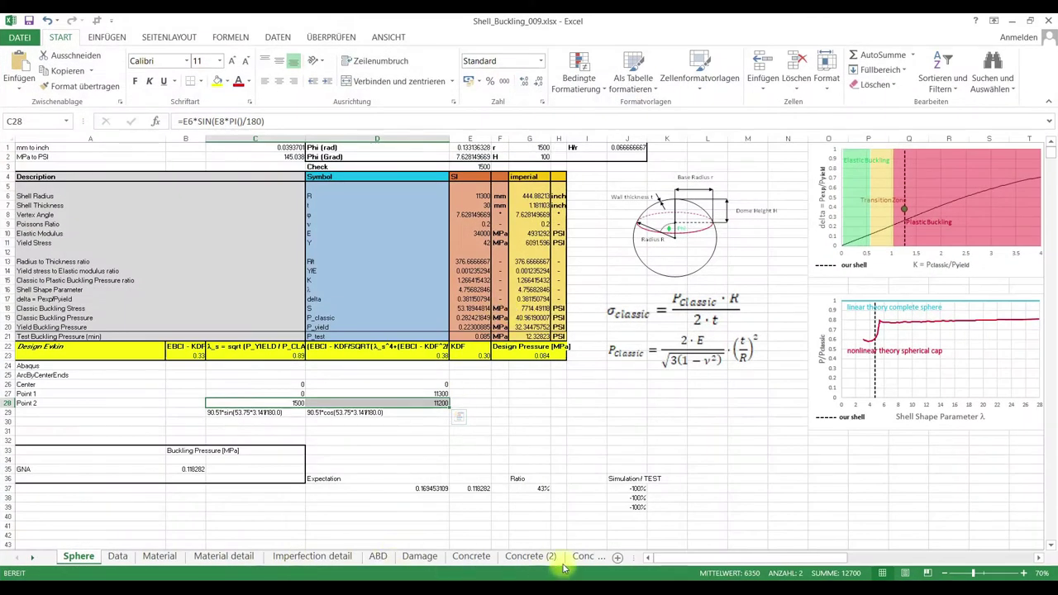
{"action": "left_click", "coordinate": [29, 565]}
{"action": "left_click", "coordinate": [29, 565]}
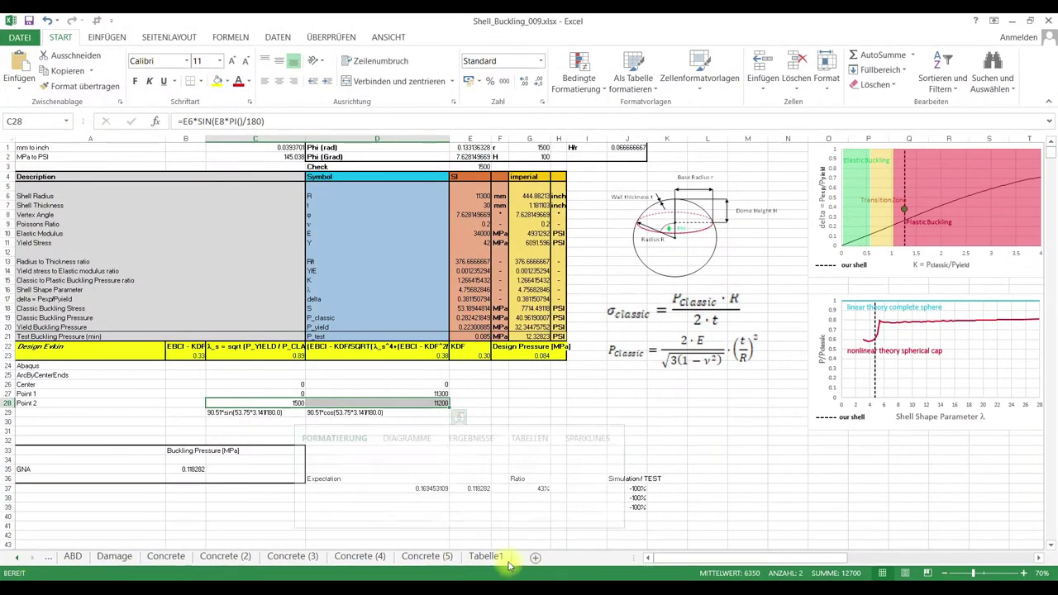
{"action": "left_click", "coordinate": [421, 556]}
{"action": "scroll", "coordinate": [321, 367], "scroll_direction": "up", "scroll_amount": 2}
{"action": "scroll", "coordinate": [321, 368], "scroll_direction": "up", "scroll_amount": 6}
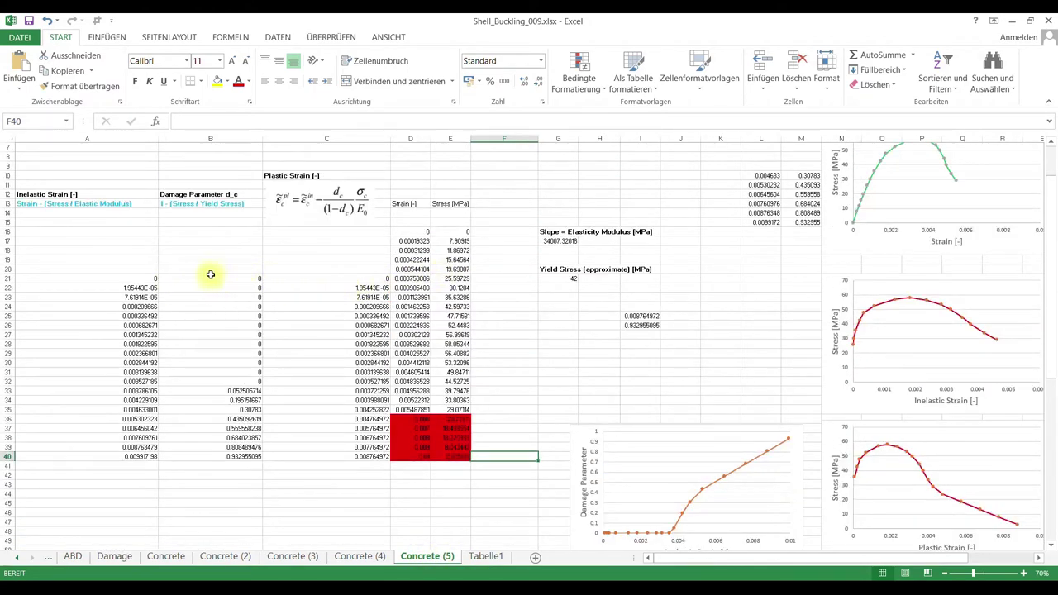
{"action": "left_click_drag", "start_coordinate": [143, 277], "coordinate": [124, 454]}
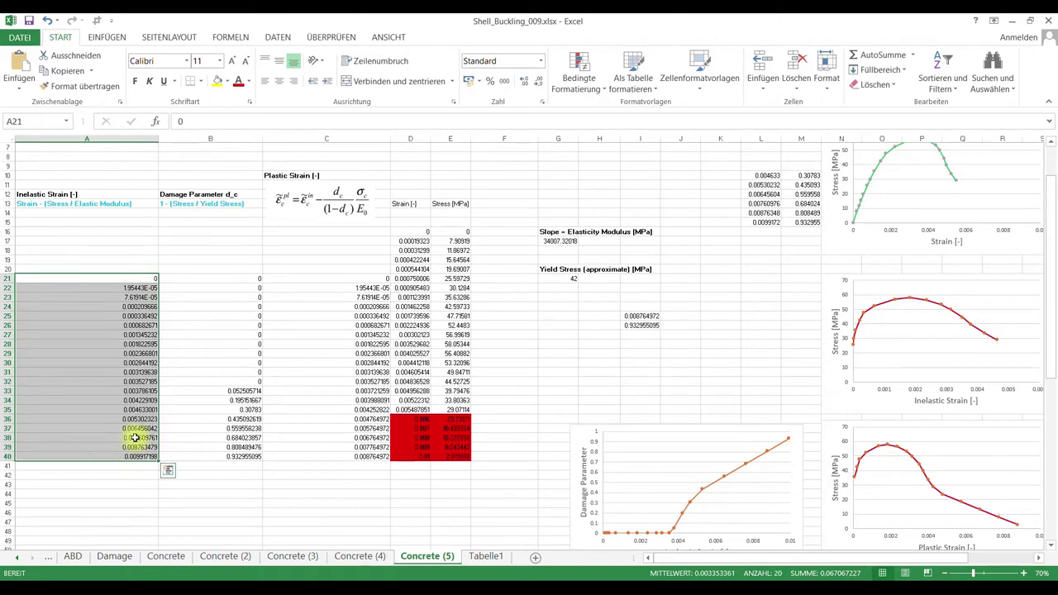
{"action": "key", "text": "ctrl+c"}
{"action": "left_click", "coordinate": [1012, 21]}
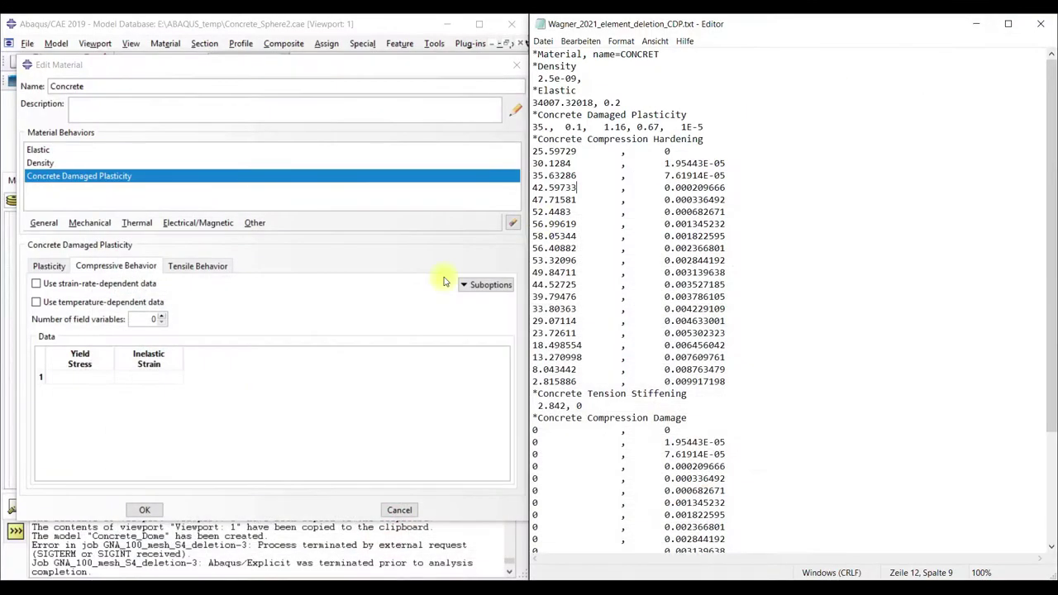
{"action": "left_click", "coordinate": [143, 376]}
{"action": "key", "text": "ctrl+v"}
{"action": "scroll", "coordinate": [177, 405], "scroll_direction": "down", "scroll_amount": 4}
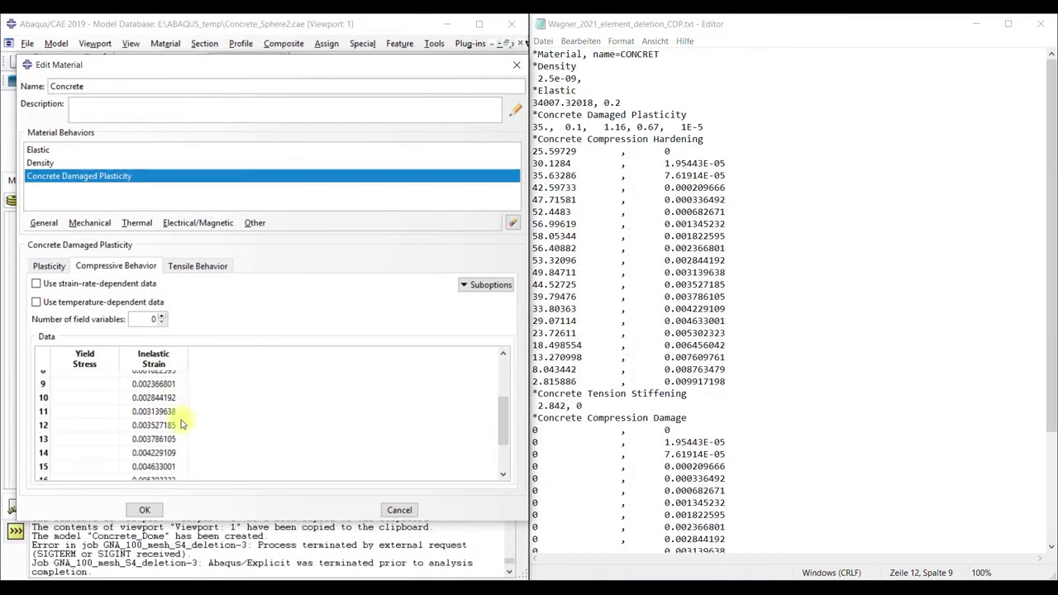
Paste the twenty yield stress values E21:E40 into the compressive Yield Stress column.
{"action": "key", "text": "alt+Tab"}
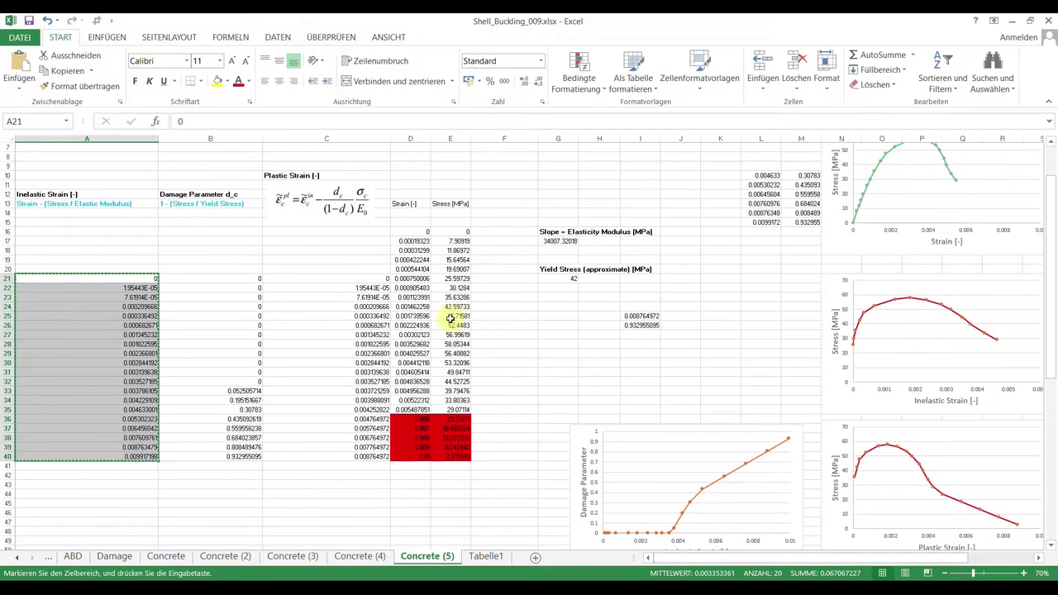
{"action": "left_click", "coordinate": [450, 278]}
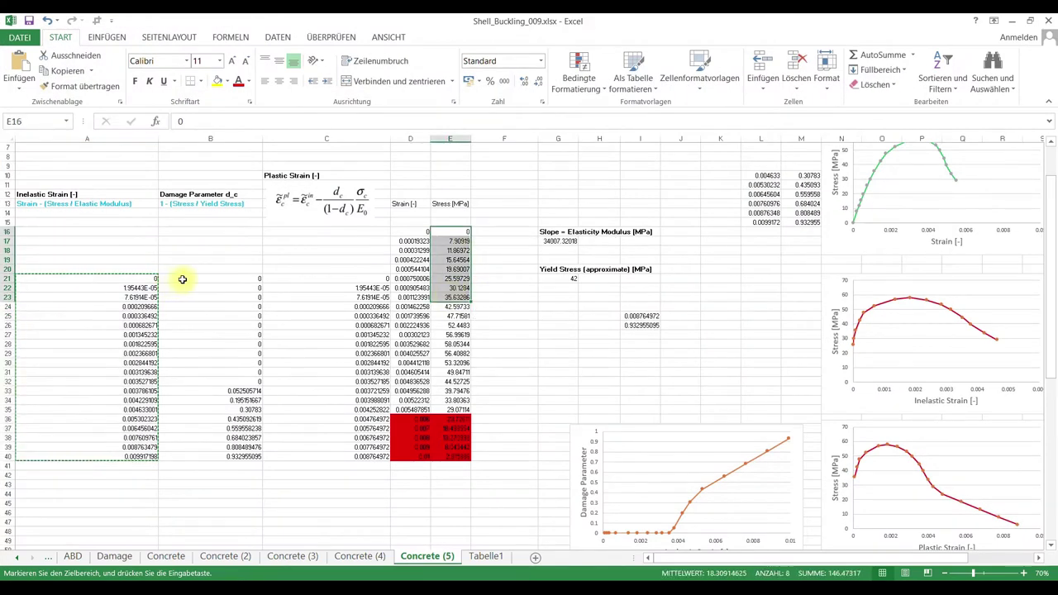
{"action": "left_click_drag", "start_coordinate": [182, 278], "coordinate": [456, 455]}
{"action": "left_click", "coordinate": [450, 279]}
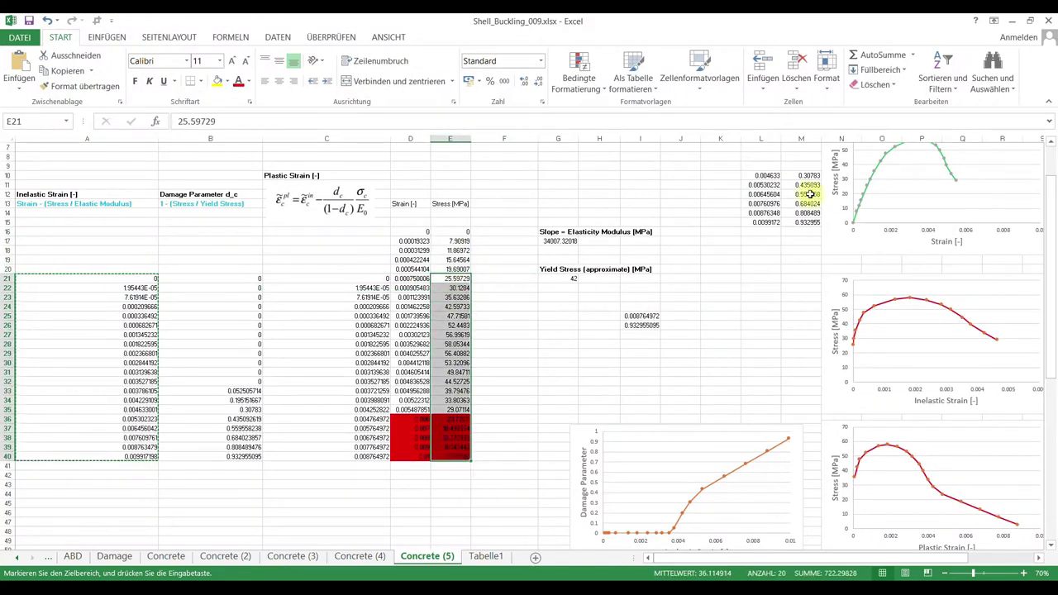
{"action": "key", "text": "ctrl+c"}
{"action": "left_click", "coordinate": [1002, 20]}
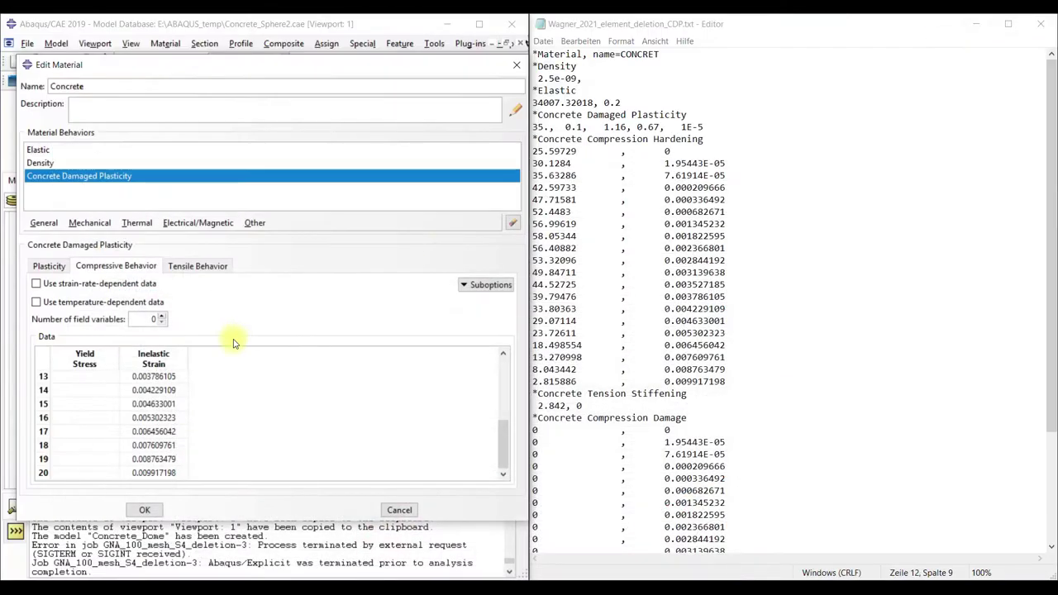
{"action": "scroll", "coordinate": [99, 405], "scroll_direction": "up", "scroll_amount": 4}
{"action": "left_click", "coordinate": [91, 377]}
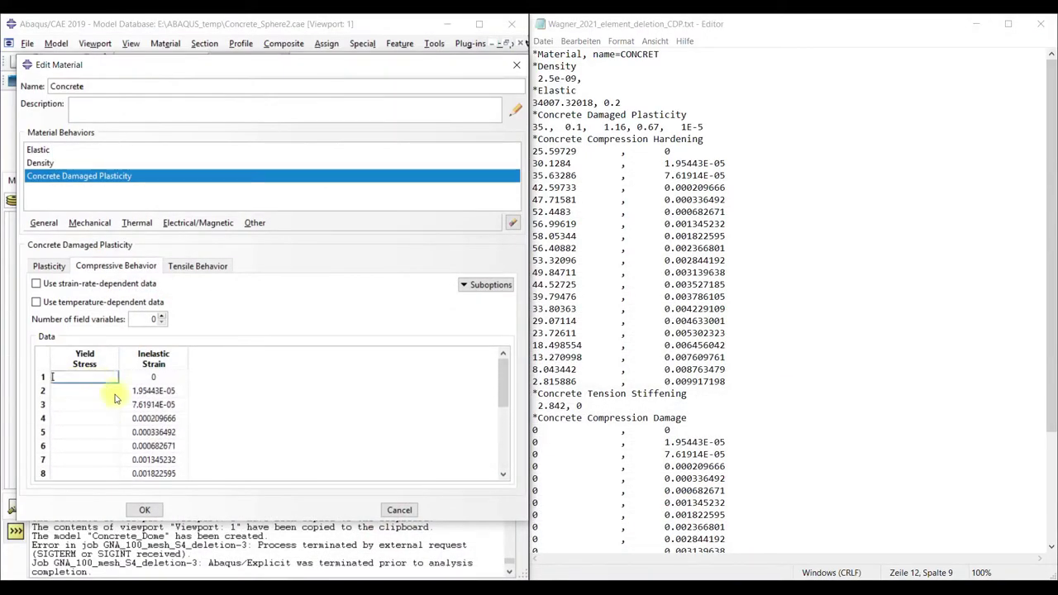
{"action": "key", "text": "ctrl+v"}
{"action": "scroll", "coordinate": [105, 403], "scroll_direction": "down", "scroll_amount": 4}
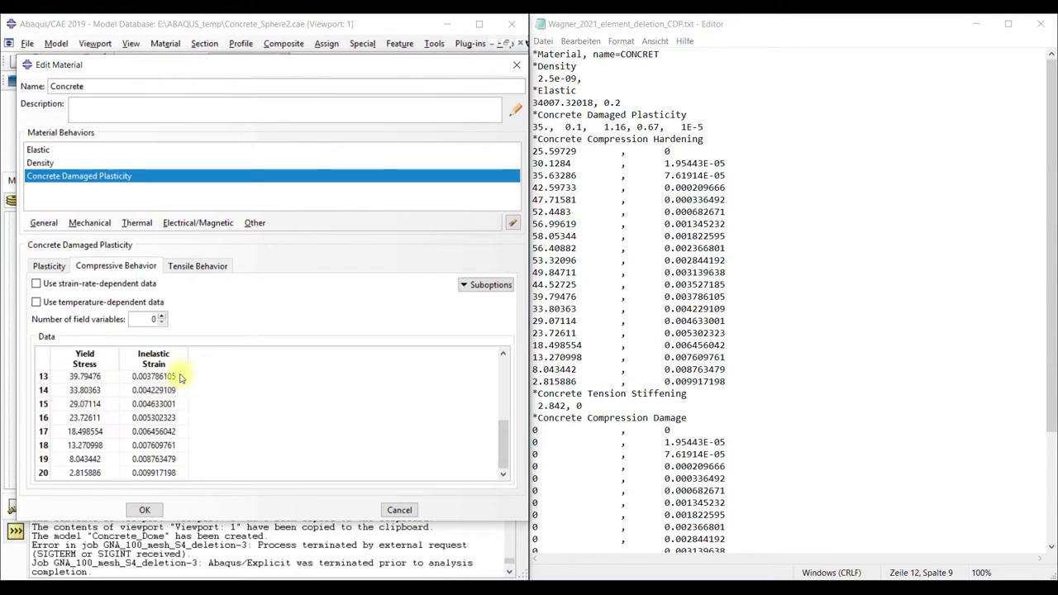
{"action": "left_click", "coordinate": [205, 267]}
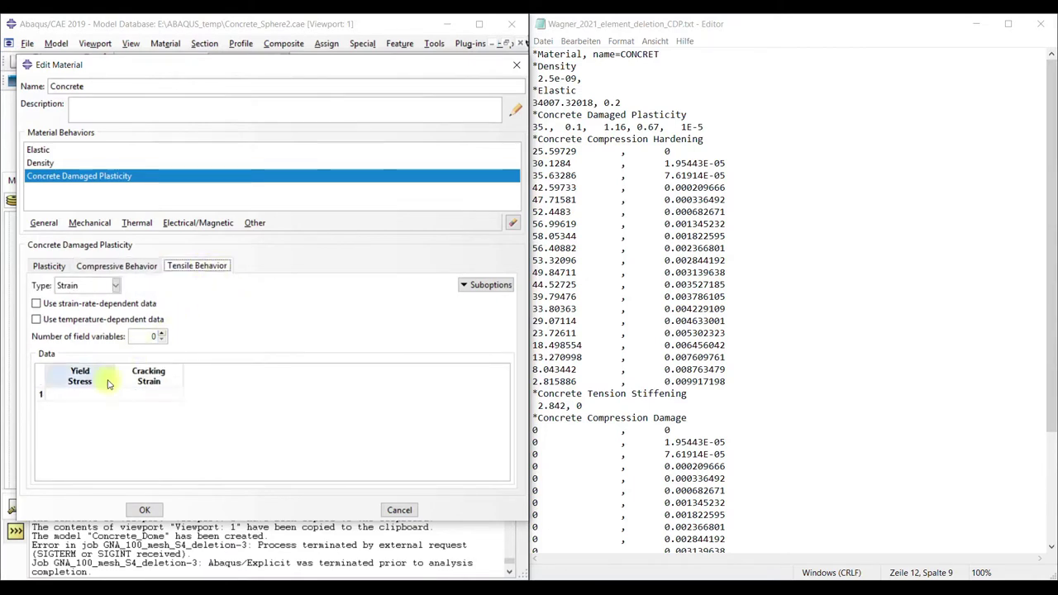
Enter a tensile yield stress of 2.842 from the tension stiffening line, with cracking strain 0.
{"action": "left_click", "coordinate": [565, 405]}
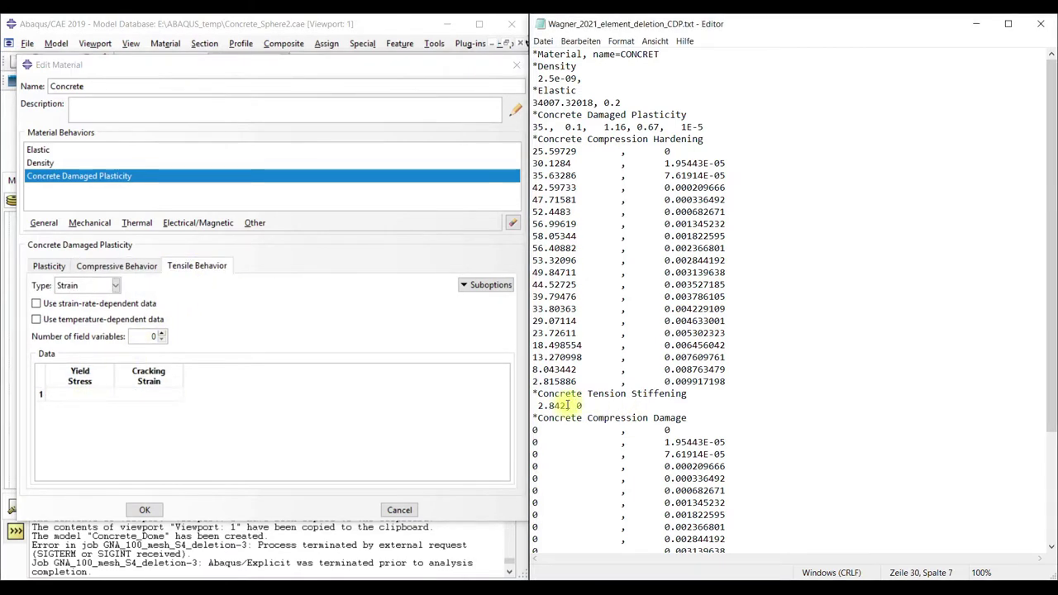
{"action": "key", "text": "ctrl+c"}
{"action": "left_click", "coordinate": [103, 394]}
{"action": "key", "text": "ctrl+v"}
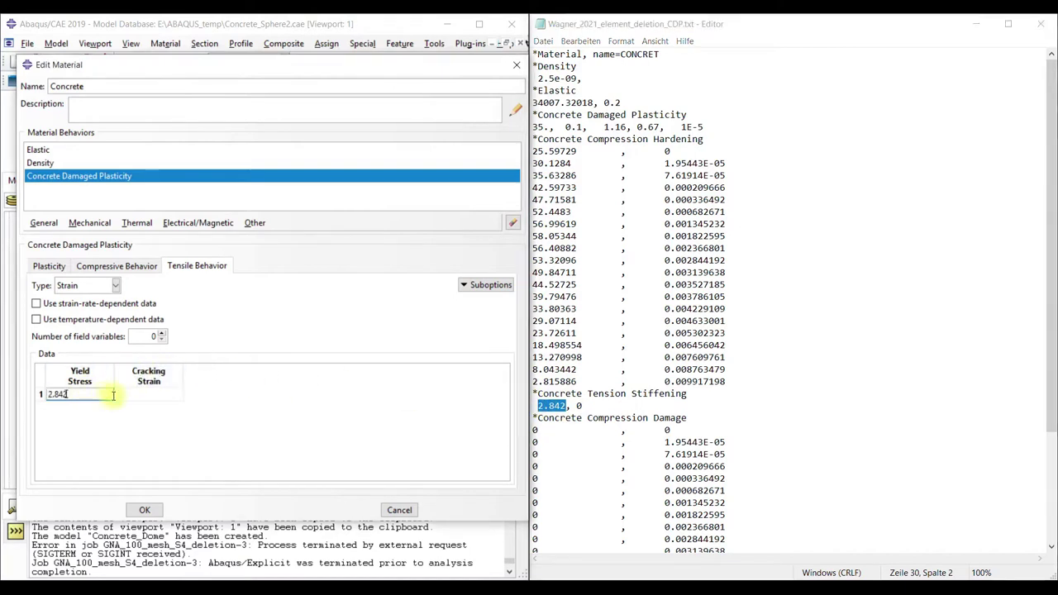
{"action": "left_click", "coordinate": [171, 399]}
{"action": "type", "text": "0"}
{"action": "key", "text": "Return"}
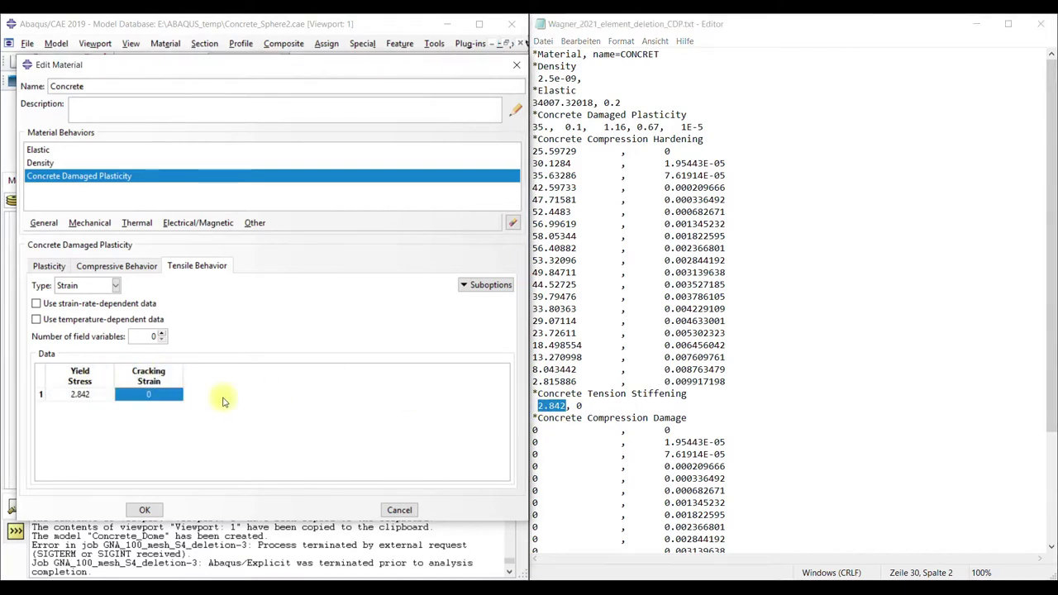
{"action": "left_click", "coordinate": [646, 419]}
{"action": "scroll", "coordinate": [632, 413], "scroll_direction": "down", "scroll_amount": 4}
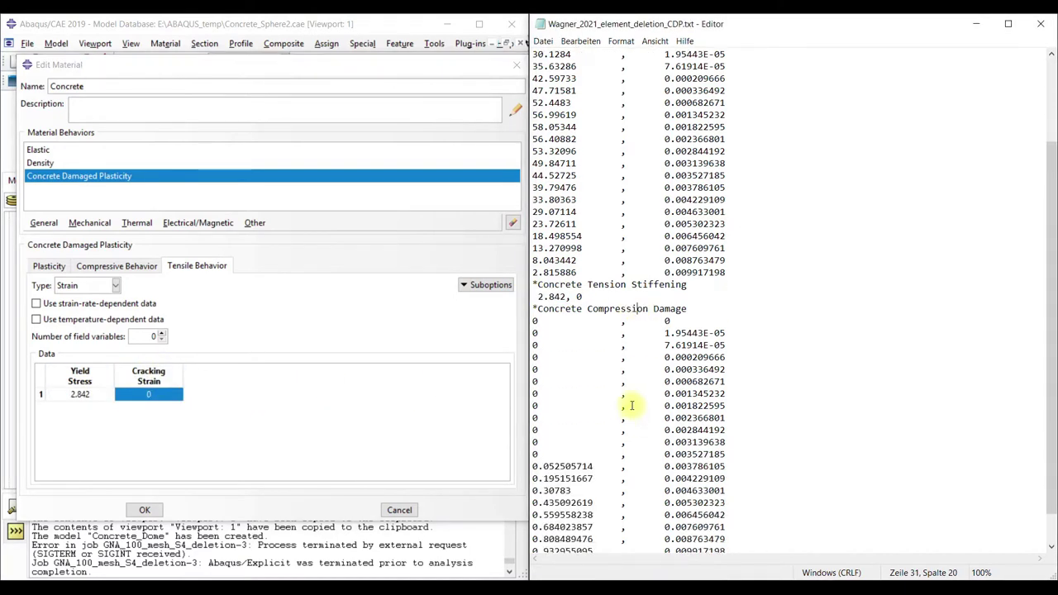
{"action": "left_click", "coordinate": [132, 266]}
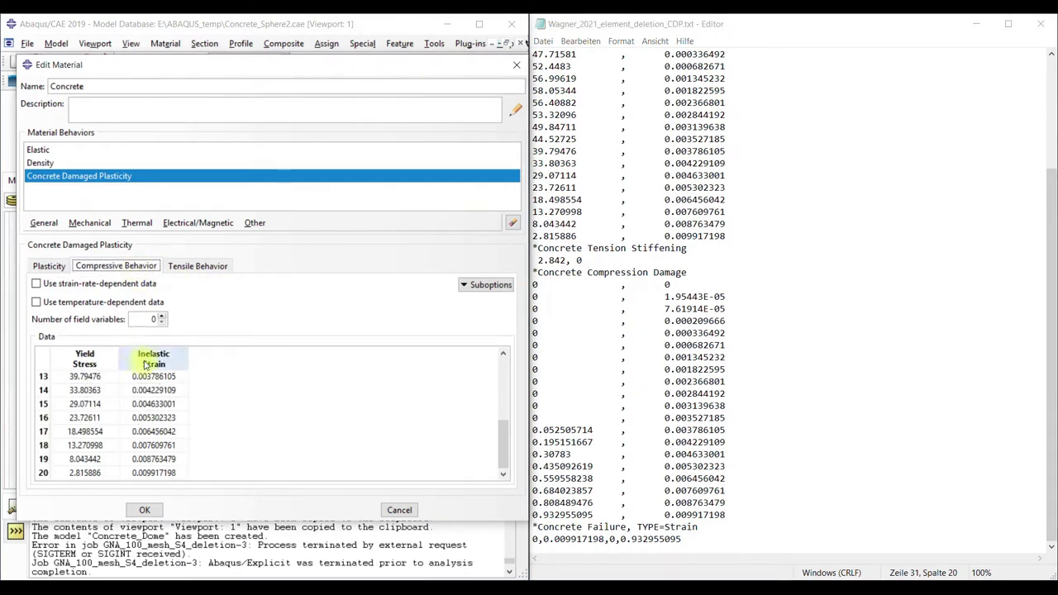
Add Compression Damage to Concrete and paste the inelastic strains from Excel A21:A40.
{"action": "left_click", "coordinate": [477, 286]}
{"action": "left_click", "coordinate": [487, 300]}
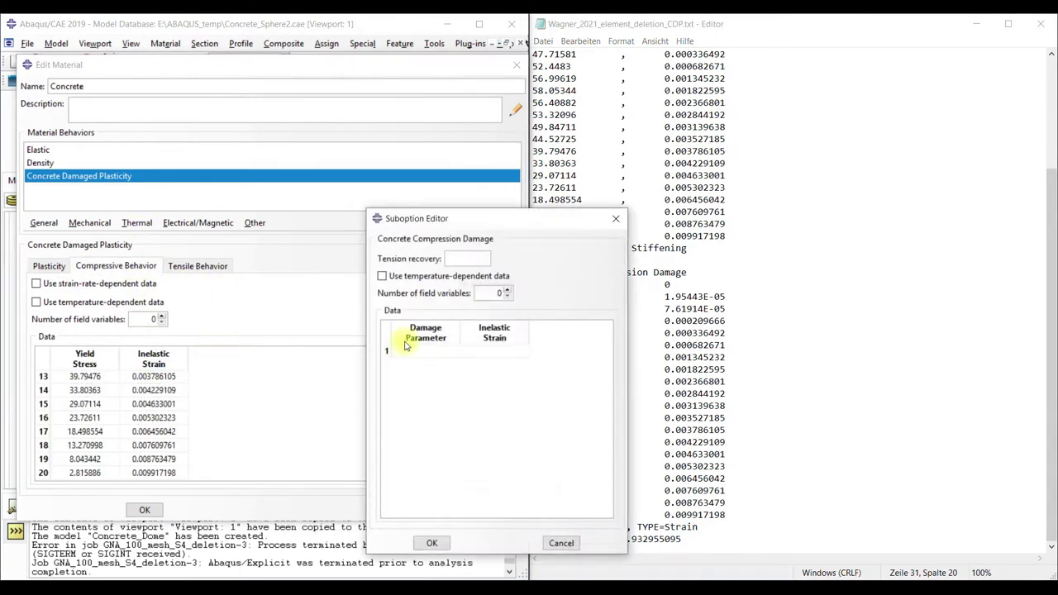
{"action": "key", "text": "alt+Tab"}
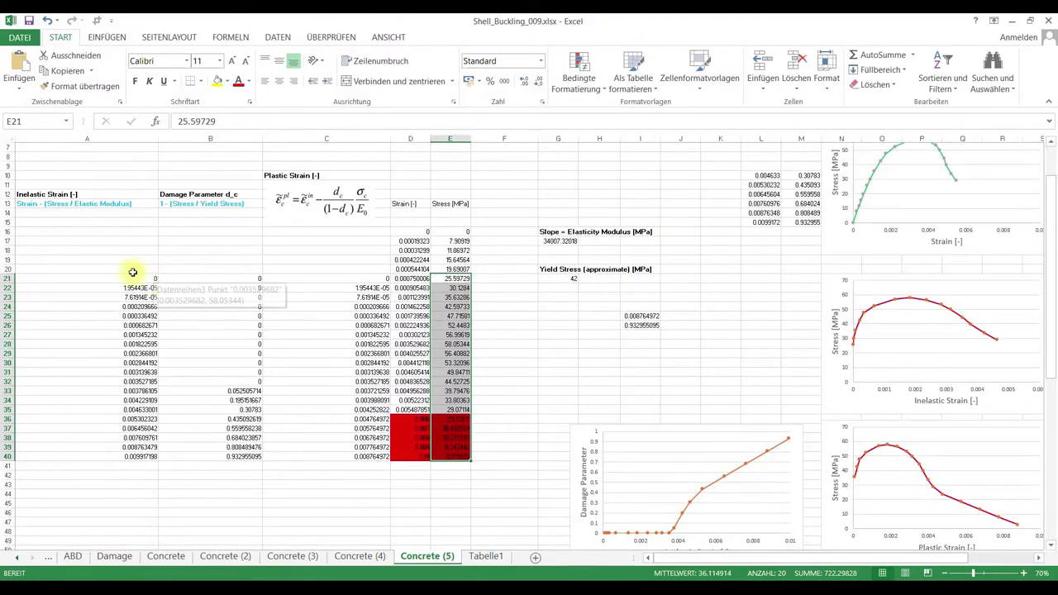
{"action": "left_click_drag", "start_coordinate": [132, 279], "coordinate": [111, 455]}
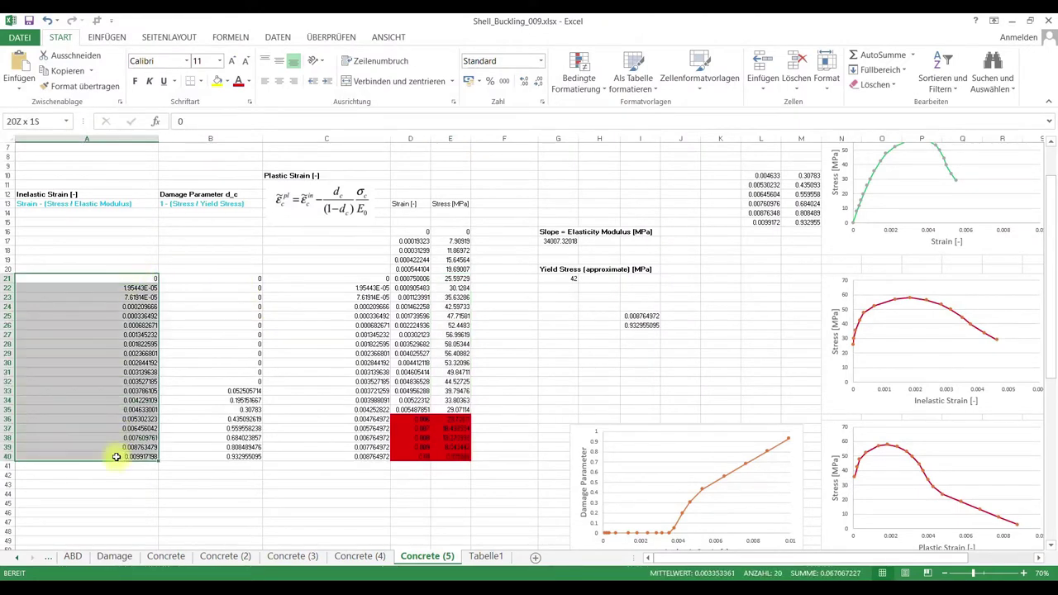
{"action": "key", "text": "ctrl+c"}
{"action": "left_click", "coordinate": [1011, 21]}
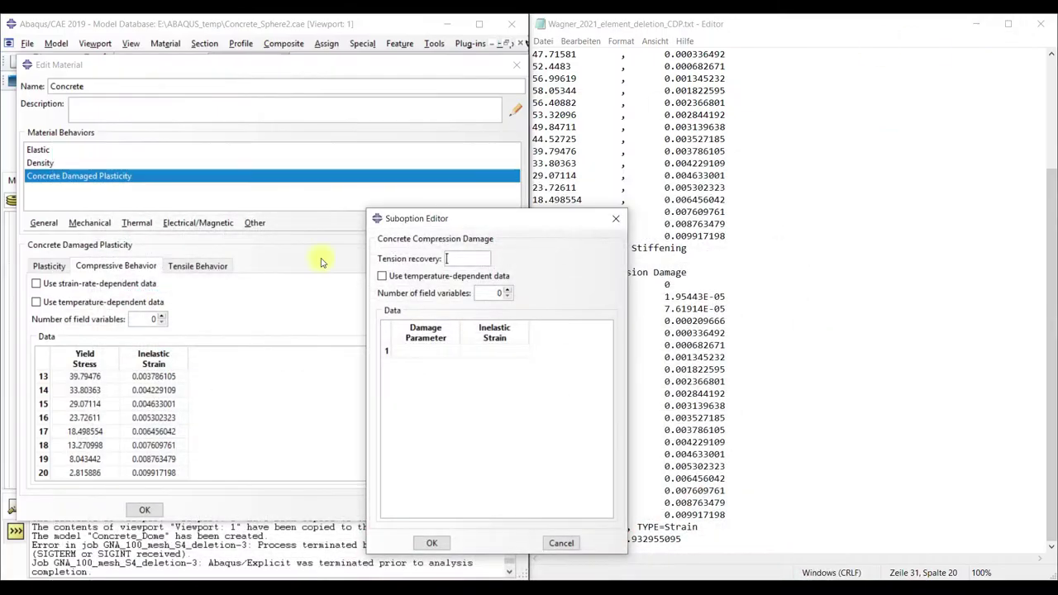
{"action": "key", "text": "ctrl+v"}
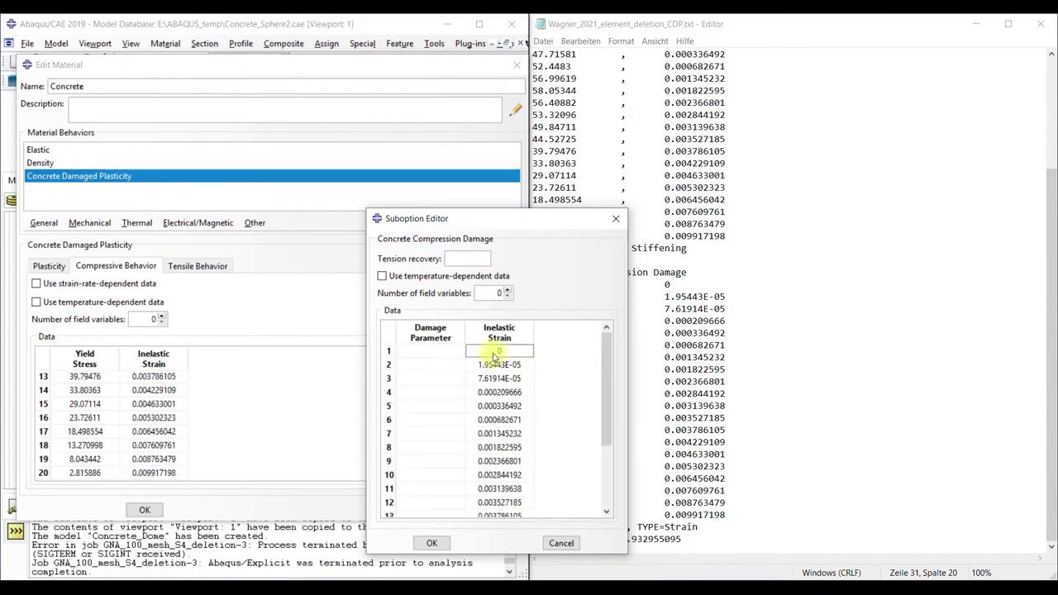
Paste the damage parameters B21:B40 (0 to 0.932955095), then save the material and close the manager.
{"action": "left_click", "coordinate": [189, 580]}
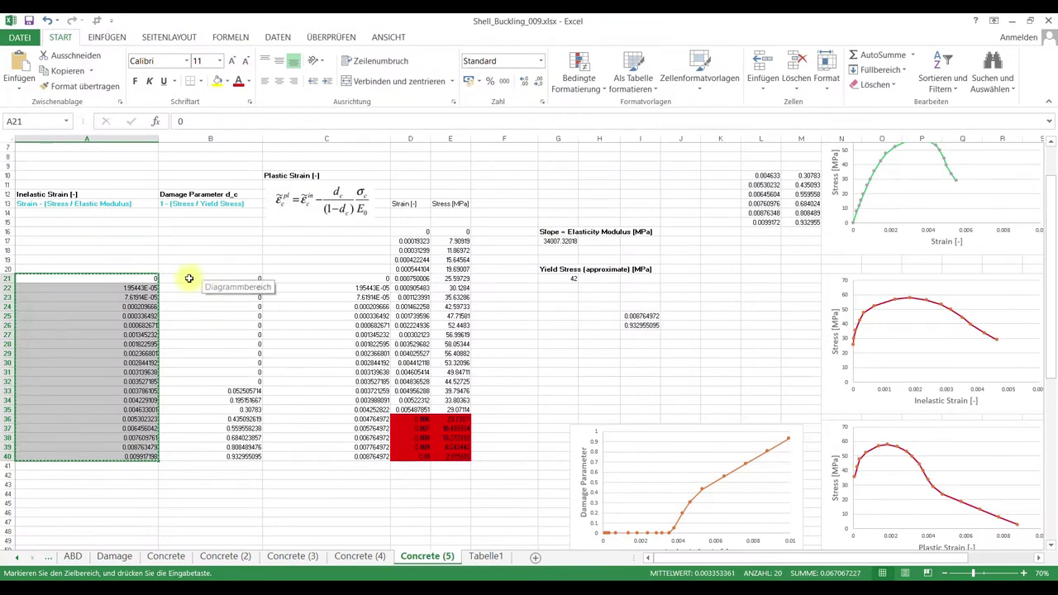
{"action": "left_click_drag", "start_coordinate": [206, 278], "coordinate": [205, 455]}
{"action": "key", "text": "ctrl+c"}
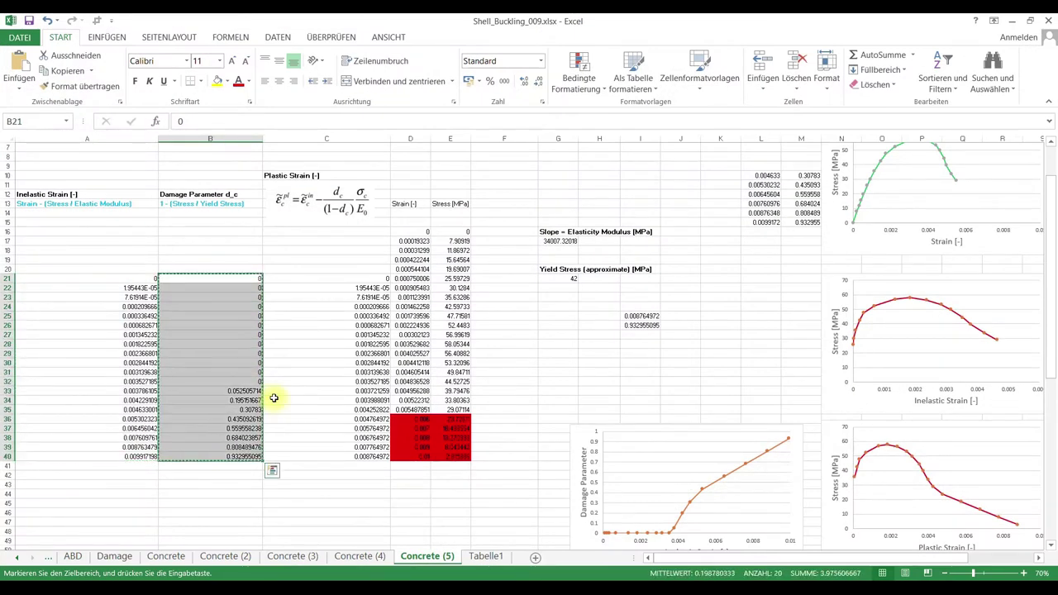
{"action": "left_click", "coordinate": [1011, 20]}
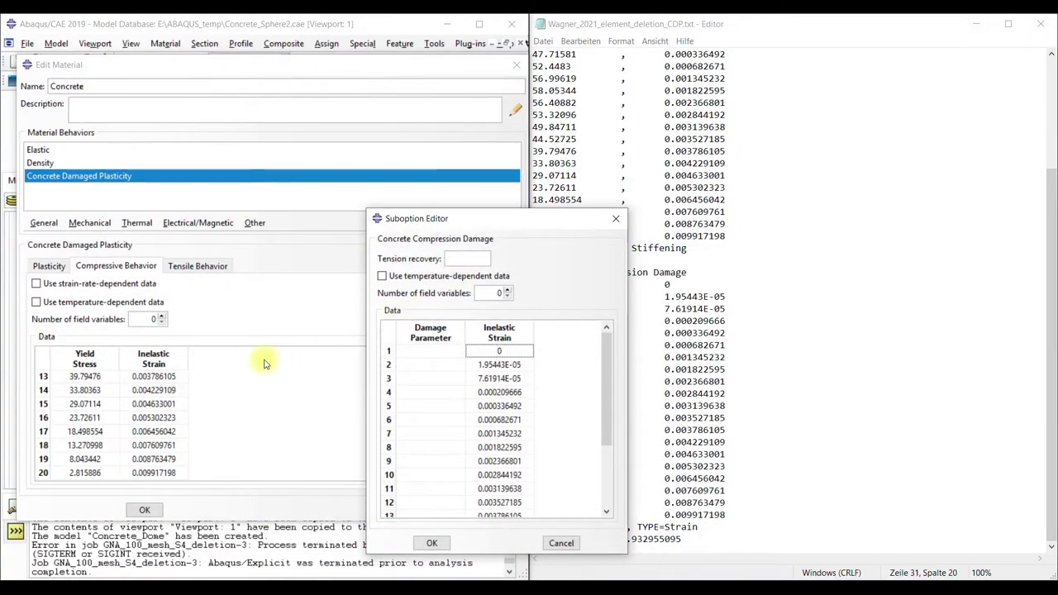
{"action": "left_click", "coordinate": [432, 351]}
{"action": "key", "text": "ctrl+v"}
{"action": "scroll", "coordinate": [438, 396], "scroll_direction": "down", "scroll_amount": 3}
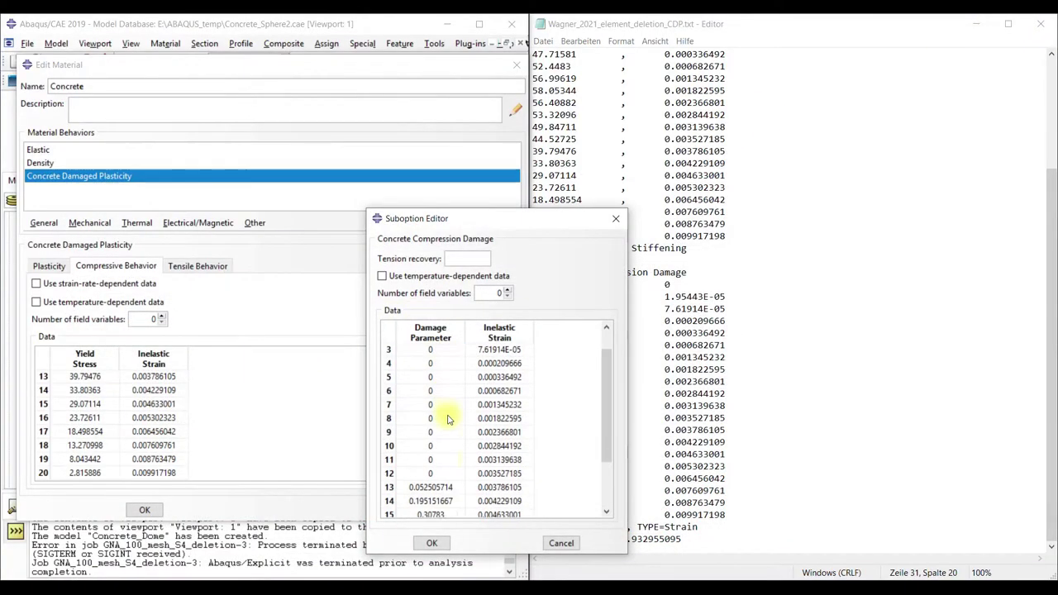
{"action": "left_click", "coordinate": [430, 543]}
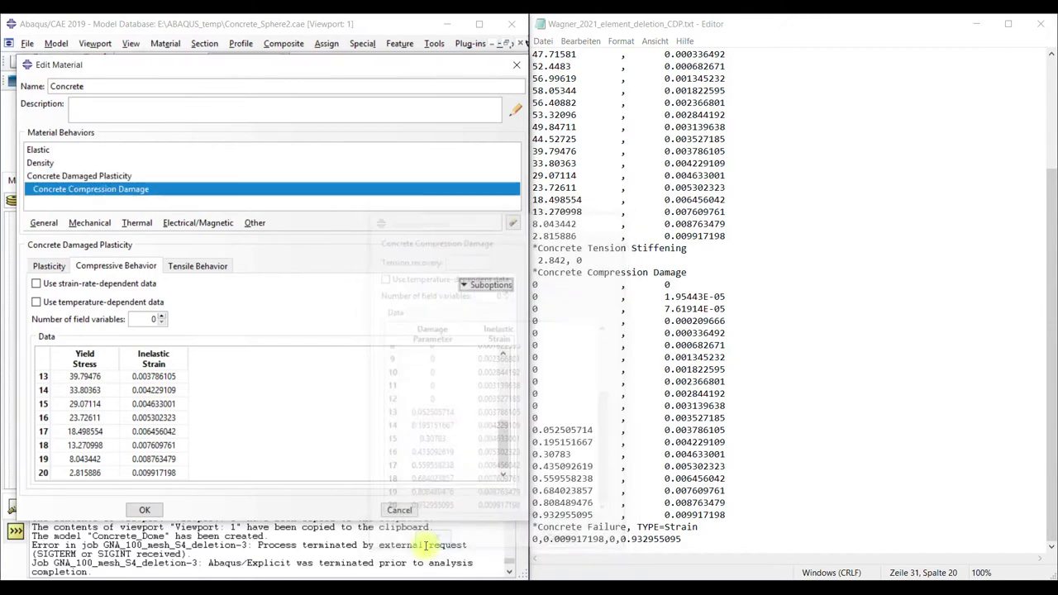
{"action": "left_click", "coordinate": [145, 510]}
{"action": "left_click", "coordinate": [467, 150]}
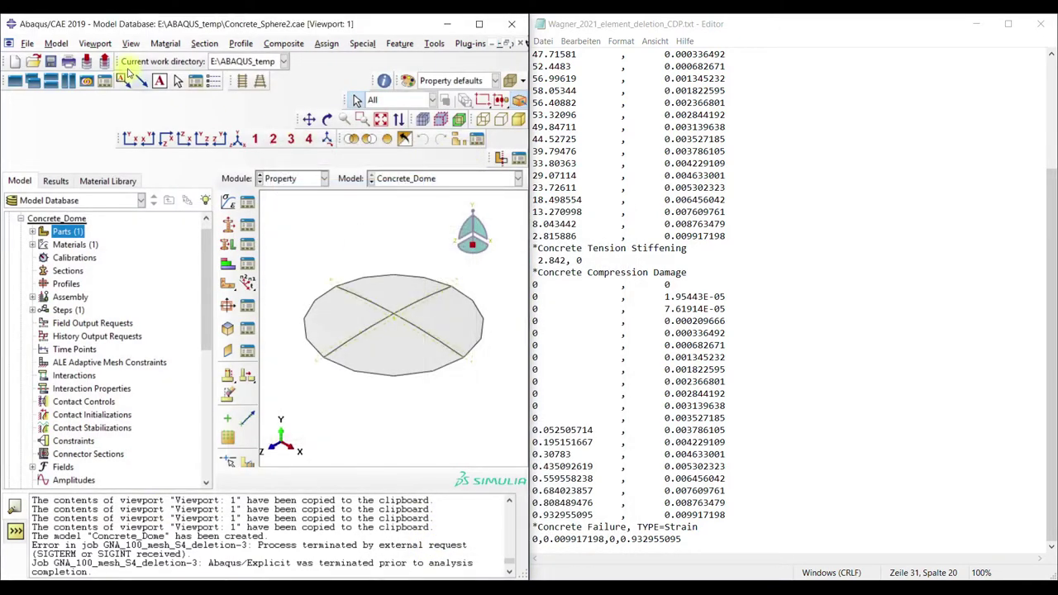
Create Section-1, a homogeneous shell section 30 thick using Concrete.
{"action": "left_click", "coordinate": [247, 224]}
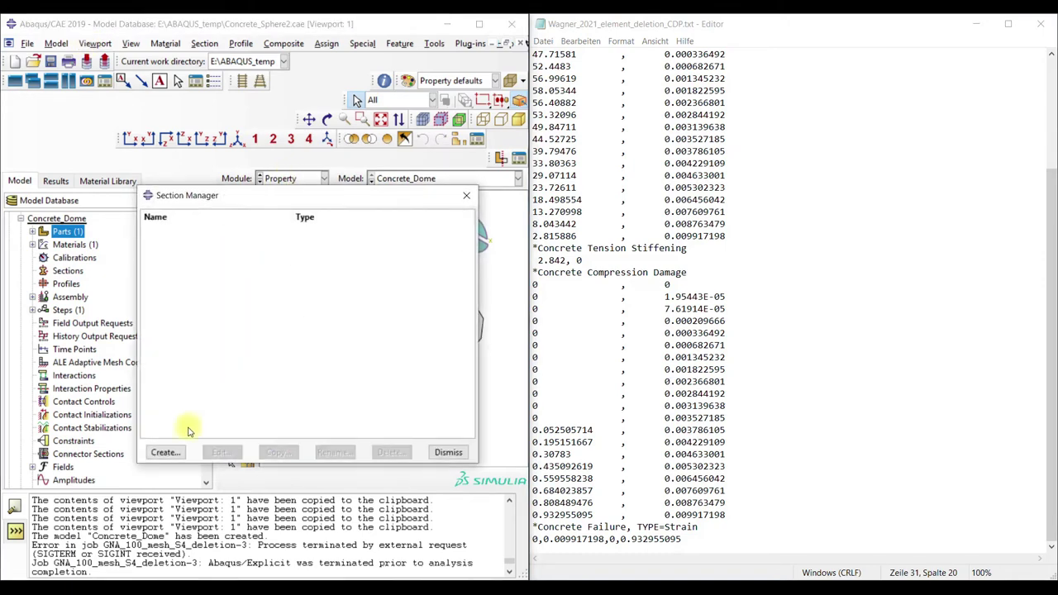
{"action": "left_click", "coordinate": [165, 452]}
{"action": "left_click", "coordinate": [31, 273]}
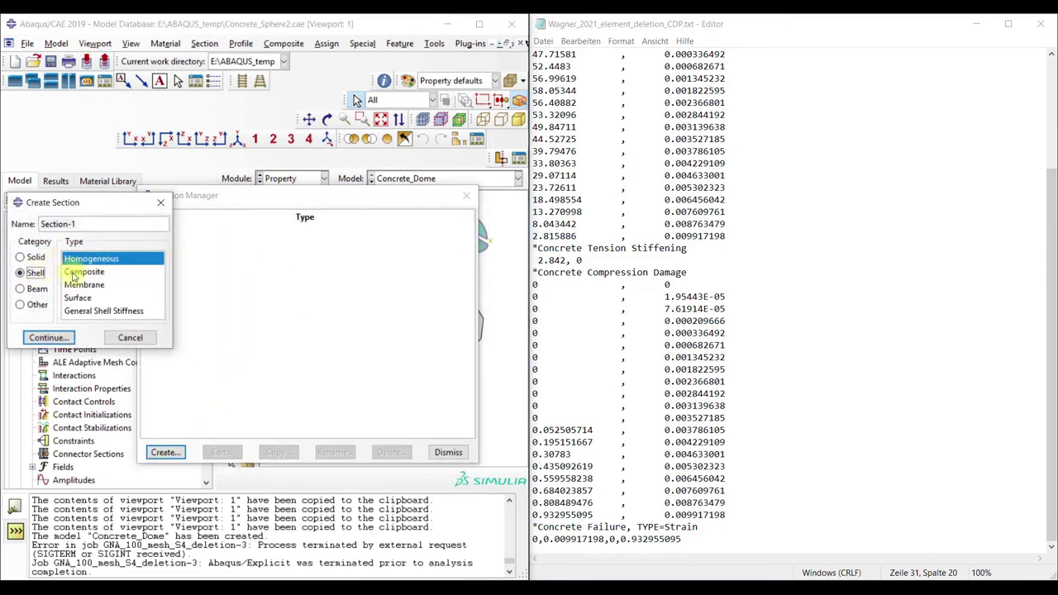
{"action": "left_click", "coordinate": [48, 337]}
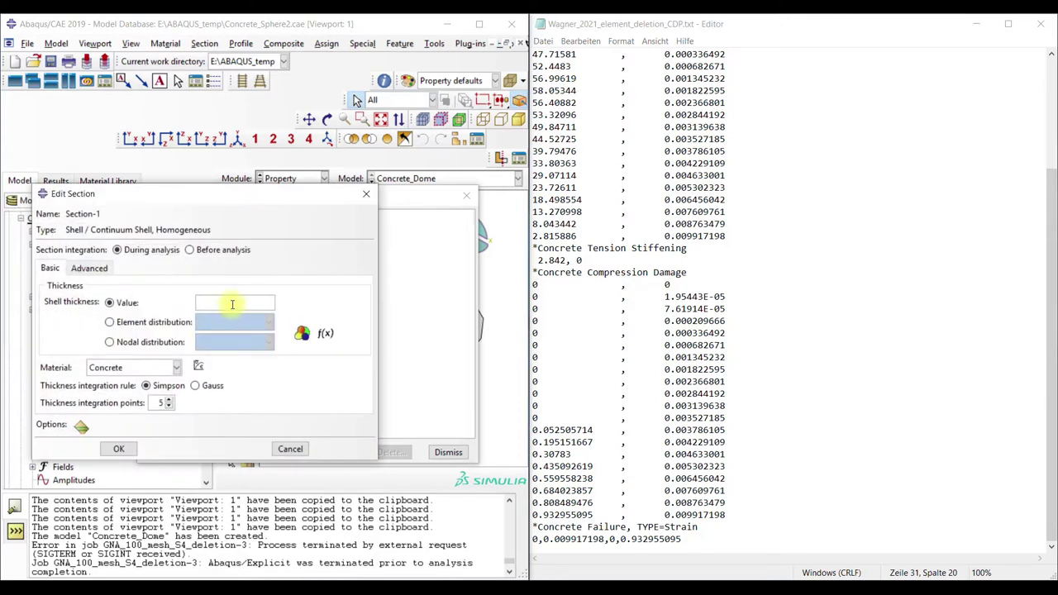
{"action": "left_click", "coordinate": [121, 450]}
{"action": "left_click", "coordinate": [467, 195]}
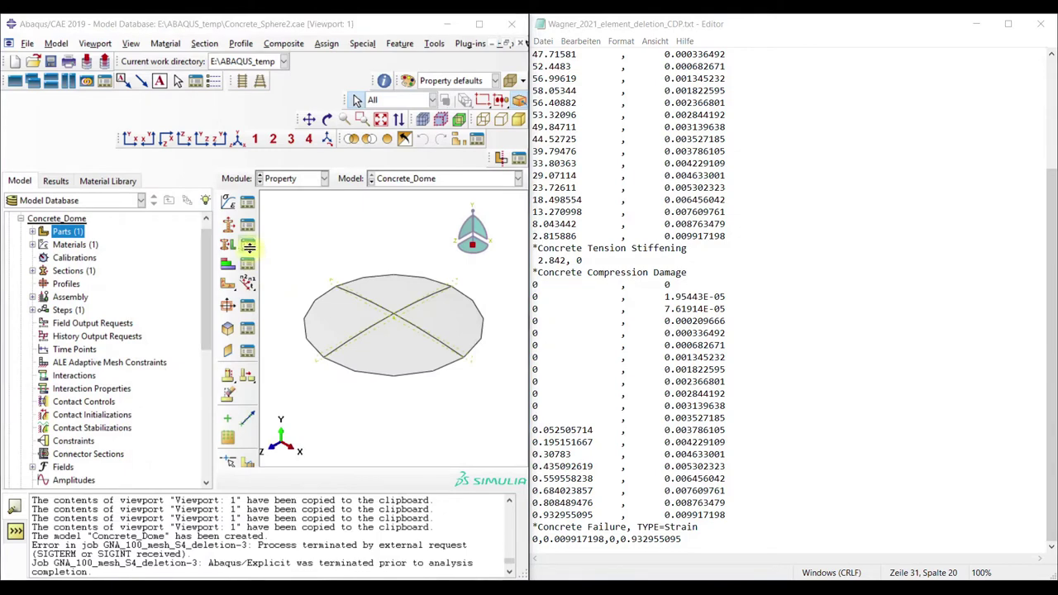
Assign Section-1 to the whole dome part via Set-1.
{"action": "left_click", "coordinate": [249, 246]}
{"action": "left_click", "coordinate": [405, 347]}
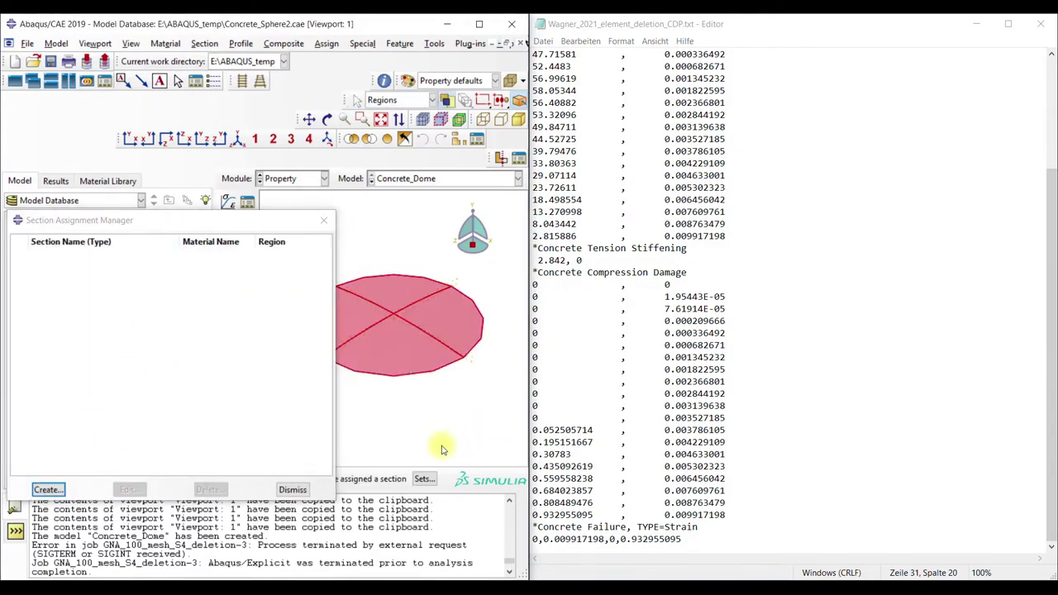
{"action": "left_click", "coordinate": [482, 25]}
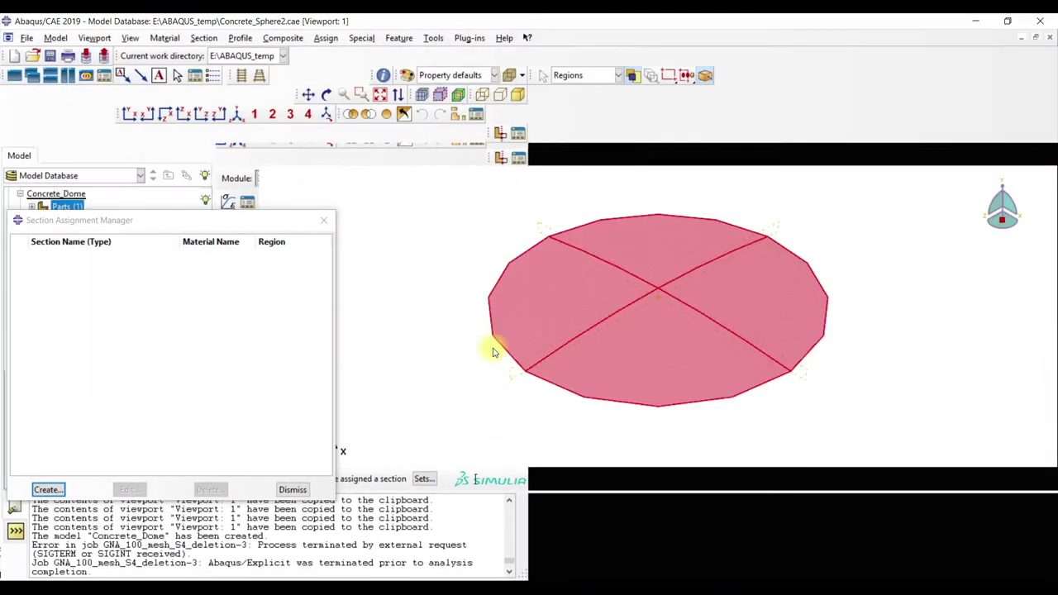
{"action": "left_click", "coordinate": [542, 479]}
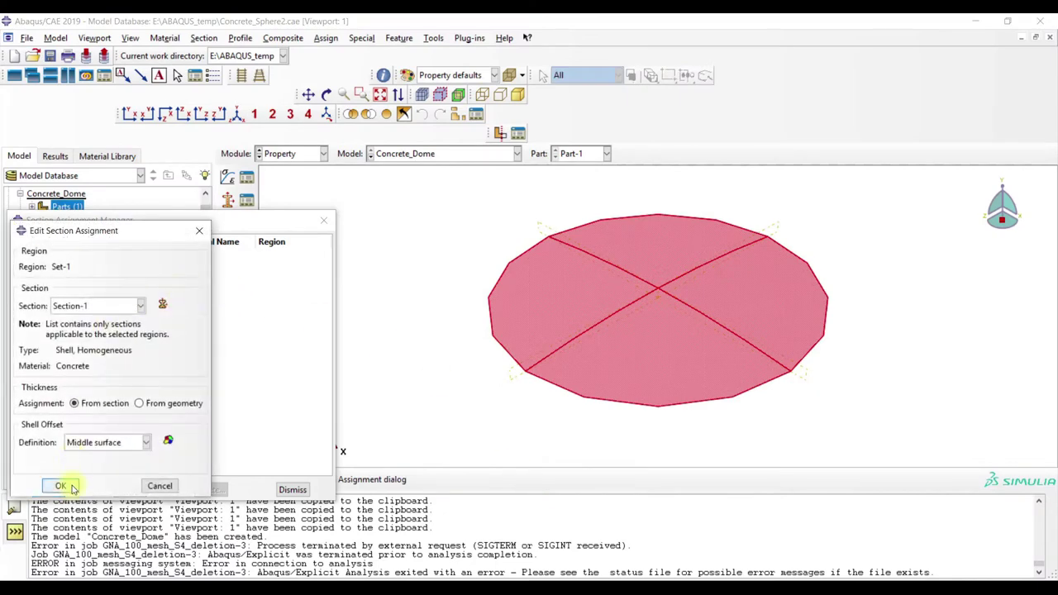
{"action": "left_click", "coordinate": [61, 486]}
{"action": "left_click", "coordinate": [324, 220]}
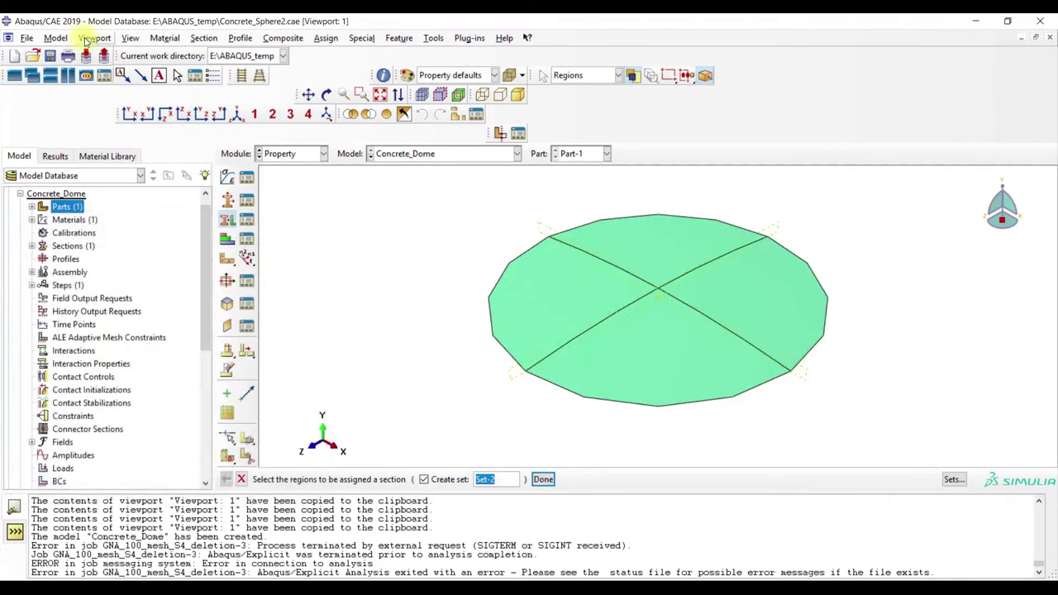
Open the Concrete_Dome keyword input and scroll to the compression damage data.
{"action": "left_click", "coordinate": [86, 42]}
{"action": "left_click", "coordinate": [89, 38]}
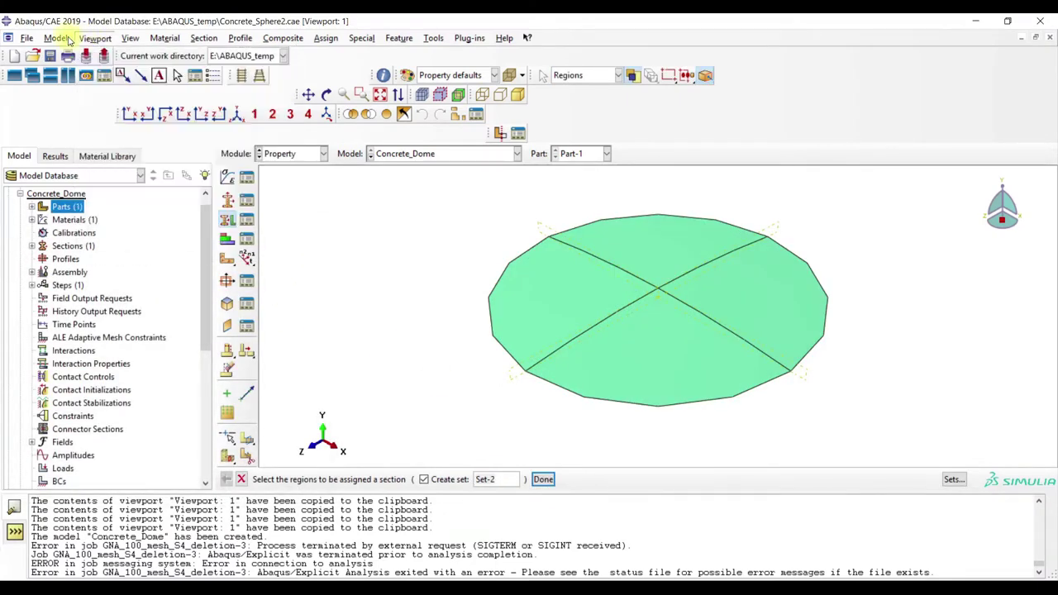
{"action": "left_click", "coordinate": [67, 38]}
{"action": "mouse_move", "coordinate": [90, 121]}
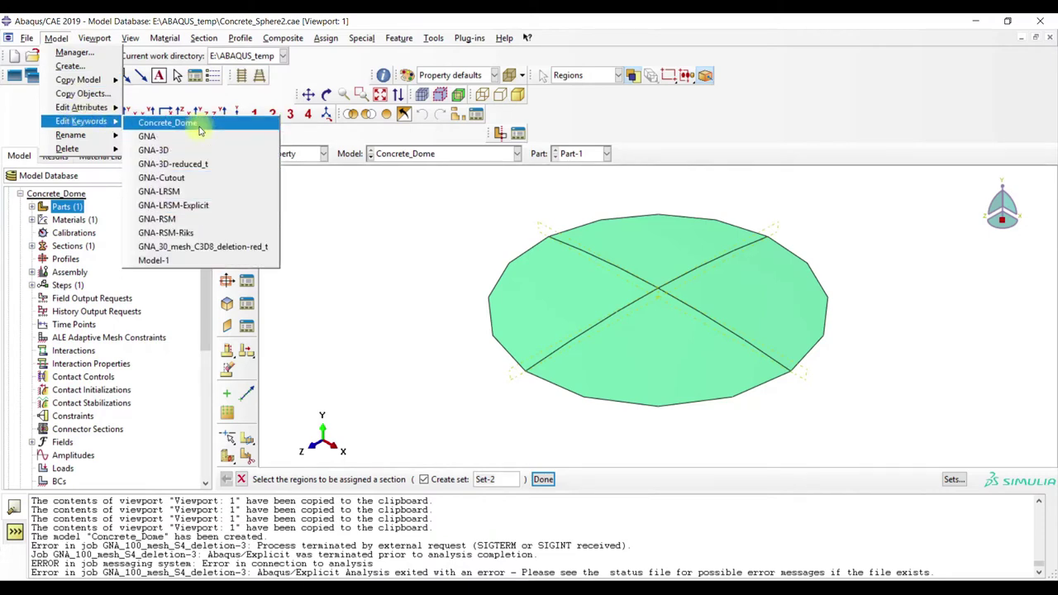
{"action": "left_click", "coordinate": [167, 123]}
{"action": "left_click_drag", "start_coordinate": [371, 196], "coordinate": [371, 330]}
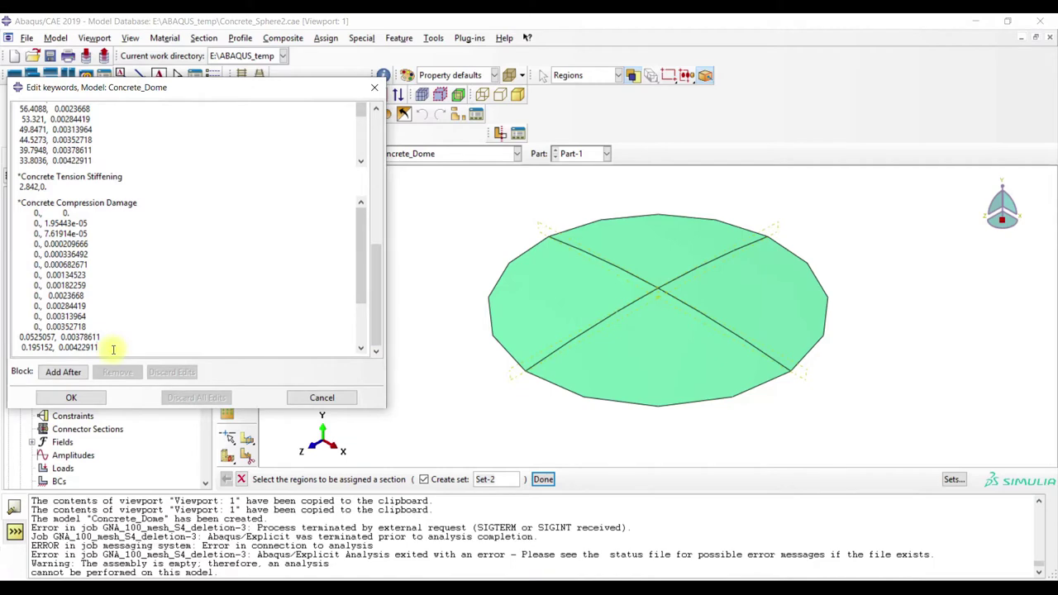
Append the *Concrete Failure, TYPE=Strain lines copied from Notepad after the damage data.
{"action": "key", "text": "Return"}
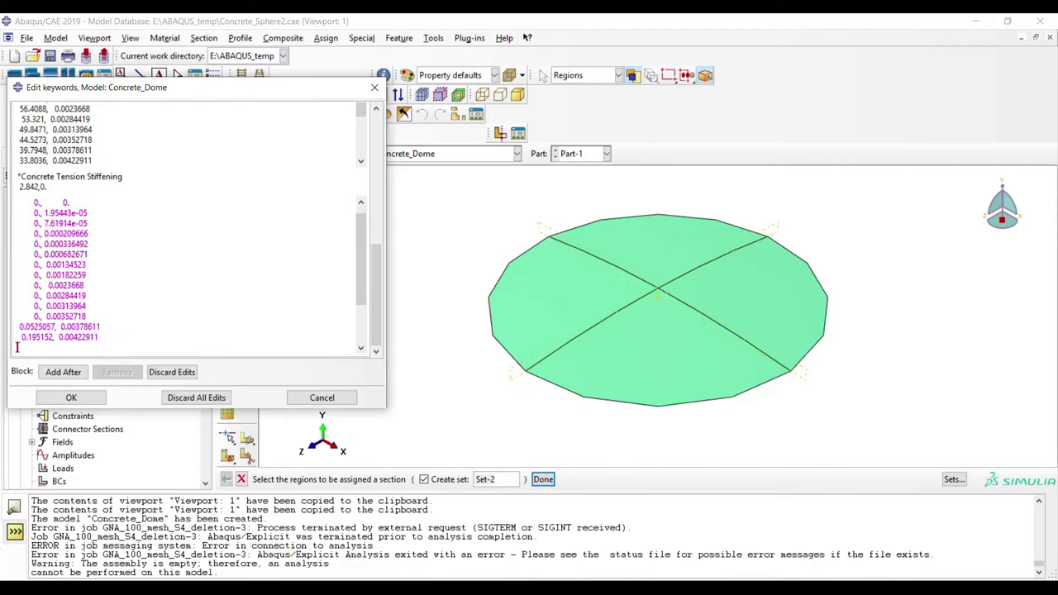
{"action": "key", "text": "alt+Tab"}
{"action": "left_click_drag", "start_coordinate": [696, 539], "coordinate": [529, 527]}
{"action": "key", "text": "ctrl+c"}
{"action": "left_click", "coordinate": [121, 346]}
{"action": "key", "text": "ctrl+v"}
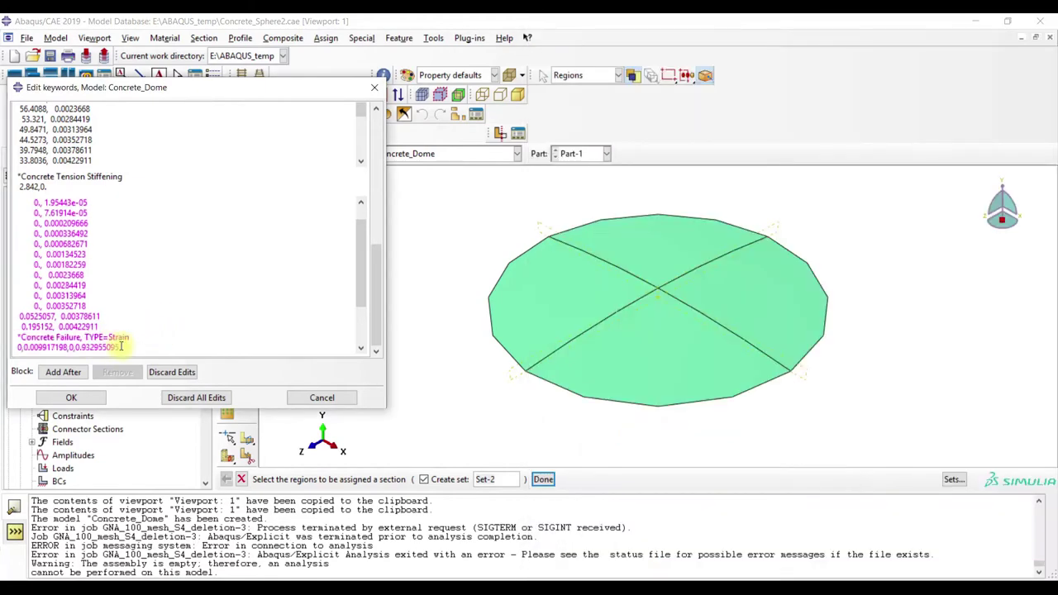
Make the Concrete Failure, TYPE=Strain heading in Excel cell D52 bold.
{"action": "key", "text": "alt+Tab"}
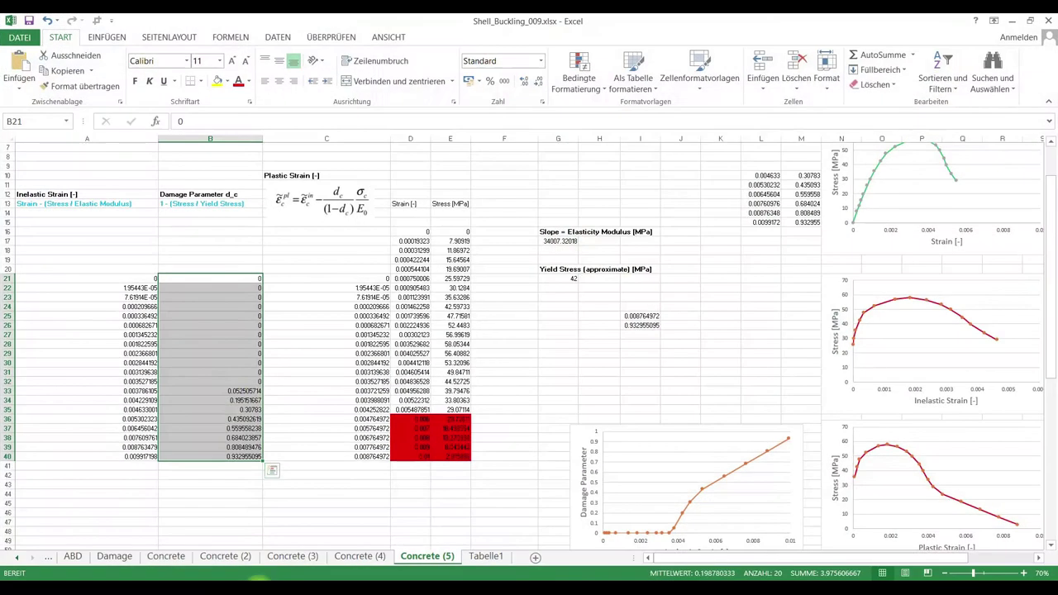
{"action": "scroll", "coordinate": [306, 407], "scroll_direction": "down", "scroll_amount": 11}
{"action": "scroll", "coordinate": [307, 407], "scroll_direction": "down", "scroll_amount": 4}
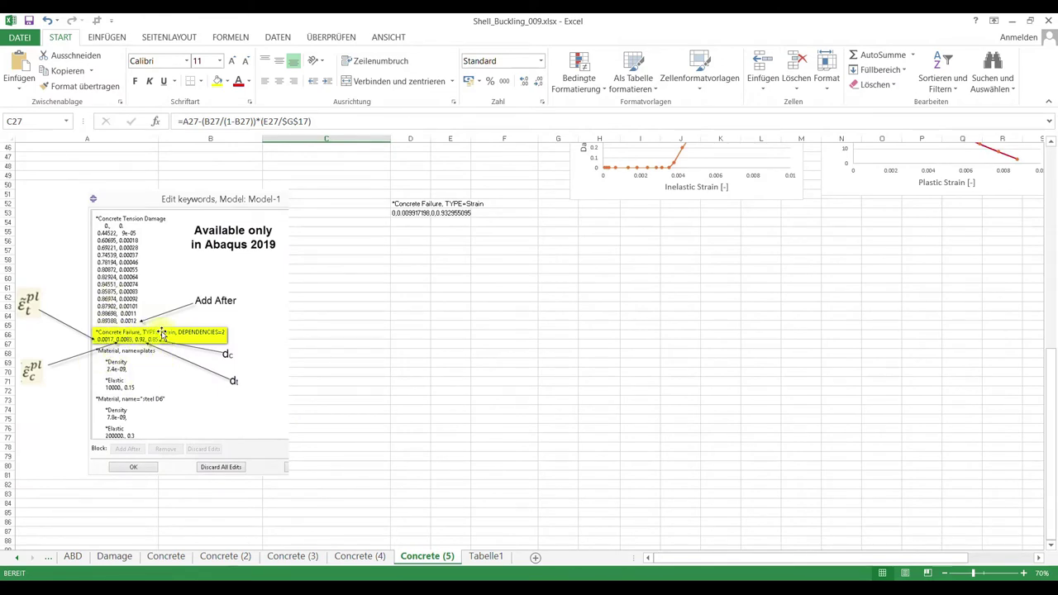
{"action": "left_click_drag", "start_coordinate": [401, 204], "coordinate": [411, 215]}
{"action": "left_click", "coordinate": [410, 194]}
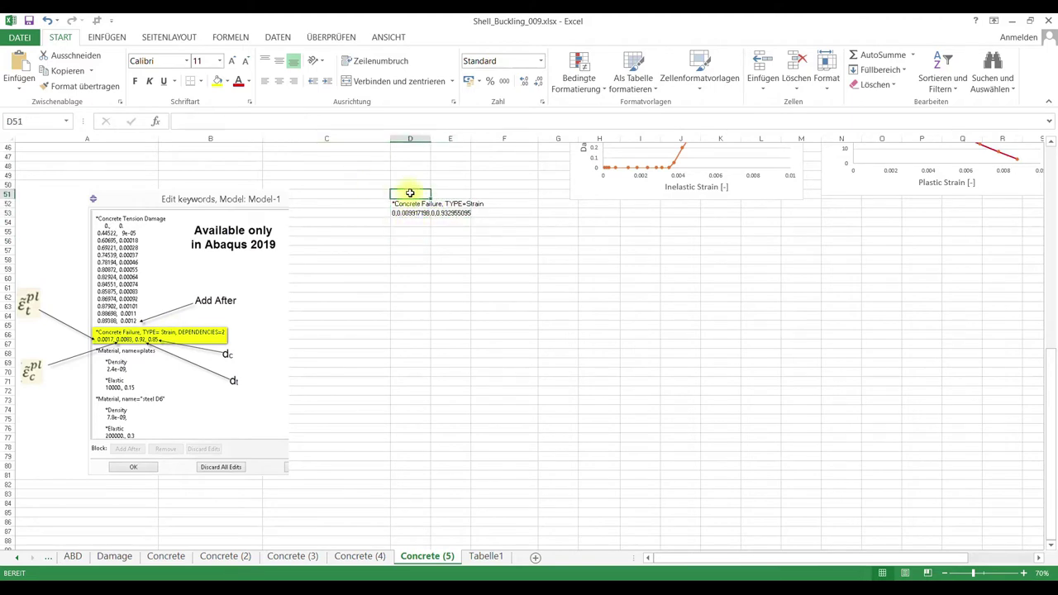
{"action": "left_click", "coordinate": [403, 203]}
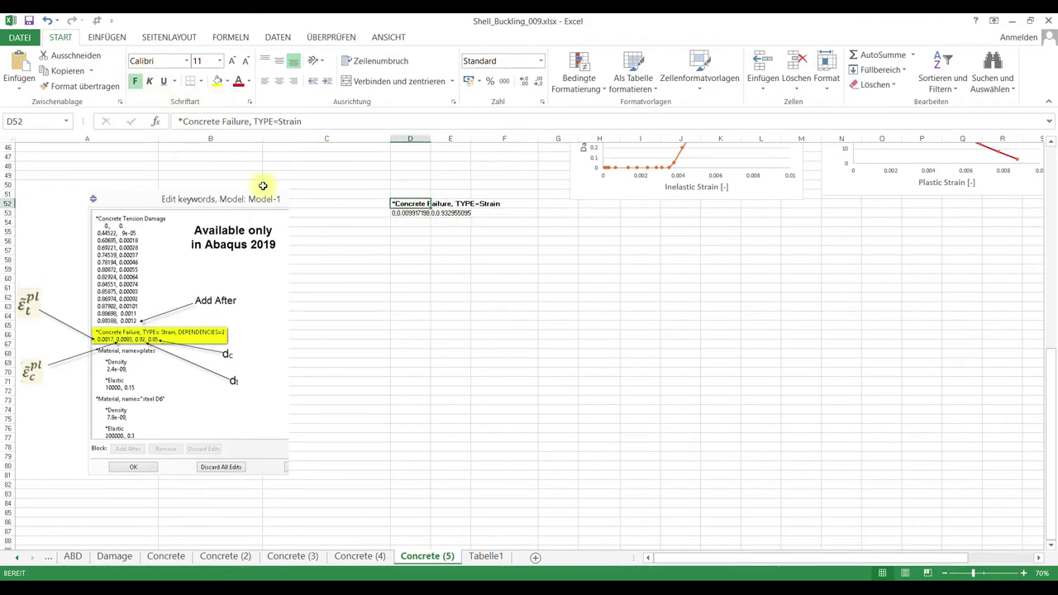
{"action": "left_click", "coordinate": [396, 241]}
{"action": "left_click", "coordinate": [405, 221]}
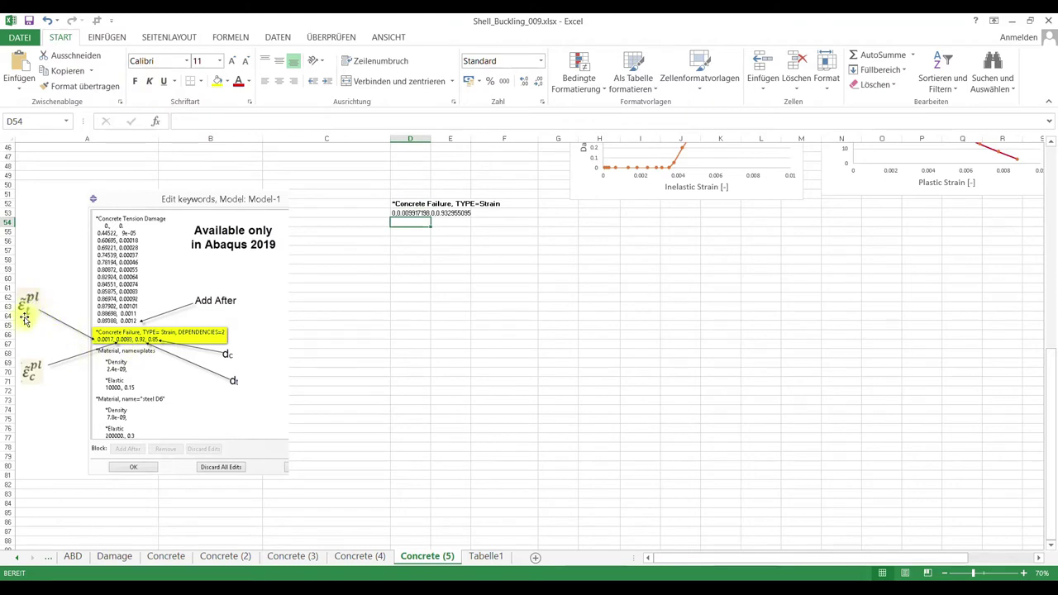
{"action": "left_click", "coordinate": [389, 208]}
{"action": "left_click", "coordinate": [415, 258]}
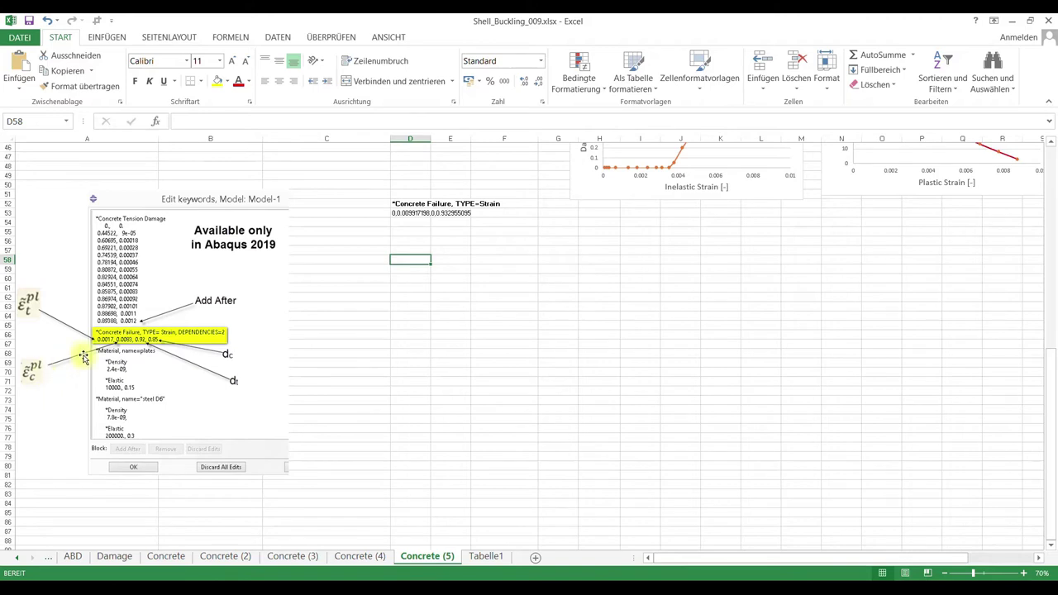
{"action": "left_click", "coordinate": [409, 213]}
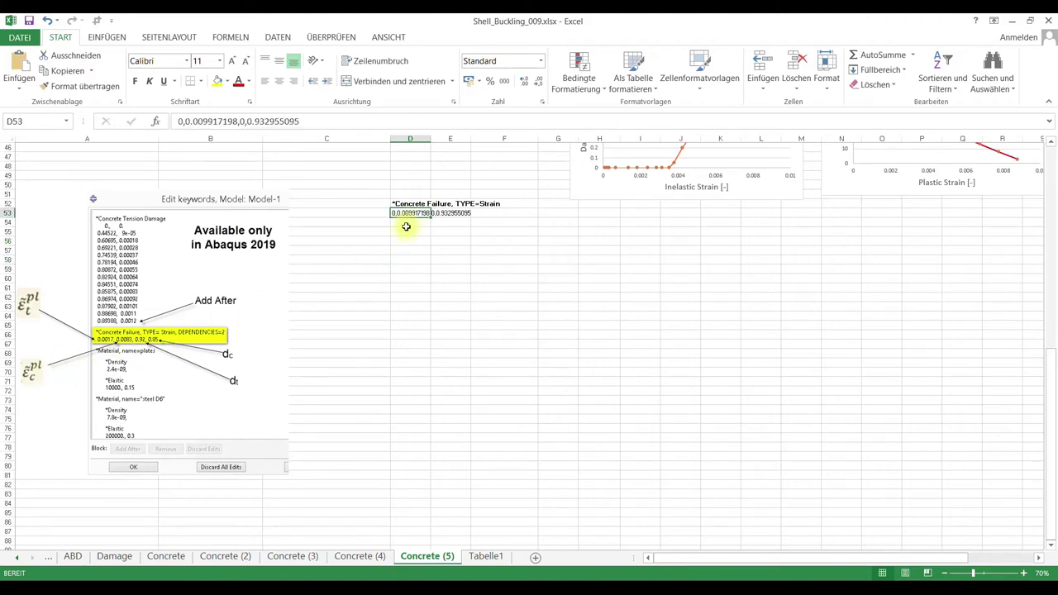
Check the inelastic strain formula in A40 and the damage formula in B40, then minimize Excel.
{"action": "scroll", "coordinate": [407, 258], "scroll_direction": "up", "scroll_amount": 7}
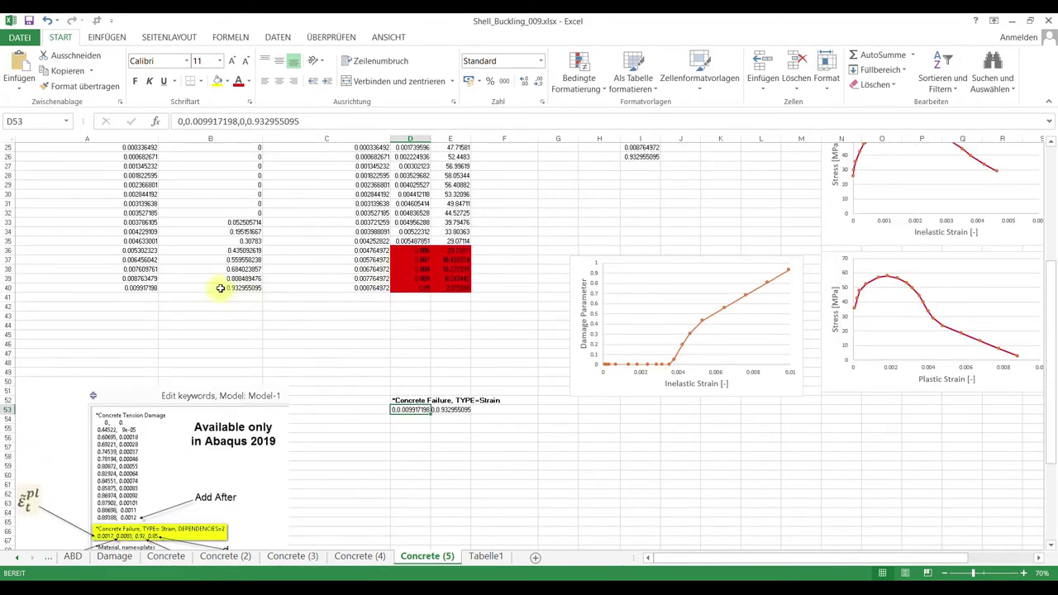
{"action": "left_click", "coordinate": [132, 288]}
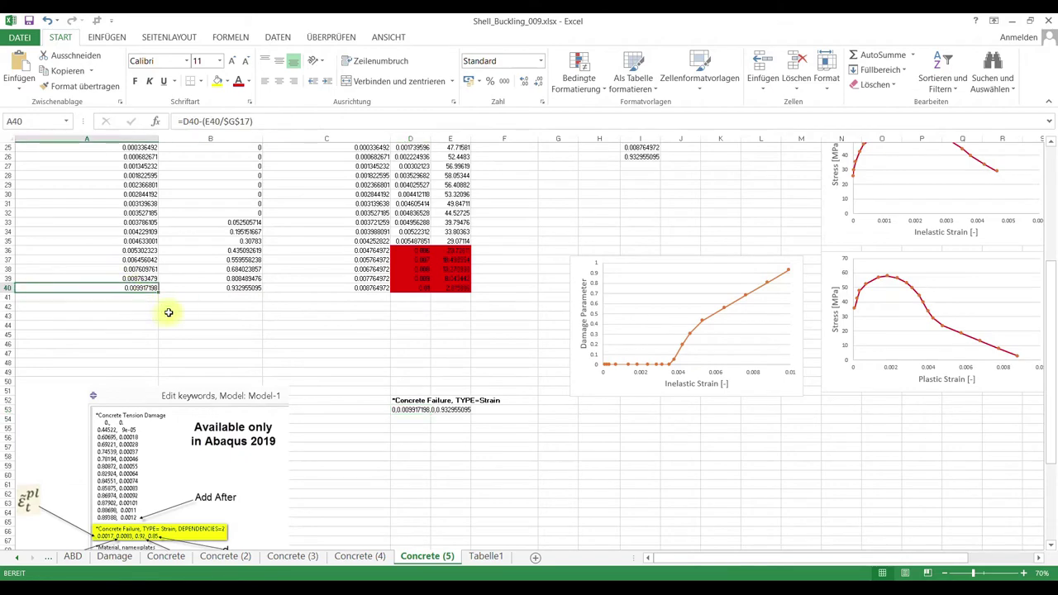
{"action": "scroll", "coordinate": [174, 318], "scroll_direction": "down", "scroll_amount": 4}
{"action": "scroll", "coordinate": [305, 376], "scroll_direction": "down", "scroll_amount": 2}
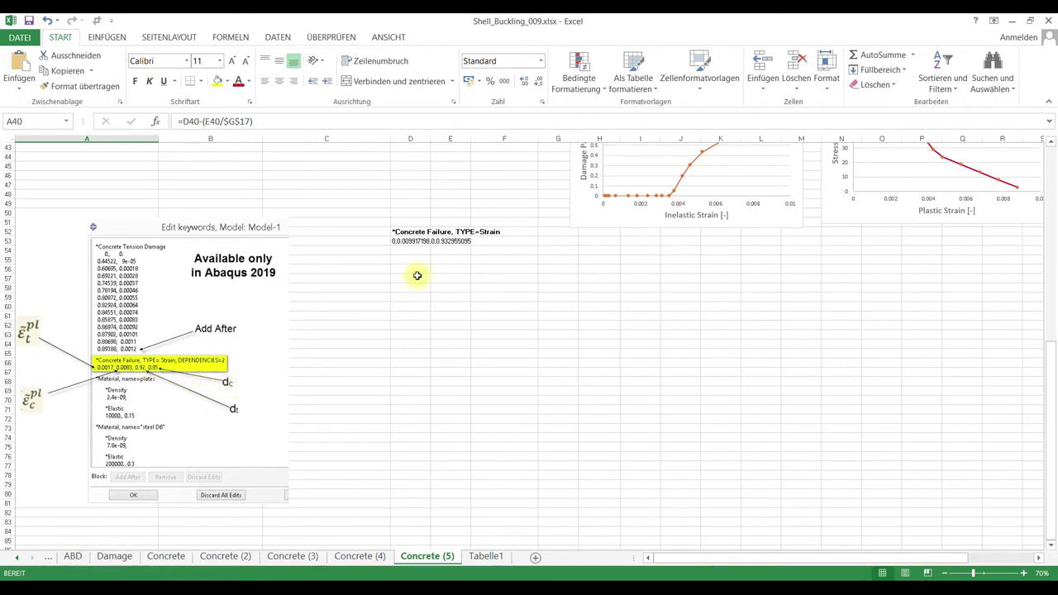
{"action": "left_click", "coordinate": [431, 253]}
{"action": "scroll", "coordinate": [426, 288], "scroll_direction": "up", "scroll_amount": 5}
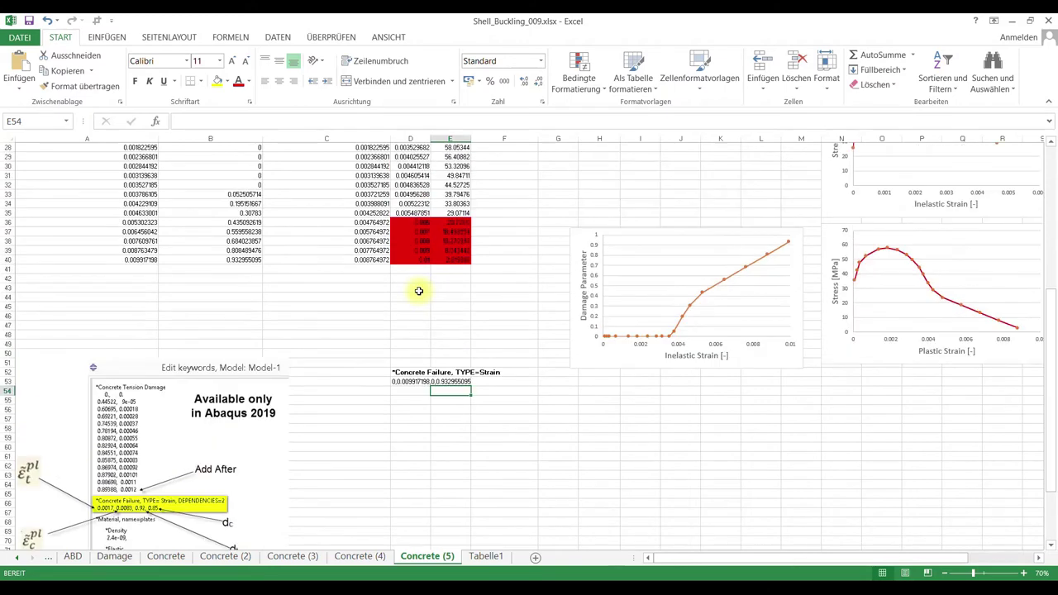
{"action": "left_click", "coordinate": [234, 260]}
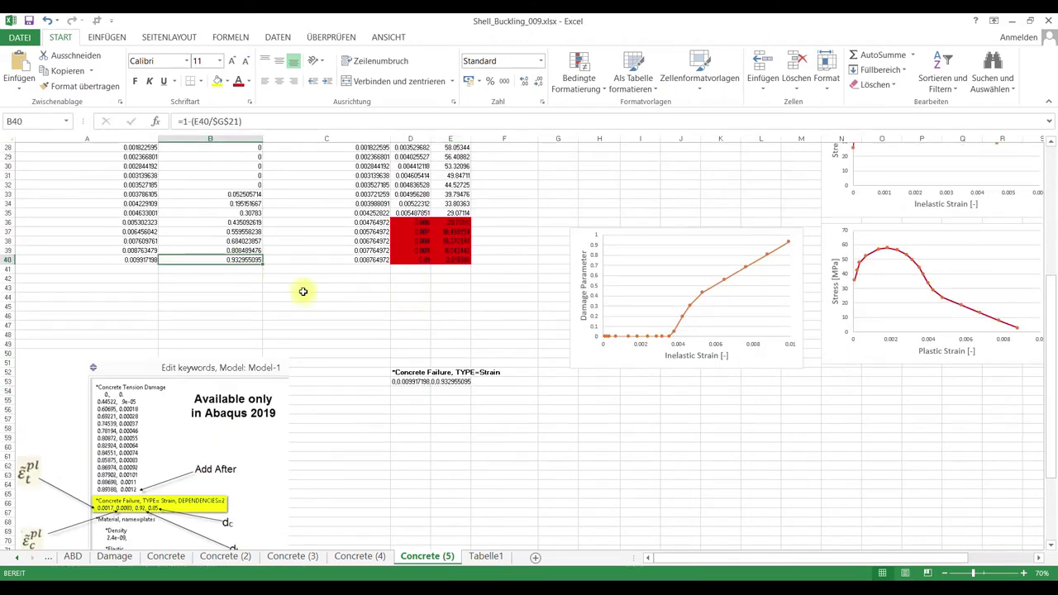
{"action": "left_click", "coordinate": [365, 309]}
{"action": "scroll", "coordinate": [368, 314], "scroll_direction": "down", "scroll_amount": 3}
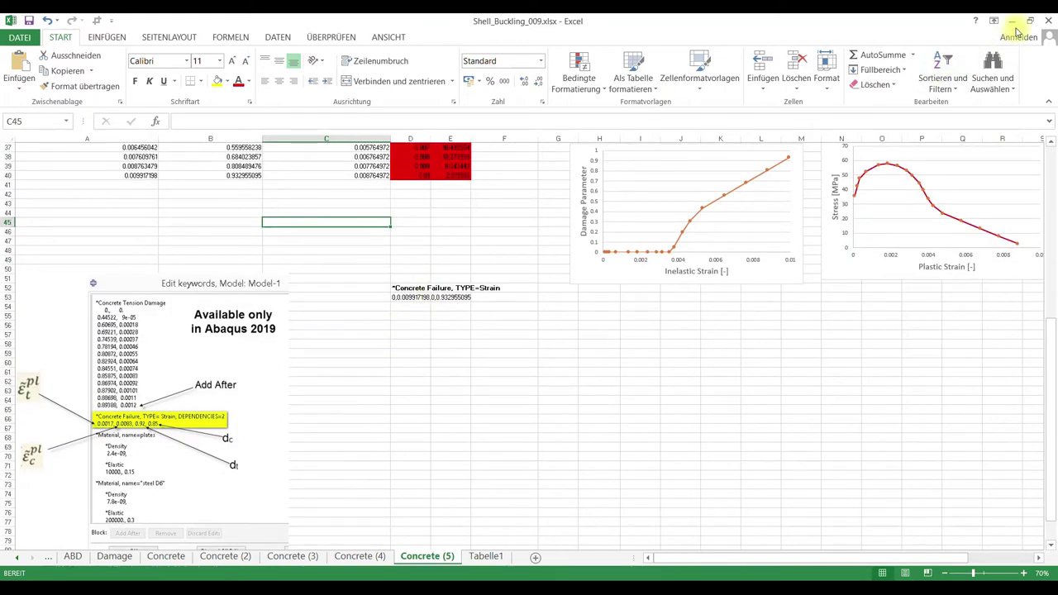
{"action": "left_click", "coordinate": [1014, 24]}
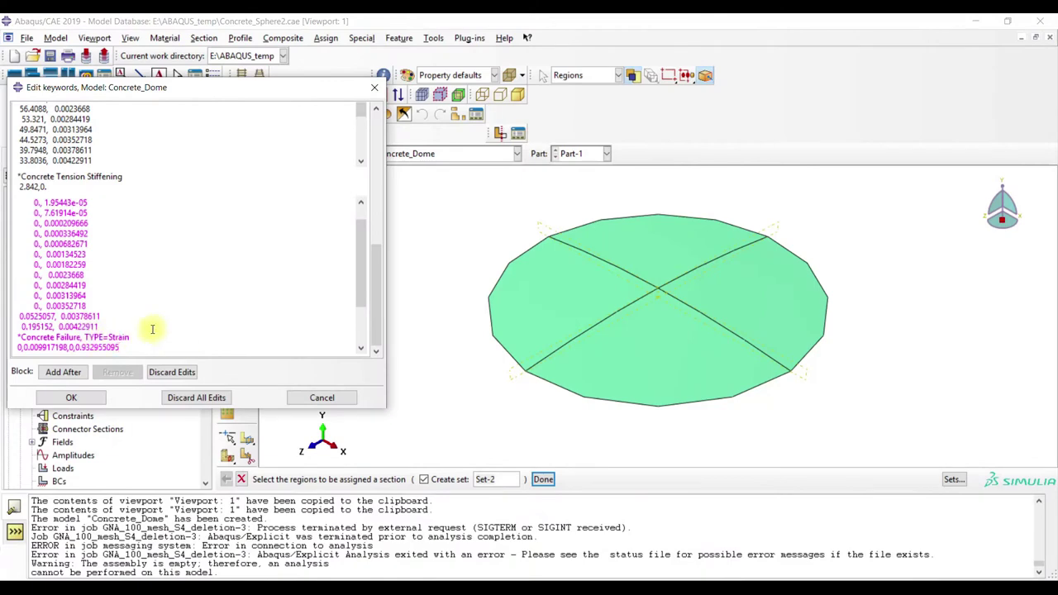
Delete the six extra data lines under Concrete Failure in the Concrete_Dome keywords and save.
{"action": "left_click", "coordinate": [71, 397]}
{"action": "left_click", "coordinate": [56, 38]}
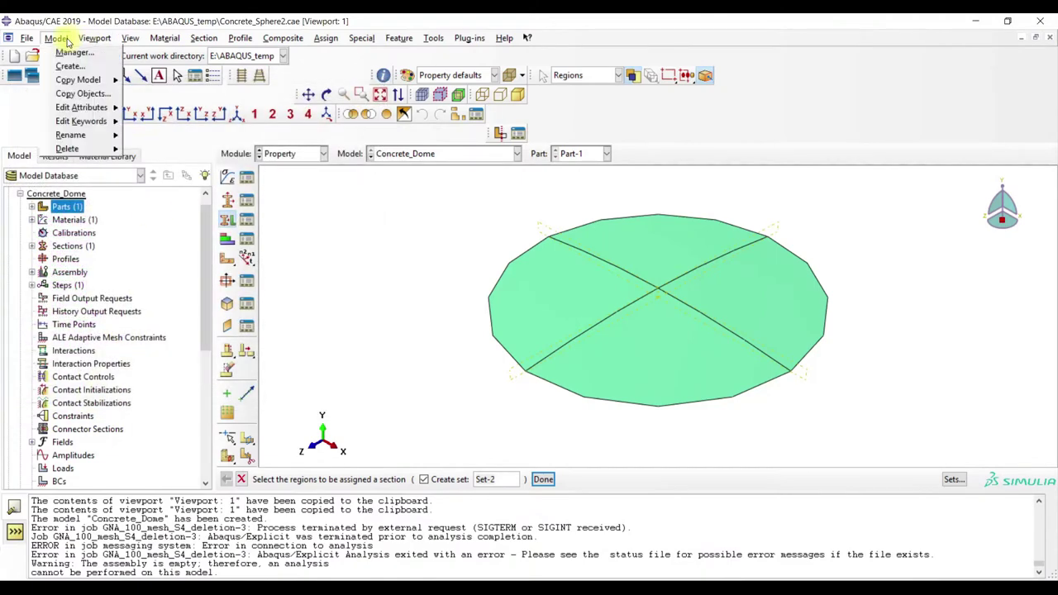
{"action": "mouse_move", "coordinate": [78, 122]}
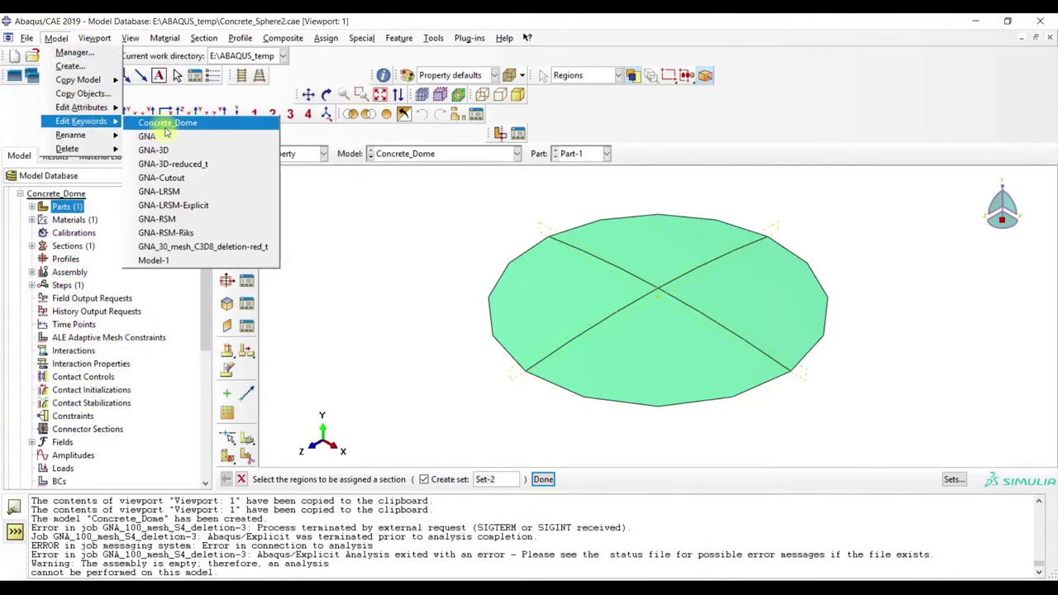
{"action": "left_click", "coordinate": [167, 128]}
{"action": "left_click_drag", "start_coordinate": [376, 178], "coordinate": [360, 333]}
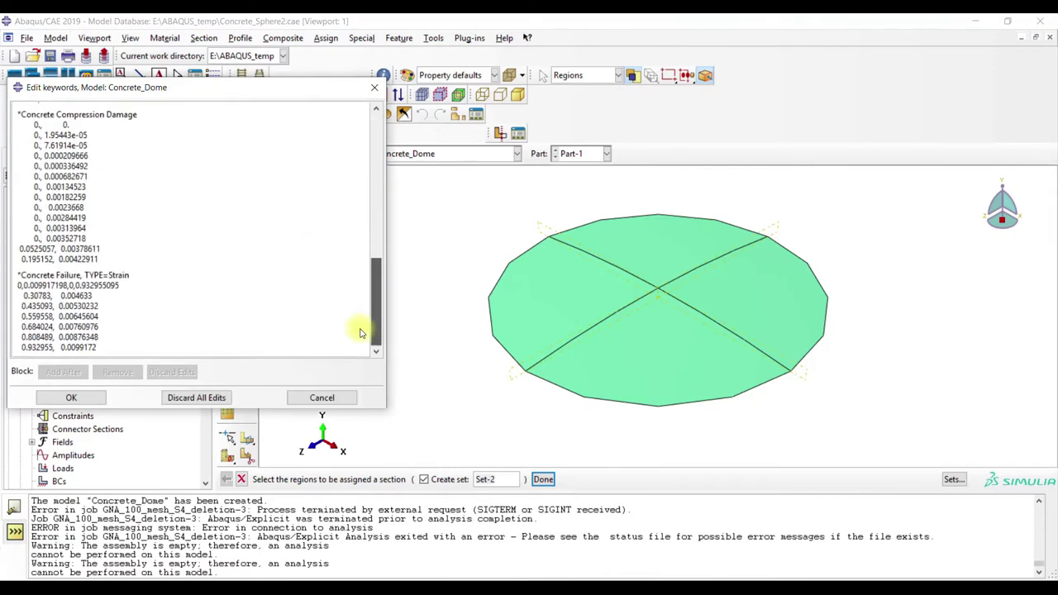
{"action": "left_click_drag", "start_coordinate": [115, 345], "coordinate": [6, 298]}
{"action": "key", "text": "Delete"}
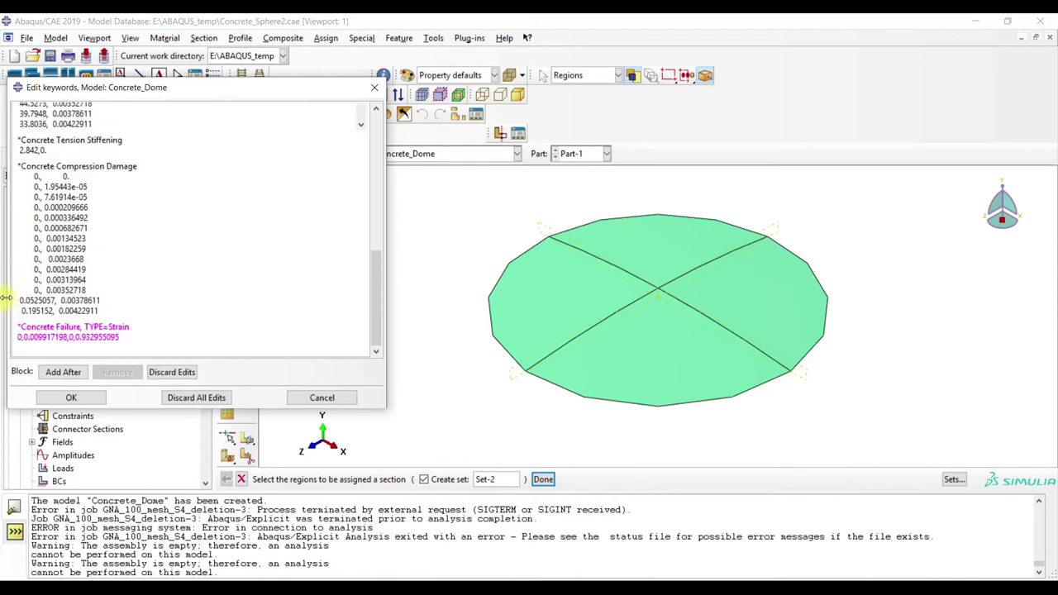
{"action": "left_click", "coordinate": [70, 396]}
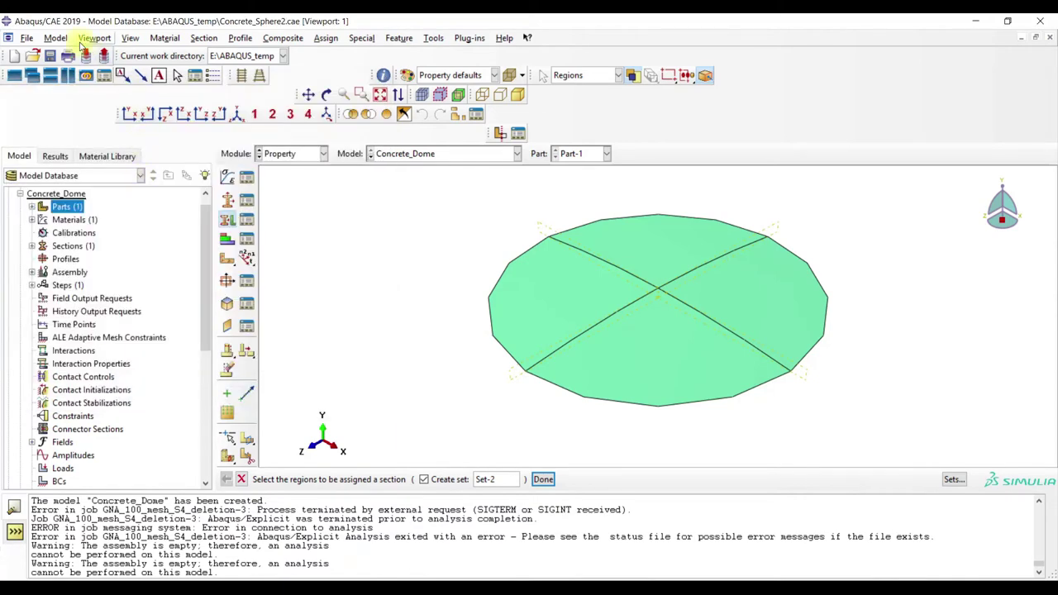
Reopen the Concrete_Dome keywords to confirm only one failure data line remains.
{"action": "left_click", "coordinate": [56, 38]}
{"action": "mouse_move", "coordinate": [91, 121]}
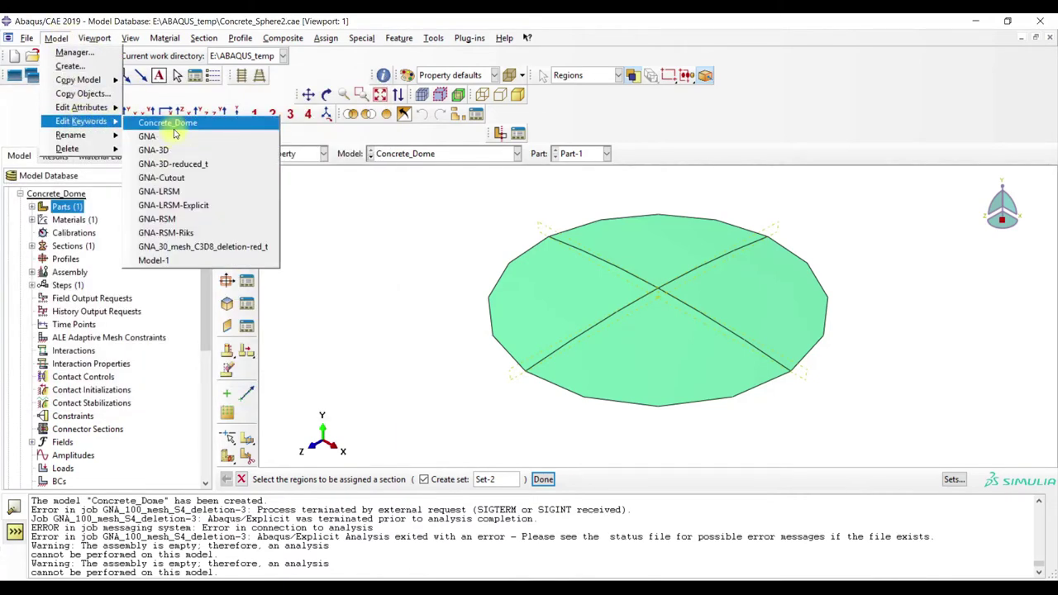
{"action": "left_click", "coordinate": [173, 128]}
{"action": "left_click_drag", "start_coordinate": [373, 116], "coordinate": [370, 346]}
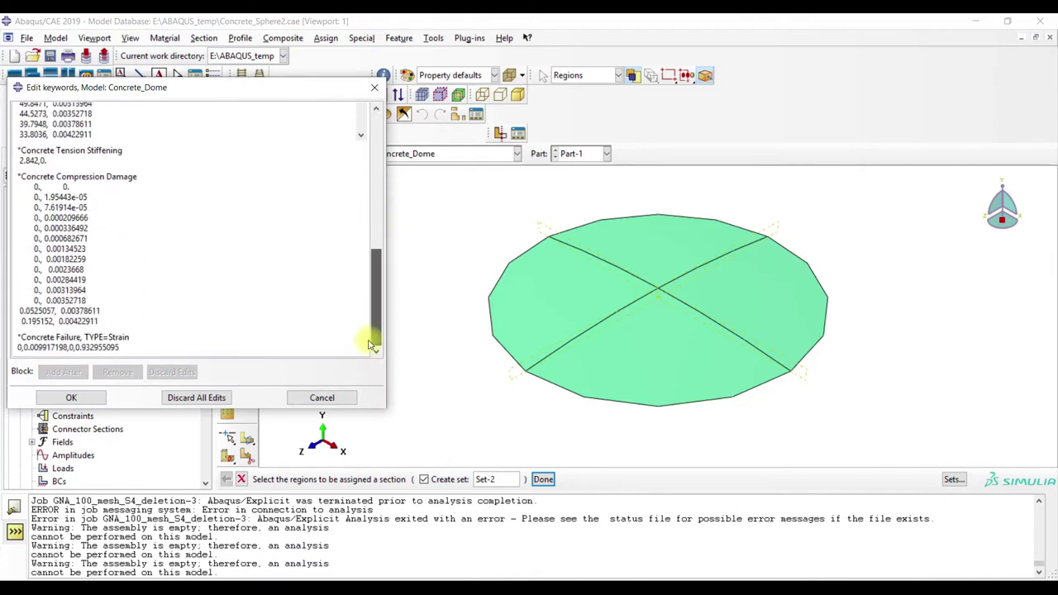
{"action": "left_click", "coordinate": [69, 400]}
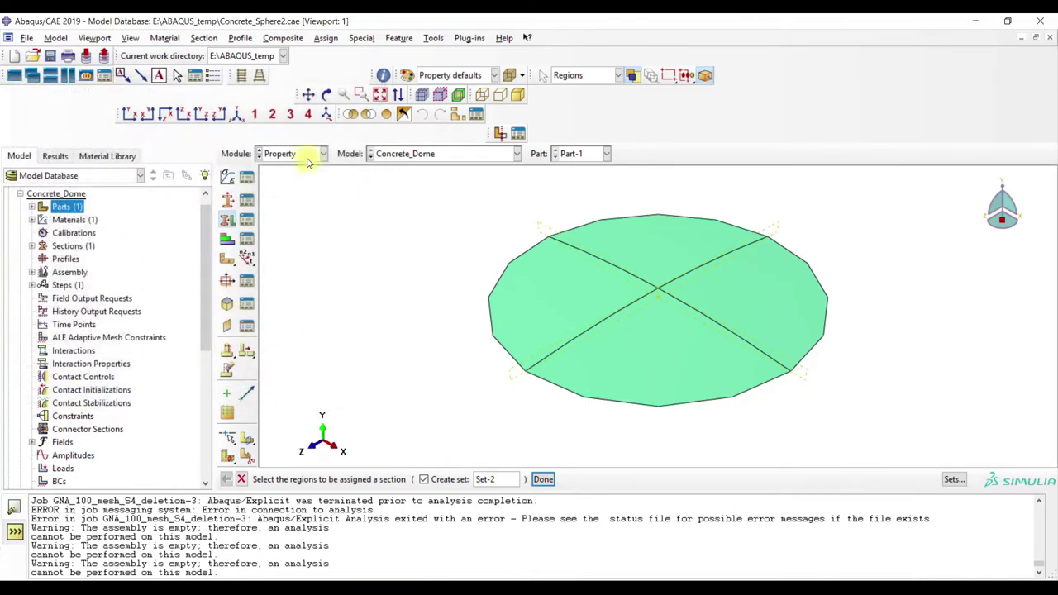
{"action": "left_click", "coordinate": [290, 153]}
Create a dependent instance of Part-1 in the Assembly module.
{"action": "left_click", "coordinate": [290, 193]}
{"action": "left_click", "coordinate": [227, 177]}
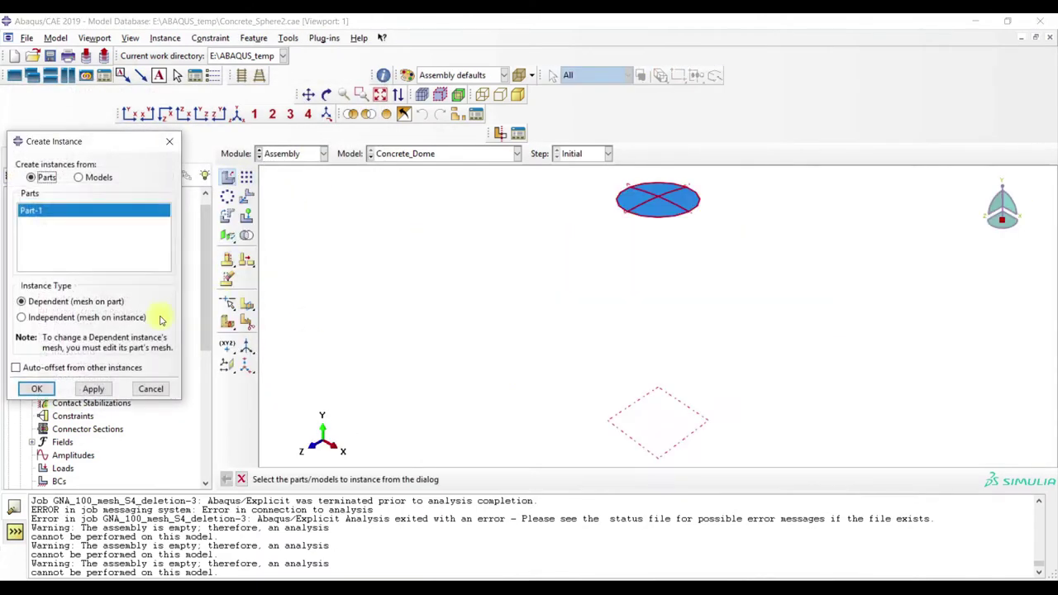
{"action": "left_click", "coordinate": [36, 389]}
Create Step-1, a General Dynamic, Explicit step with time period 1 and Nlgeom on.
{"action": "left_click", "coordinate": [305, 156]}
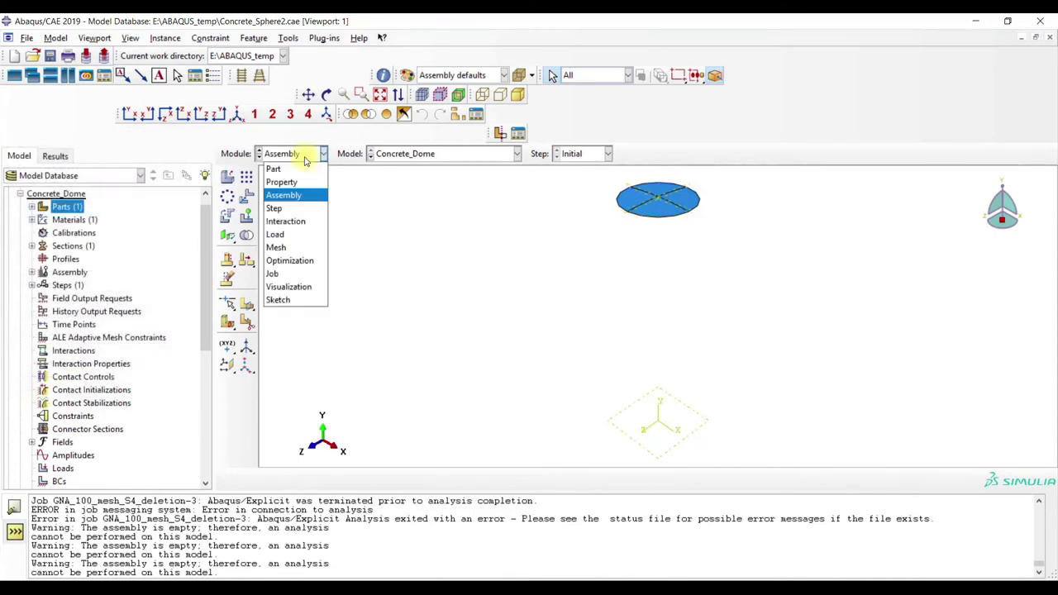
{"action": "left_click", "coordinate": [279, 208]}
{"action": "left_click", "coordinate": [246, 177]}
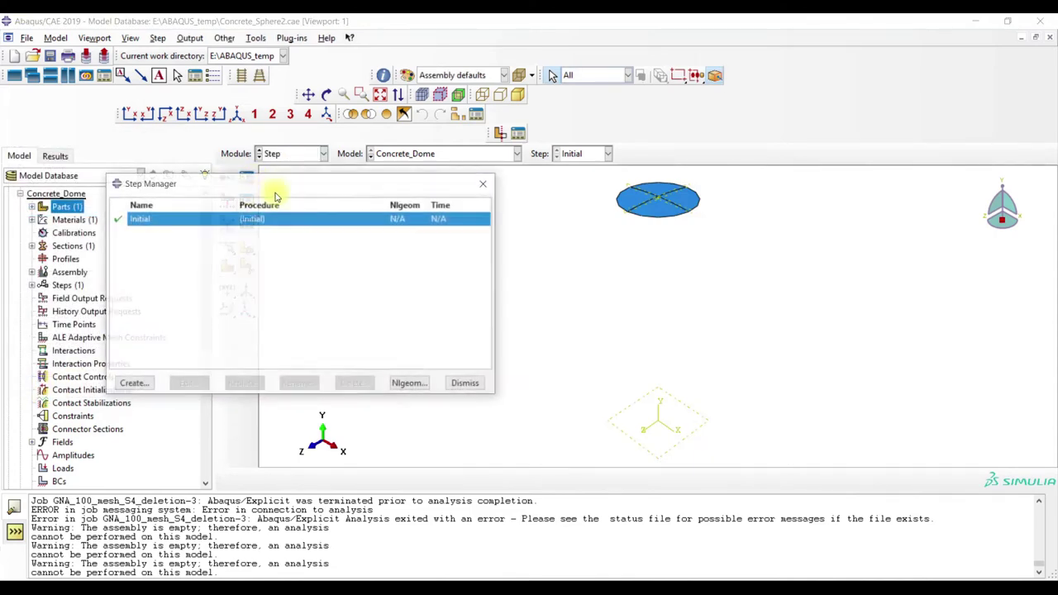
{"action": "left_click", "coordinate": [133, 384]}
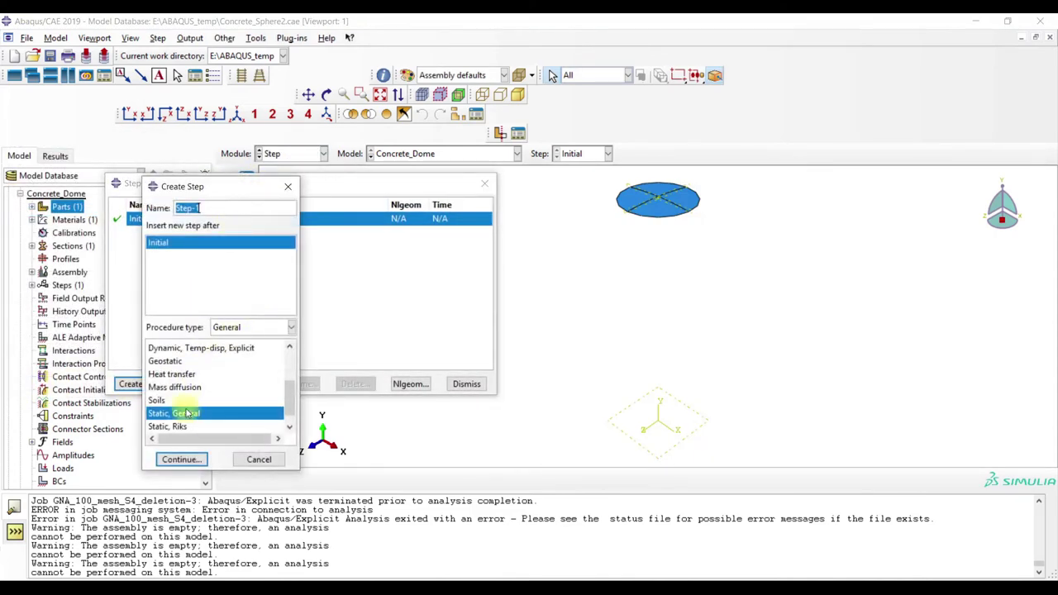
{"action": "left_click", "coordinate": [240, 329]}
{"action": "left_click", "coordinate": [240, 332]}
{"action": "scroll", "coordinate": [177, 354], "scroll_direction": "up", "scroll_amount": 3}
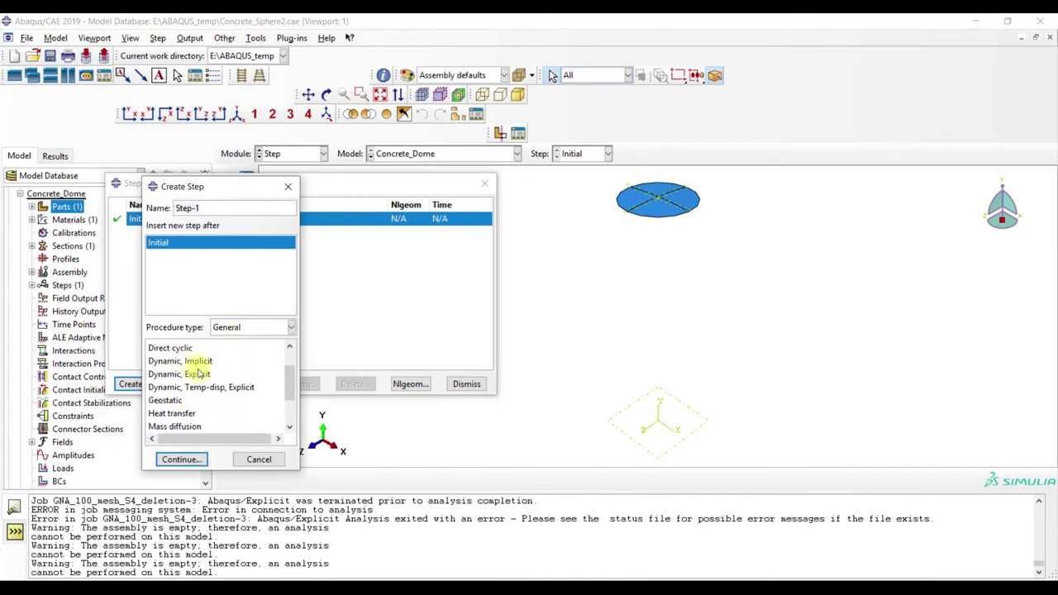
{"action": "left_click", "coordinate": [190, 373]}
{"action": "left_click", "coordinate": [180, 459]}
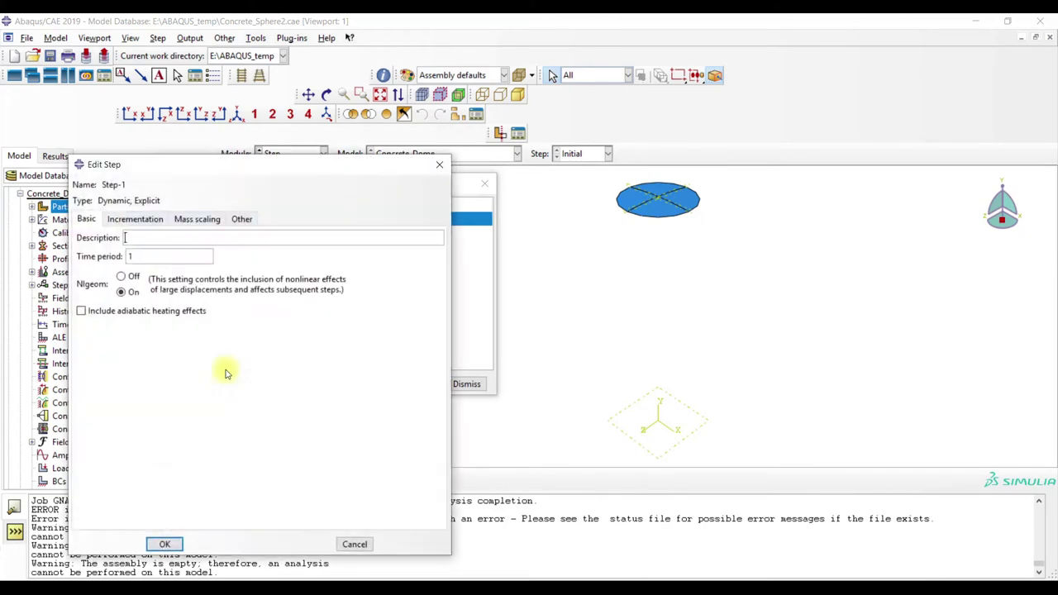
{"action": "left_click", "coordinate": [142, 220]}
{"action": "left_click", "coordinate": [165, 544]}
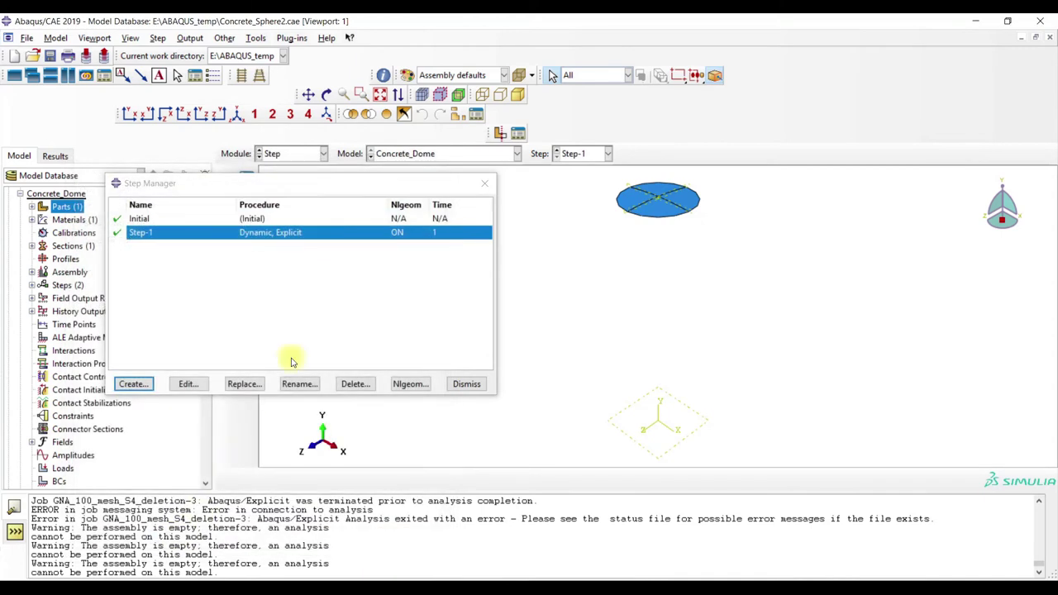
{"action": "left_click", "coordinate": [486, 184]}
Switch to the Load module and begin creating a new load.
{"action": "left_click", "coordinate": [293, 153]}
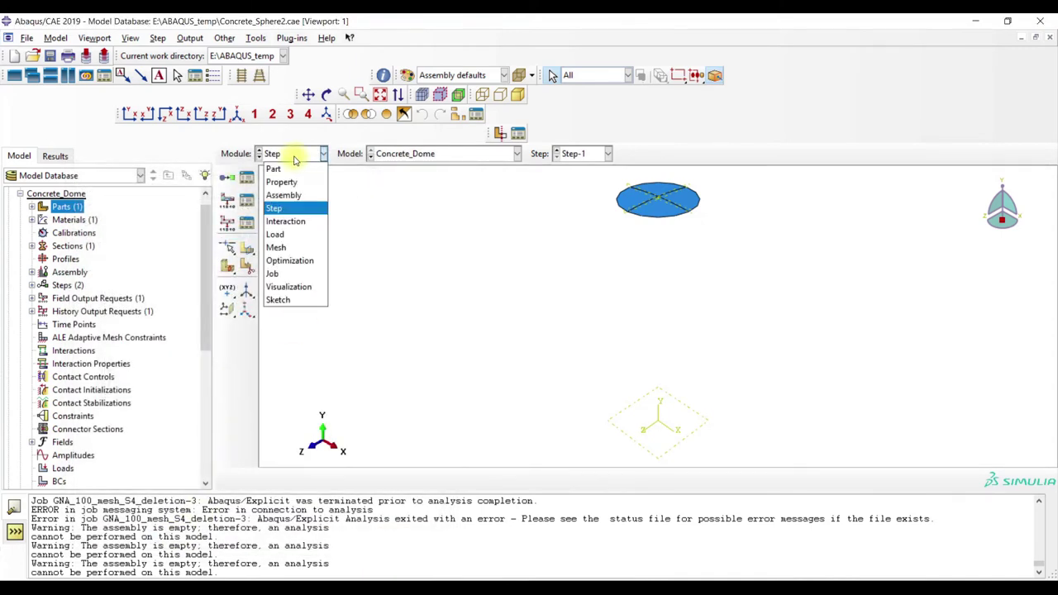
{"action": "left_click", "coordinate": [277, 235]}
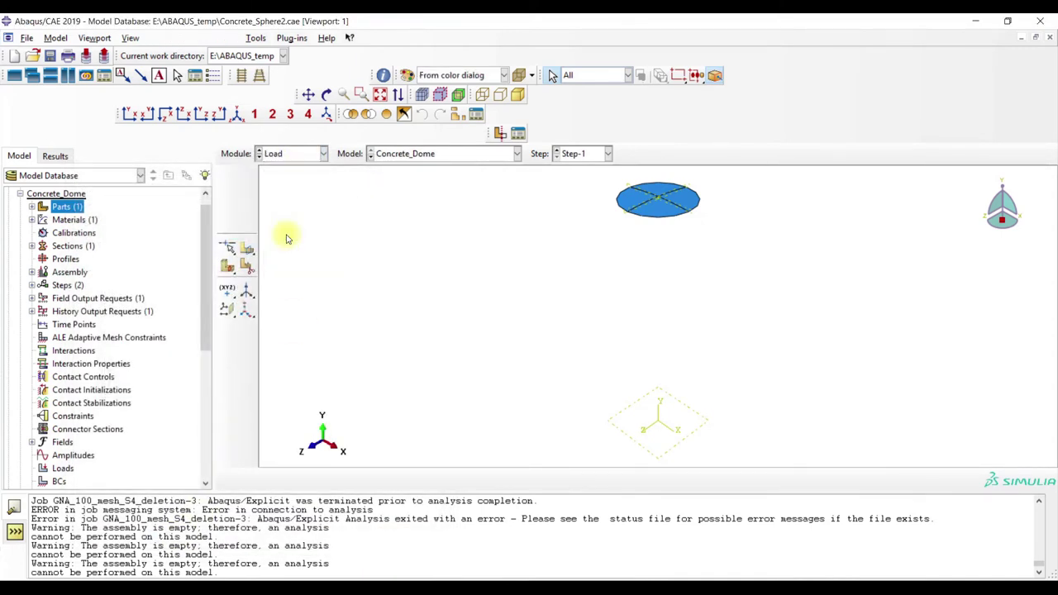
{"action": "left_click", "coordinate": [103, 410]}
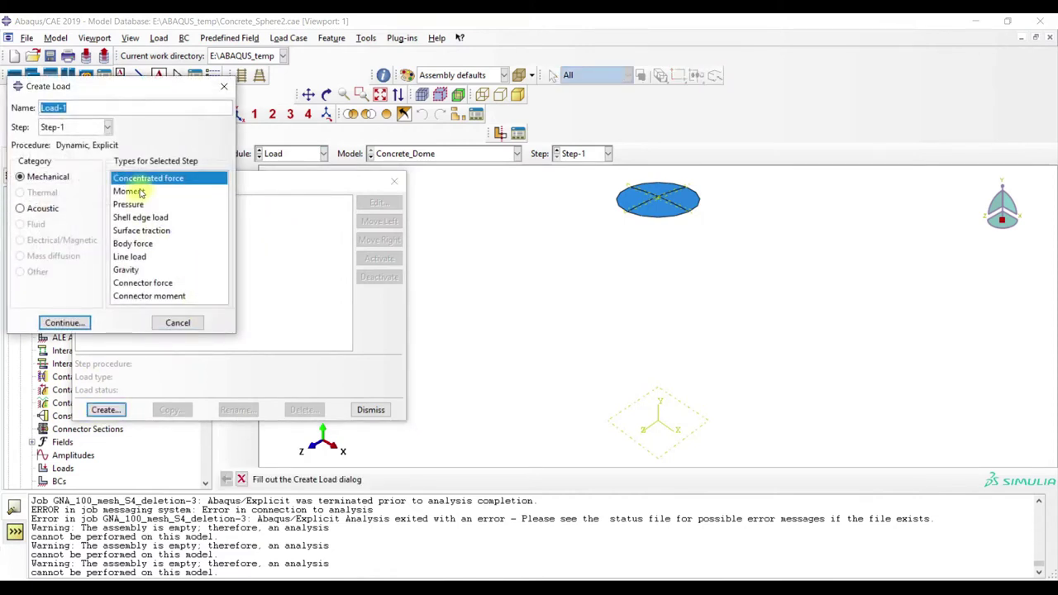
Make Load-1 a pressure on dome surface Surf-1 and start a tabular amplitude Amp-1.
{"action": "left_click", "coordinate": [137, 207]}
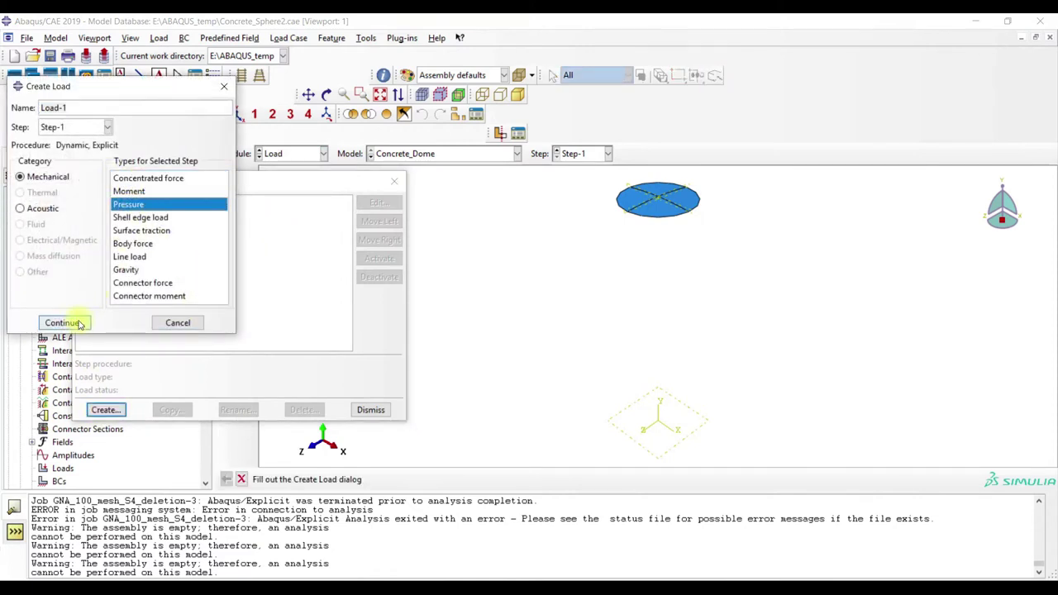
{"action": "left_click", "coordinate": [68, 322]}
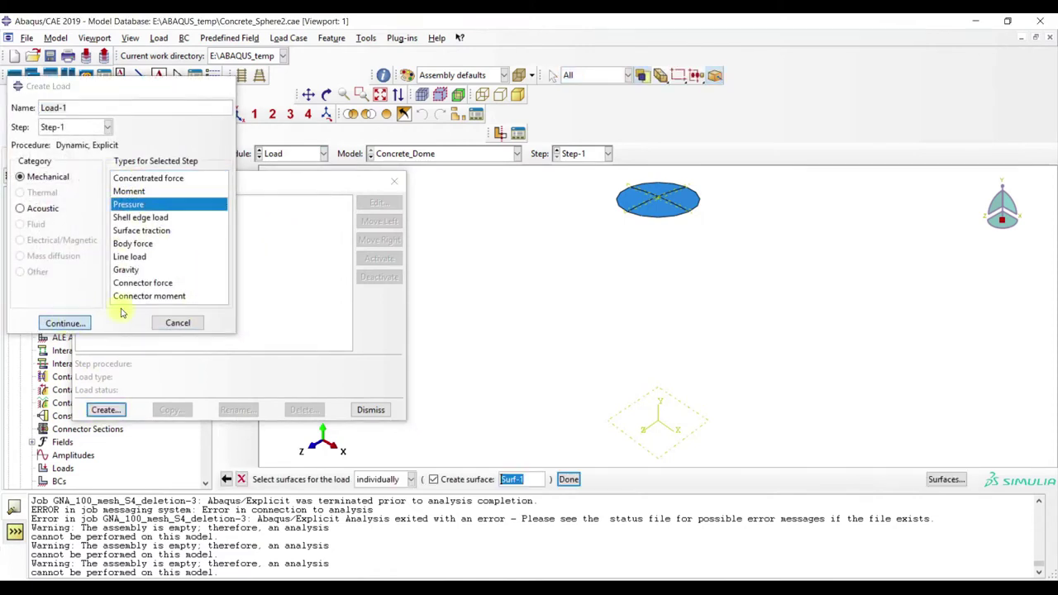
{"action": "left_click", "coordinate": [567, 480]}
{"action": "left_click", "coordinate": [434, 479]}
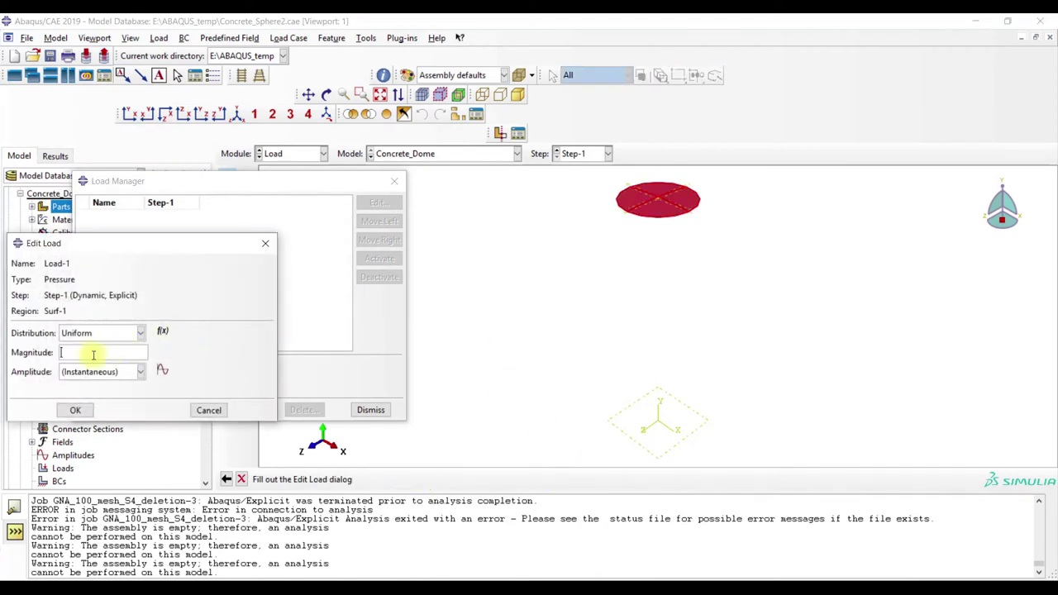
{"action": "left_click", "coordinate": [162, 372]}
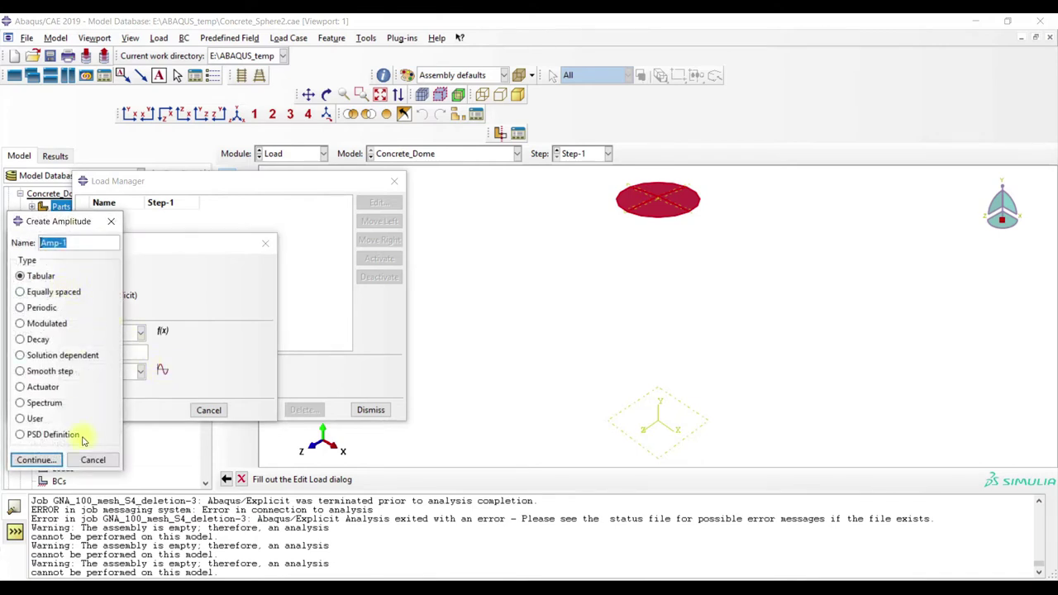
{"action": "left_click", "coordinate": [35, 460]}
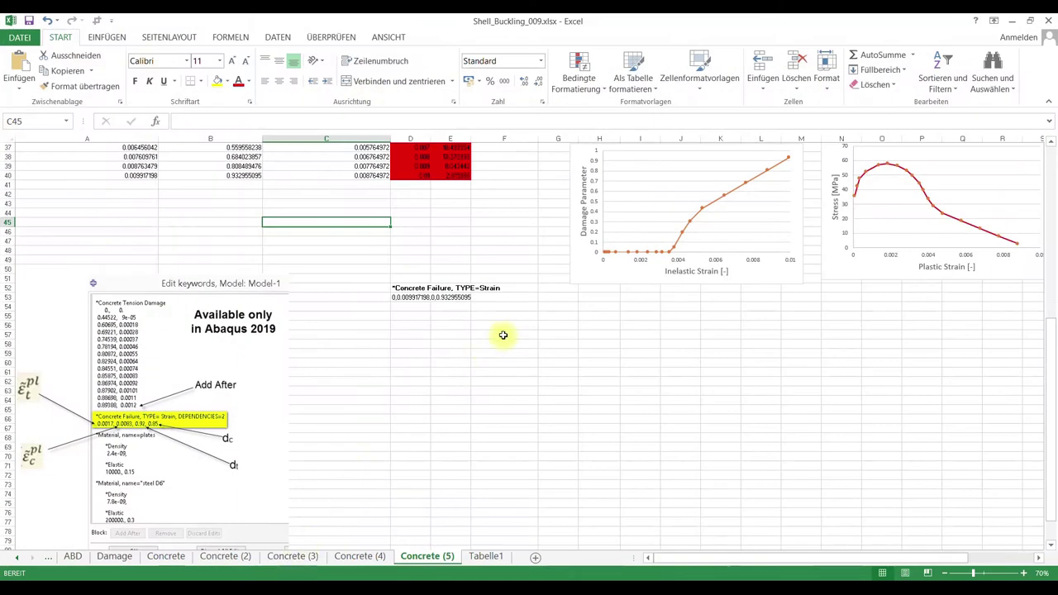
{"action": "left_click", "coordinate": [504, 333]}
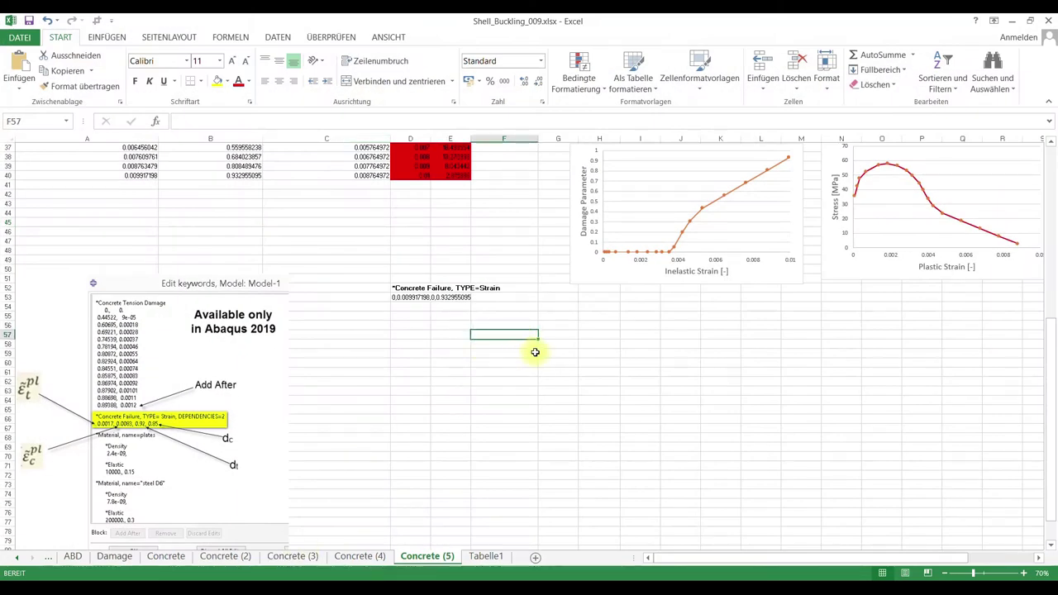
Fill F57:F156 with 0.01 to 1 in 0.01 steps and paste the values into column G.
{"action": "type", "text": "0.01"}
{"action": "key", "text": "Return"}
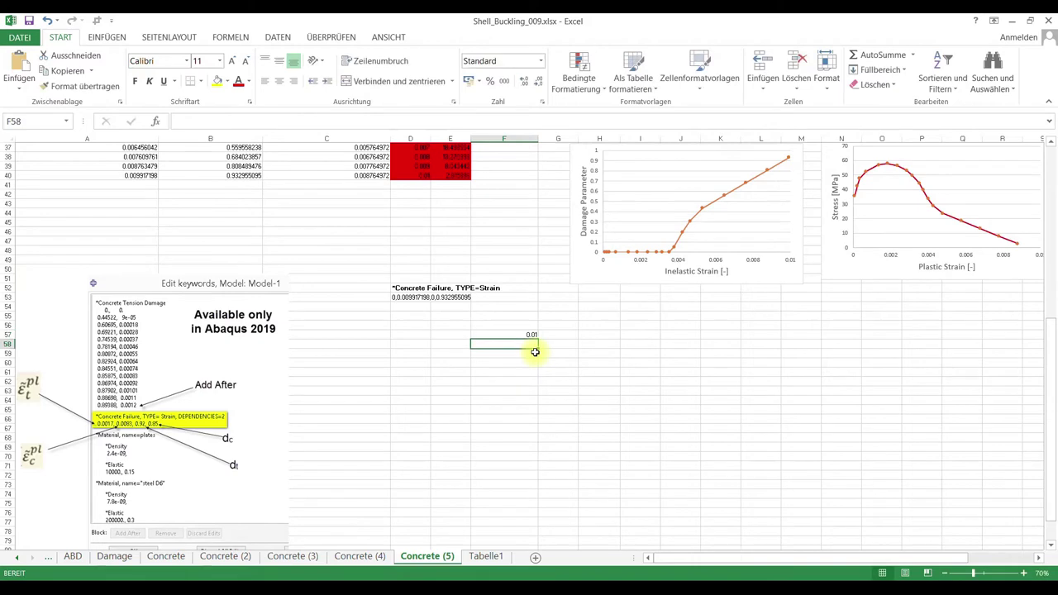
{"action": "left_click", "coordinate": [532, 337]}
{"action": "left_click", "coordinate": [520, 341]}
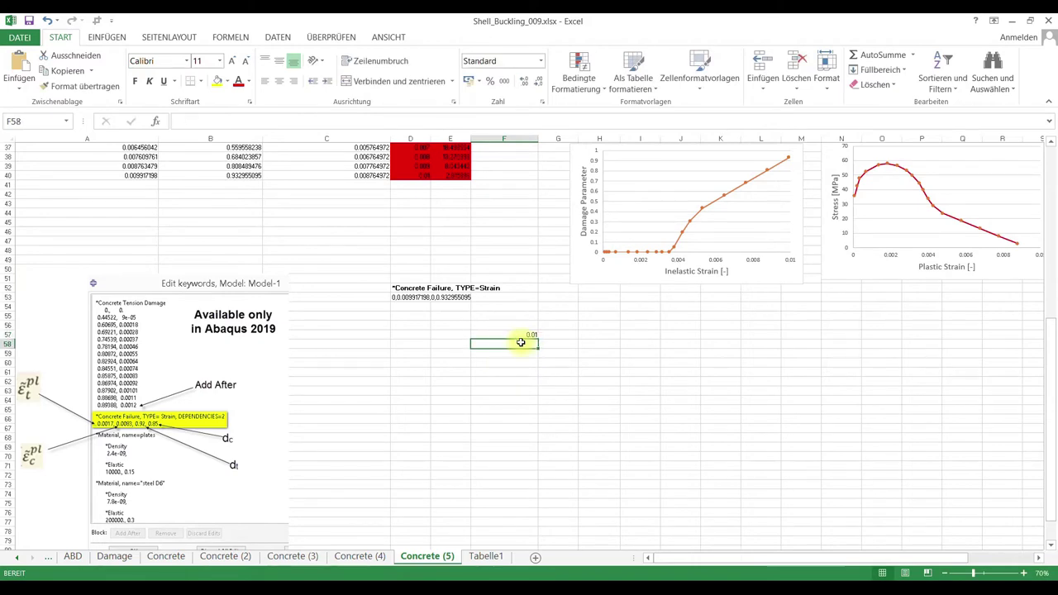
{"action": "type", "text": "0.02"}
{"action": "key", "text": "Return"}
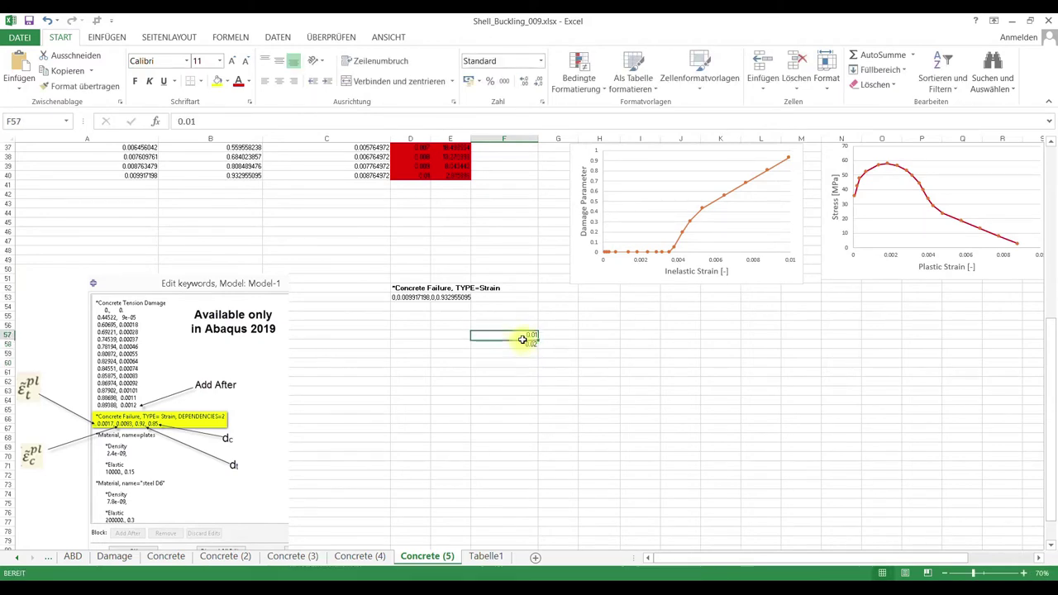
{"action": "left_click_drag", "start_coordinate": [524, 335], "coordinate": [533, 465]}
{"action": "key", "text": "ctrl+c"}
{"action": "scroll", "coordinate": [551, 446], "scroll_direction": "up", "scroll_amount": 9}
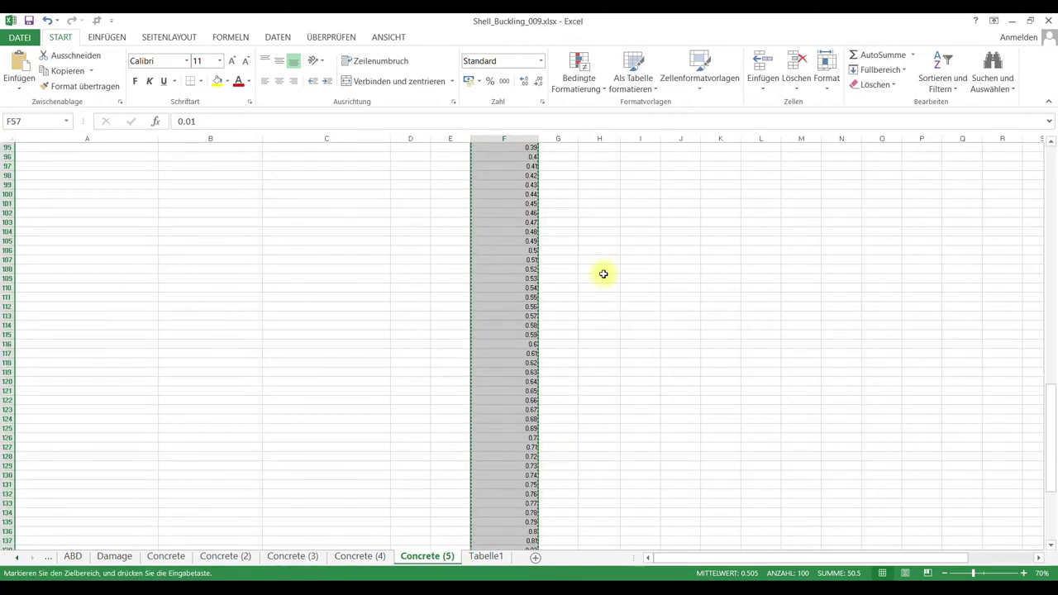
{"action": "scroll", "coordinate": [569, 228], "scroll_direction": "up", "scroll_amount": 13}
{"action": "right_click", "coordinate": [561, 158]}
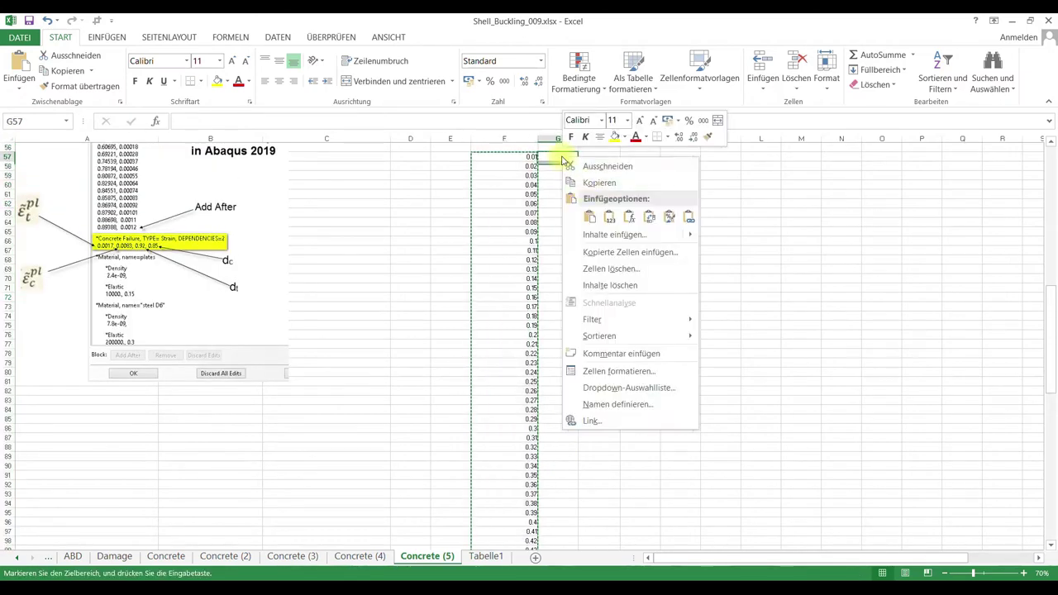
{"action": "left_click", "coordinate": [609, 216]}
Paste the 100 time–amplitude pairs from F57:G156 into Amp-1 and apply it to the load.
{"action": "left_click_drag", "start_coordinate": [517, 157], "coordinate": [555, 164]}
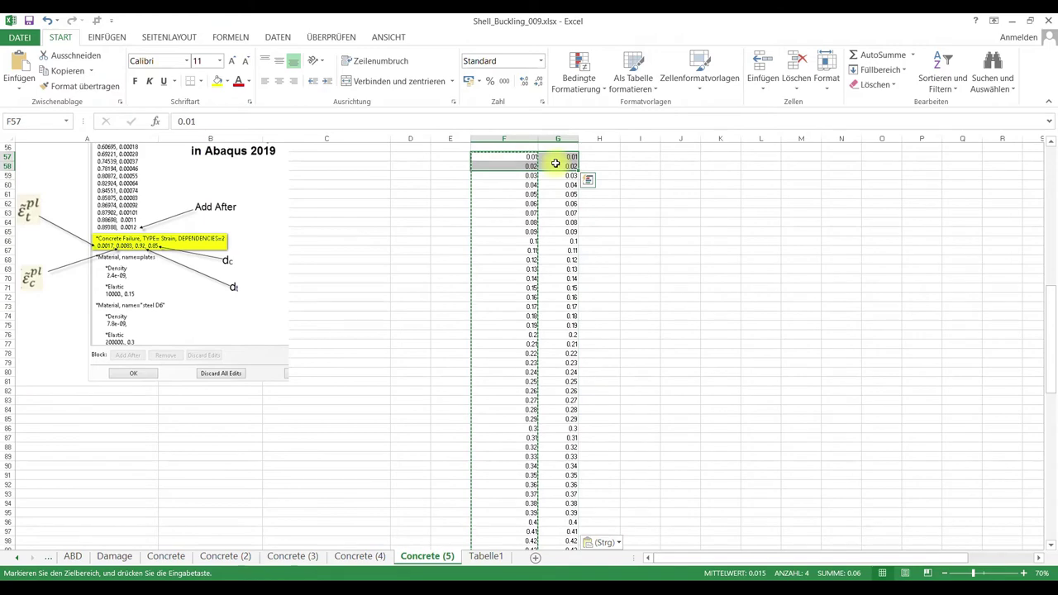
{"action": "key", "text": "ctrl+shift+Down"}
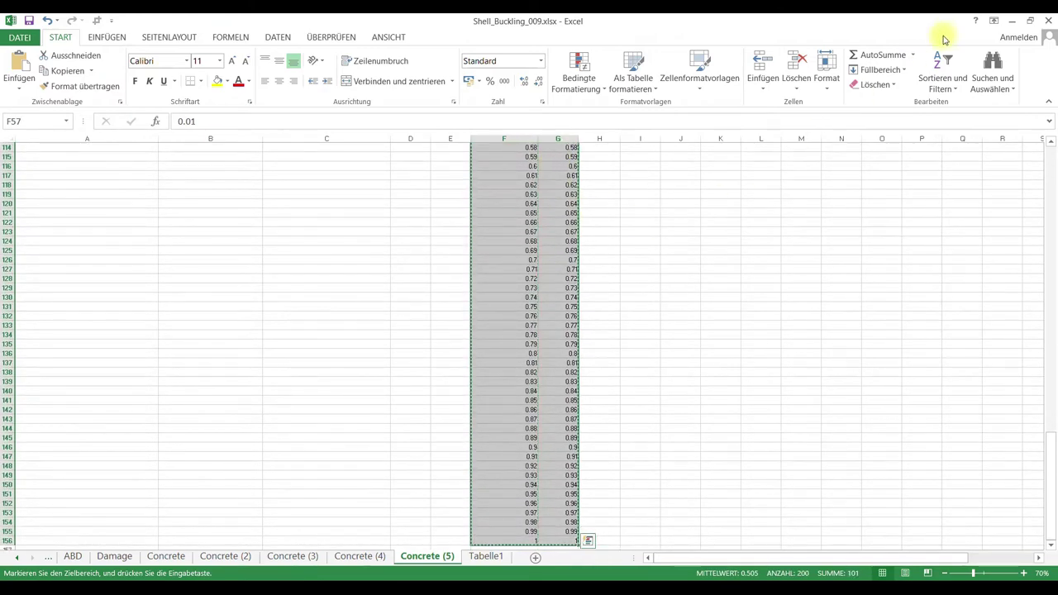
{"action": "left_click", "coordinate": [1012, 21]}
{"action": "left_click", "coordinate": [258, 323]}
{"action": "key", "text": "ctrl+v"}
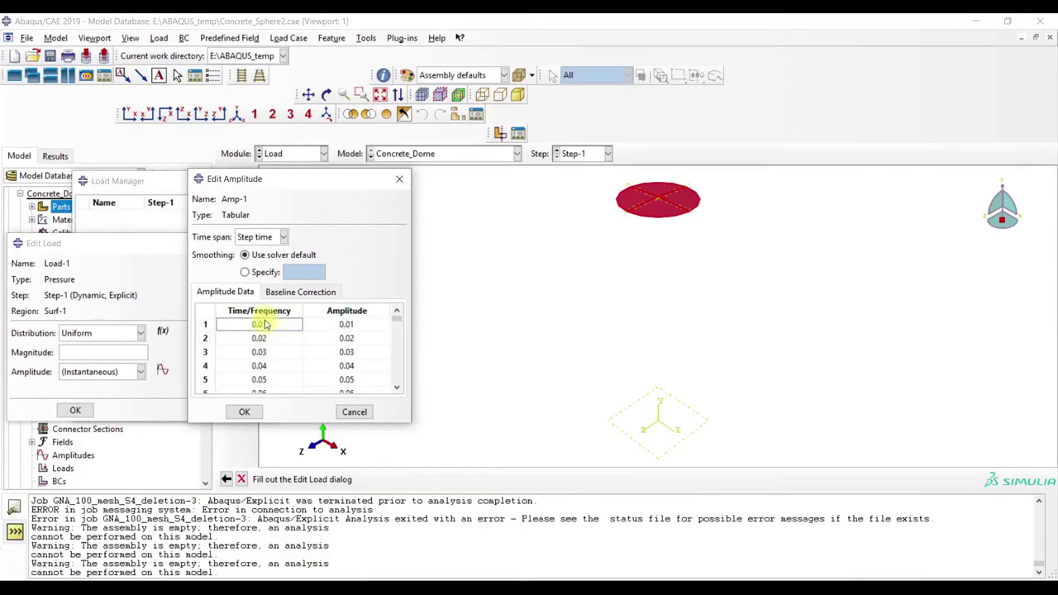
{"action": "left_click", "coordinate": [246, 411]}
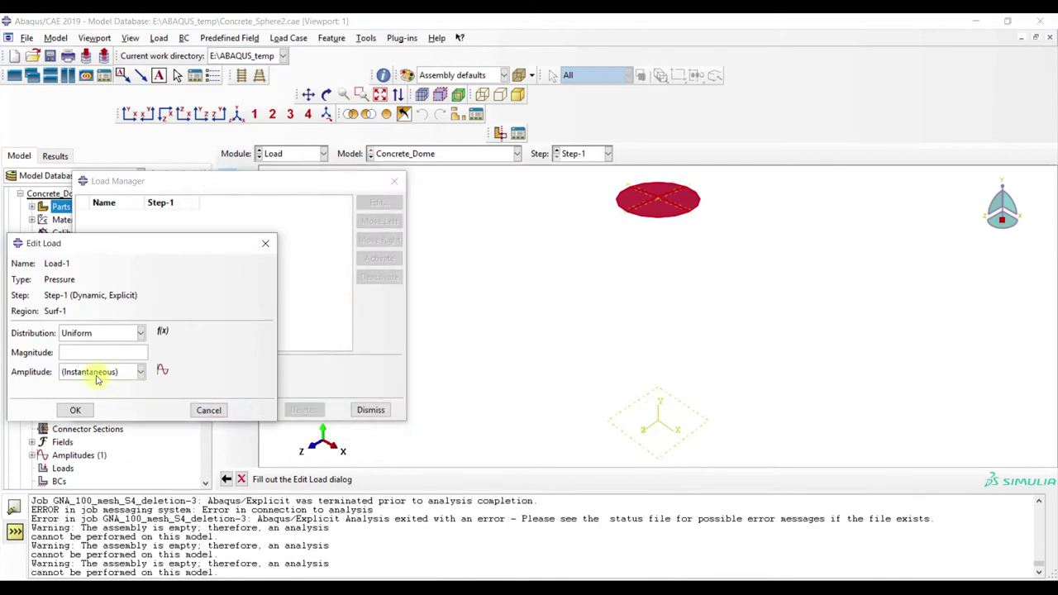
{"action": "left_click", "coordinate": [124, 371]}
{"action": "left_click", "coordinate": [91, 401]}
Check the P_classic formula in cell E19 of the Sphere sheet.
{"action": "left_click", "coordinate": [256, 588]}
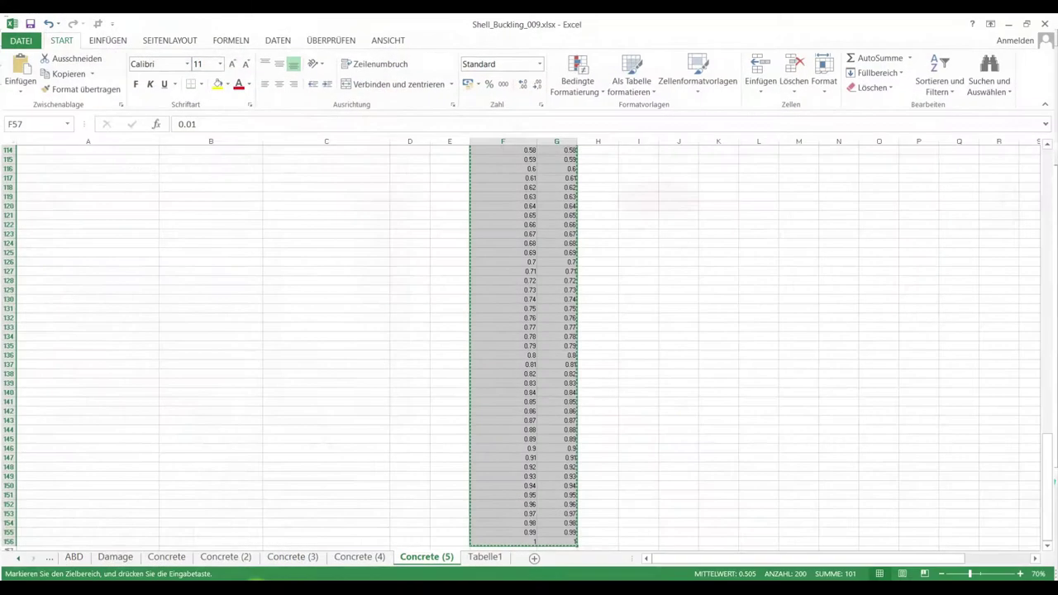
{"action": "left_click", "coordinate": [15, 556]}
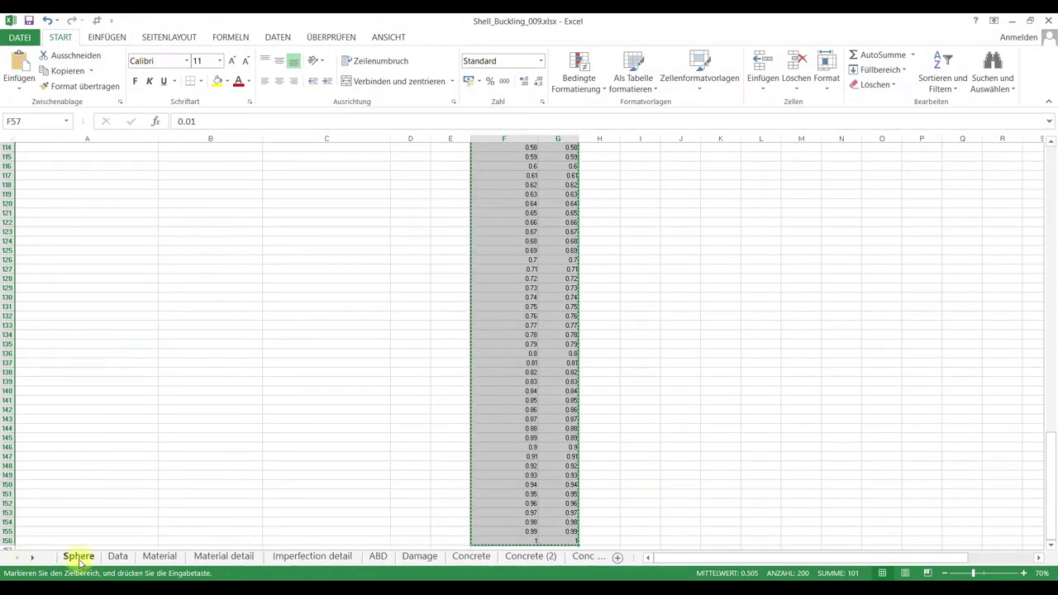
{"action": "left_click", "coordinate": [78, 558]}
{"action": "left_click", "coordinate": [475, 317]}
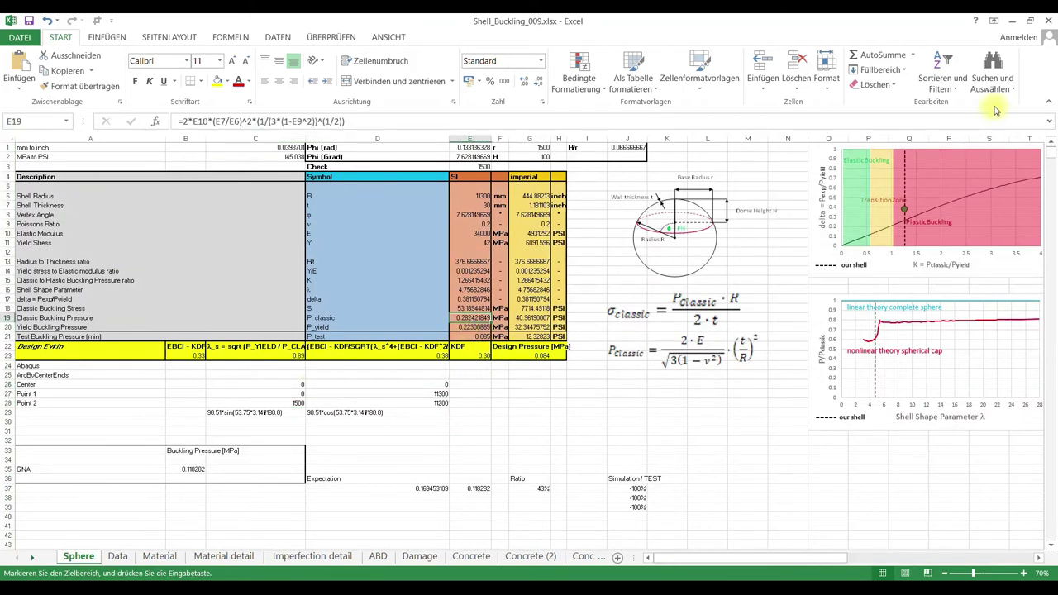
Give Load-1 magnitude 0.28 with amplitude Amp-1 and close the Load Manager.
{"action": "left_click", "coordinate": [1012, 21]}
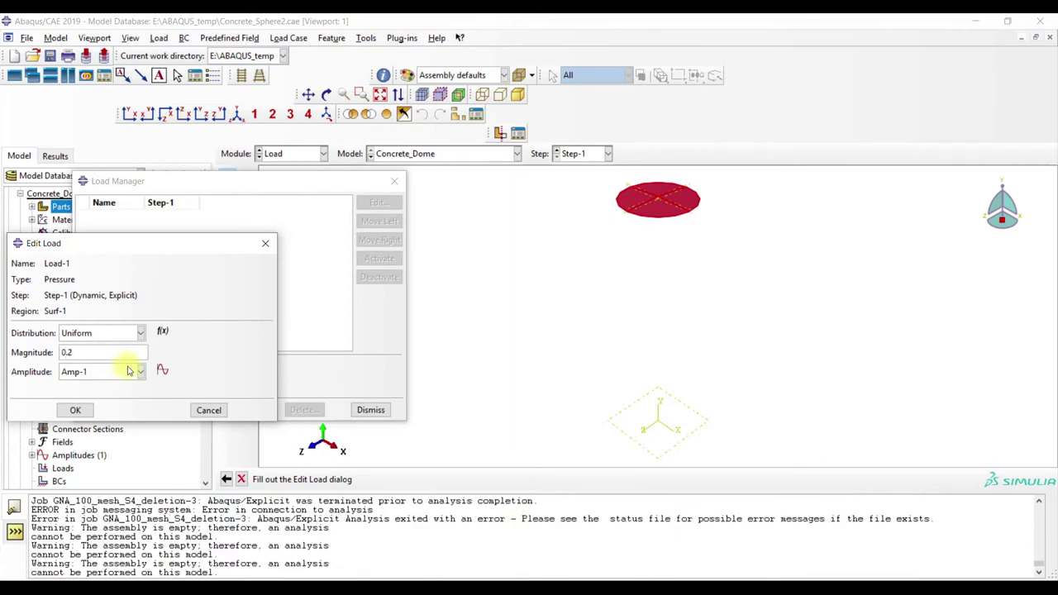
{"action": "left_click", "coordinate": [74, 411]}
{"action": "left_click", "coordinate": [394, 181]}
Start creating boundary condition BC-1 from the boundary condition manager.
{"action": "left_click", "coordinate": [290, 153]}
{"action": "left_click", "coordinate": [278, 233]}
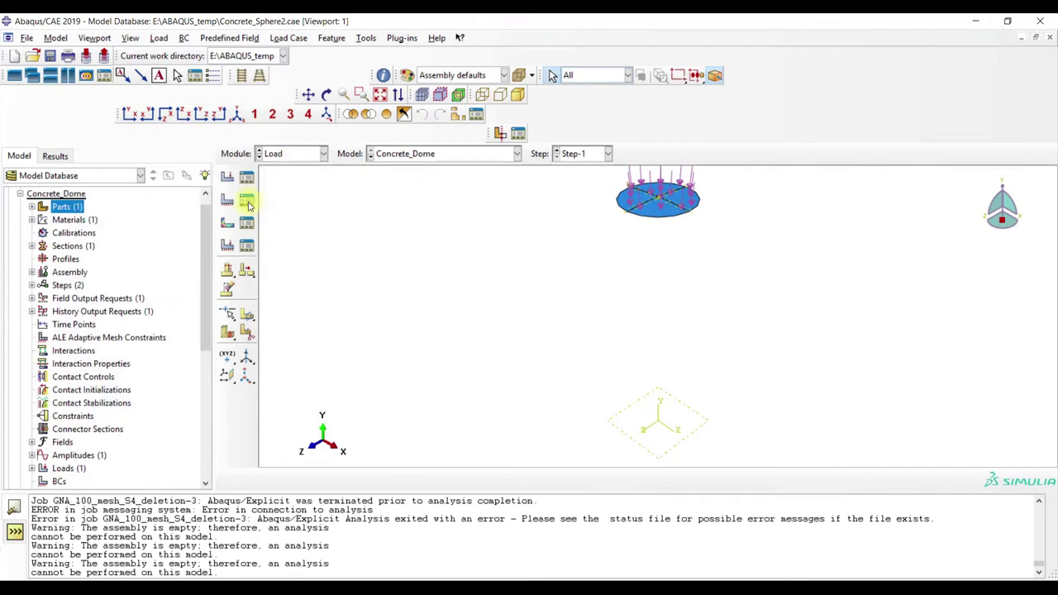
{"action": "left_click", "coordinate": [248, 204]}
{"action": "left_click", "coordinate": [372, 549]}
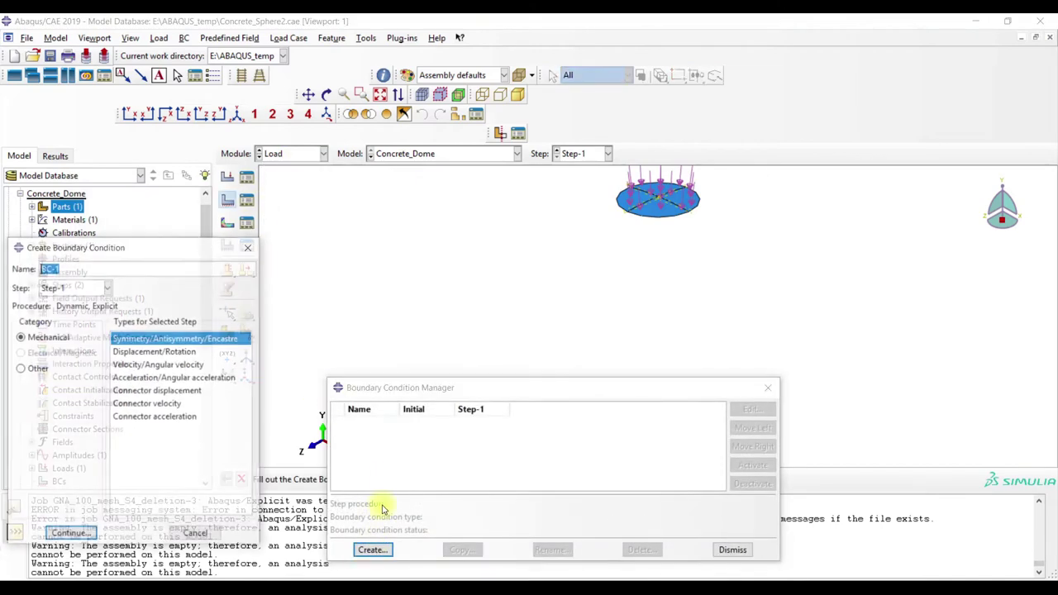
Create displacement/rotation boundary condition BC-1 in Step-1 on region Set-1.
{"action": "left_click", "coordinate": [159, 353]}
{"action": "left_click", "coordinate": [73, 535]}
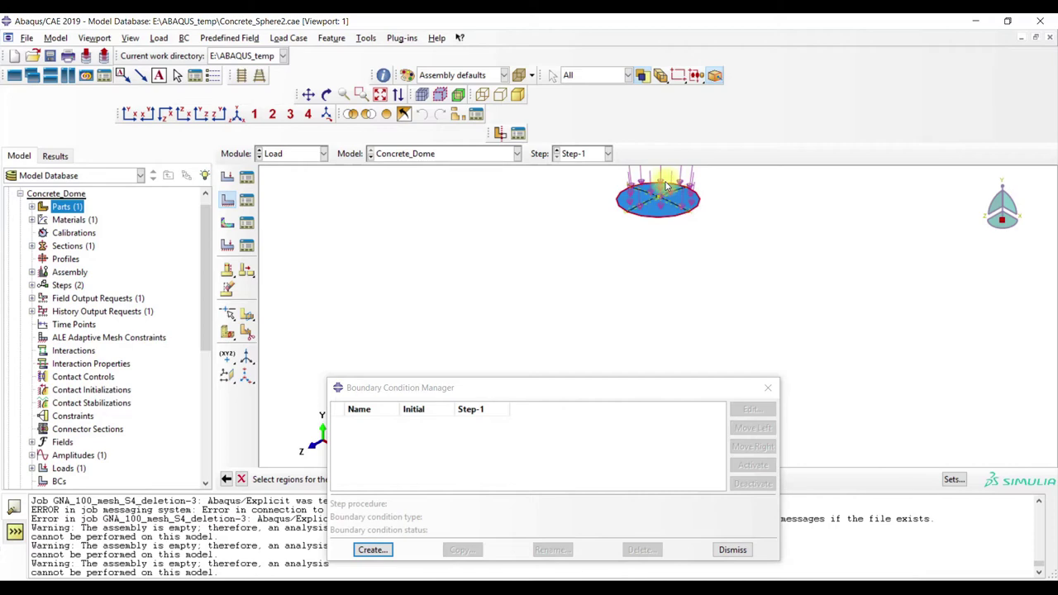
{"action": "left_click_drag", "start_coordinate": [571, 380], "coordinate": [368, 90]}
{"action": "left_click", "coordinate": [538, 479]}
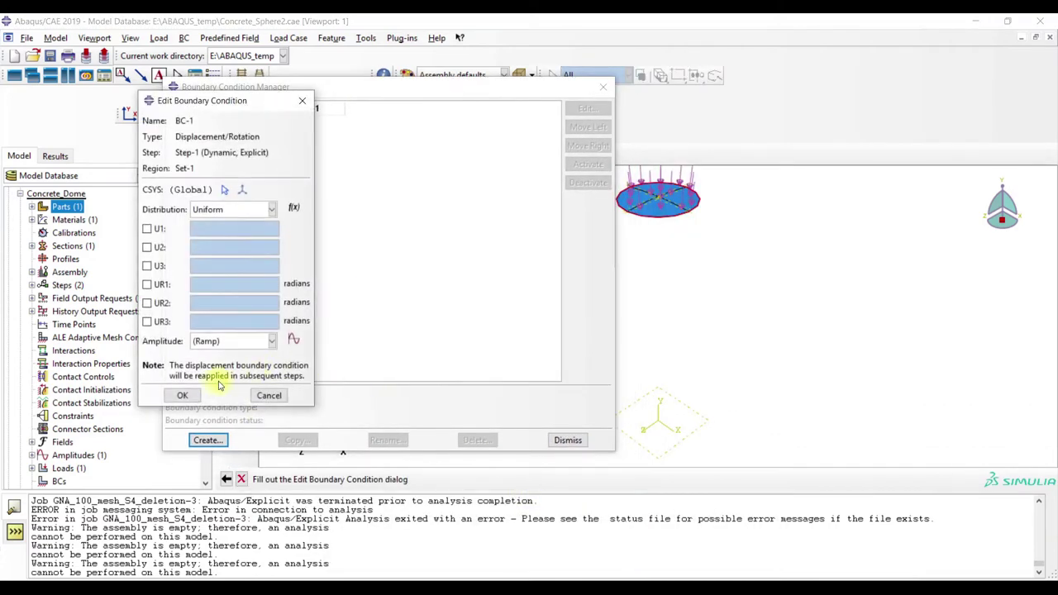
Fix U1, U2, U3, UR1 and UR2 at zero and confirm BC-1.
{"action": "left_click", "coordinate": [160, 247]}
{"action": "left_click", "coordinate": [160, 265]}
{"action": "left_click", "coordinate": [160, 284]}
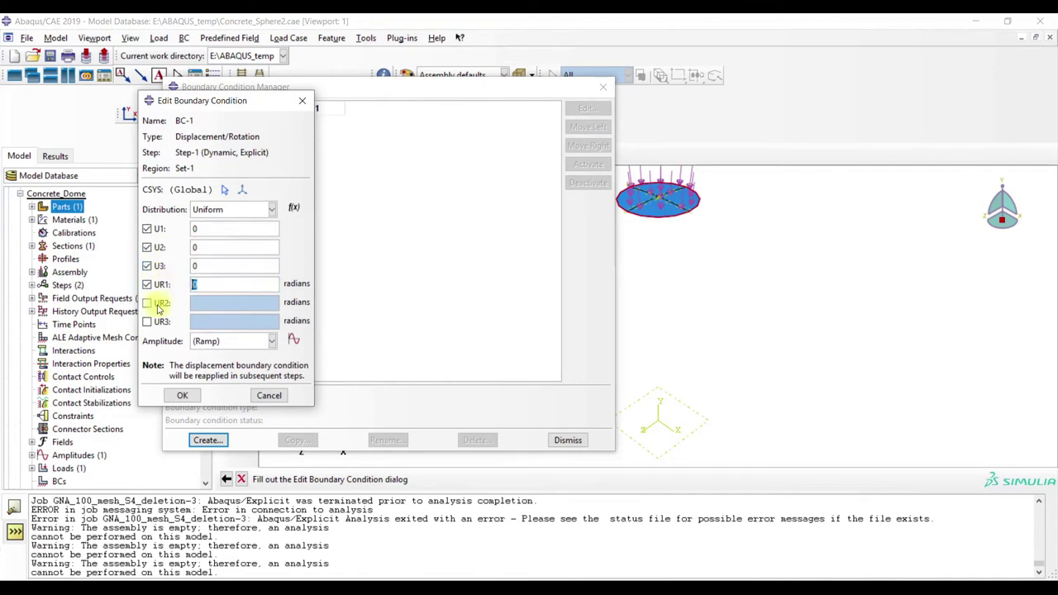
{"action": "left_click", "coordinate": [159, 303]}
{"action": "left_click", "coordinate": [160, 321]}
{"action": "left_click", "coordinate": [183, 396]}
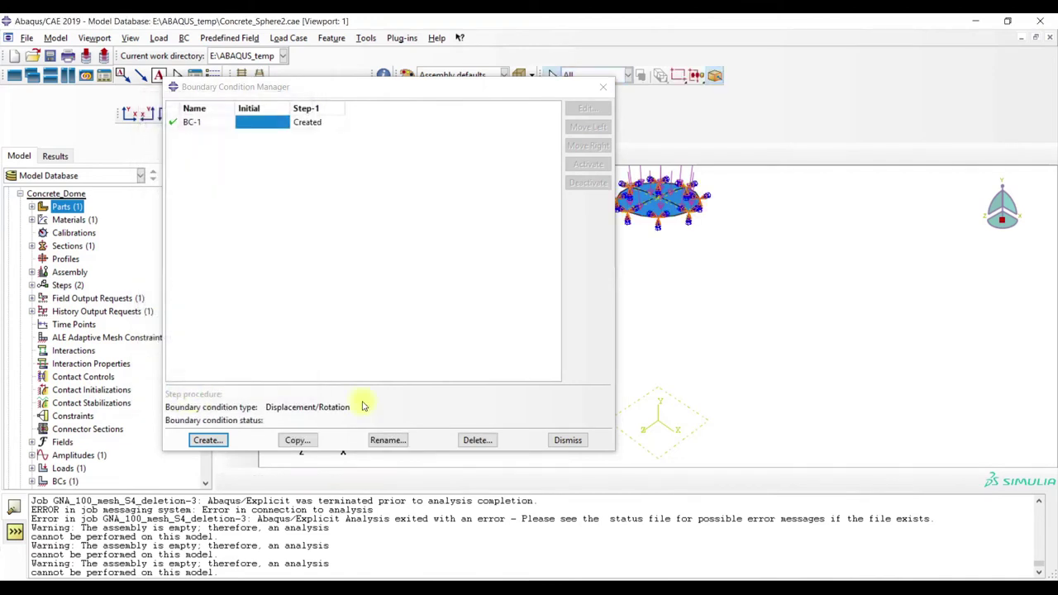
Close the Boundary Condition Manager and switch to the Mesh module.
{"action": "left_click", "coordinate": [568, 439]}
{"action": "left_click", "coordinate": [304, 153]}
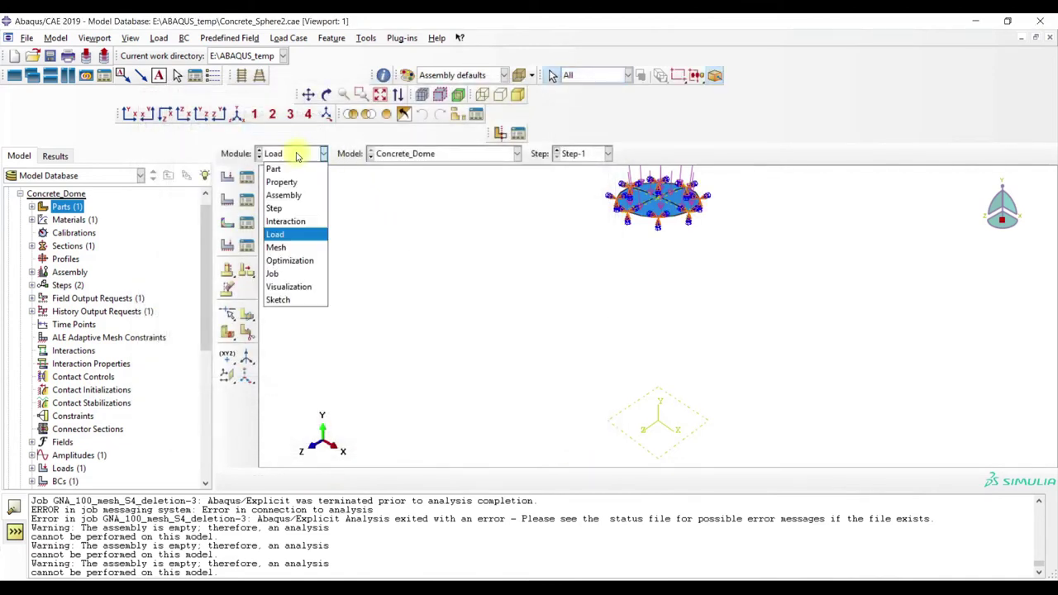
{"action": "left_click", "coordinate": [280, 247]}
Assign S4 shell elements without reduced integration to all faces of Part-1.
{"action": "left_click", "coordinate": [615, 154]}
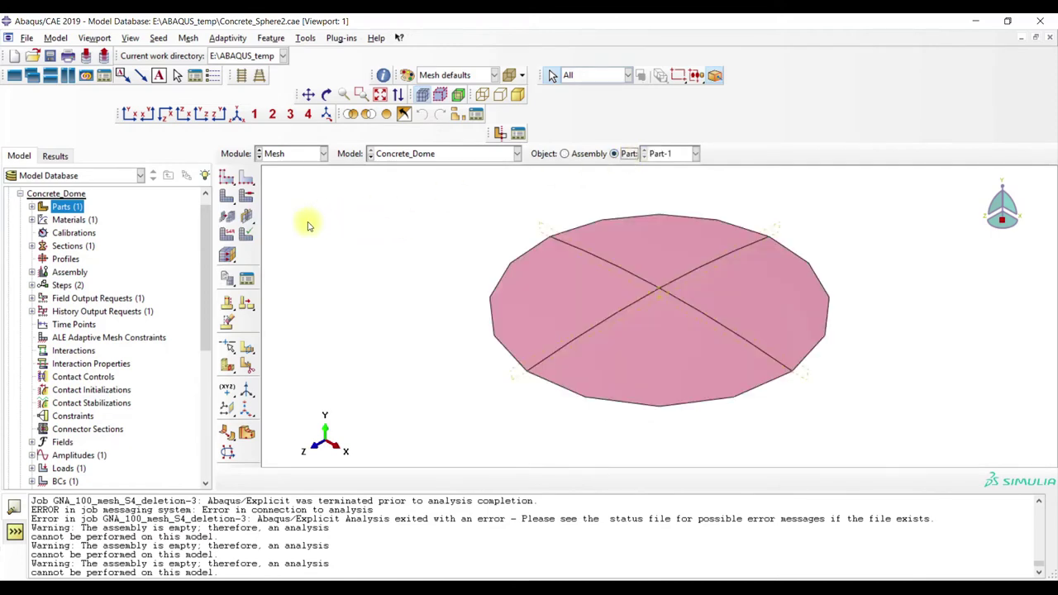
{"action": "left_click", "coordinate": [229, 238]}
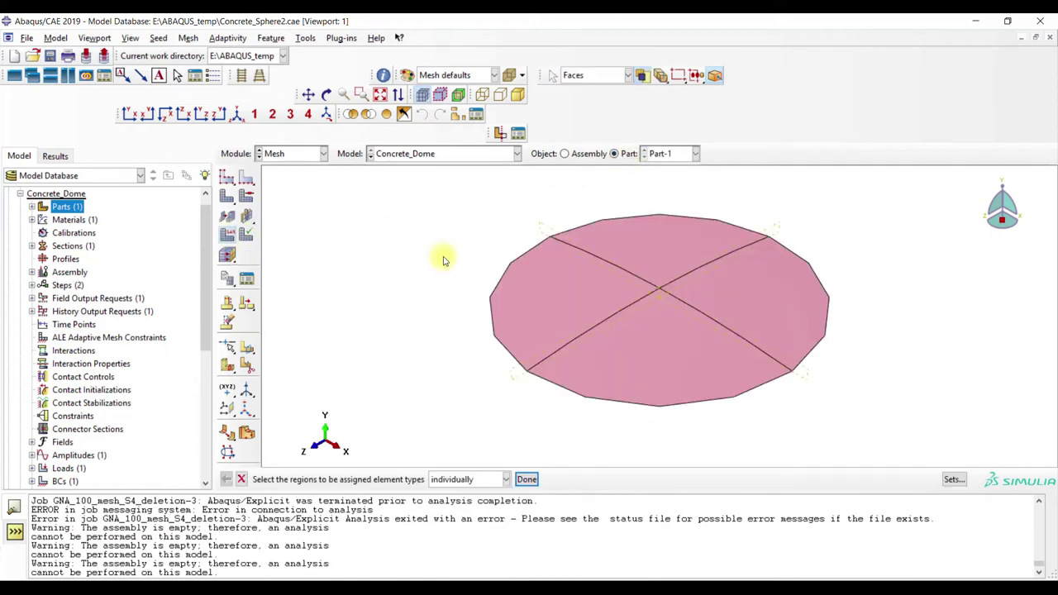
{"action": "left_click_drag", "start_coordinate": [463, 191], "coordinate": [892, 459]}
{"action": "left_click", "coordinate": [527, 480]}
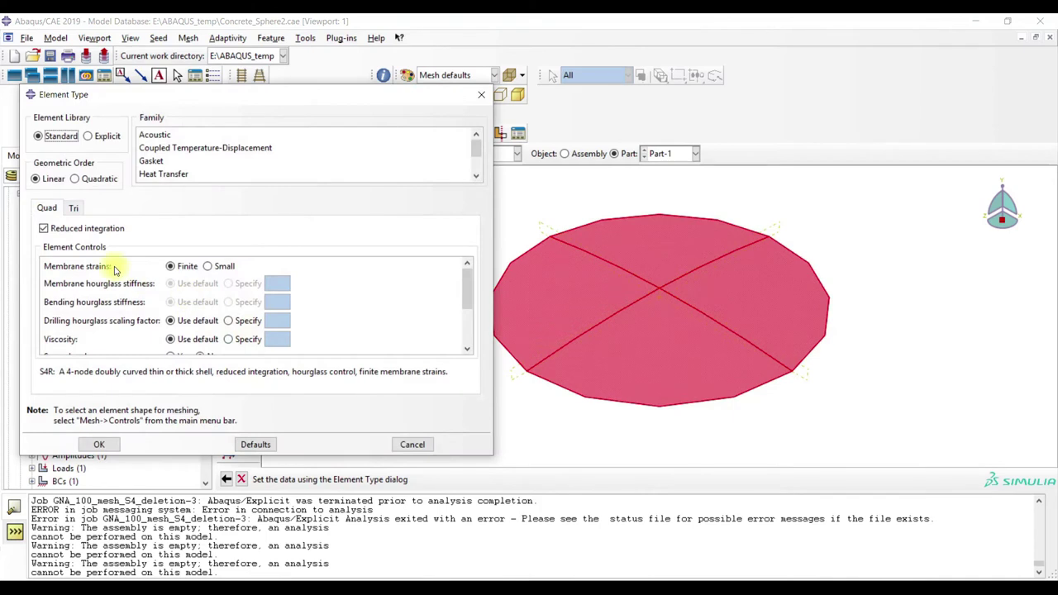
{"action": "left_click", "coordinate": [45, 229]}
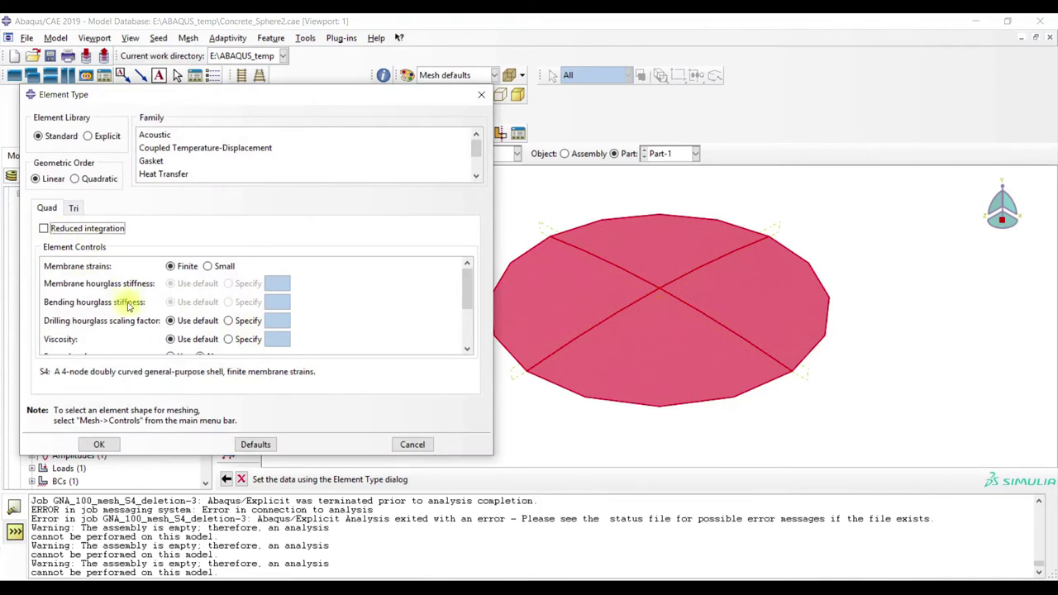
{"action": "scroll", "coordinate": [131, 304], "scroll_direction": "down", "scroll_amount": 3}
{"action": "scroll", "coordinate": [132, 307], "scroll_direction": "down", "scroll_amount": 1}
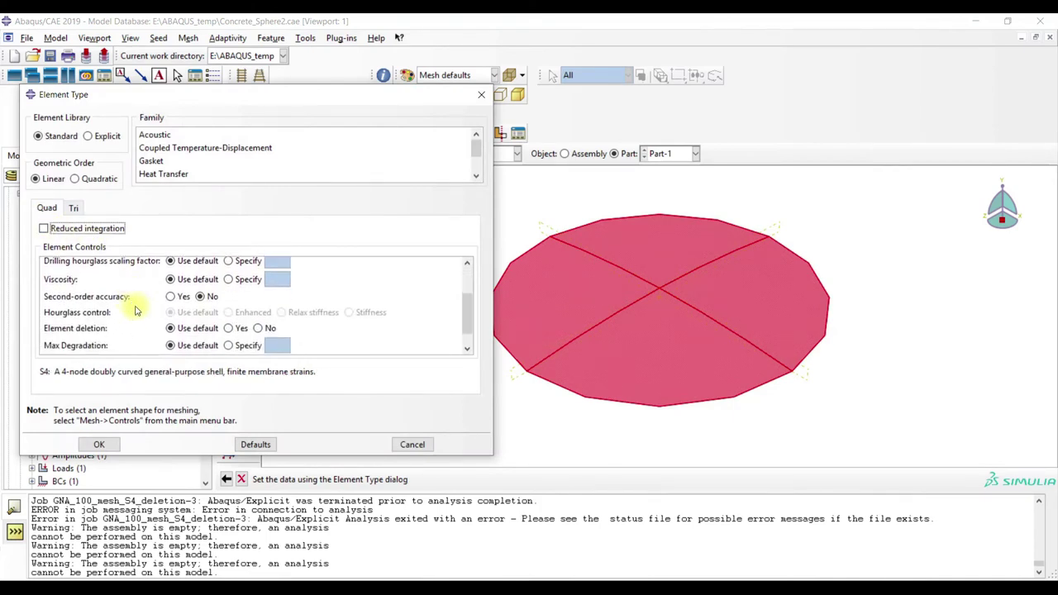
{"action": "left_click", "coordinate": [99, 445]}
Seed Part-1 at global size 100, mesh it into 908 elements, and switch to Step.
{"action": "left_click", "coordinate": [231, 178]}
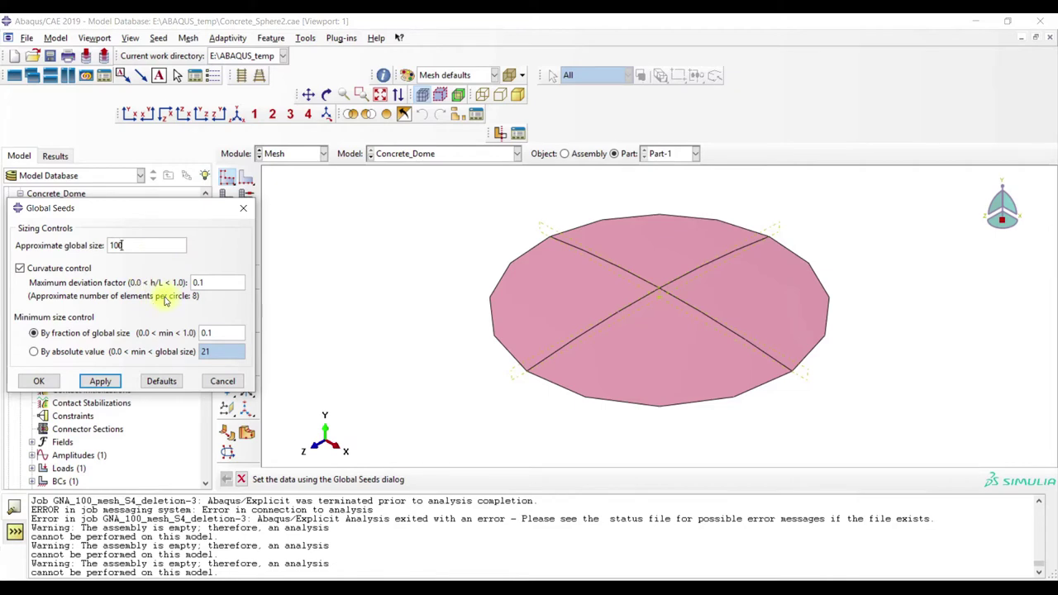
{"action": "left_click", "coordinate": [106, 382]}
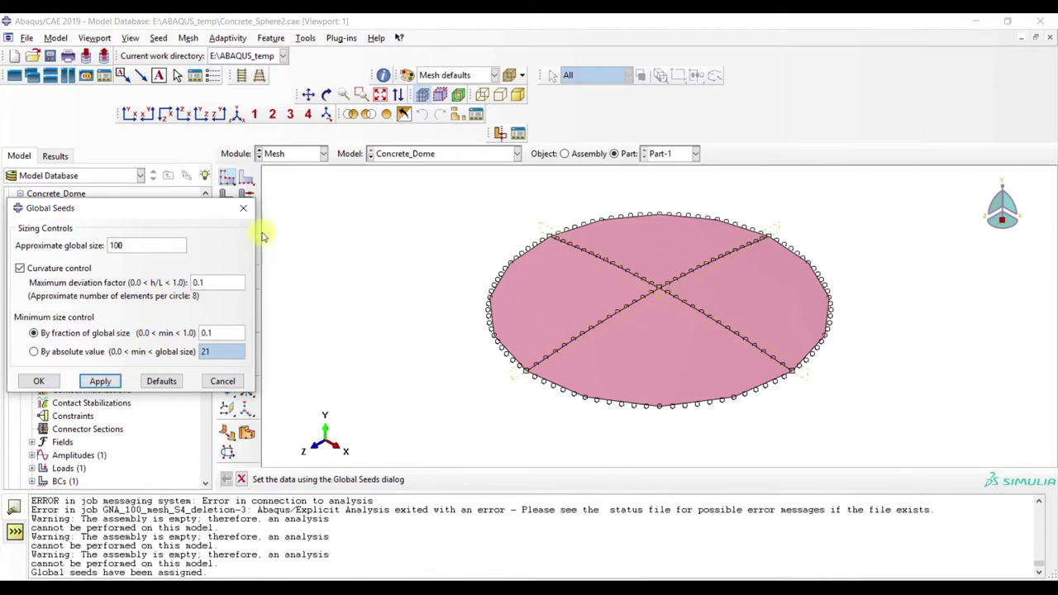
{"action": "left_click", "coordinate": [243, 207]}
{"action": "left_click", "coordinate": [227, 234]}
{"action": "left_click", "coordinate": [341, 479]}
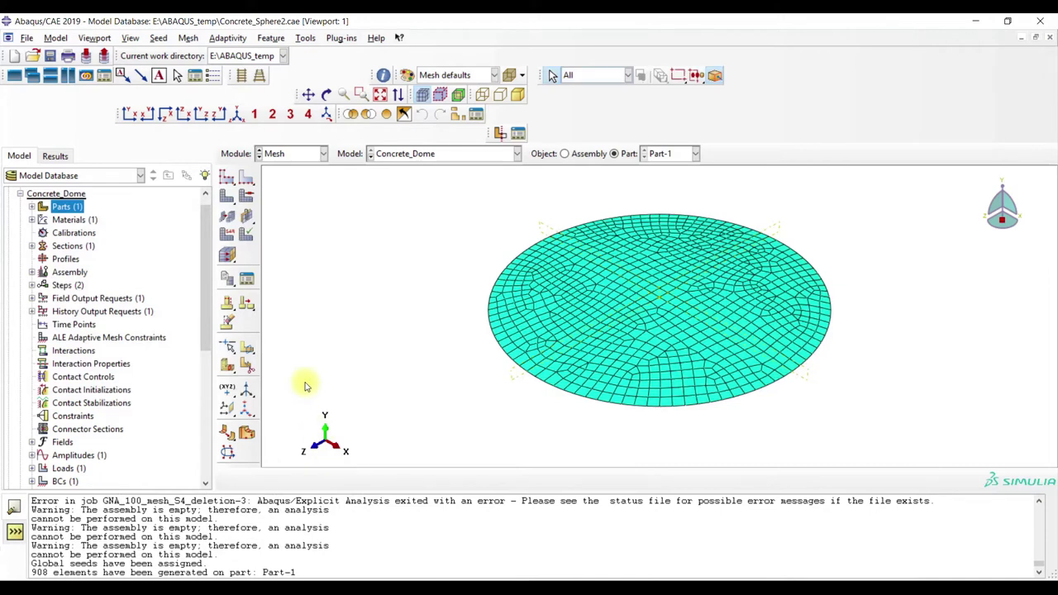
{"action": "left_click", "coordinate": [275, 159]}
{"action": "left_click", "coordinate": [279, 206]}
Add STATUS, DAMAGEC and DAMAGET to the F-Output-1 field output variables.
{"action": "left_click", "coordinate": [247, 248]}
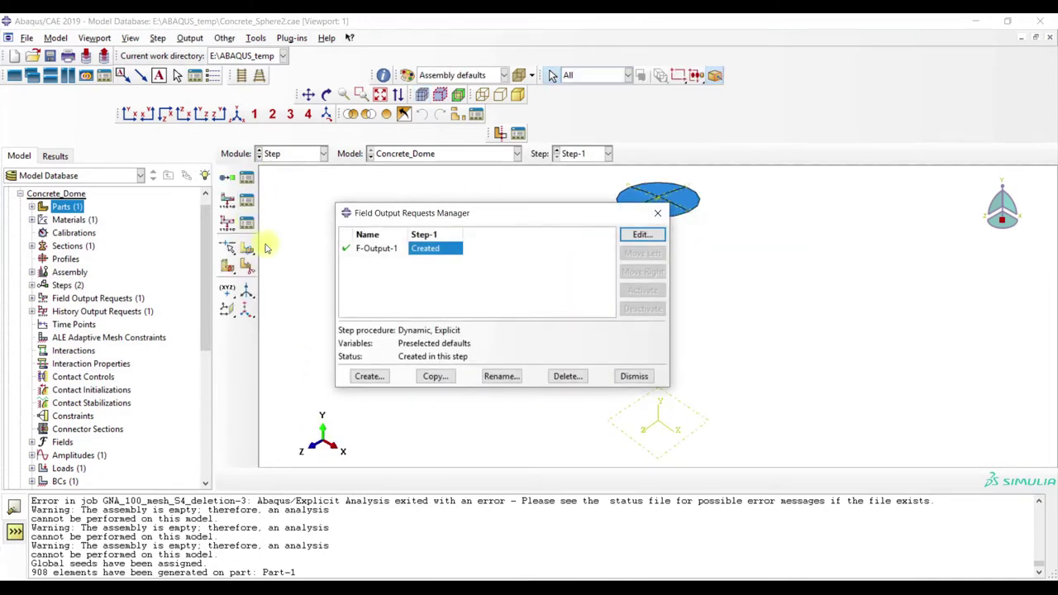
{"action": "left_click", "coordinate": [642, 235]}
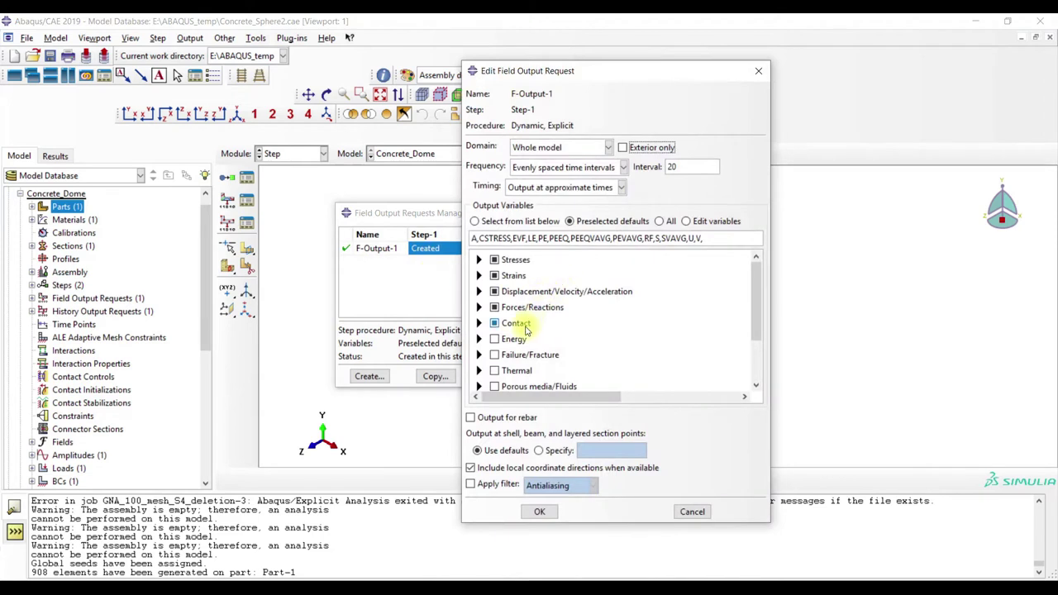
{"action": "scroll", "coordinate": [526, 329], "scroll_direction": "down", "scroll_amount": 2}
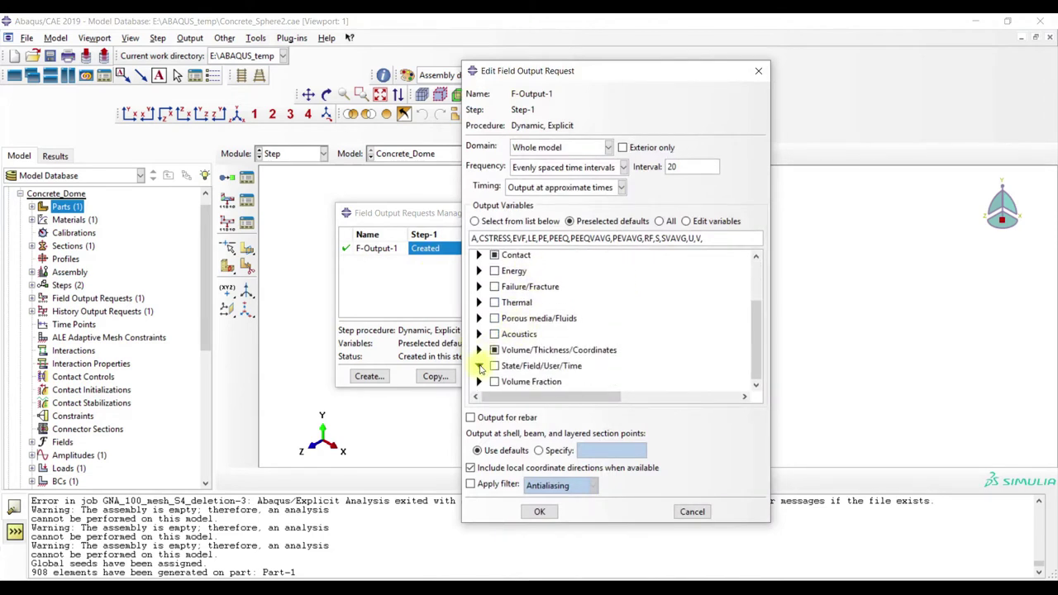
{"action": "left_click", "coordinate": [479, 369]}
{"action": "scroll", "coordinate": [500, 347], "scroll_direction": "down", "scroll_amount": 1}
{"action": "left_click", "coordinate": [510, 324]}
{"action": "scroll", "coordinate": [495, 353], "scroll_direction": "up", "scroll_amount": 3}
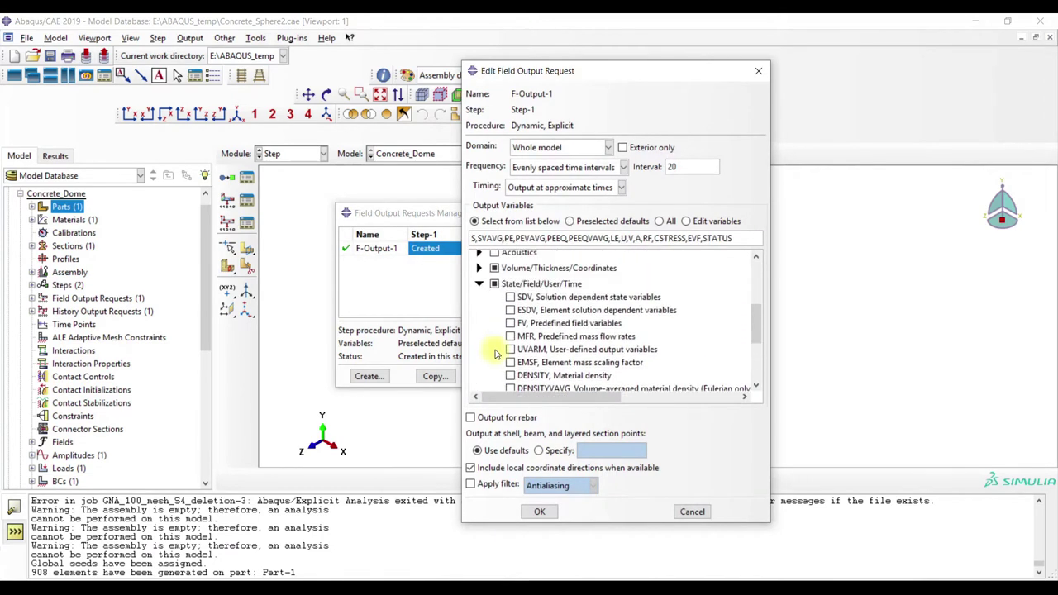
{"action": "scroll", "coordinate": [491, 347], "scroll_direction": "up", "scroll_amount": 3}
{"action": "left_click", "coordinate": [479, 327]}
{"action": "scroll", "coordinate": [498, 314], "scroll_direction": "down", "scroll_amount": 2}
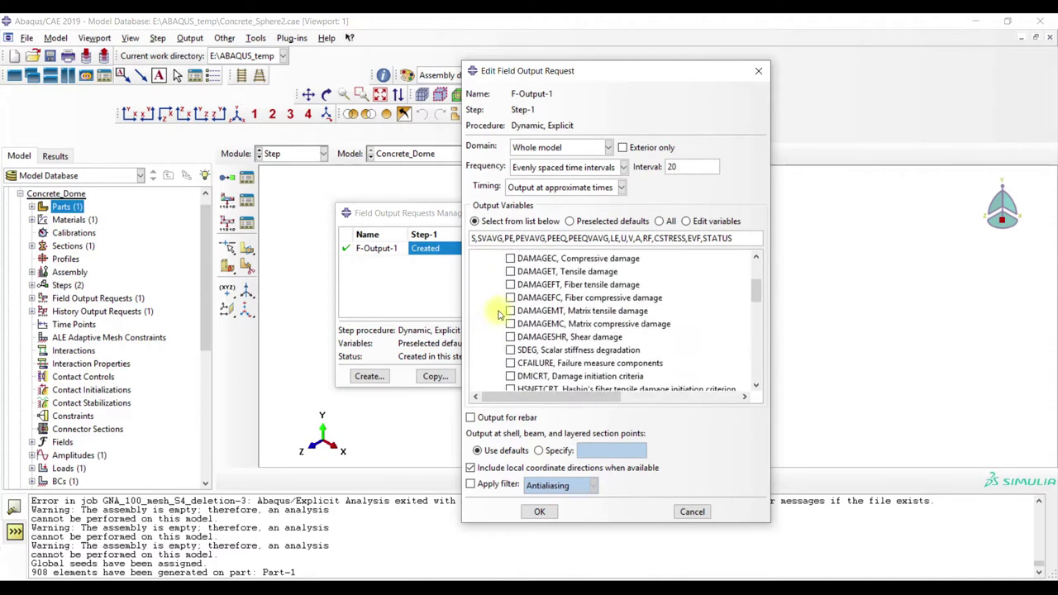
{"action": "left_click", "coordinate": [511, 259]}
{"action": "left_click", "coordinate": [511, 272]}
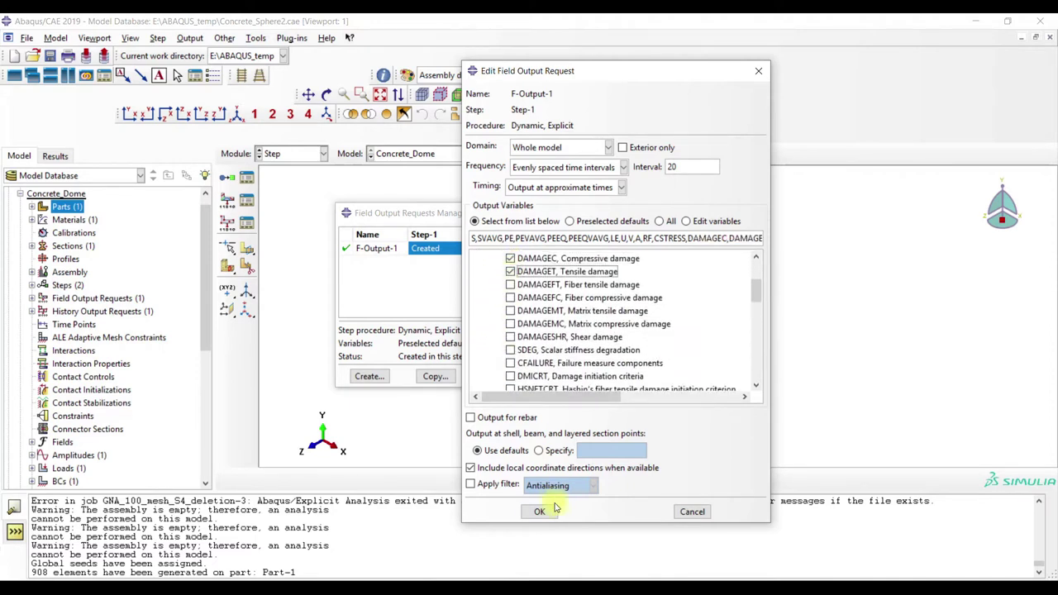
Set F-Output-1 to write output at every time increment and save it.
{"action": "left_click", "coordinate": [592, 168]}
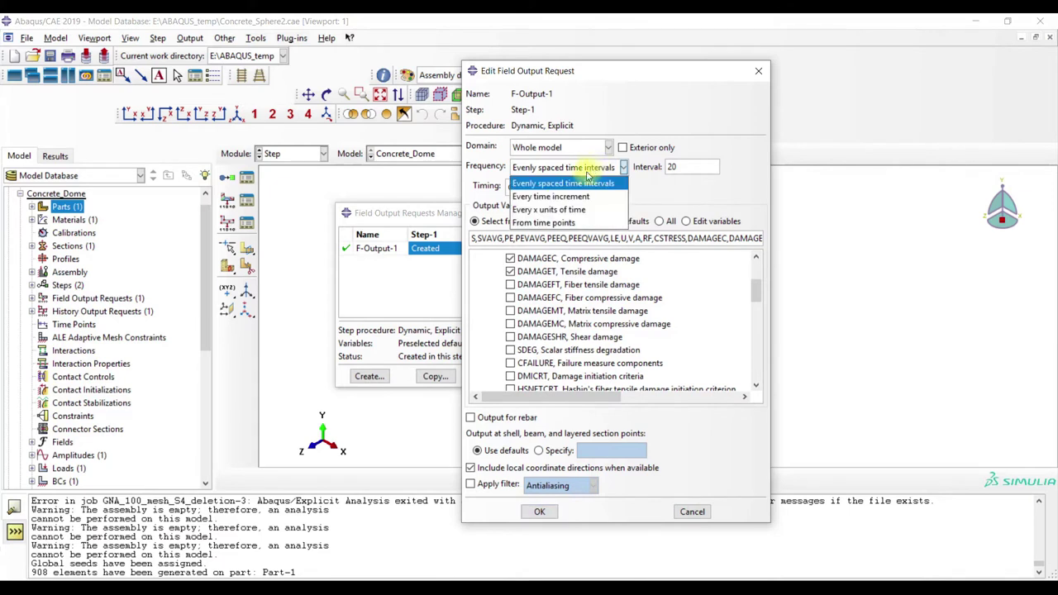
{"action": "left_click", "coordinate": [582, 210]}
{"action": "left_click", "coordinate": [585, 168]}
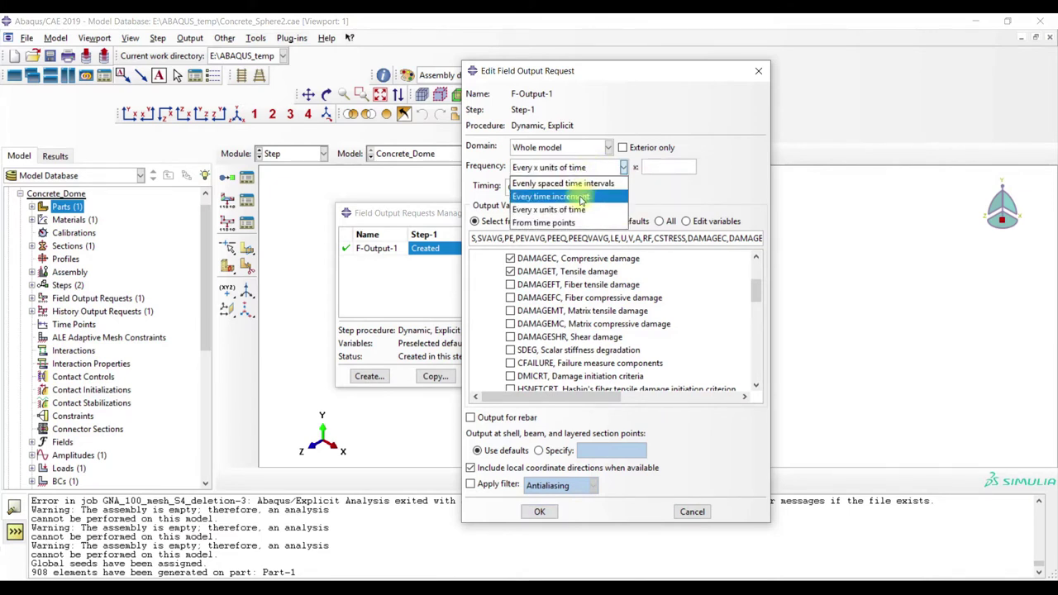
{"action": "left_click", "coordinate": [583, 200]}
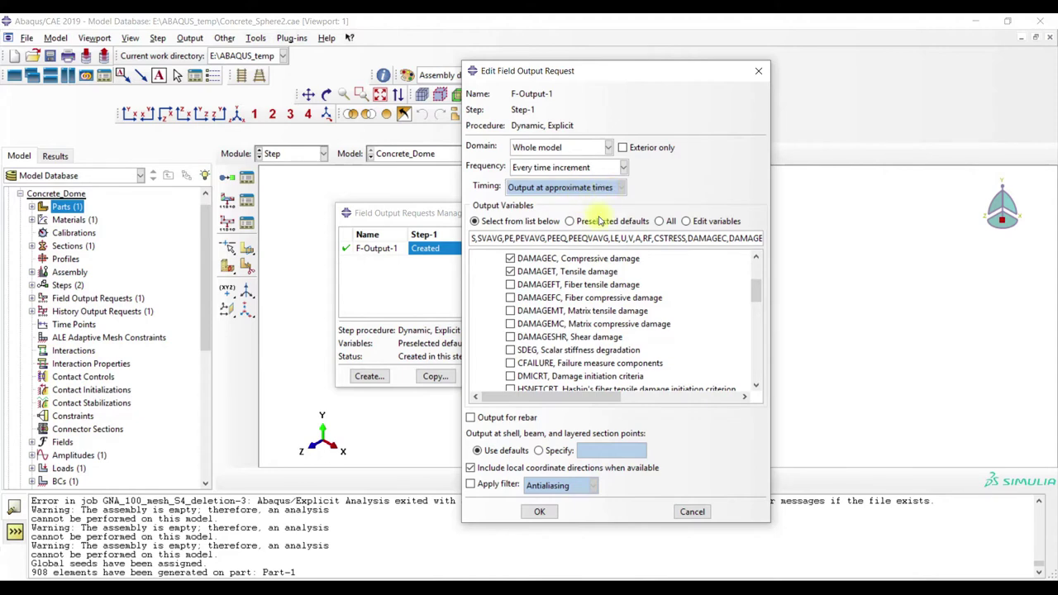
{"action": "left_click", "coordinate": [541, 512]}
{"action": "left_click", "coordinate": [661, 212]}
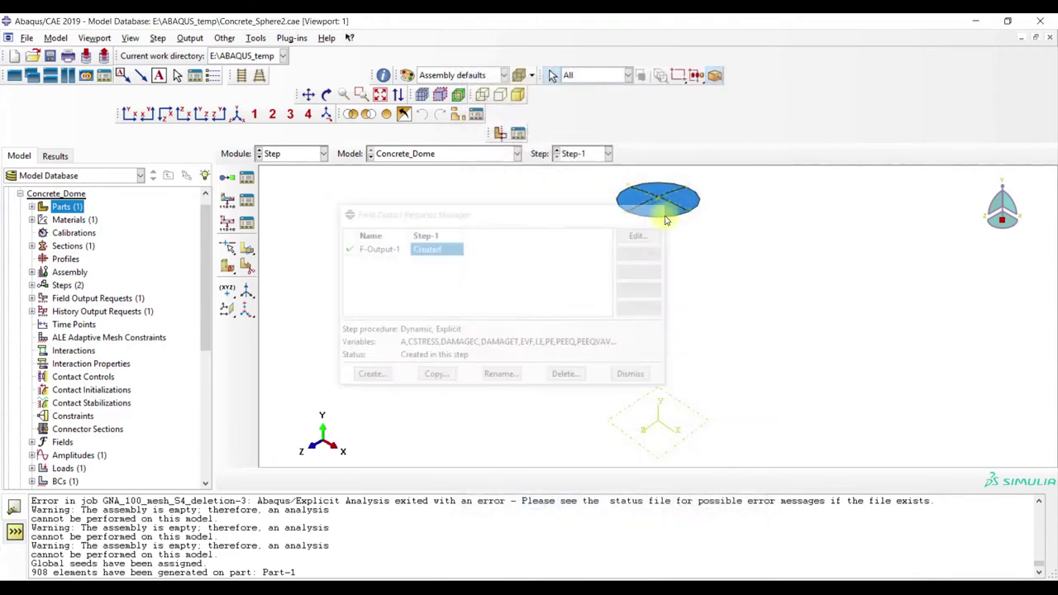
{"action": "left_click", "coordinate": [320, 154]}
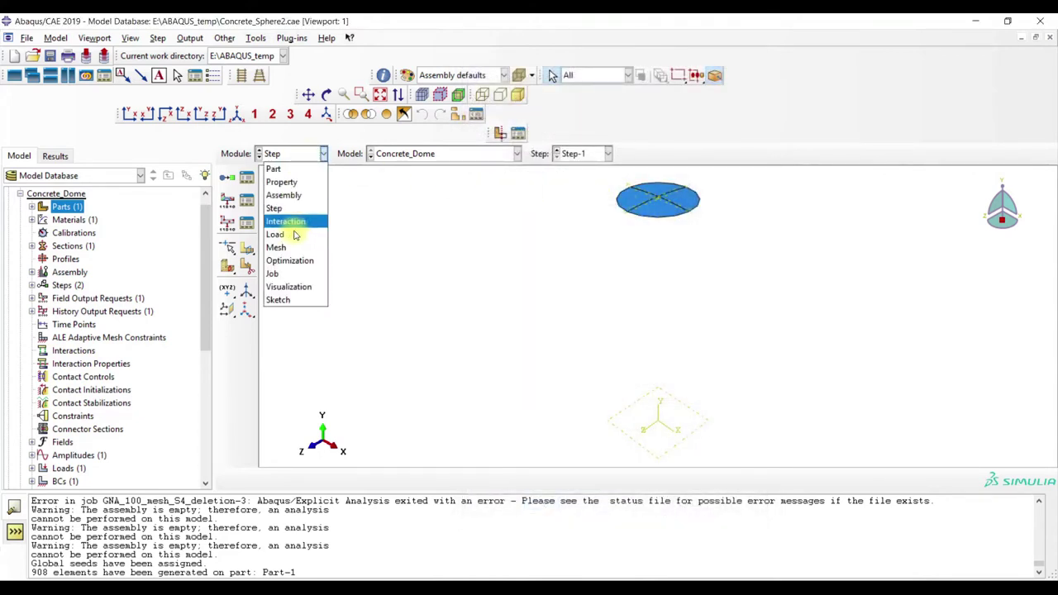
Switch to the Job module and save the model database with Ctrl+S.
{"action": "left_click", "coordinate": [280, 274]}
{"action": "left_click", "coordinate": [321, 134]}
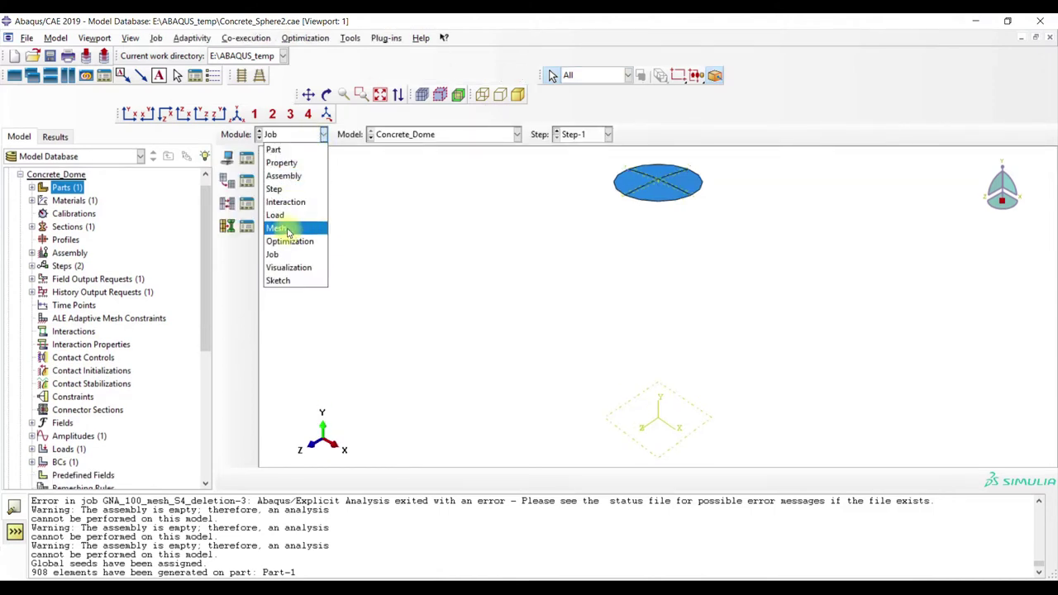
{"action": "left_click", "coordinate": [289, 227]}
{"action": "left_click", "coordinate": [302, 154]}
{"action": "left_click", "coordinate": [290, 269]}
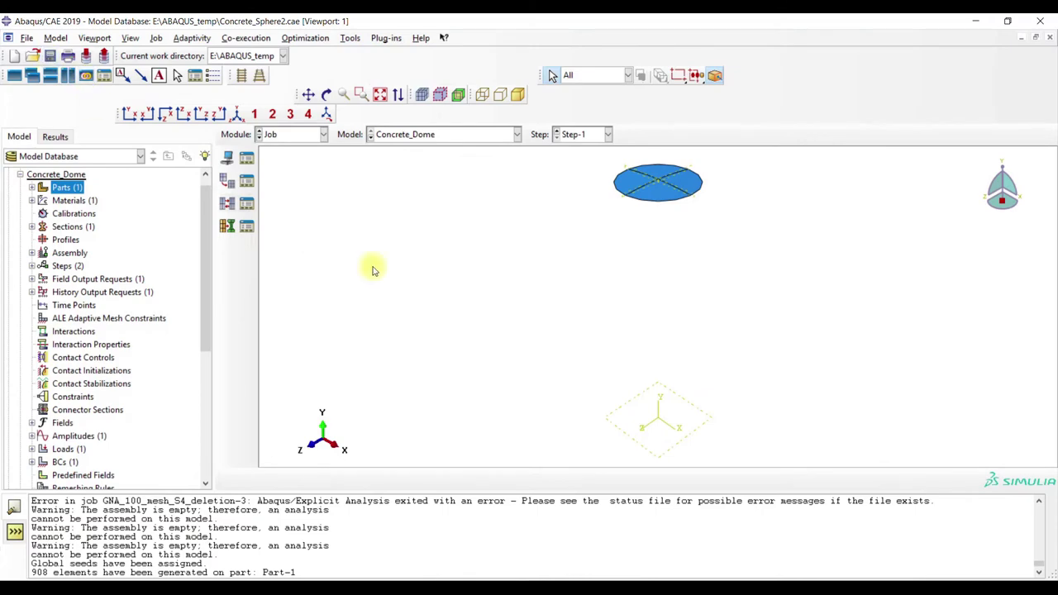
{"action": "key", "text": "ctrl+s"}
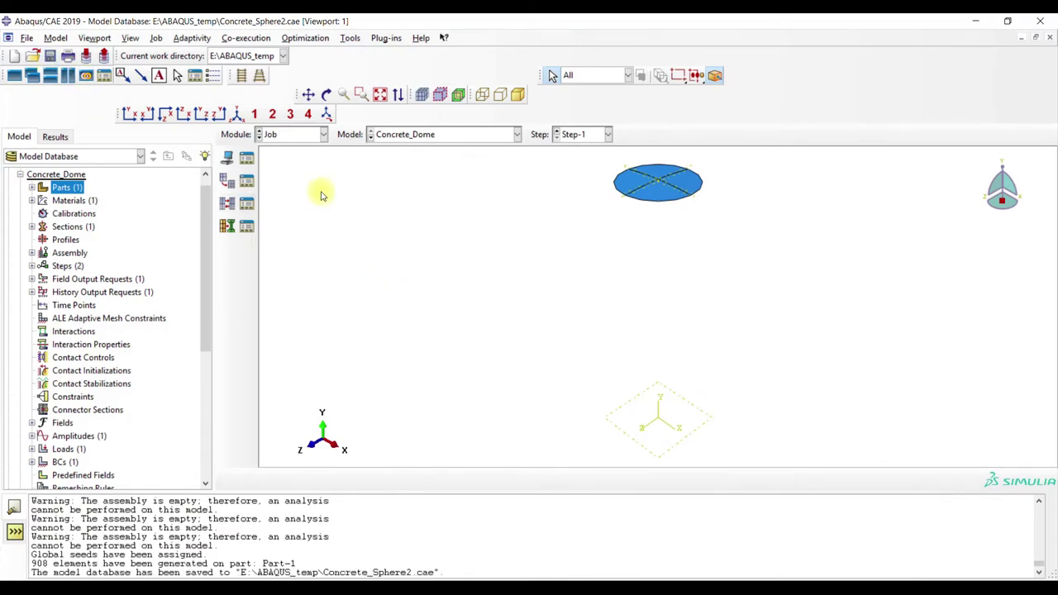
Open the Job Manager and review the Concrete_Dome input keywords in Edit Keywords.
{"action": "left_click", "coordinate": [247, 159]}
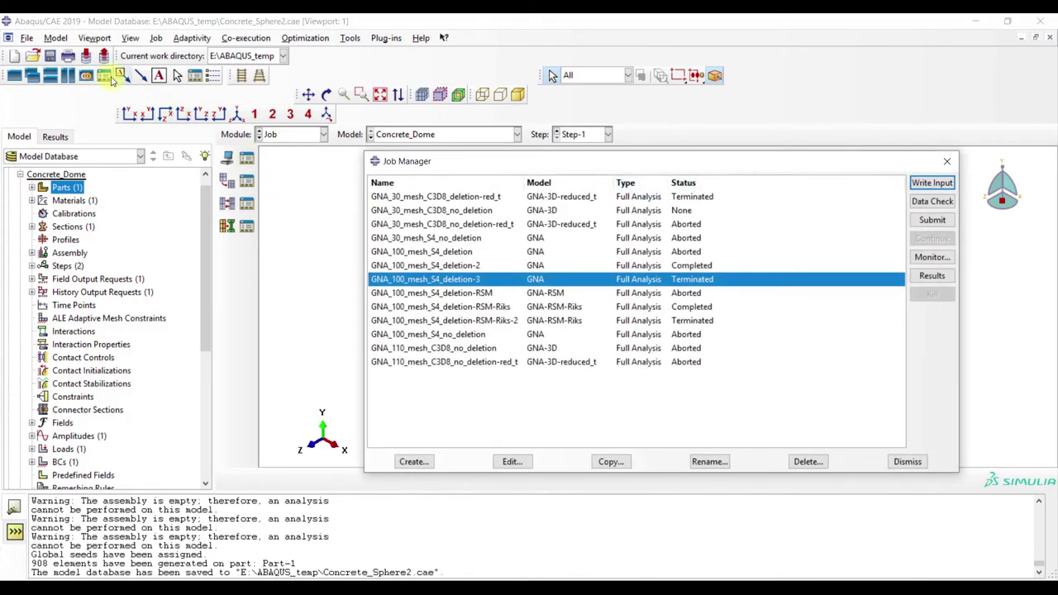
{"action": "left_click", "coordinate": [55, 38]}
{"action": "mouse_move", "coordinate": [95, 38]}
{"action": "mouse_move", "coordinate": [56, 38]}
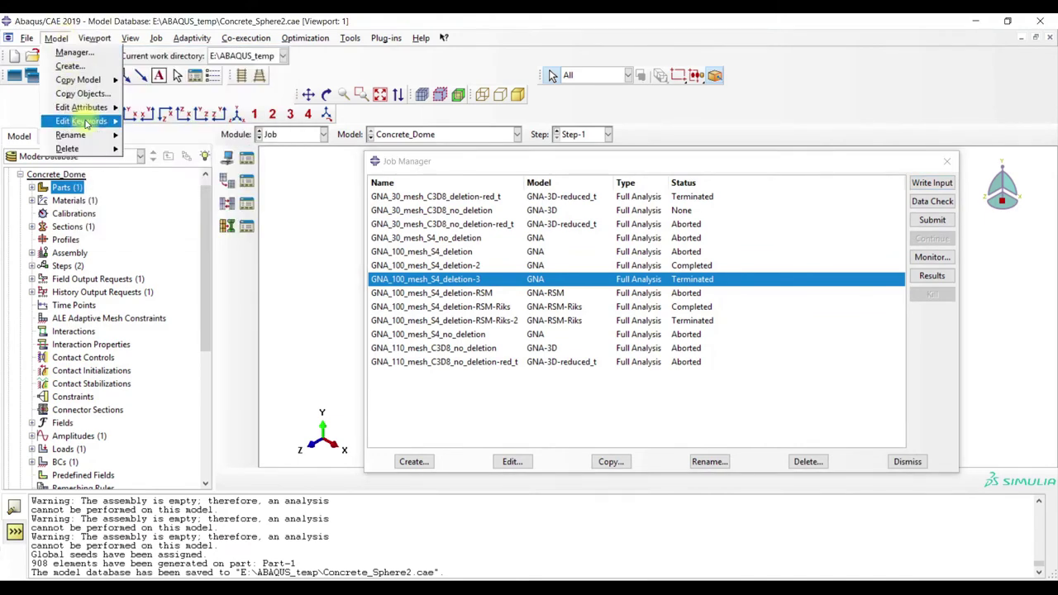
{"action": "mouse_move", "coordinate": [81, 121]}
{"action": "left_click", "coordinate": [167, 122]}
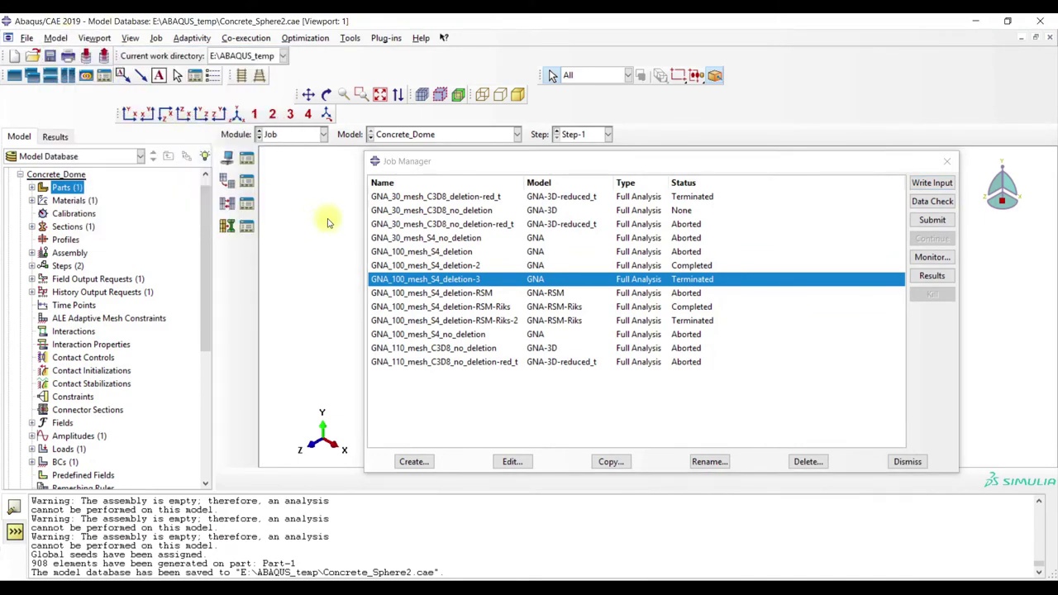
{"action": "left_click_drag", "start_coordinate": [376, 134], "coordinate": [370, 266]}
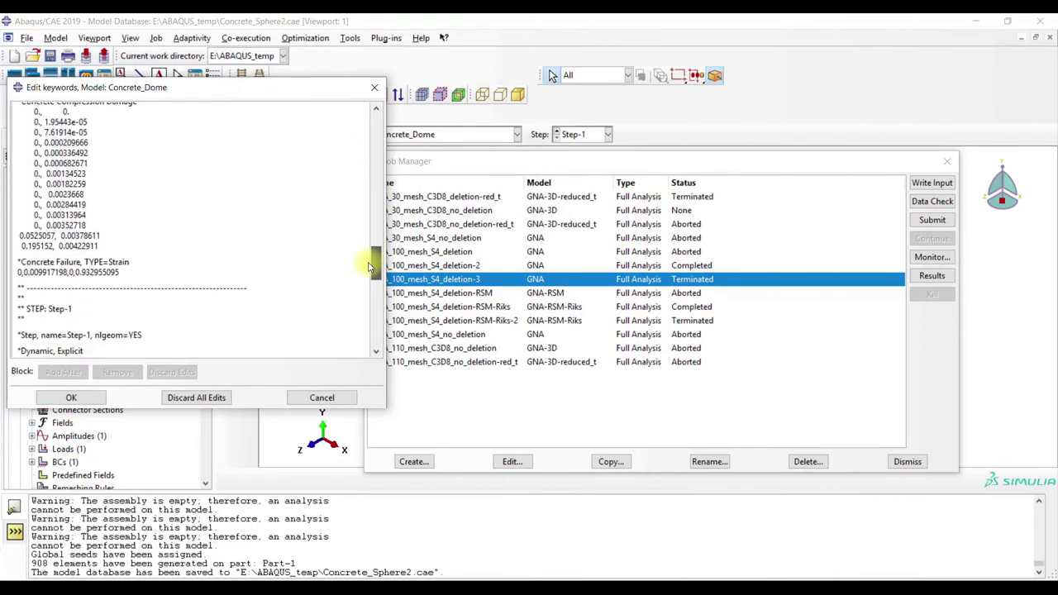
{"action": "left_click", "coordinate": [59, 400]}
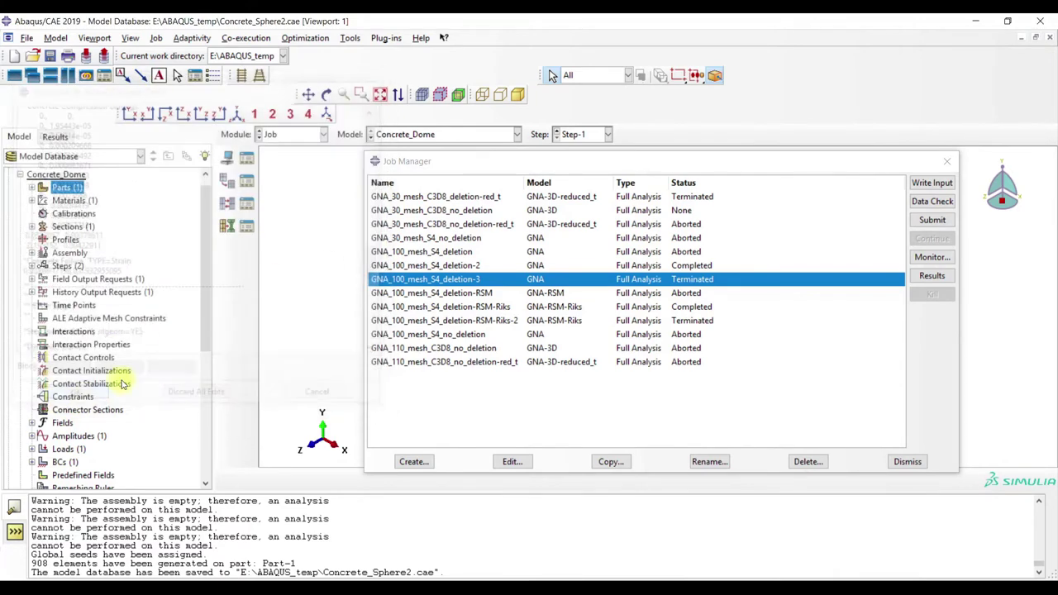
Create job Concrete_Dome_perfect running in parallel on 8 processors and domains.
{"action": "left_click", "coordinate": [413, 461]}
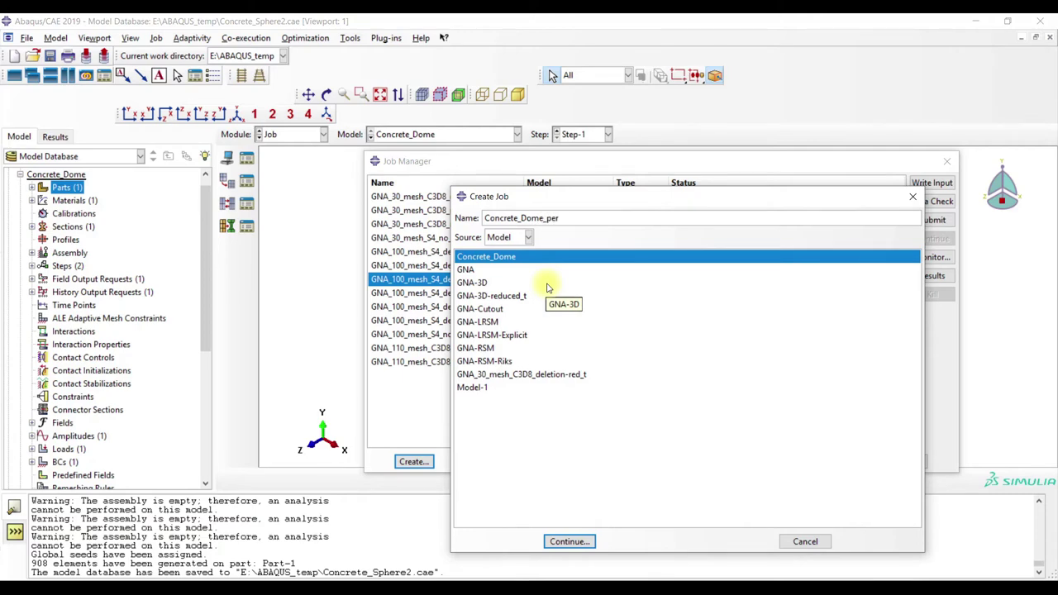
{"action": "left_click", "coordinate": [571, 541]}
{"action": "left_click", "coordinate": [335, 225]}
{"action": "left_click", "coordinate": [271, 247]}
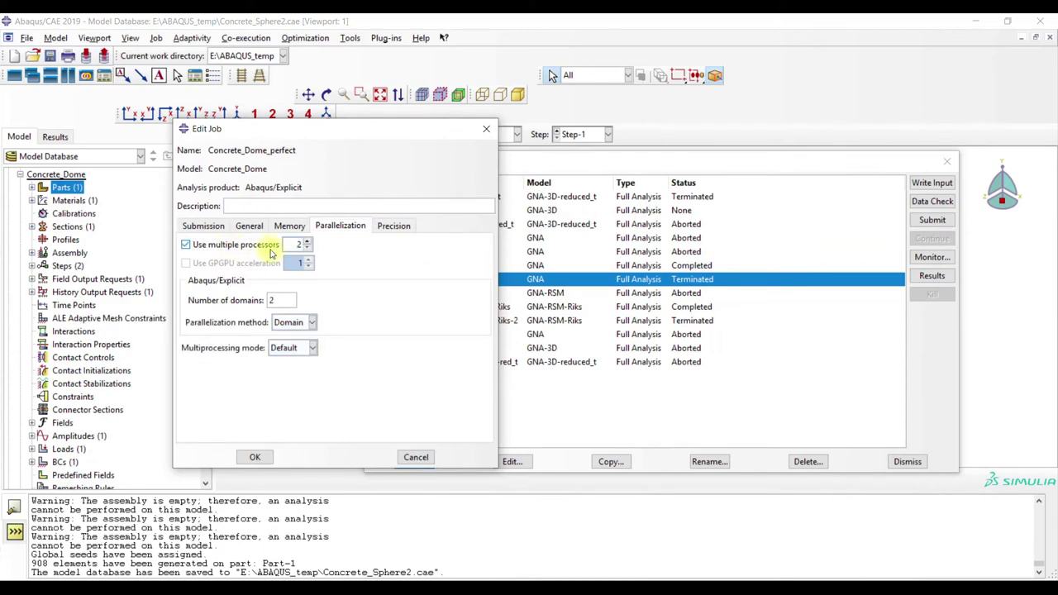
{"action": "left_click", "coordinate": [255, 457]}
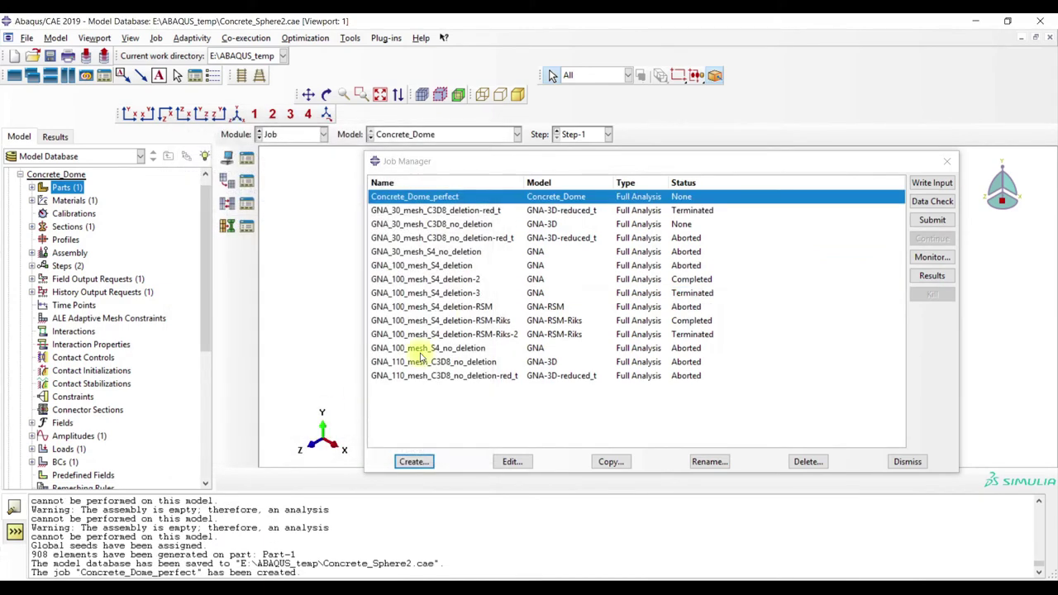
Submit Concrete_Dome_perfect, then kill it and confirm the termination.
{"action": "left_click", "coordinate": [932, 219]}
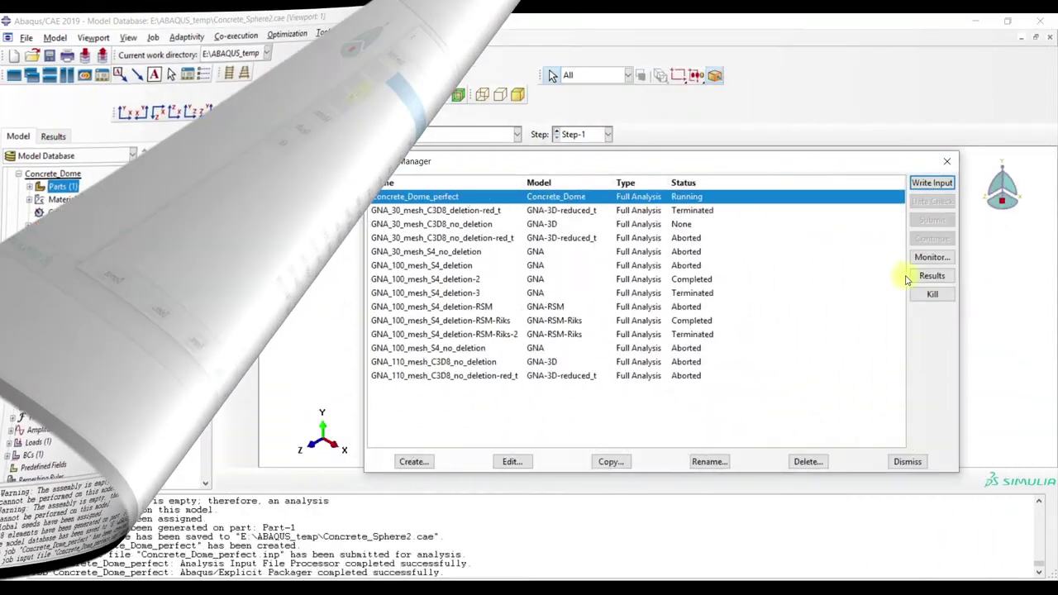
{"action": "left_click", "coordinate": [932, 294]}
{"action": "left_click", "coordinate": [491, 320]}
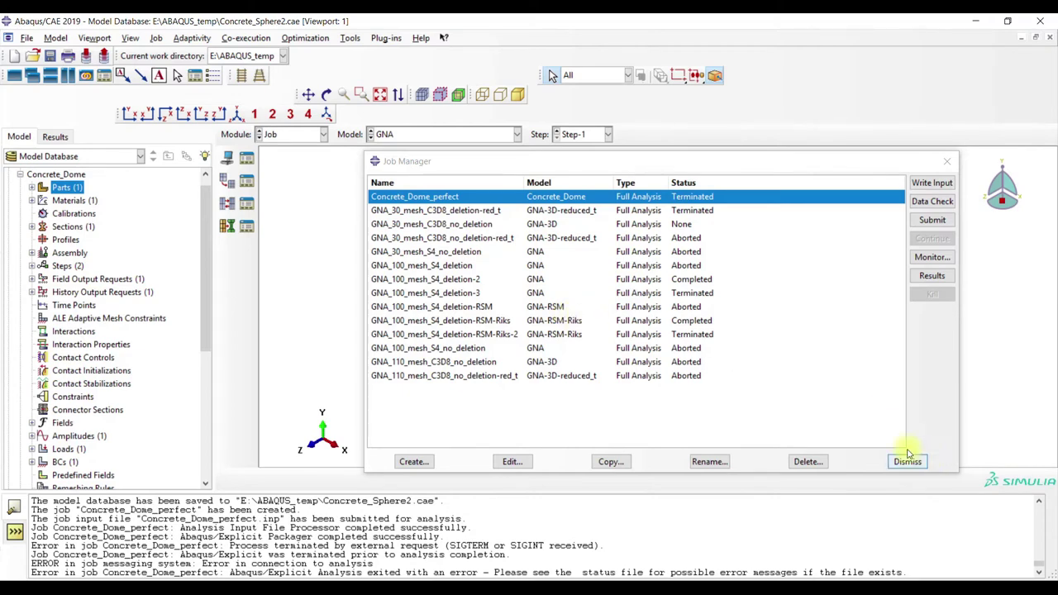
{"action": "left_click", "coordinate": [291, 135]}
In the Step module, inspect F-Output-1's frequency and close it unchanged.
{"action": "left_click", "coordinate": [287, 190]}
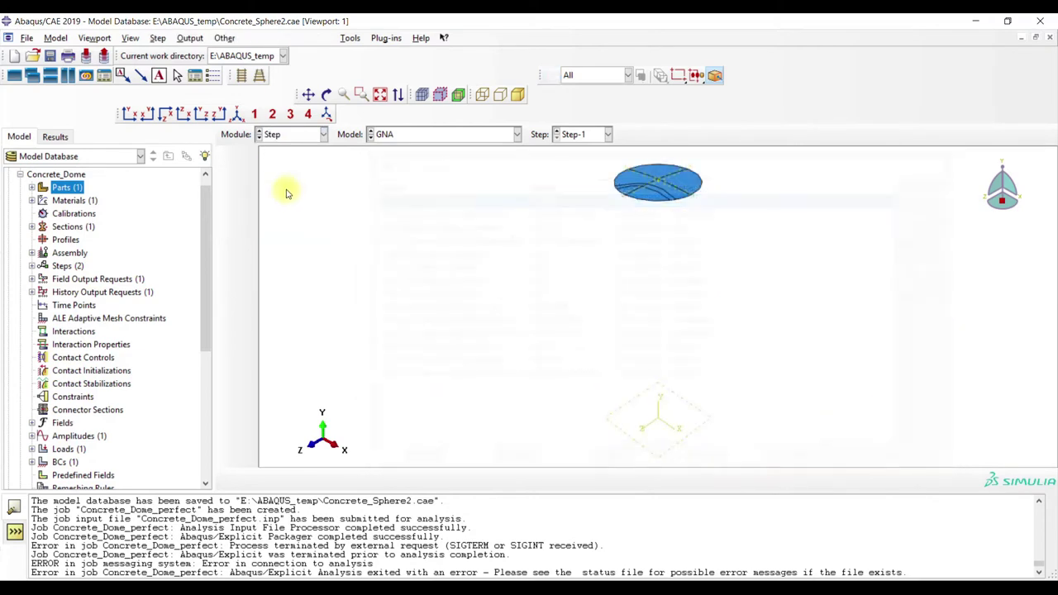
{"action": "left_click", "coordinate": [247, 202]}
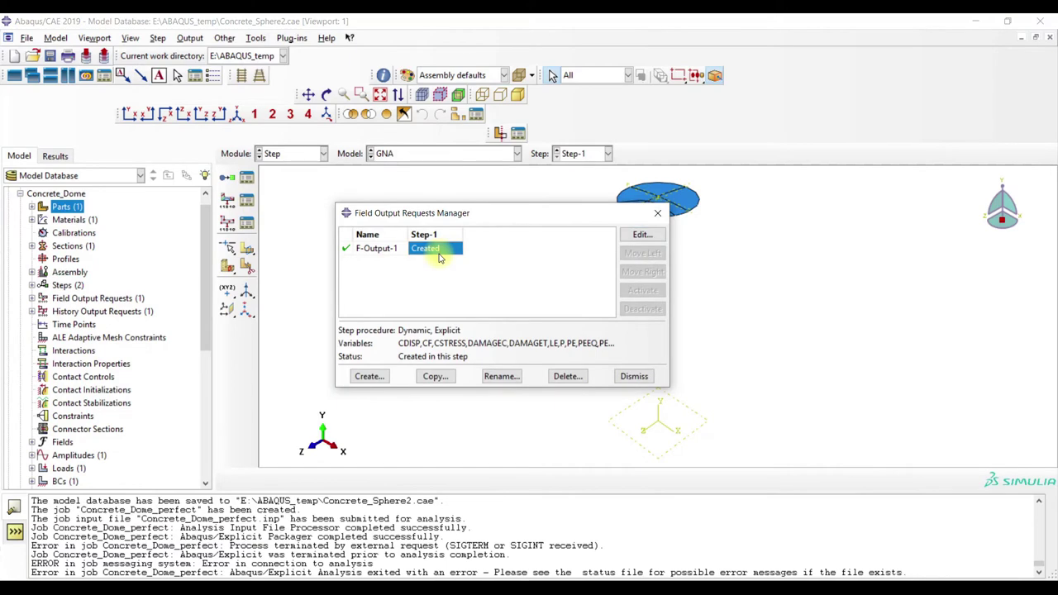
{"action": "double_click", "coordinate": [439, 256]}
{"action": "left_click", "coordinate": [587, 175]}
{"action": "left_click", "coordinate": [587, 175]}
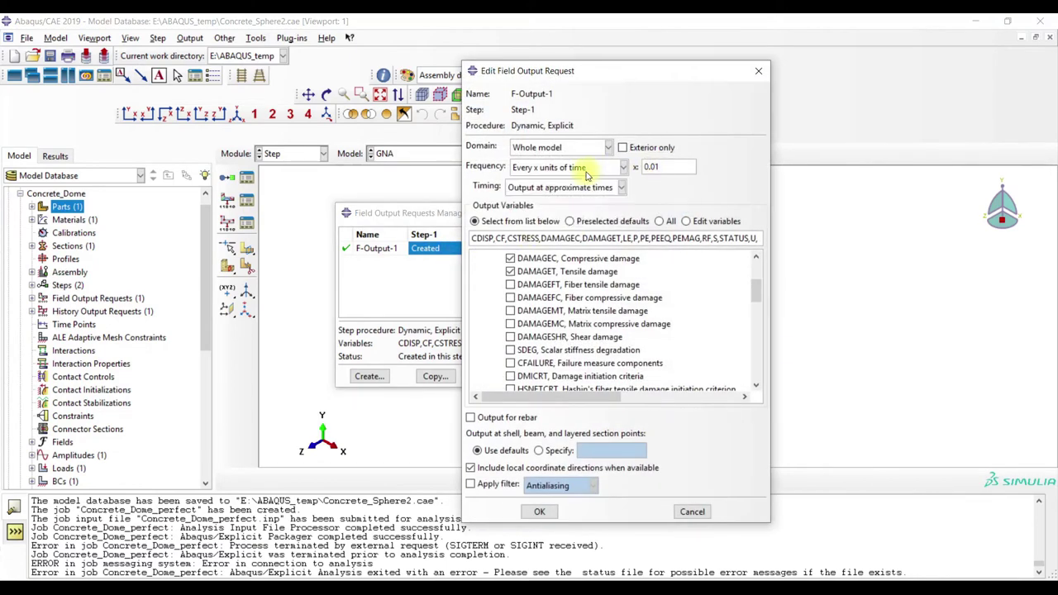
{"action": "left_click", "coordinate": [761, 75]}
Set the Concrete_Dome model's F-Output-1 to write output every 0.01 time units.
{"action": "left_click", "coordinate": [446, 153]}
{"action": "left_click", "coordinate": [409, 168]}
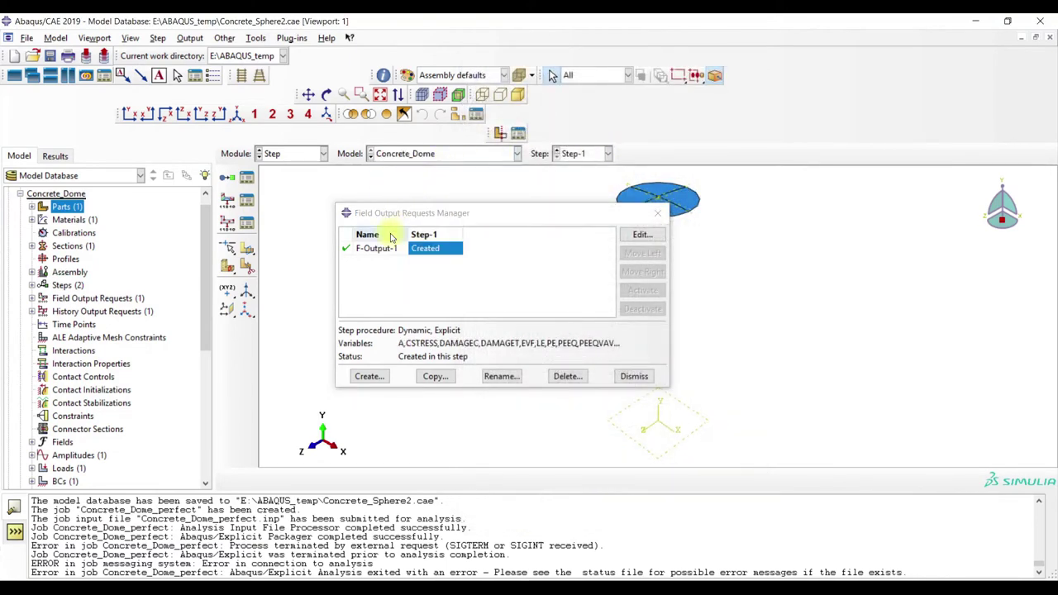
{"action": "double_click", "coordinate": [425, 248]}
{"action": "left_click", "coordinate": [548, 168]}
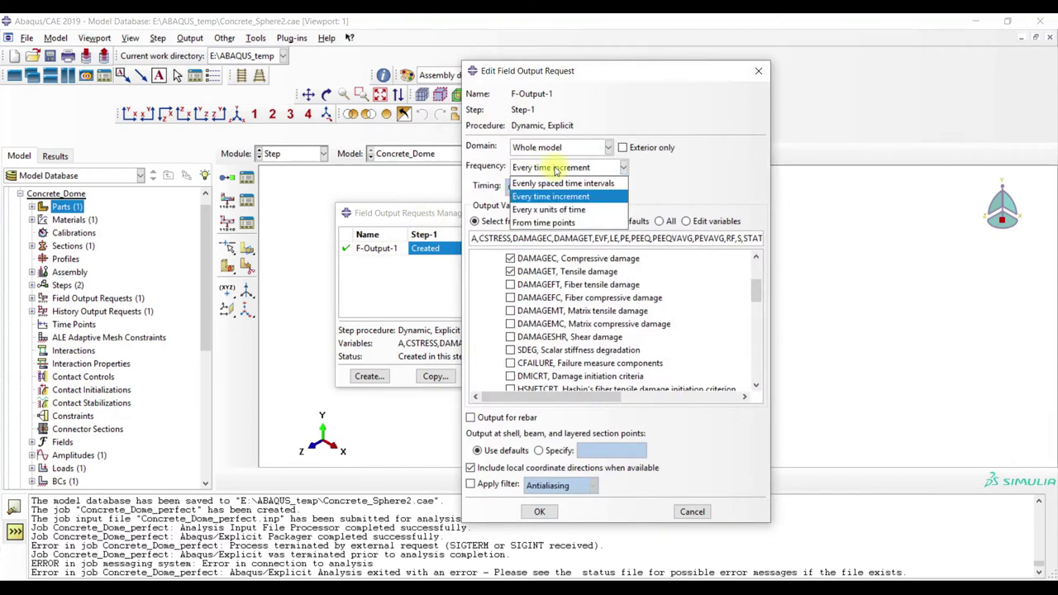
{"action": "left_click", "coordinate": [570, 210]}
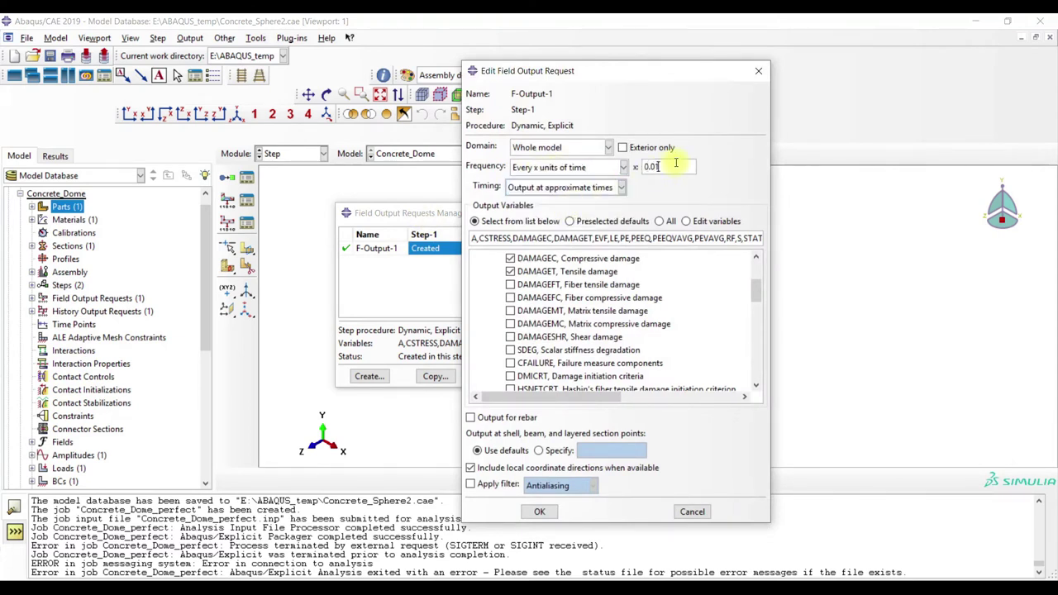
{"action": "left_click", "coordinate": [539, 511]}
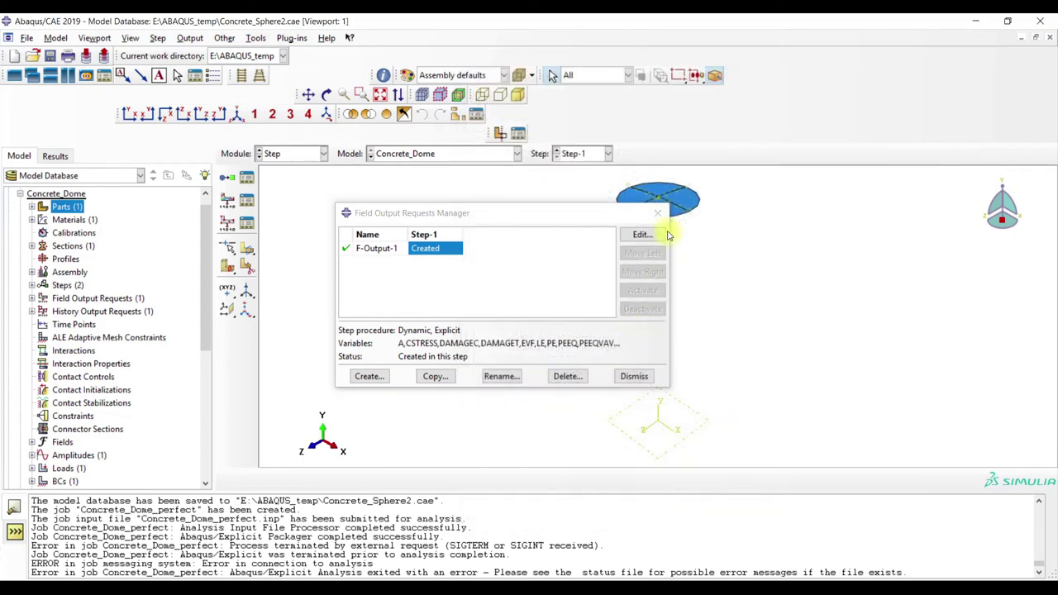
{"action": "left_click", "coordinate": [653, 214]}
Resubmit Concrete_Dome_perfect in the Job module and open its completed results.
{"action": "left_click", "coordinate": [289, 153]}
{"action": "left_click", "coordinate": [285, 269]}
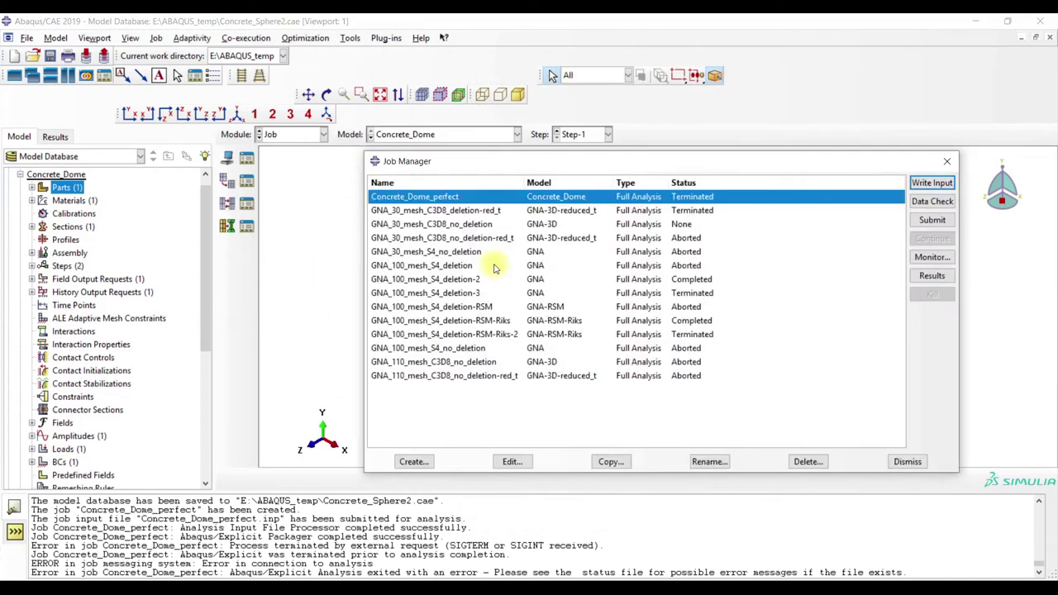
{"action": "left_click", "coordinate": [927, 224]}
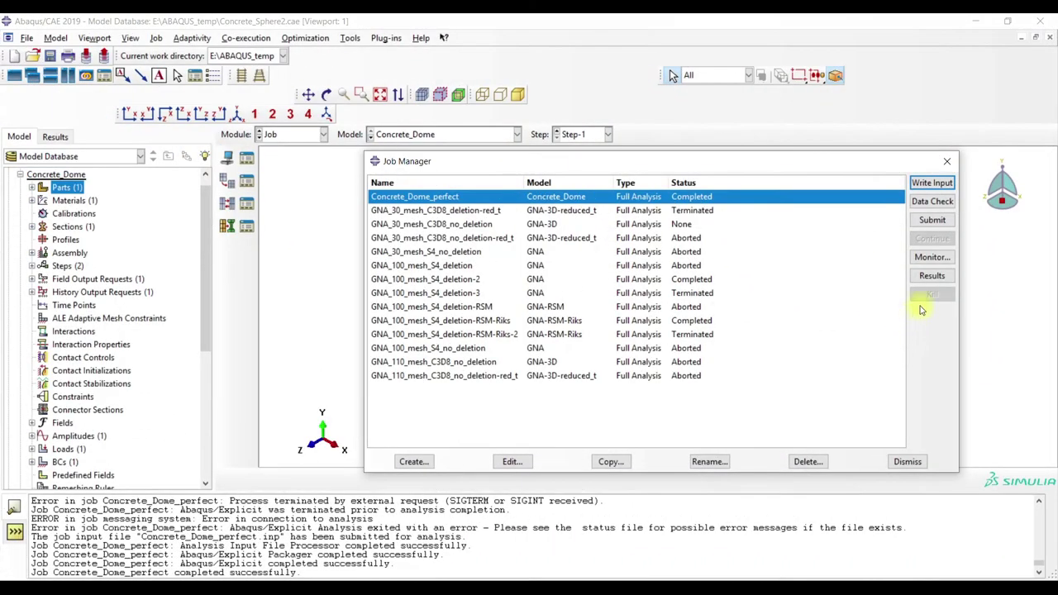
{"action": "left_click", "coordinate": [931, 276]}
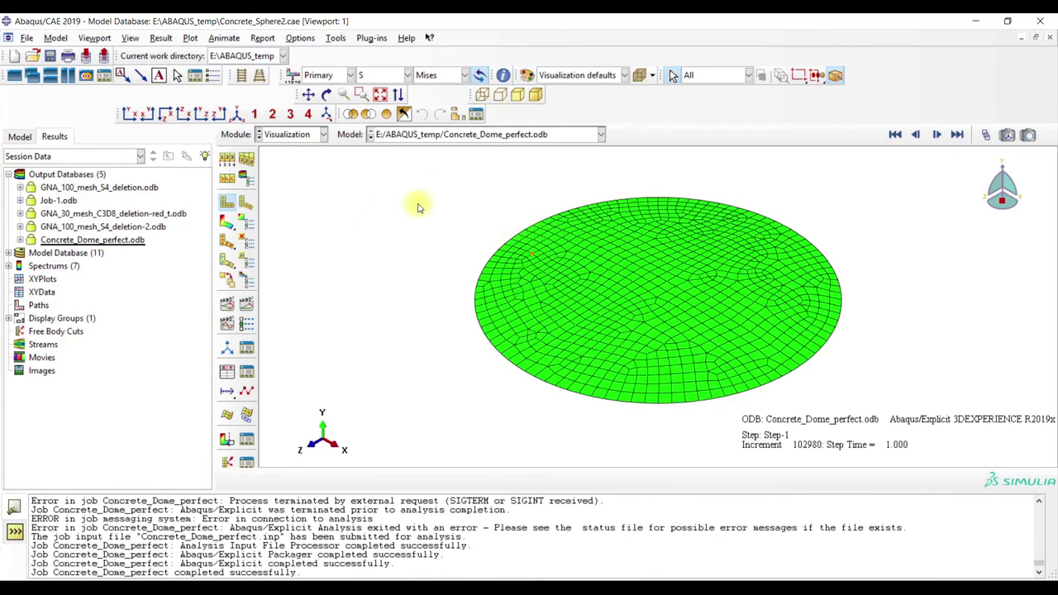
Plot DAMAGEC contours on the dome, step to time 2.0001E-02, and open the Frame Selector.
{"action": "left_click", "coordinate": [893, 135]}
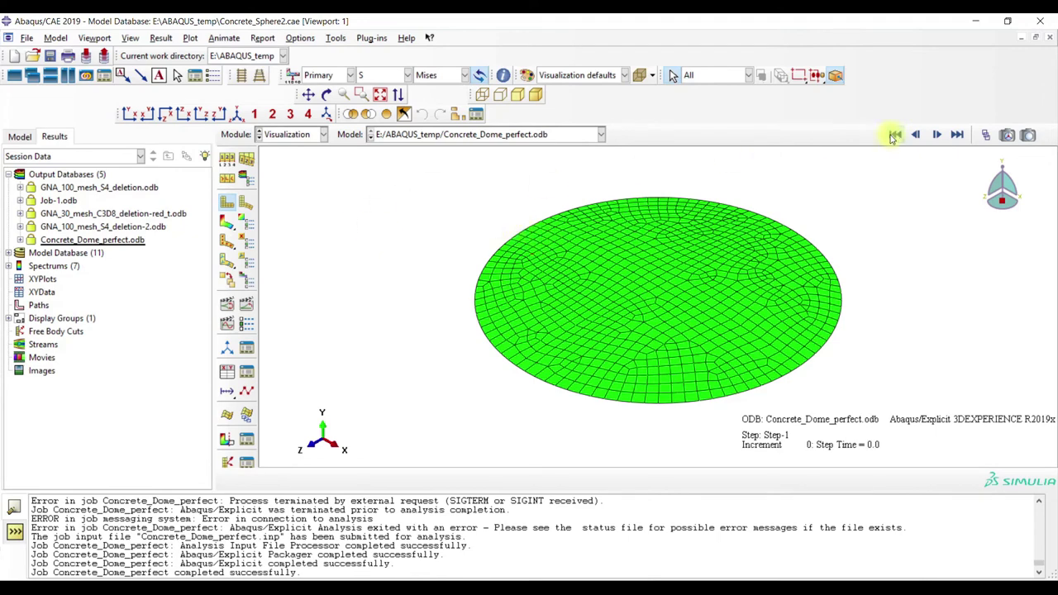
{"action": "left_click", "coordinate": [227, 222]}
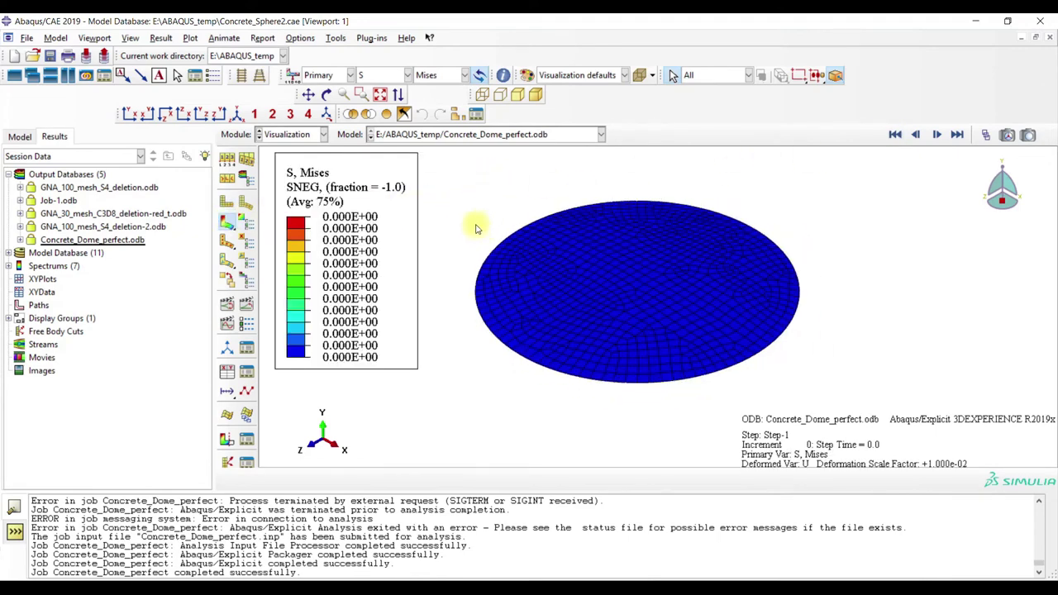
{"action": "left_click", "coordinate": [388, 75]}
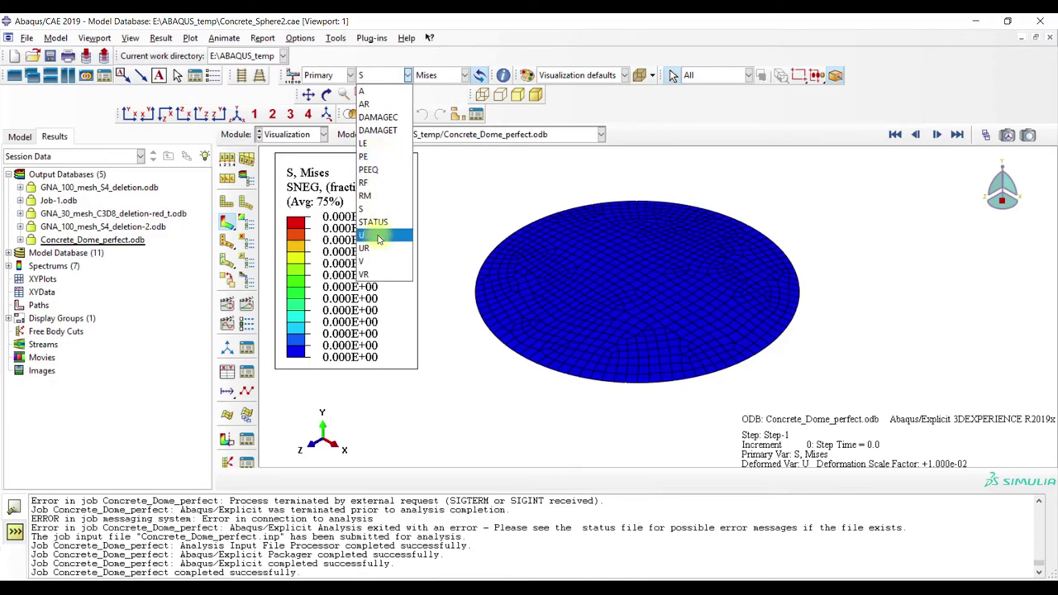
{"action": "left_click", "coordinate": [378, 117]}
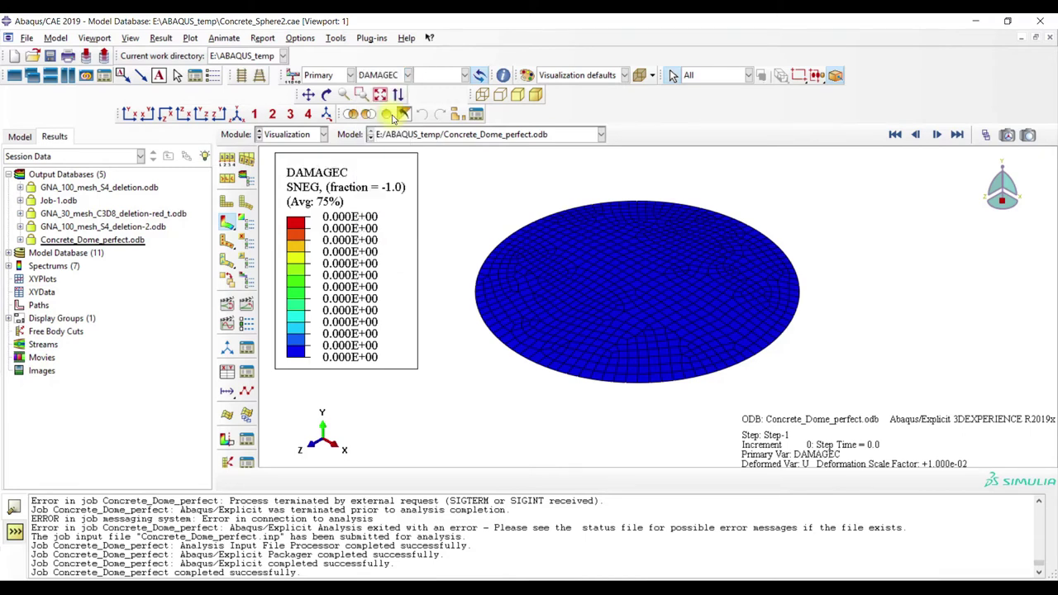
{"action": "left_click", "coordinate": [936, 137]}
{"action": "left_click", "coordinate": [936, 137]}
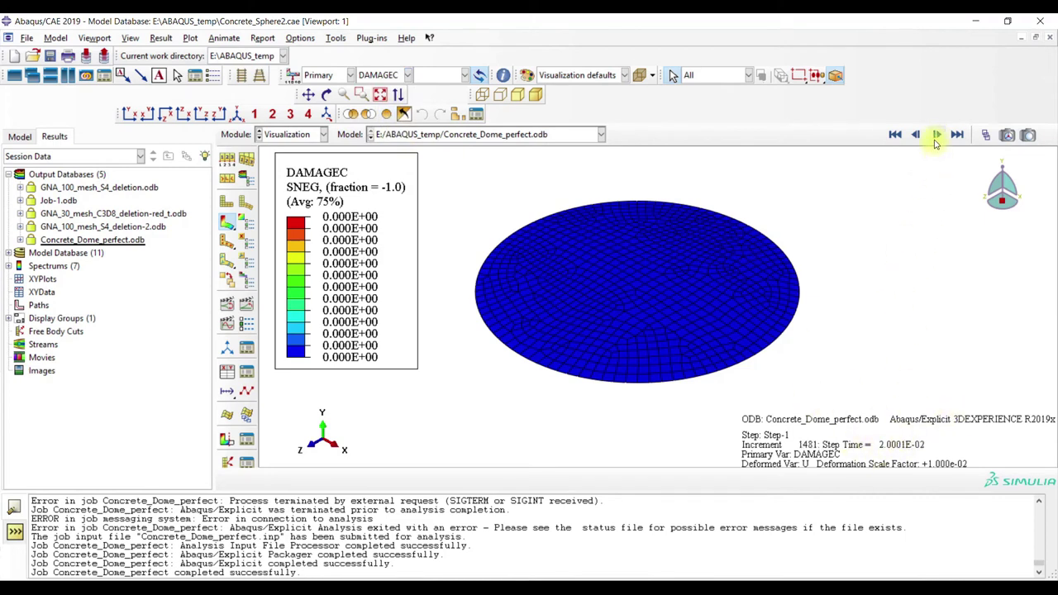
{"action": "left_click", "coordinate": [984, 135]}
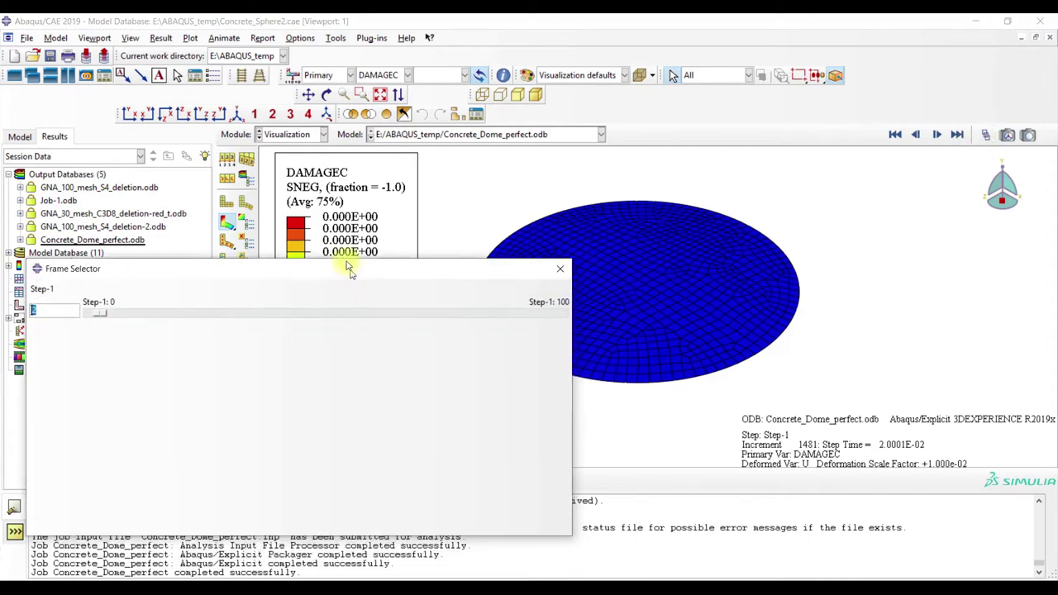
Reposition the Frame Selector and drag its slider to frame 54 (step time 0.54).
{"action": "left_click_drag", "start_coordinate": [350, 268], "coordinate": [443, 193]}
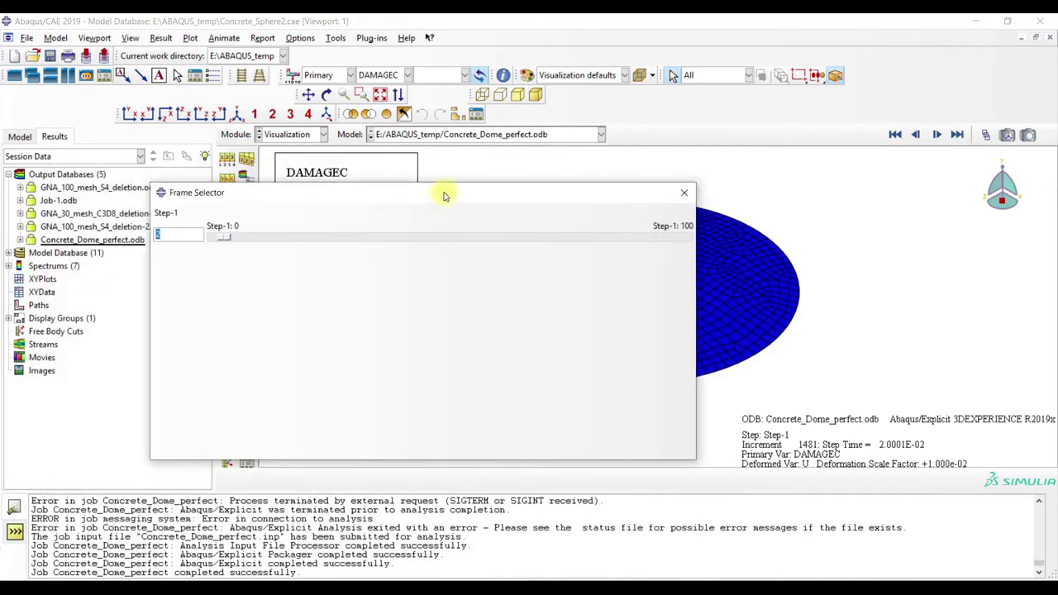
{"action": "left_click_drag", "start_coordinate": [152, 186], "coordinate": [347, 220]}
{"action": "left_click_drag", "start_coordinate": [465, 234], "coordinate": [224, 262]}
{"action": "left_click_drag", "start_coordinate": [185, 299], "coordinate": [325, 303]}
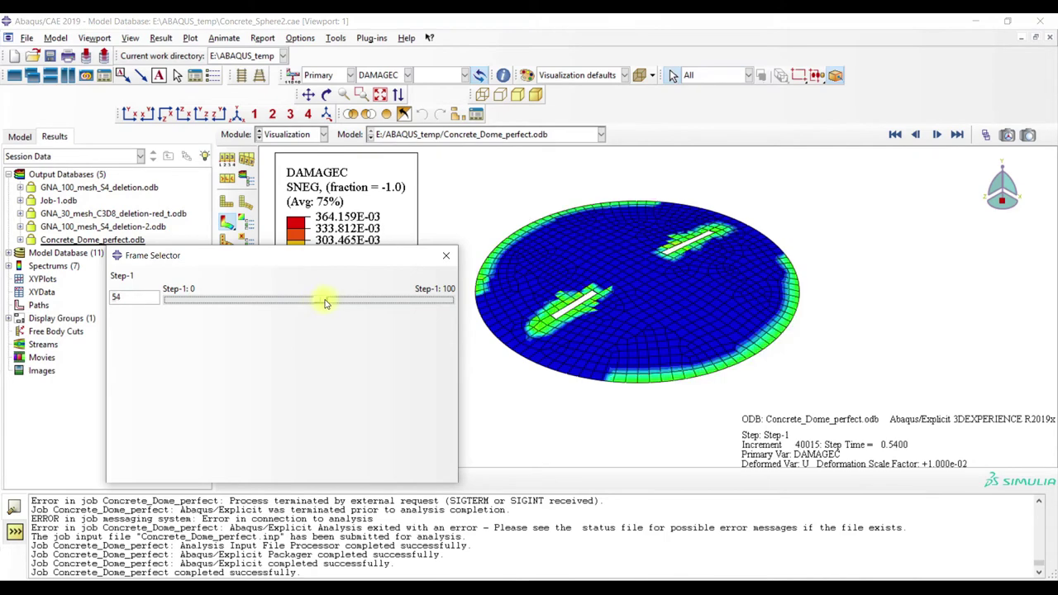
{"action": "left_click", "coordinate": [916, 134]}
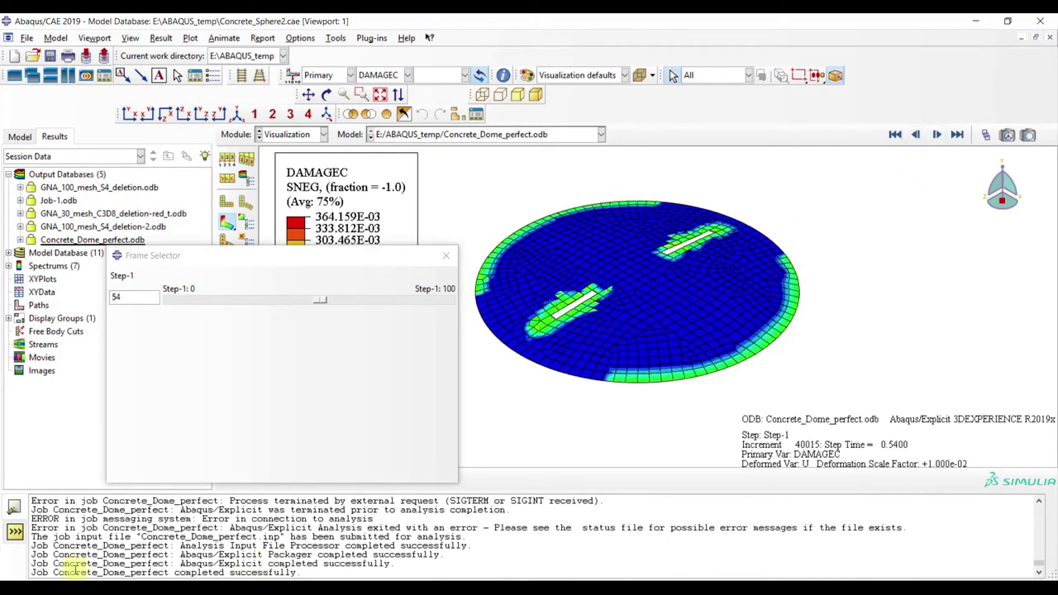
Evaluate 0.54*0.28 = 0.1512 in the Python command line and check a later frame.
{"action": "left_click", "coordinate": [16, 532]}
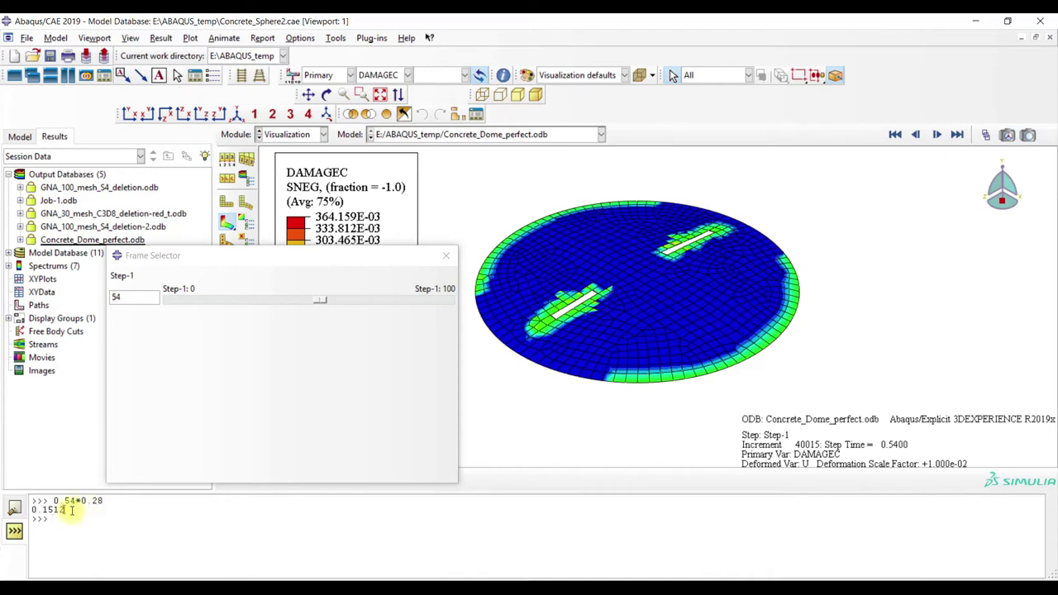
{"action": "left_click_drag", "start_coordinate": [72, 509], "coordinate": [30, 509]}
{"action": "left_click", "coordinate": [58, 518]}
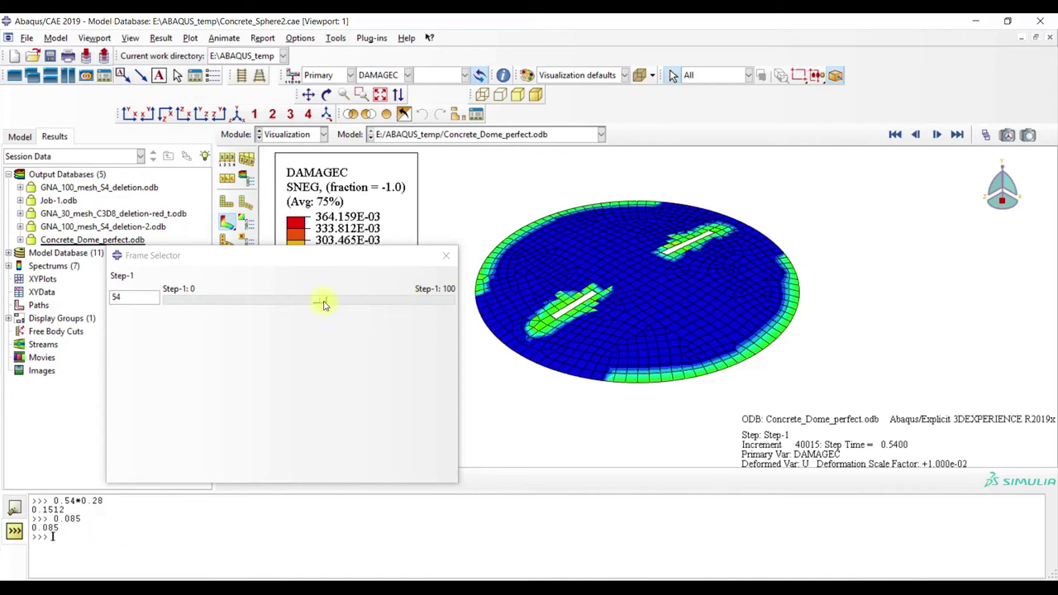
{"action": "mouse_move", "coordinate": [322, 304]}
{"action": "left_mouse_down"}
{"action": "mouse_move", "coordinate": [444, 300]}
{"action": "mouse_move", "coordinate": [463, 312]}
{"action": "mouse_move", "coordinate": [326, 306]}
{"action": "left_mouse_up"}
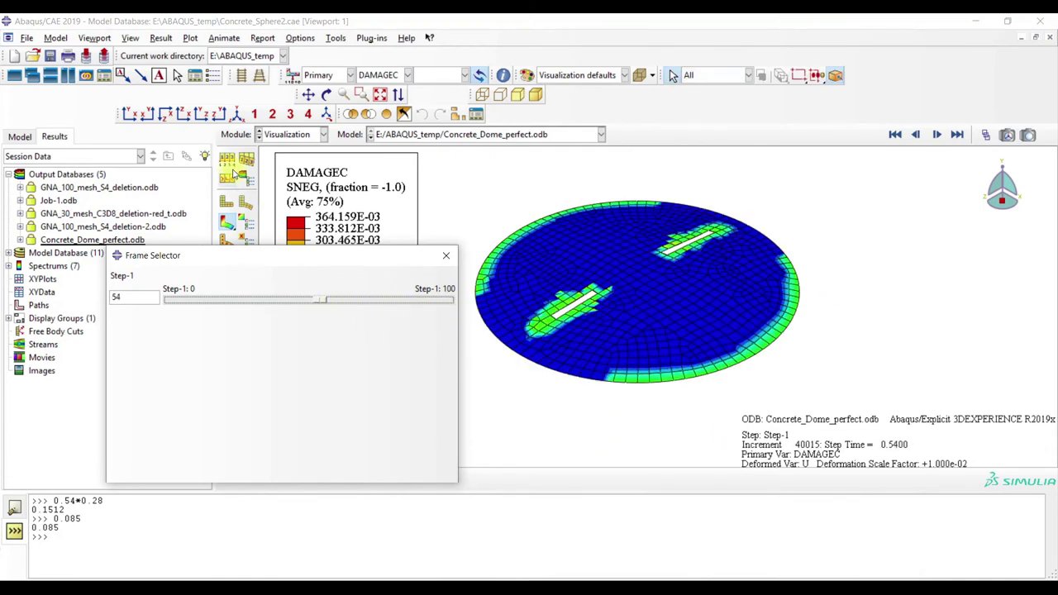
{"action": "left_click", "coordinate": [228, 205]}
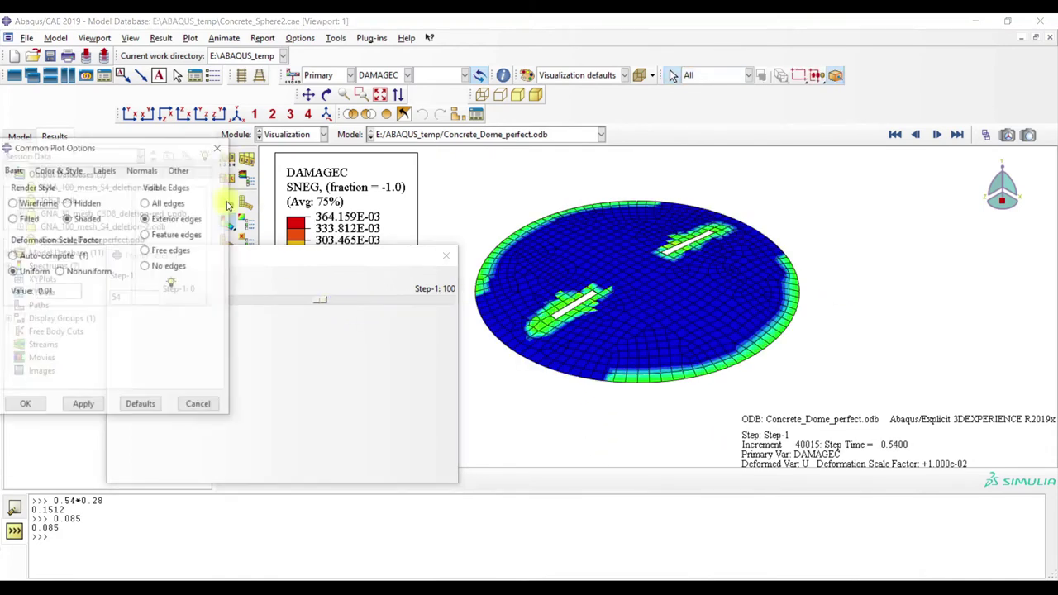
Set the deformation scale factor to auto-compute and apply it.
{"action": "left_click", "coordinate": [43, 258]}
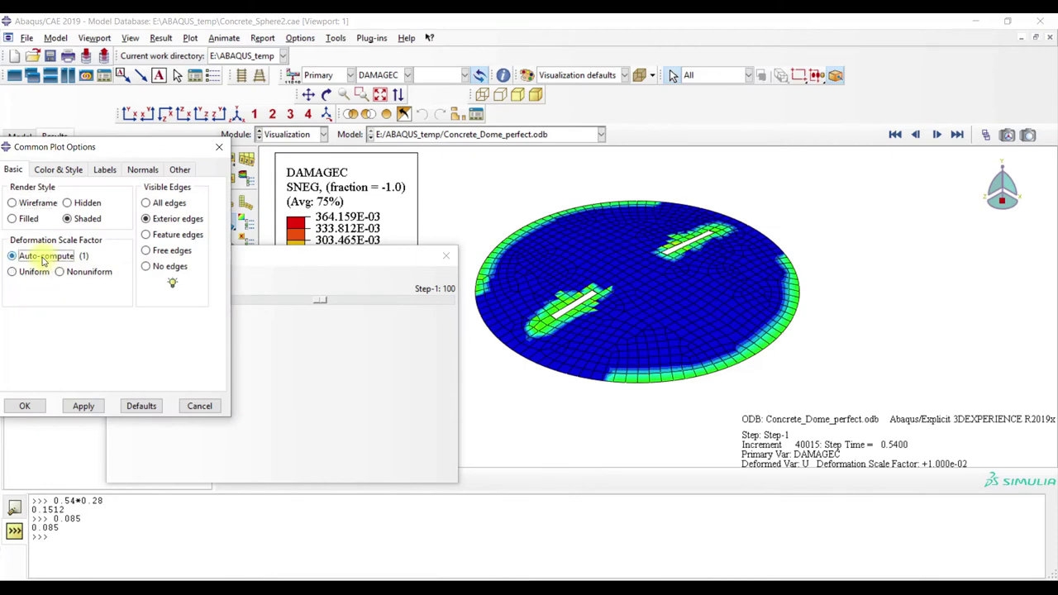
{"action": "left_click", "coordinate": [93, 406]}
{"action": "left_click", "coordinate": [219, 147]}
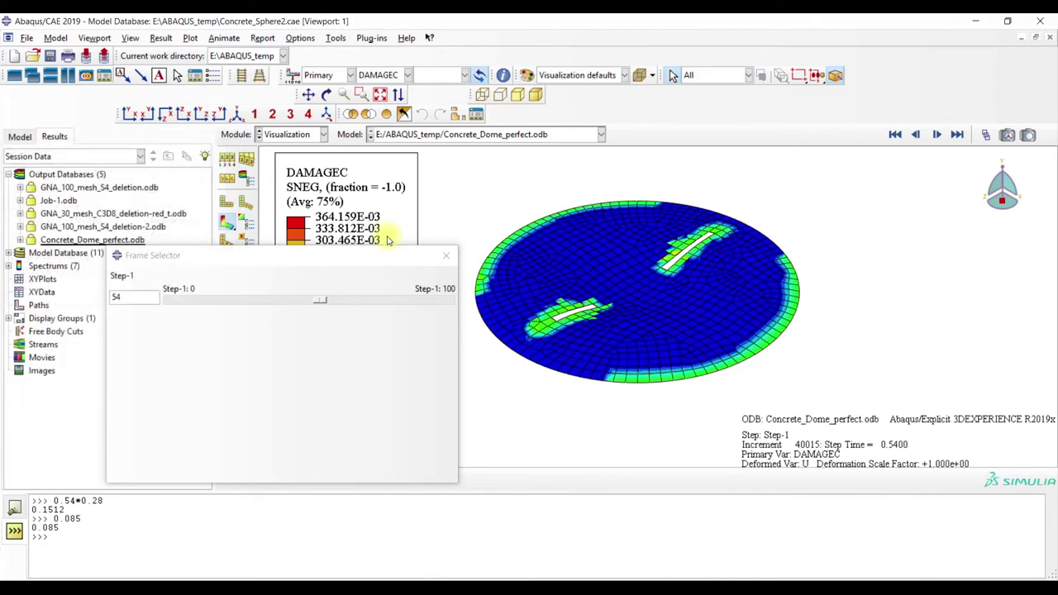
{"action": "left_click", "coordinate": [937, 139]}
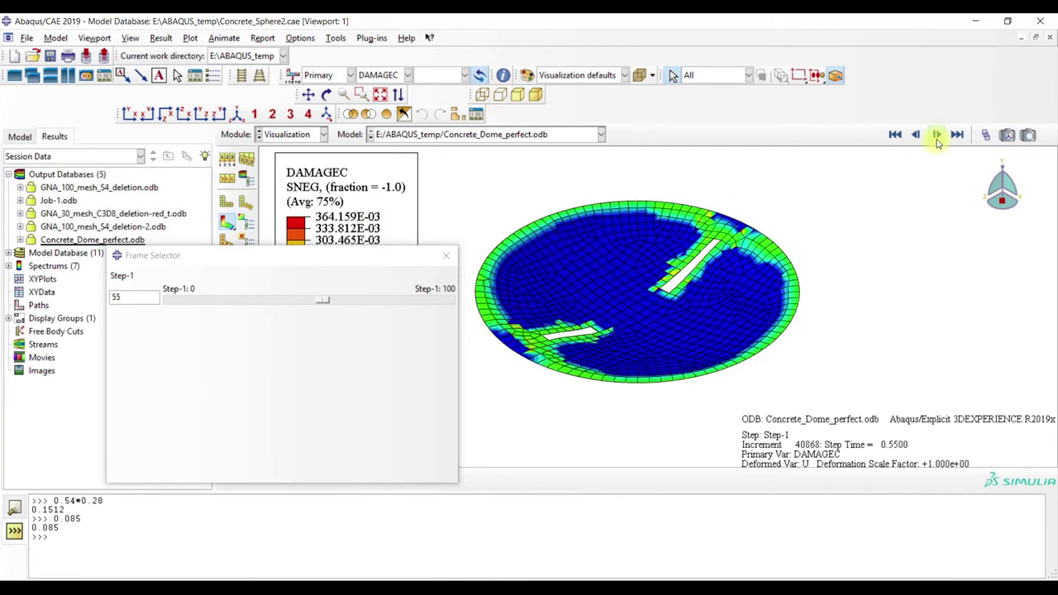
Plot displacement magnitude U, step to frame 66 (time 0.66), then animate Step-1.
{"action": "left_click", "coordinate": [383, 75]}
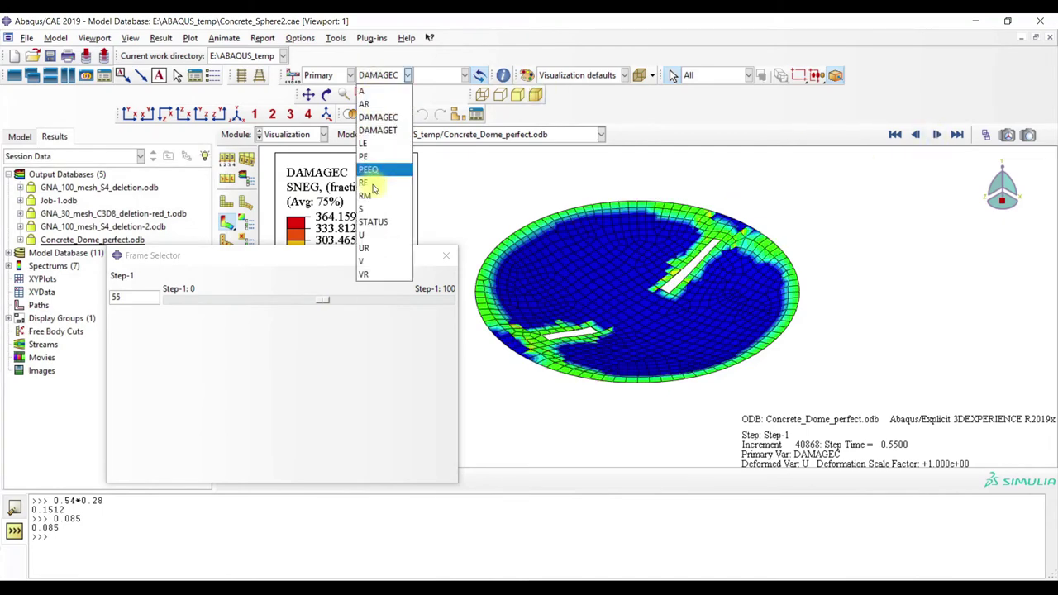
{"action": "left_click", "coordinate": [376, 234]}
{"action": "left_click", "coordinate": [937, 137]}
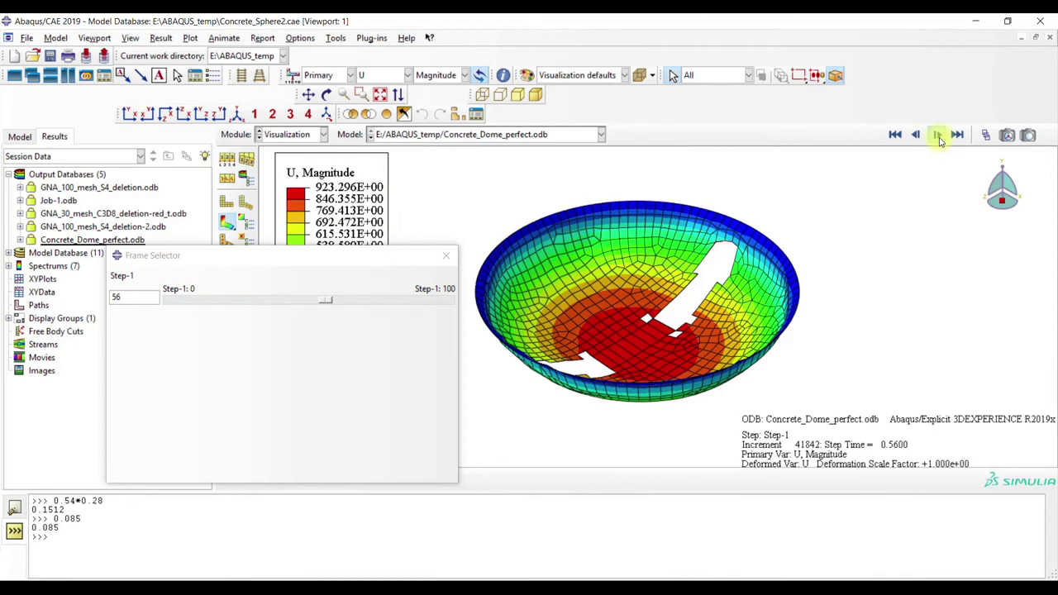
{"action": "left_click", "coordinate": [939, 139]}
{"action": "left_click", "coordinate": [937, 137]}
{"action": "left_click", "coordinate": [937, 136]}
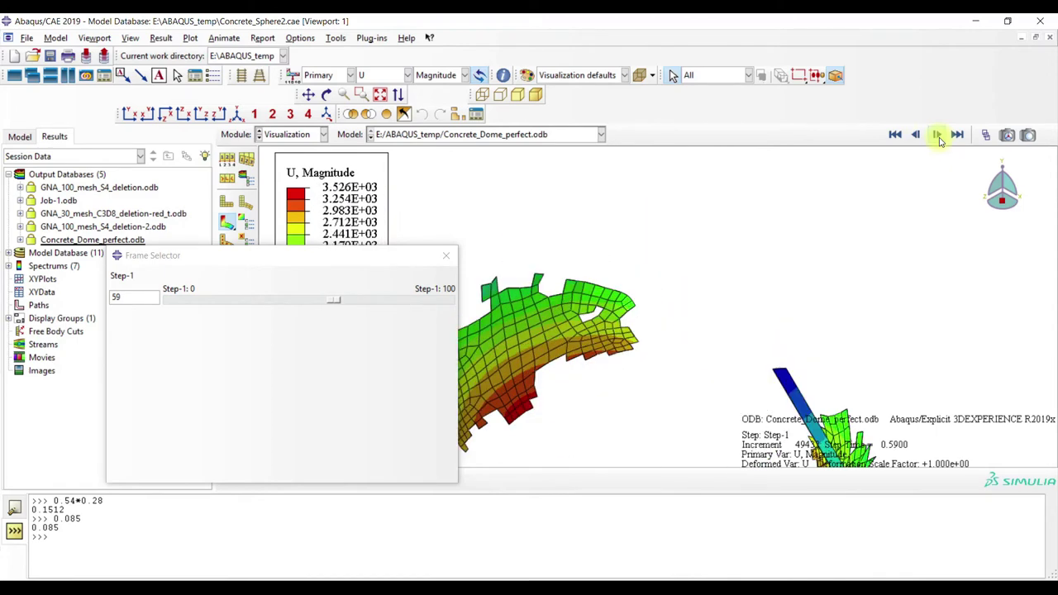
{"action": "left_click", "coordinate": [936, 136]}
{"action": "left_click", "coordinate": [937, 137]}
{"action": "left_click", "coordinate": [937, 137]}
{"action": "left_click", "coordinate": [937, 136]}
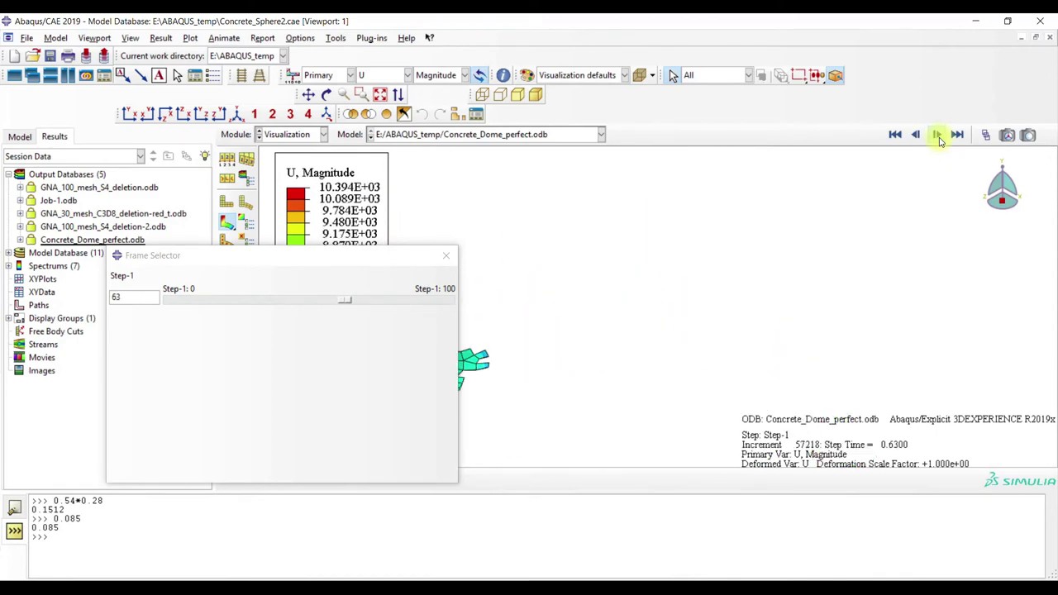
{"action": "left_click", "coordinate": [937, 136]}
{"action": "left_click", "coordinate": [937, 136]}
{"action": "left_click", "coordinate": [937, 137]}
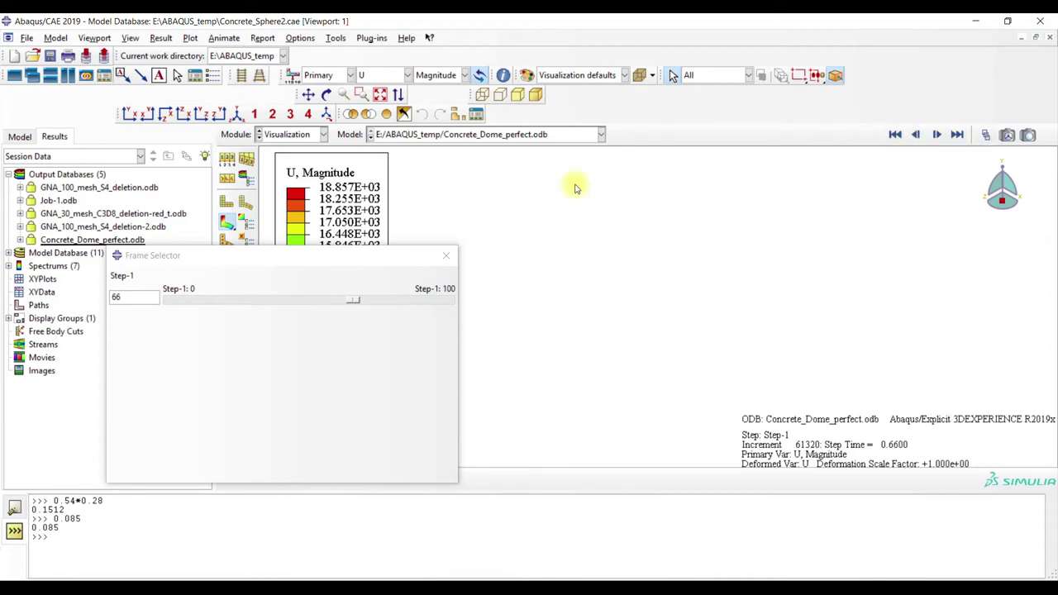
{"action": "left_click", "coordinate": [446, 255]}
{"action": "left_click", "coordinate": [246, 305]}
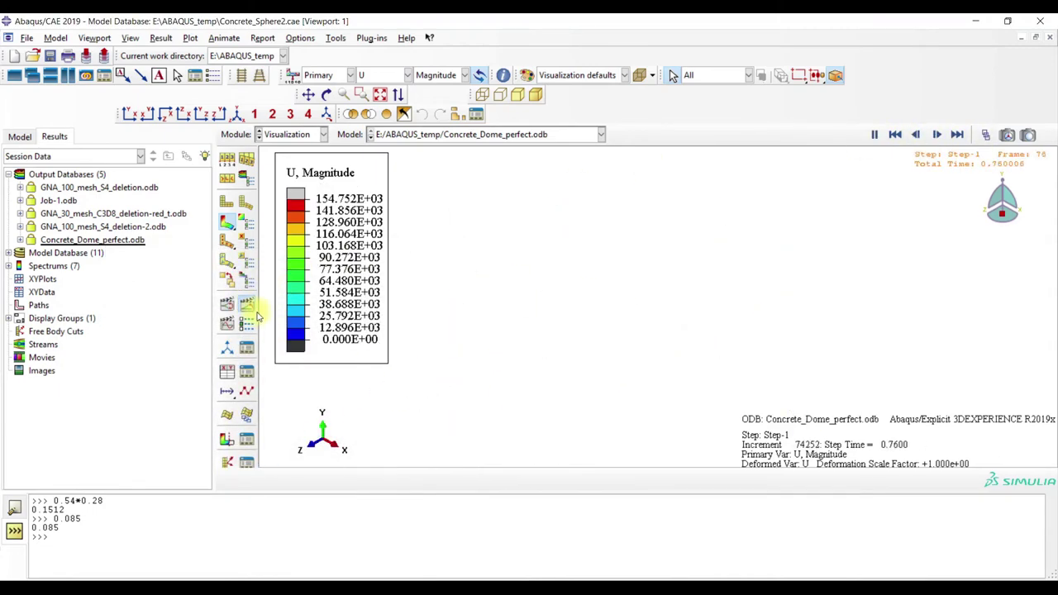
Slow the looping results animation to a lower frame rate.
{"action": "left_click", "coordinate": [248, 322]}
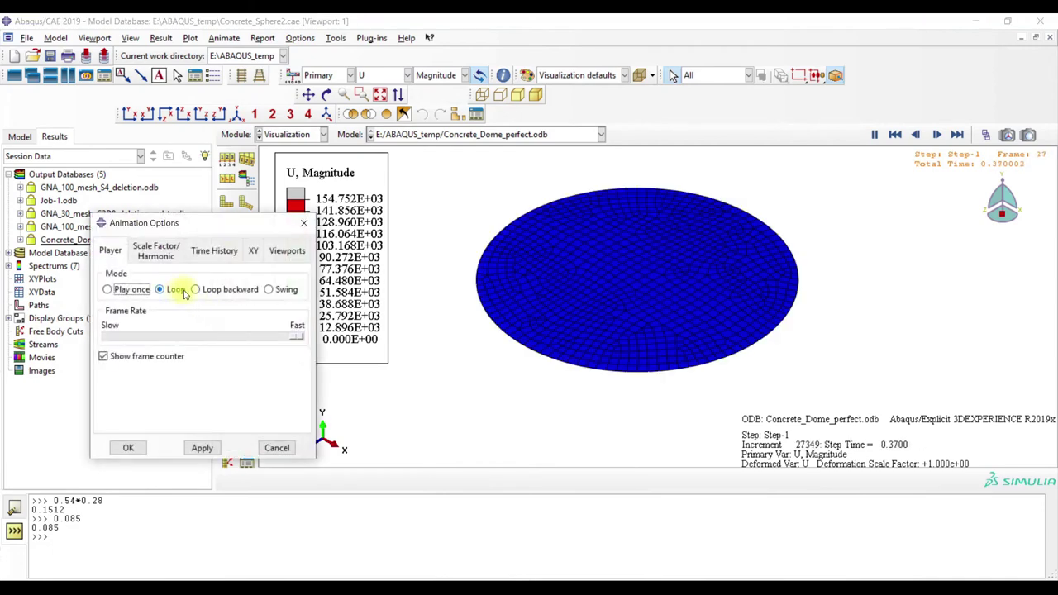
{"action": "left_click_drag", "start_coordinate": [279, 335], "coordinate": [229, 341]}
{"action": "left_click", "coordinate": [202, 447]}
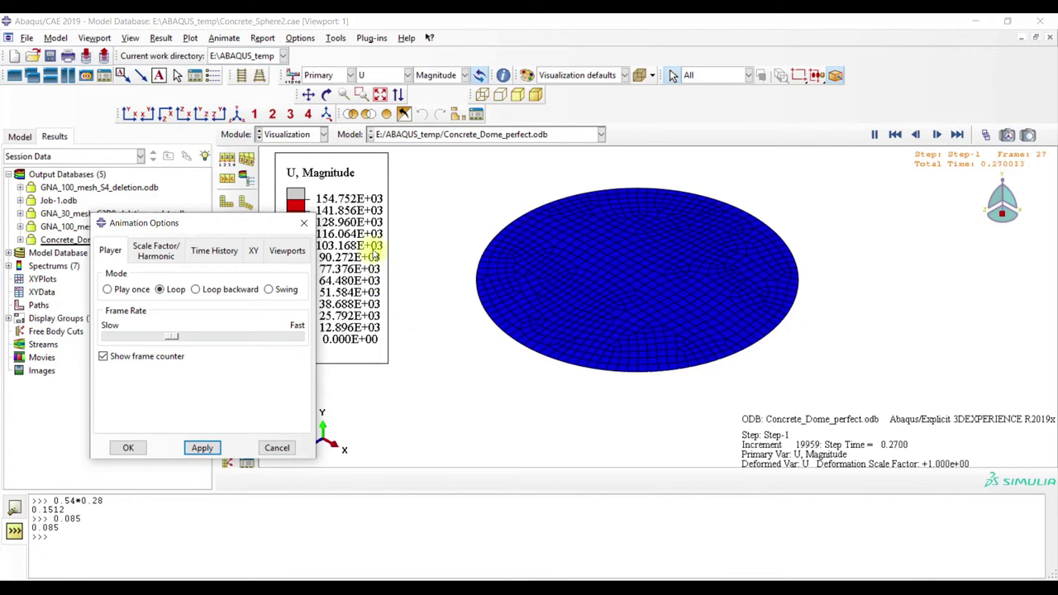
{"action": "left_click_drag", "start_coordinate": [255, 227], "coordinate": [230, 269]}
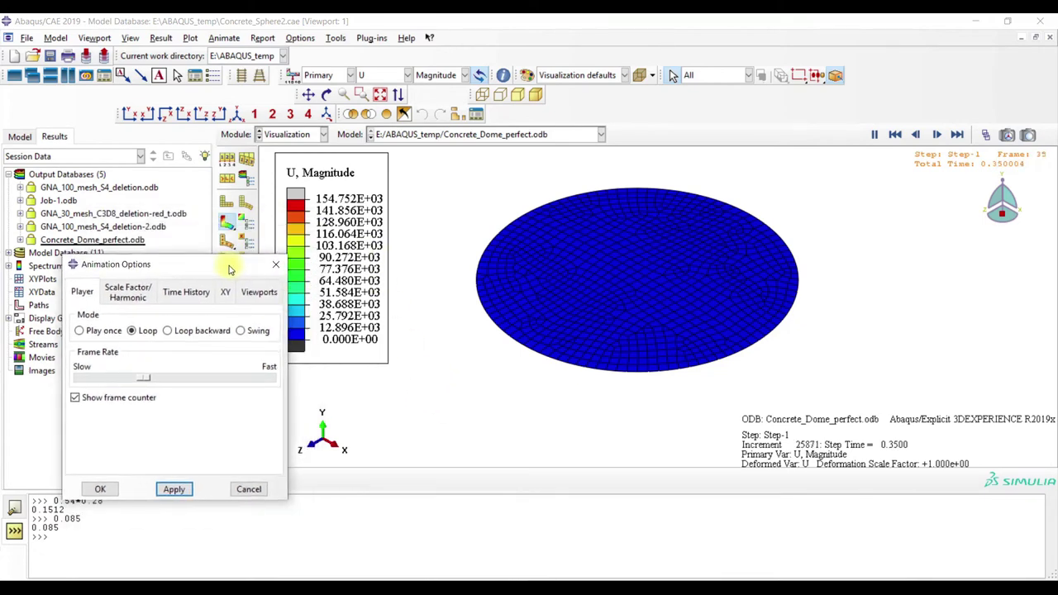
Make the contour limits recompute for each animation frame.
{"action": "left_click", "coordinate": [248, 237]}
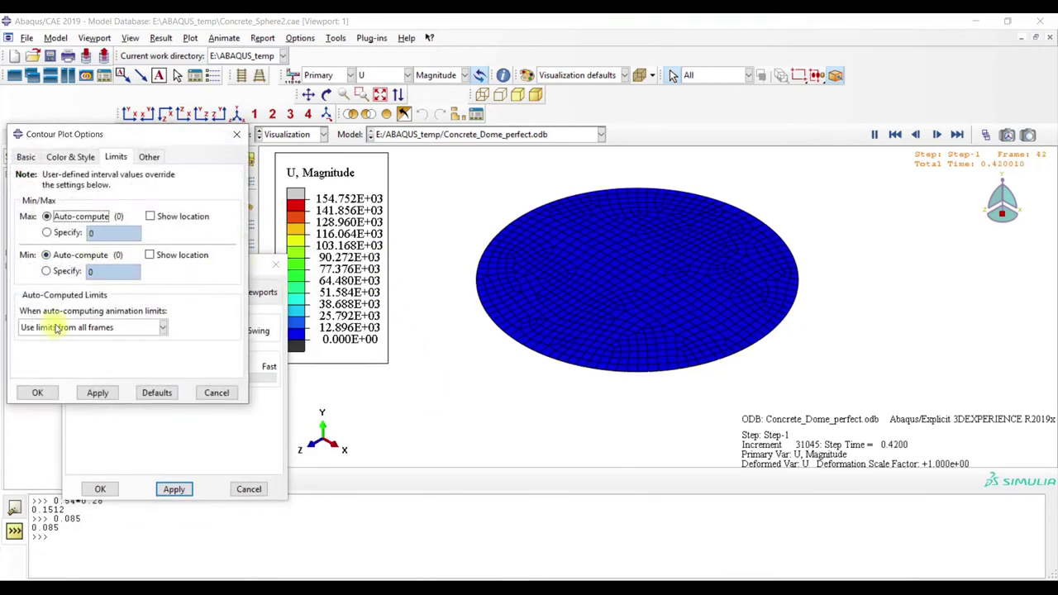
{"action": "left_click", "coordinate": [52, 328]}
{"action": "left_click", "coordinate": [80, 369]}
{"action": "left_click", "coordinate": [97, 393]}
{"action": "left_click", "coordinate": [37, 392]}
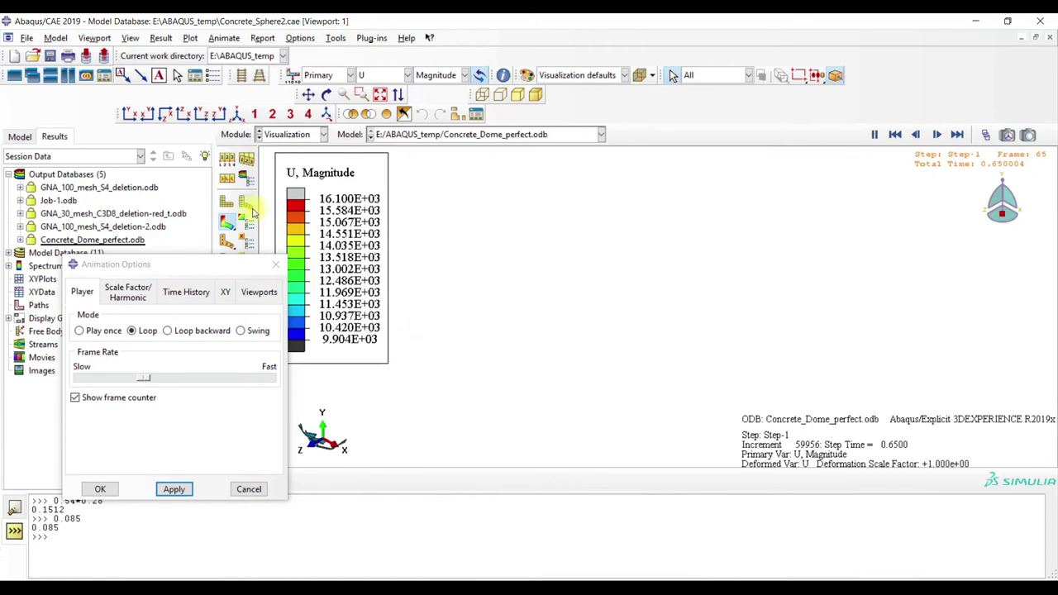
Apply a uniform deformation scale factor of 0.01.
{"action": "left_click", "coordinate": [229, 162]}
{"action": "left_click", "coordinate": [33, 271]}
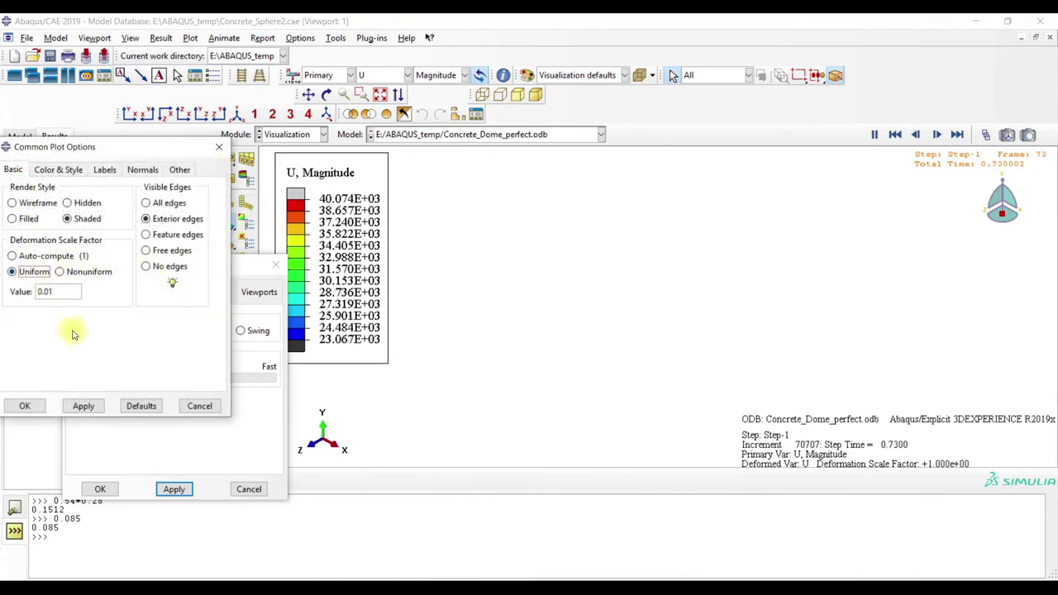
{"action": "left_click", "coordinate": [84, 406]}
{"action": "left_click", "coordinate": [219, 146]}
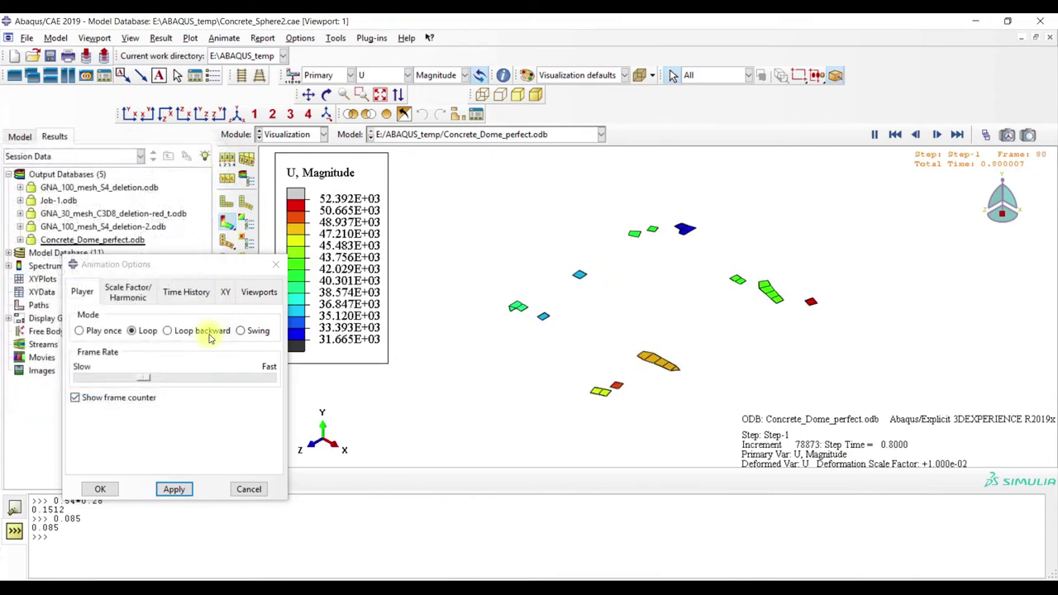
Jump to frame 43, replay the animation, then switch to the Job module.
{"action": "left_click", "coordinate": [984, 134]}
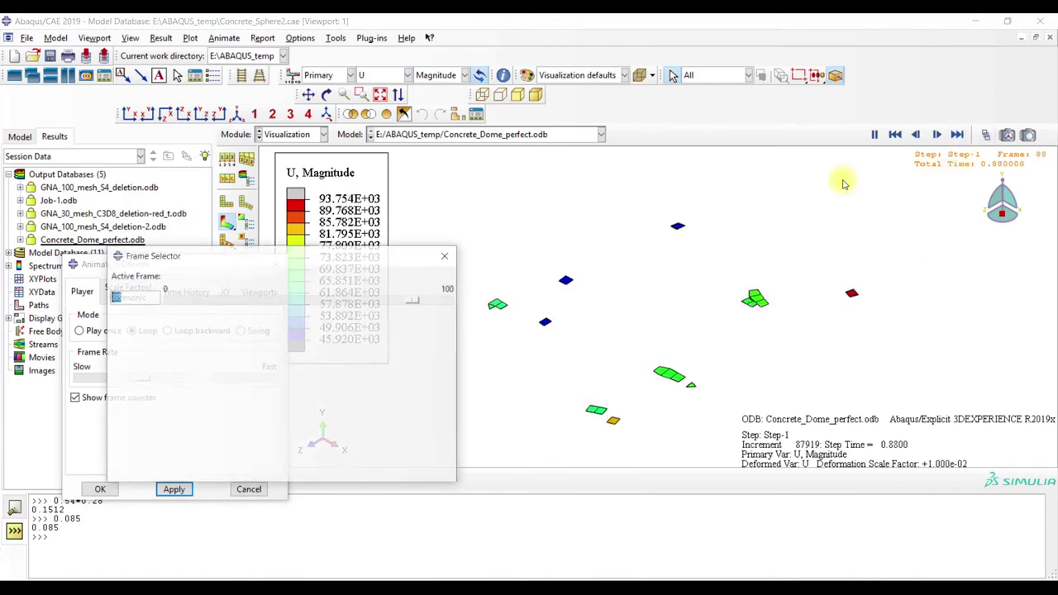
{"action": "left_click_drag", "start_coordinate": [419, 299], "coordinate": [291, 306]}
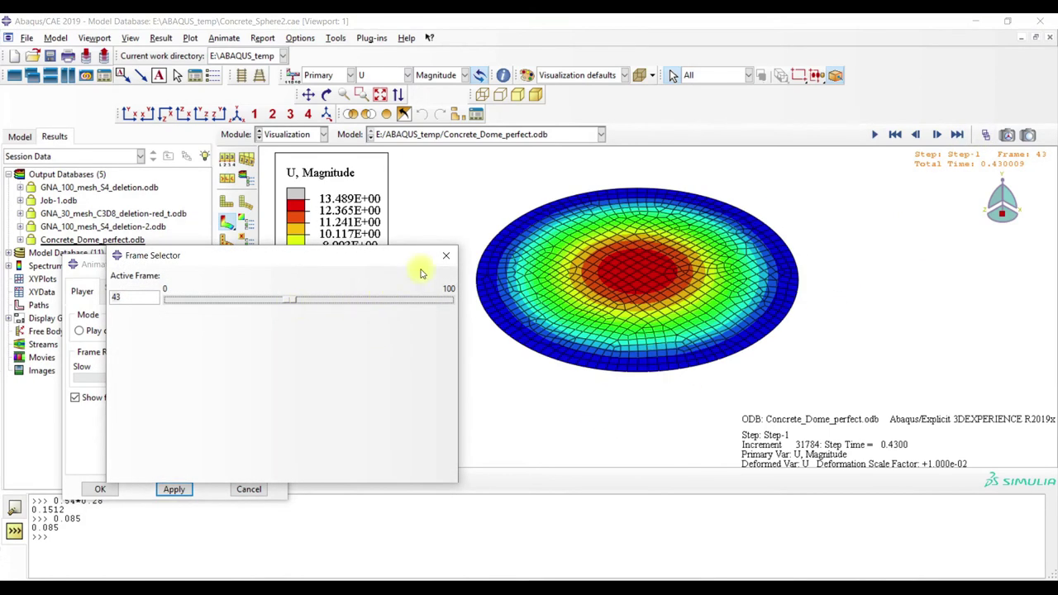
{"action": "left_click", "coordinate": [445, 256]}
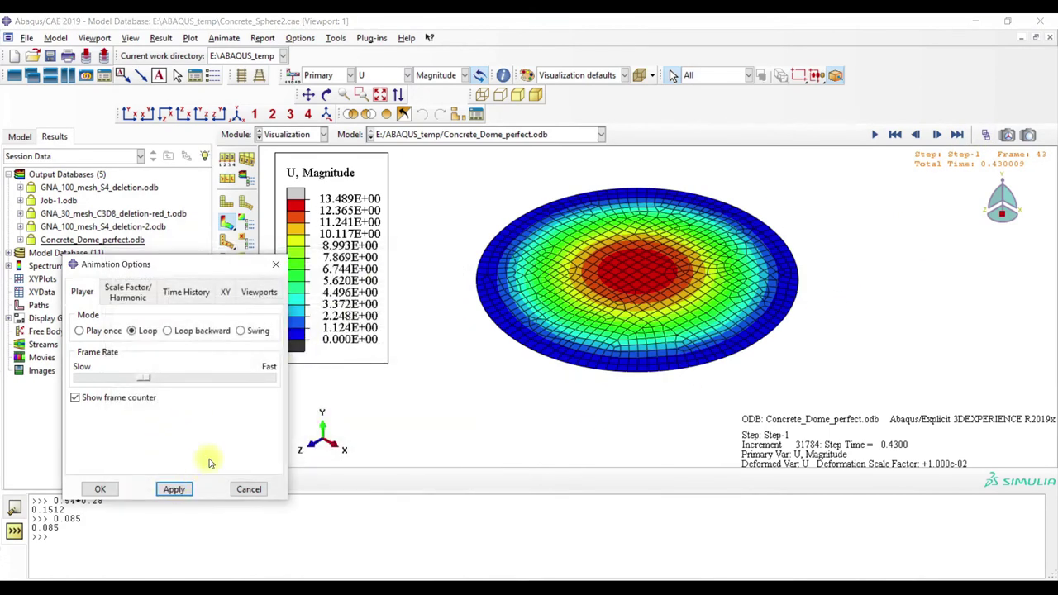
{"action": "left_click_drag", "start_coordinate": [212, 264], "coordinate": [135, 254]}
{"action": "left_click", "coordinate": [250, 306]}
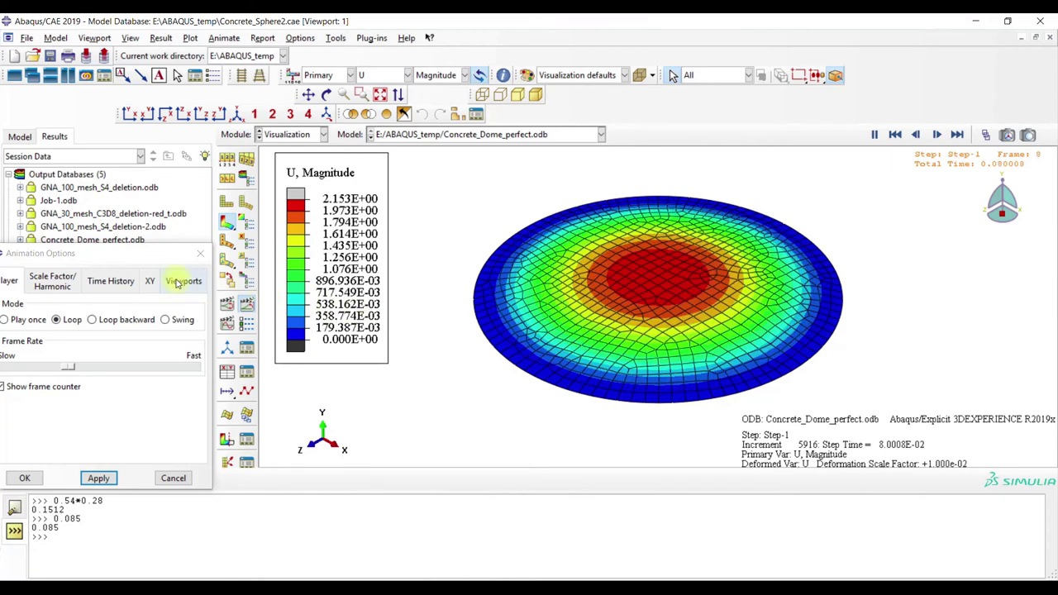
{"action": "left_click_drag", "start_coordinate": [155, 259], "coordinate": [335, 253]}
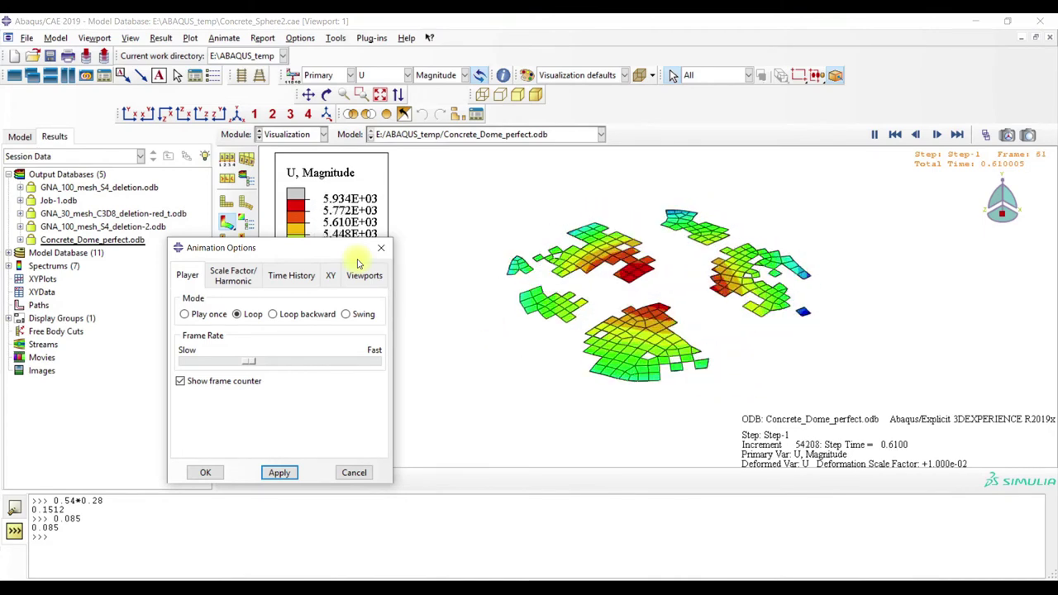
{"action": "left_click", "coordinate": [381, 248]}
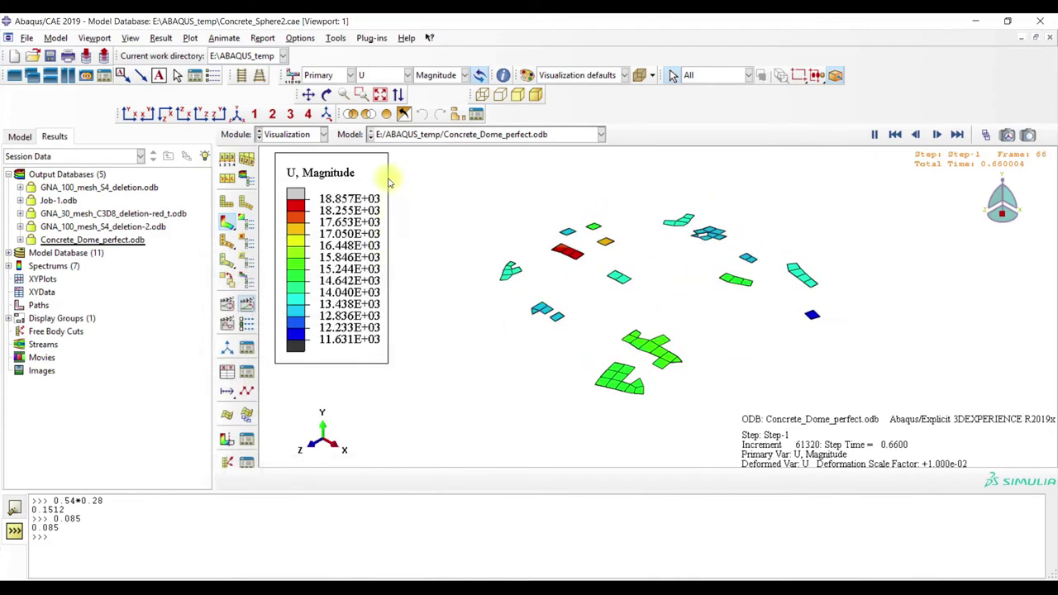
{"action": "left_click", "coordinate": [302, 136]}
{"action": "left_click", "coordinate": [290, 258]}
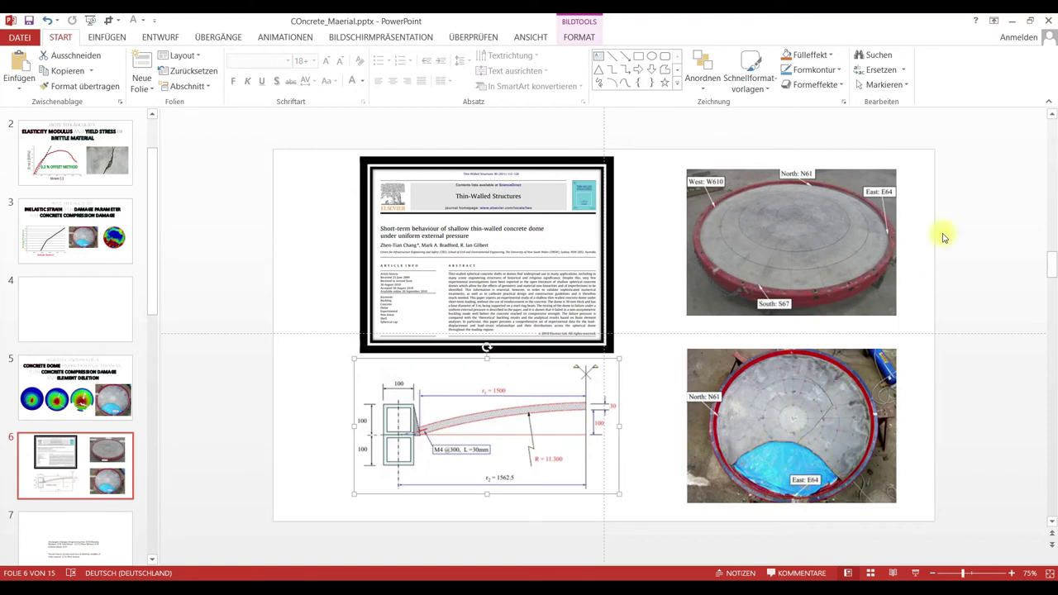
Return to Abaqus/CAE from the PowerPoint slide of dome test photos.
{"action": "left_click", "coordinate": [1012, 24]}
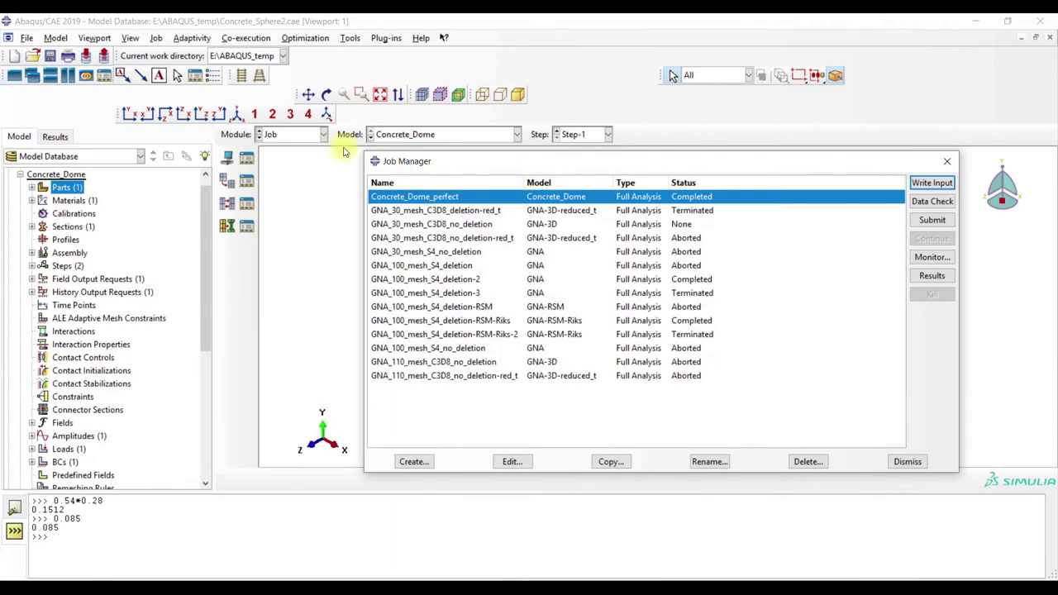
Open the GNA model's Part-2 dome in the Part module, zoomed and isometric.
{"action": "left_click", "coordinate": [420, 134]}
{"action": "left_click", "coordinate": [415, 163]}
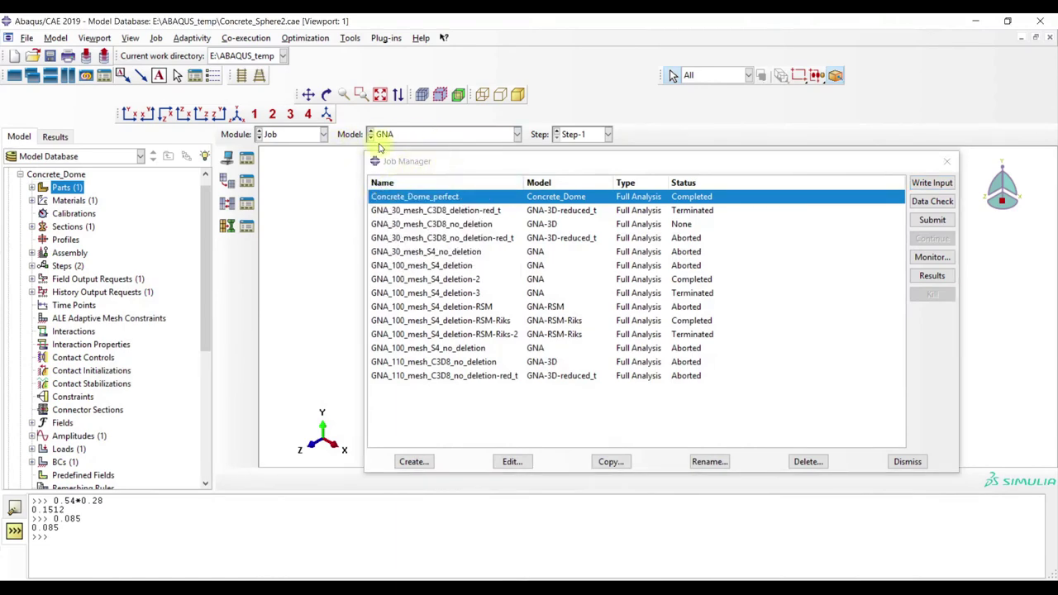
{"action": "left_click", "coordinate": [289, 134]}
{"action": "left_click", "coordinate": [273, 149]}
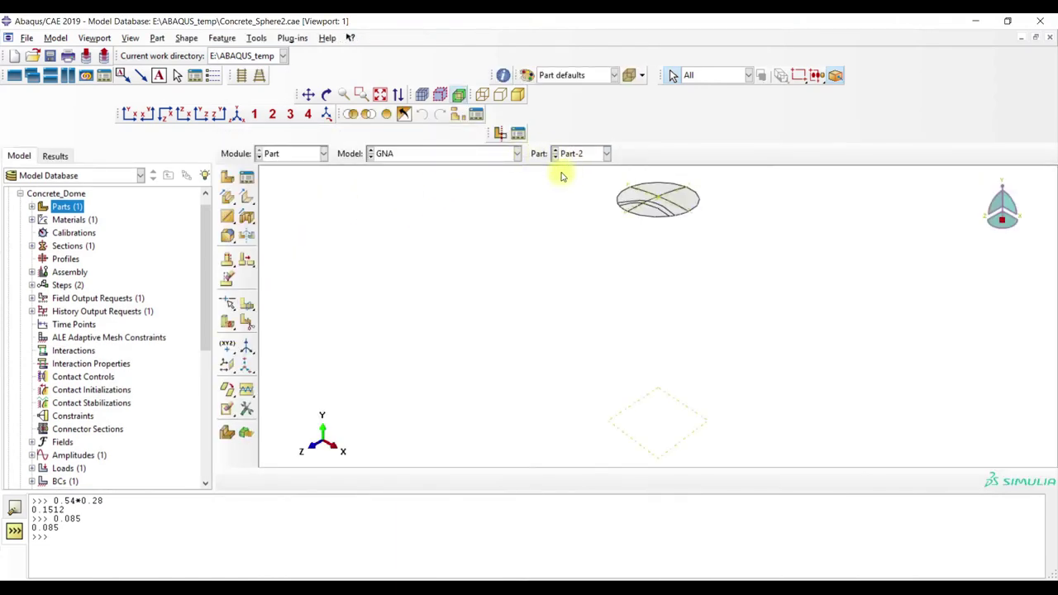
{"action": "left_click", "coordinate": [361, 94]}
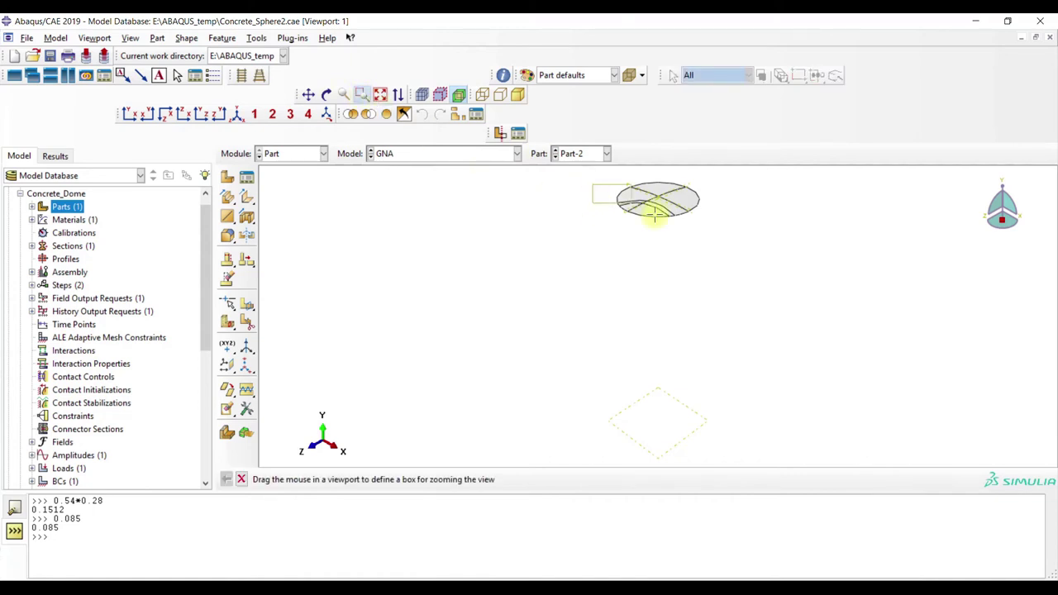
{"action": "left_click_drag", "start_coordinate": [654, 214], "coordinate": [718, 241]}
{"action": "left_click", "coordinate": [163, 115]}
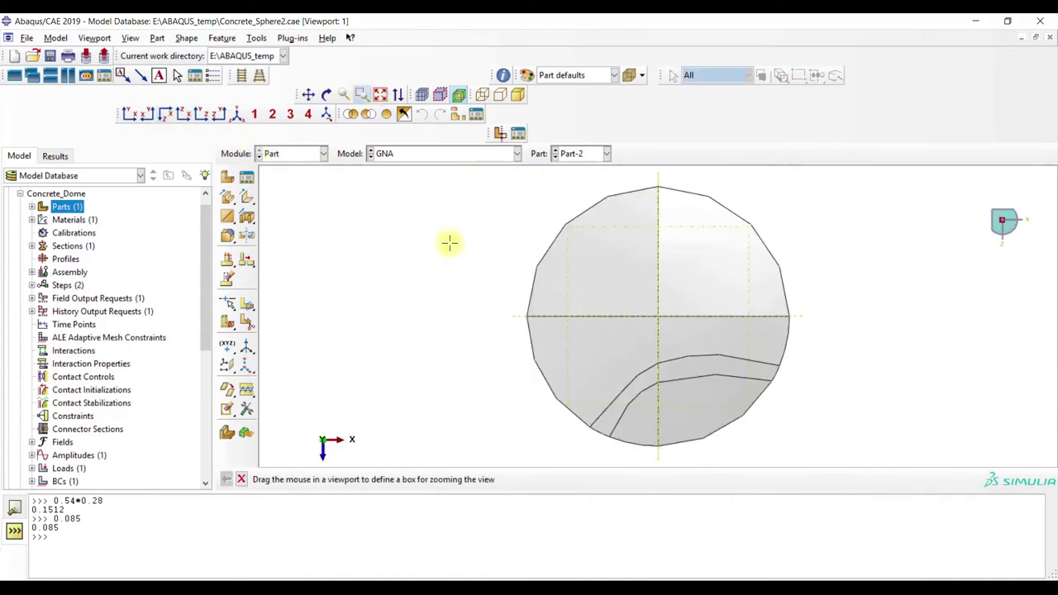
{"action": "left_click", "coordinate": [1014, 232]}
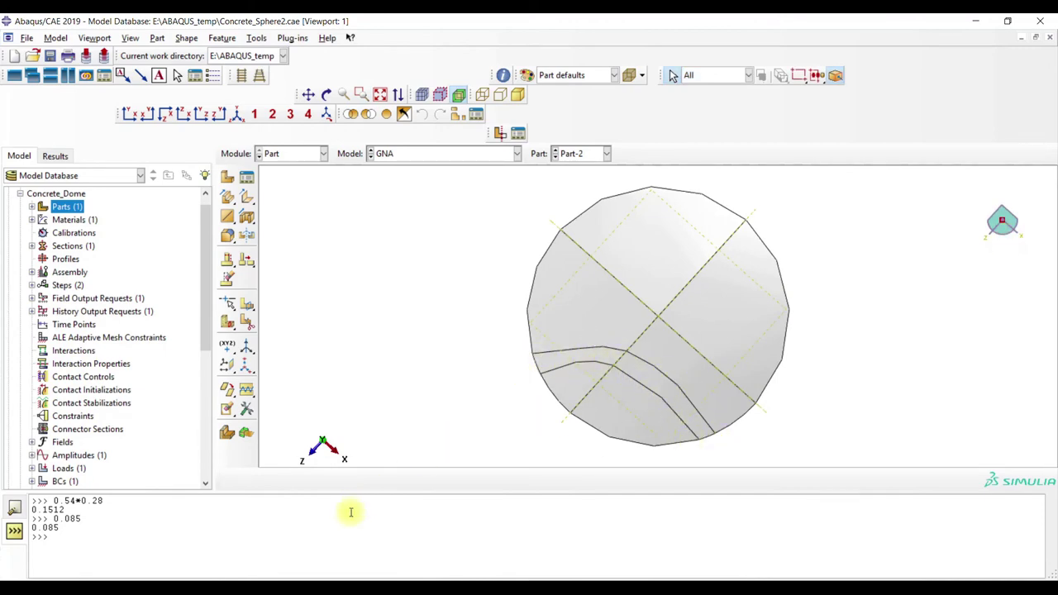
Compare the partitioned dome with the PowerPoint test photos, then minimize PowerPoint.
{"action": "key", "text": "alt+Tab"}
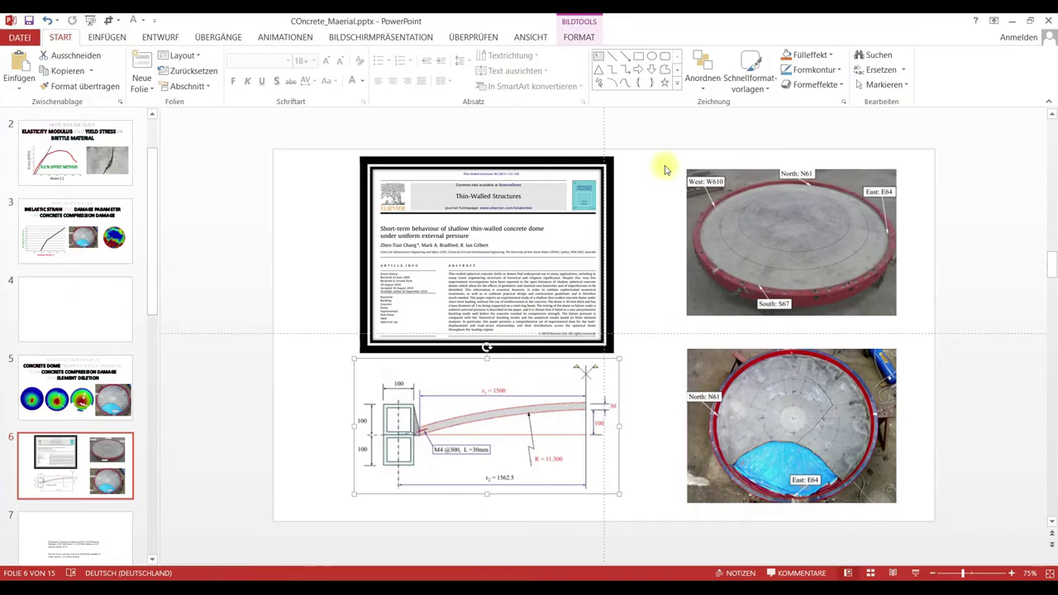
{"action": "left_click_drag", "start_coordinate": [819, 31], "coordinate": [207, 24]}
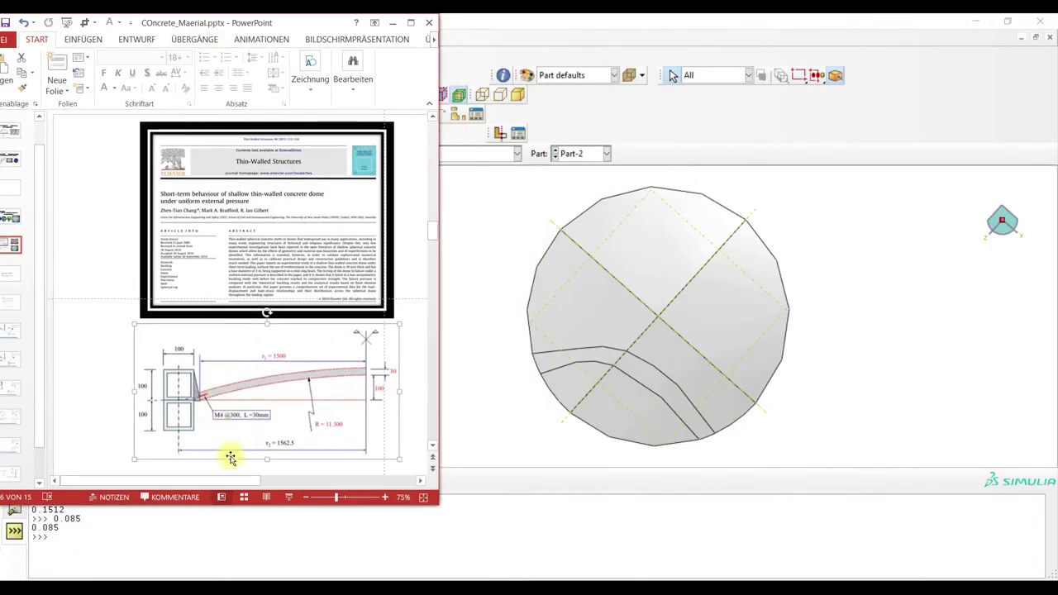
{"action": "left_click_drag", "start_coordinate": [244, 482], "coordinate": [391, 486]}
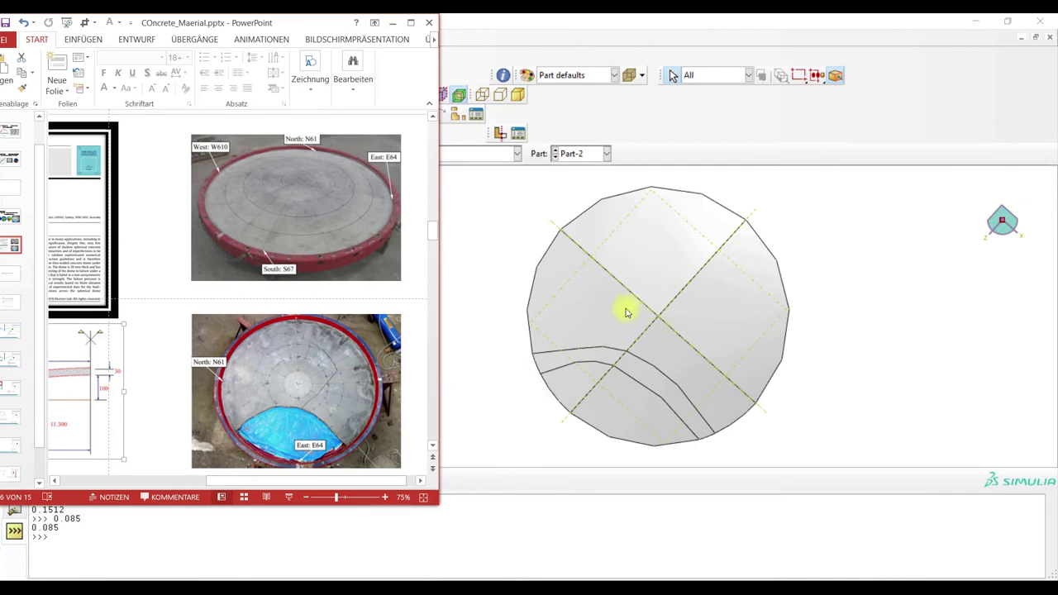
{"action": "left_click", "coordinate": [392, 22]}
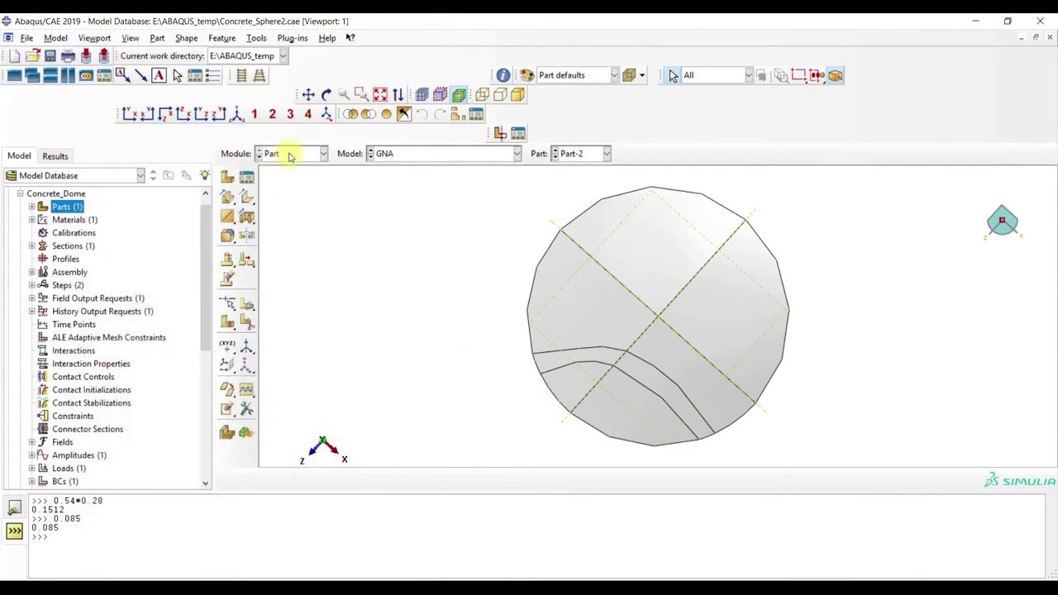
In the Property module, inspect the Set-8 and Set-9 section assignments.
{"action": "left_click", "coordinate": [289, 154]}
{"action": "left_click", "coordinate": [297, 183]}
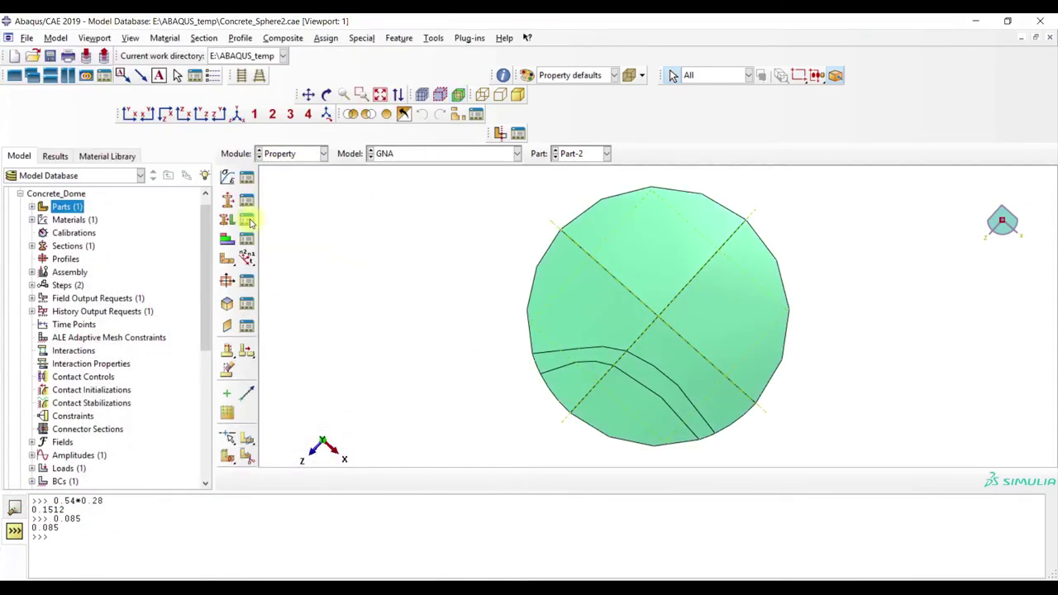
{"action": "left_click", "coordinate": [247, 219]}
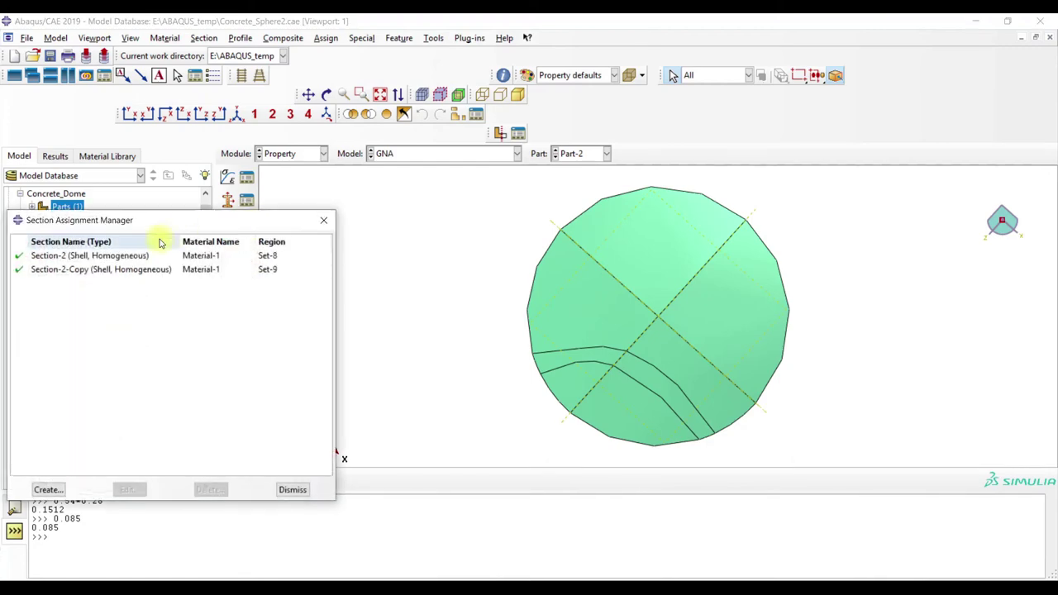
{"action": "double_click", "coordinate": [118, 258]}
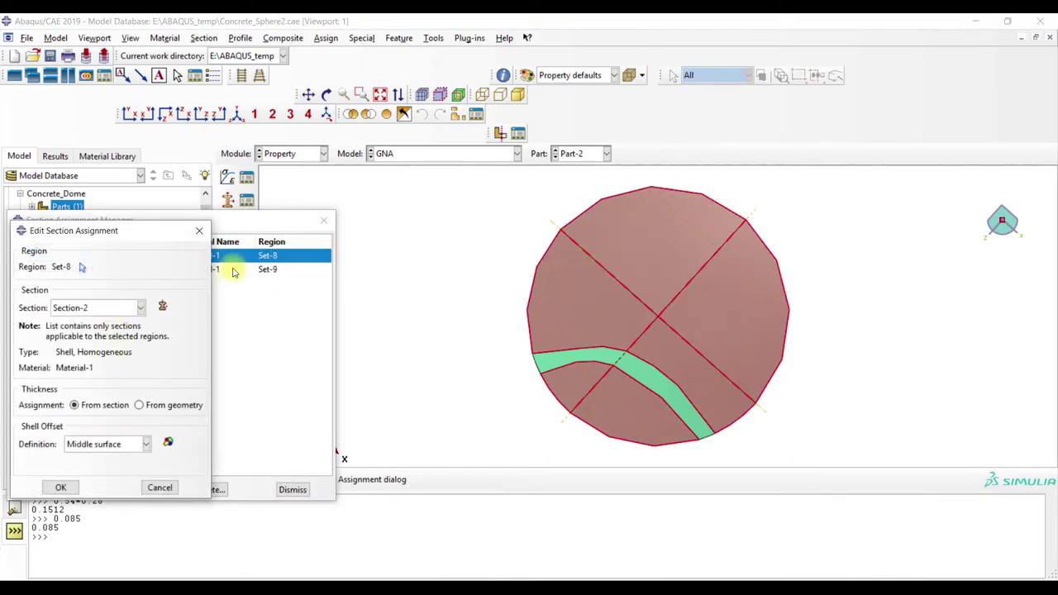
{"action": "left_click", "coordinate": [198, 230]}
{"action": "double_click", "coordinate": [118, 269]}
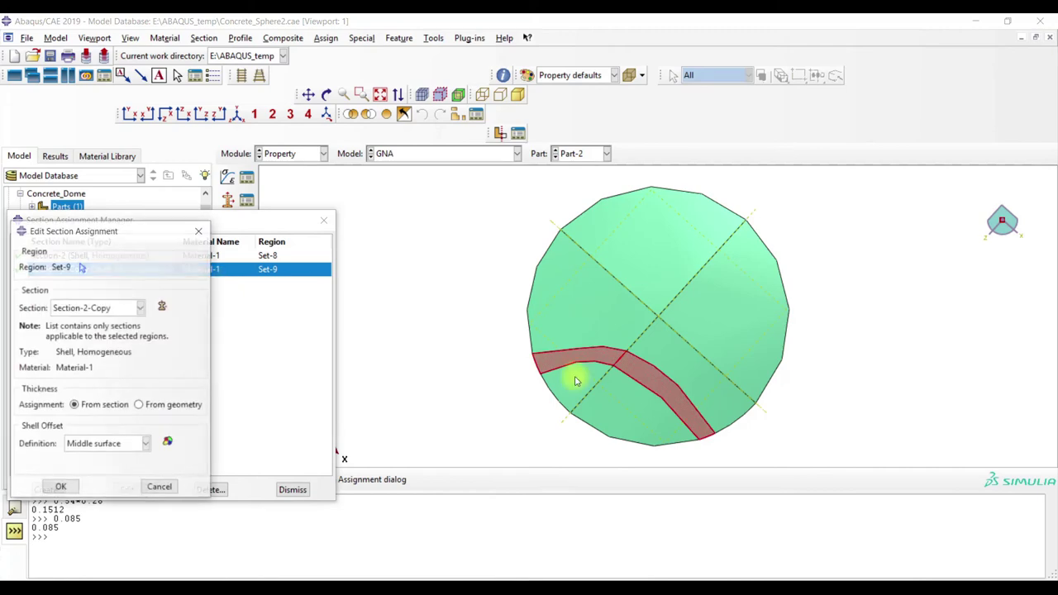
{"action": "left_click", "coordinate": [198, 230]}
{"action": "left_click", "coordinate": [323, 220]}
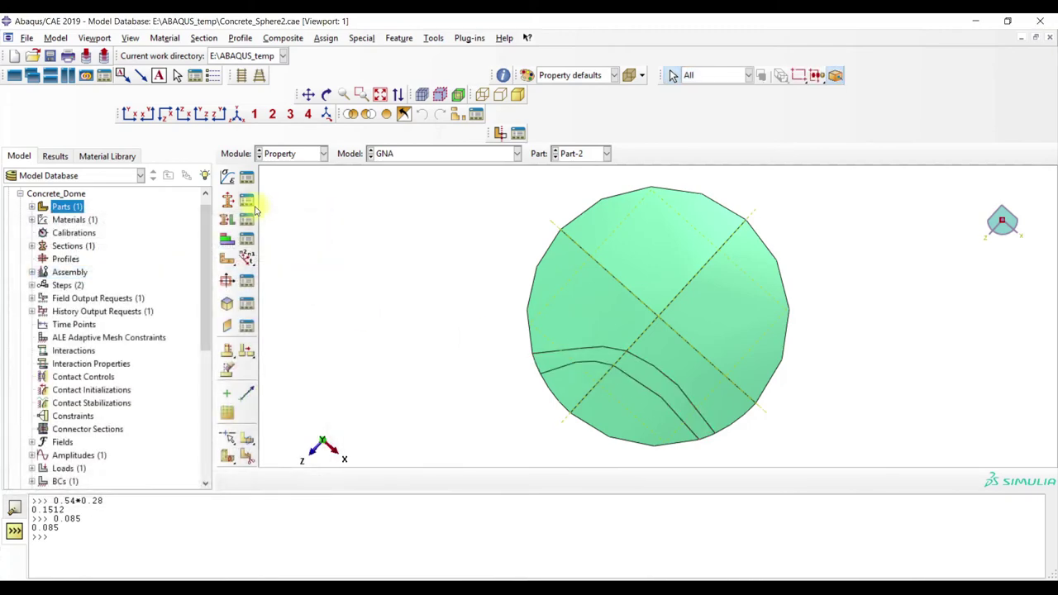
Review Section-2 and Section-2-Copy shell properties without changes, then view the part from the front.
{"action": "left_click", "coordinate": [246, 200]}
{"action": "double_click", "coordinate": [199, 247]}
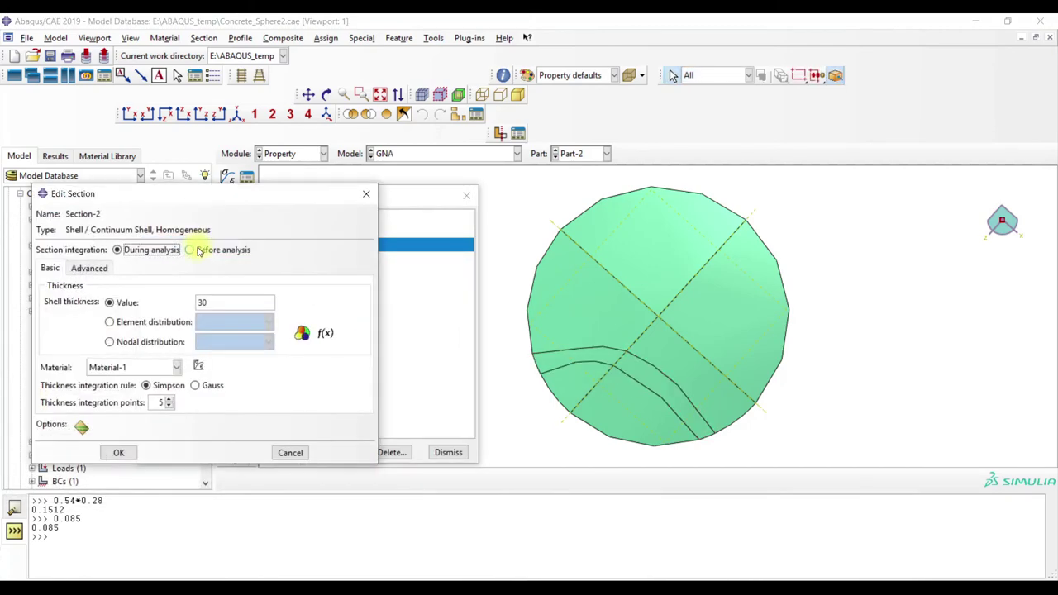
{"action": "left_click", "coordinate": [364, 195]}
{"action": "double_click", "coordinate": [208, 259]}
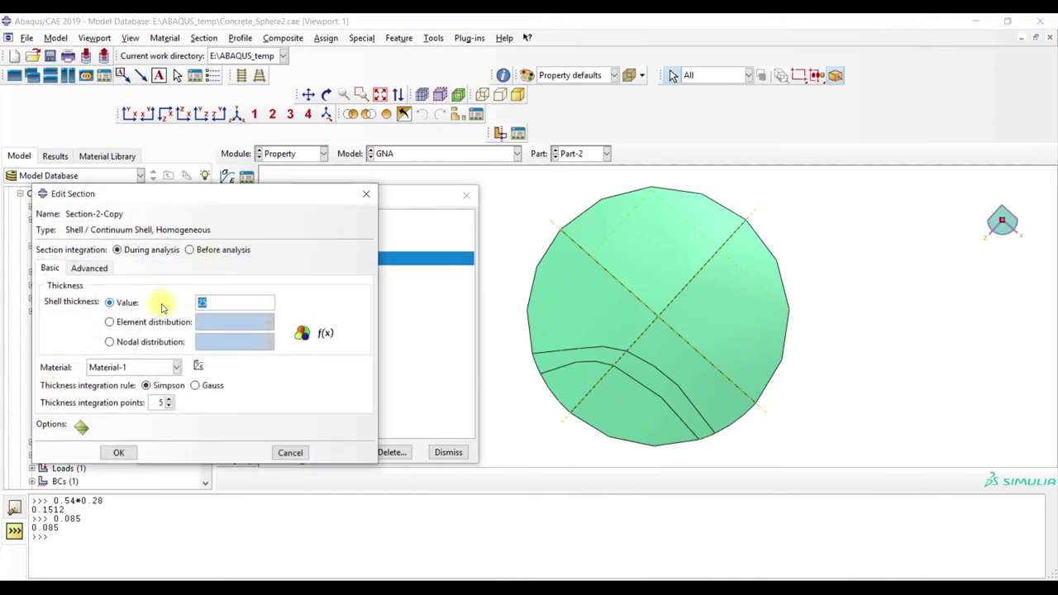
{"action": "left_click", "coordinate": [366, 193]}
{"action": "left_click", "coordinate": [465, 196]}
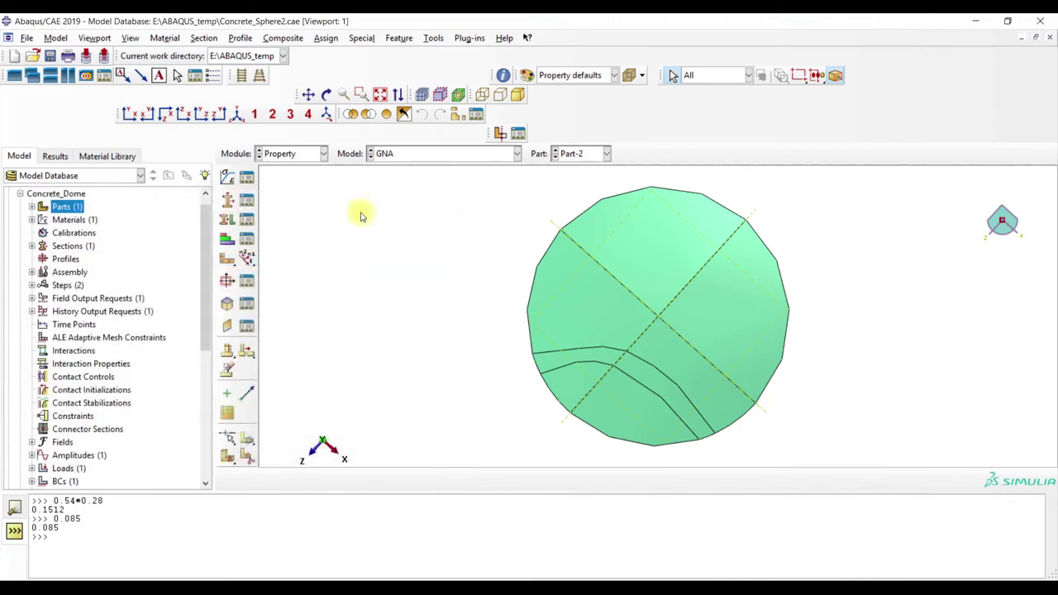
{"action": "left_click", "coordinate": [236, 113]}
{"action": "left_click", "coordinate": [321, 154]}
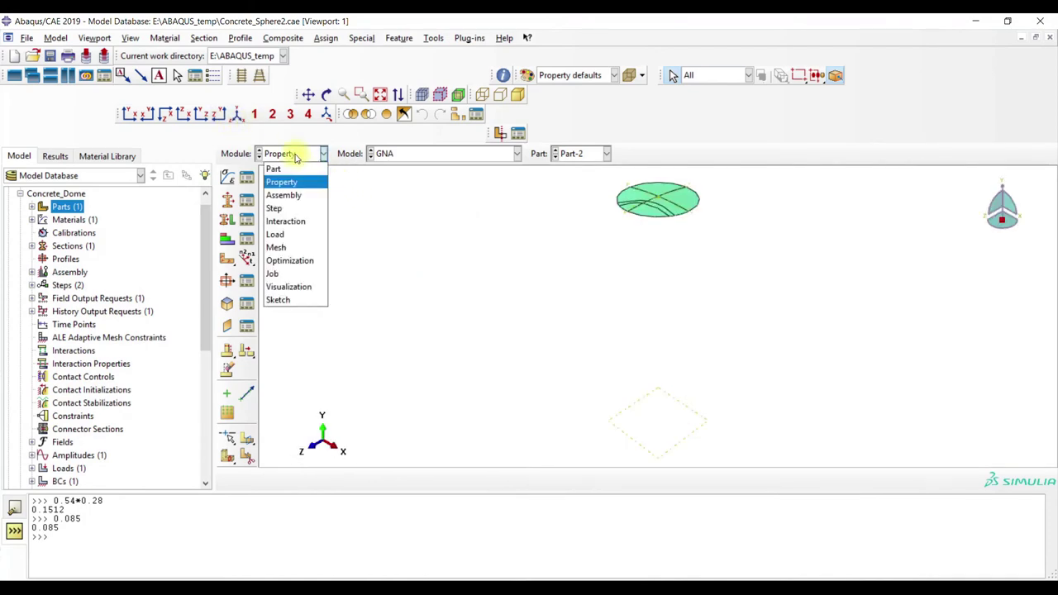
Open GNA_100_mesh_S4_deletion-2 results and plot displacement magnitude U contours.
{"action": "left_click", "coordinate": [291, 273]}
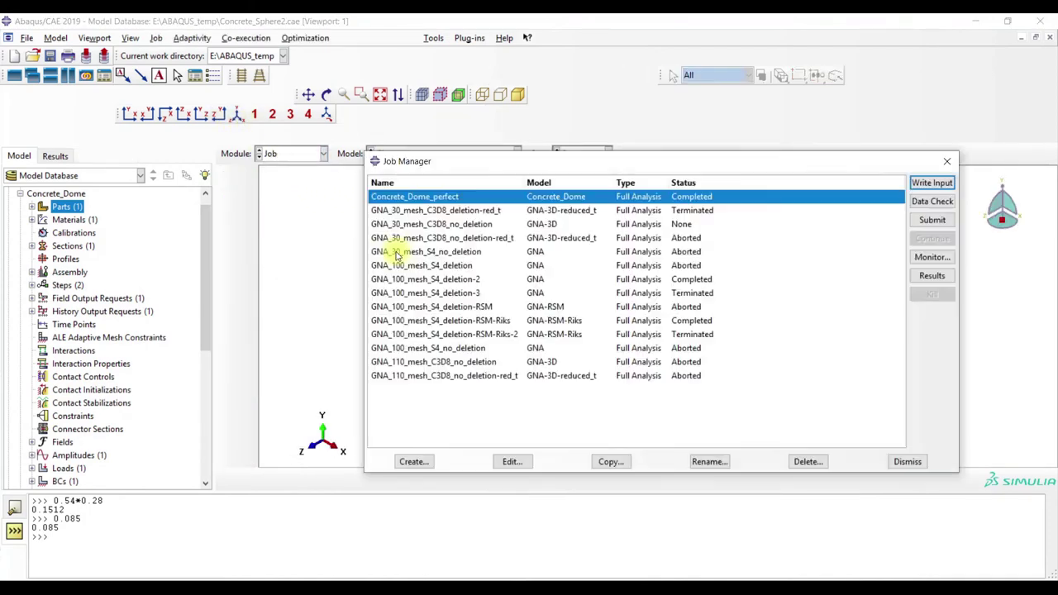
{"action": "left_click", "coordinate": [507, 285]}
{"action": "left_click", "coordinate": [931, 275]}
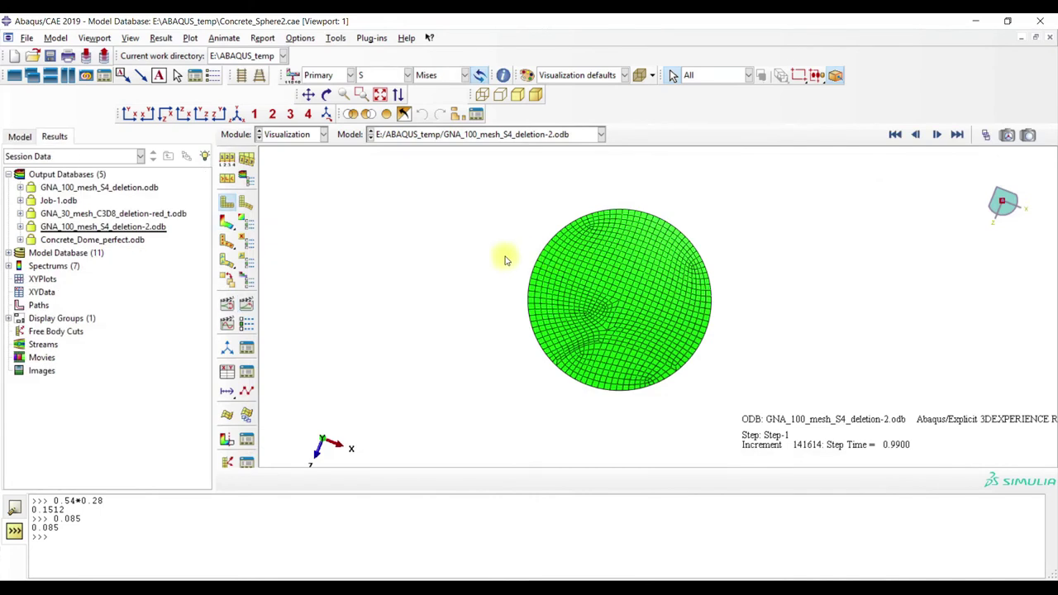
{"action": "left_click", "coordinate": [229, 225]}
{"action": "left_click", "coordinate": [380, 76]}
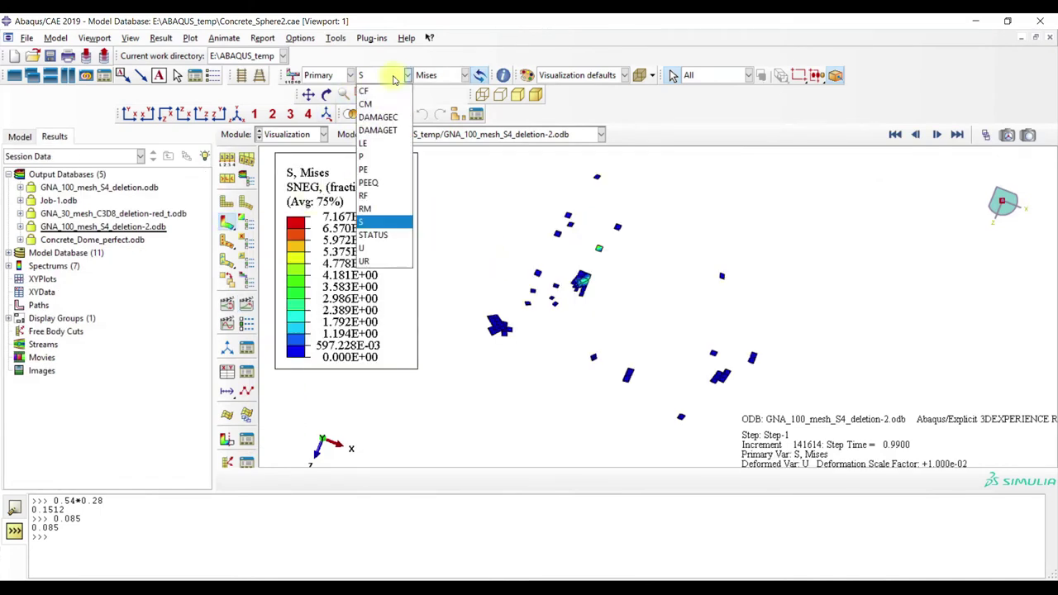
{"action": "left_click", "coordinate": [384, 255]}
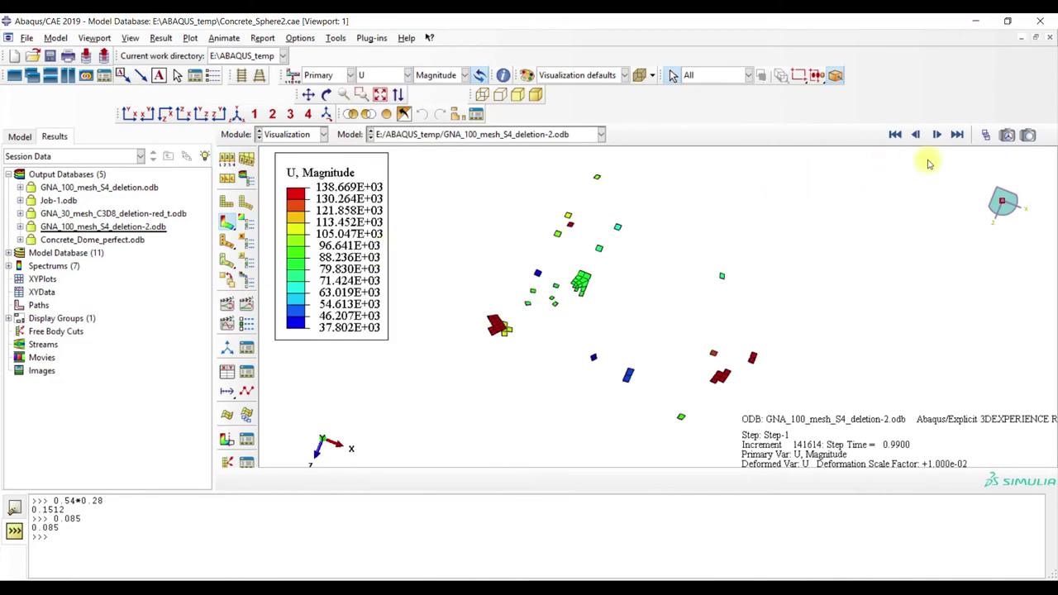
Step to the frames where cracks appear and compare them with the test photos.
{"action": "left_click", "coordinate": [985, 136]}
{"action": "left_click_drag", "start_coordinate": [448, 299], "coordinate": [332, 302]}
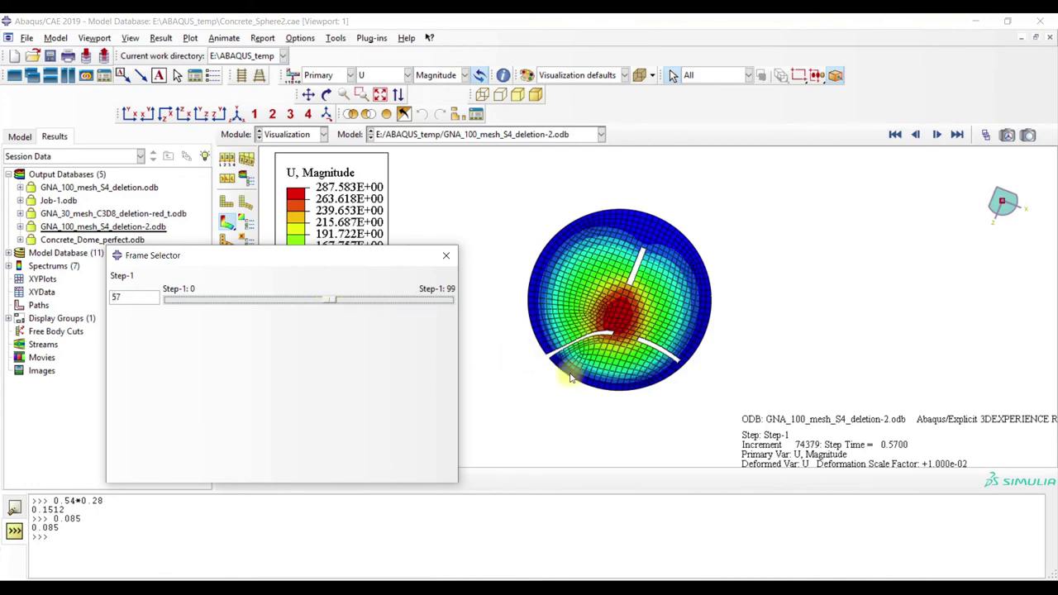
{"action": "left_click", "coordinate": [283, 587]}
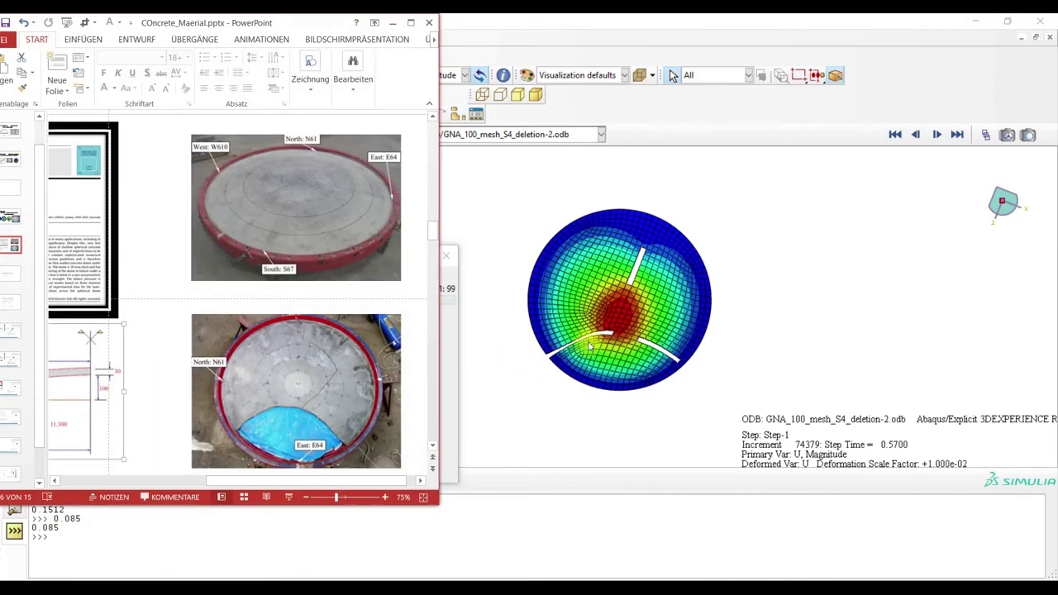
{"action": "left_click", "coordinate": [452, 345]}
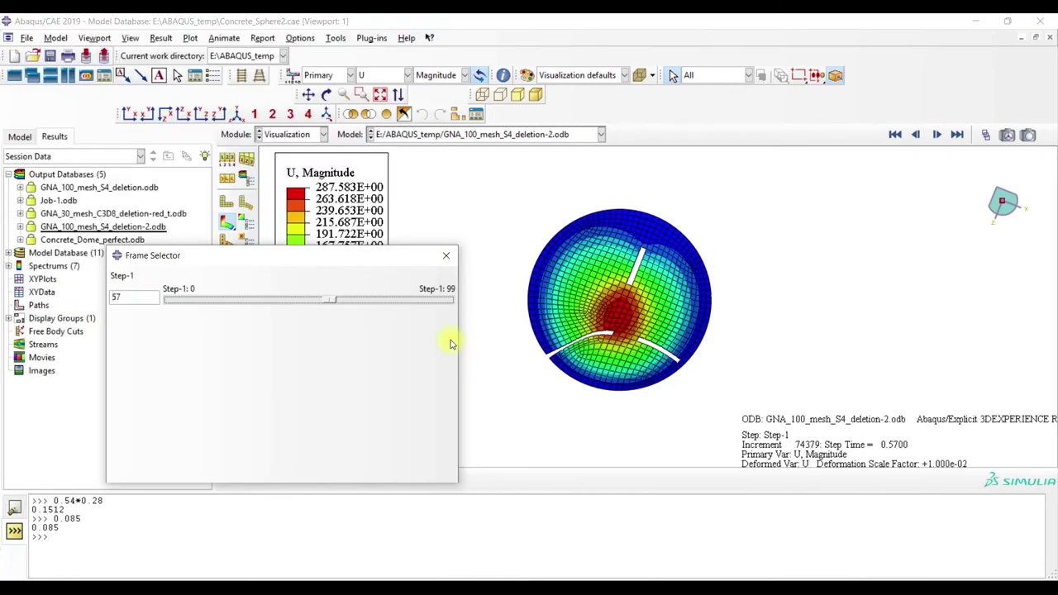
{"action": "mouse_move", "coordinate": [332, 303]}
{"action": "left_mouse_down"}
{"action": "mouse_move", "coordinate": [437, 307]}
{"action": "mouse_move", "coordinate": [334, 315]}
{"action": "left_mouse_up"}
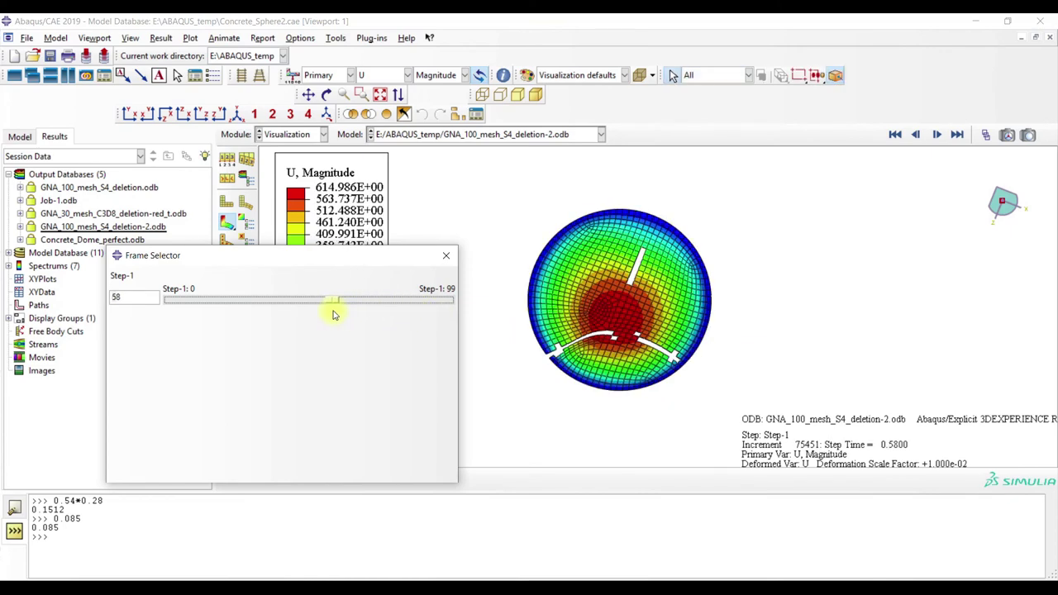
{"action": "left_click", "coordinate": [301, 579]}
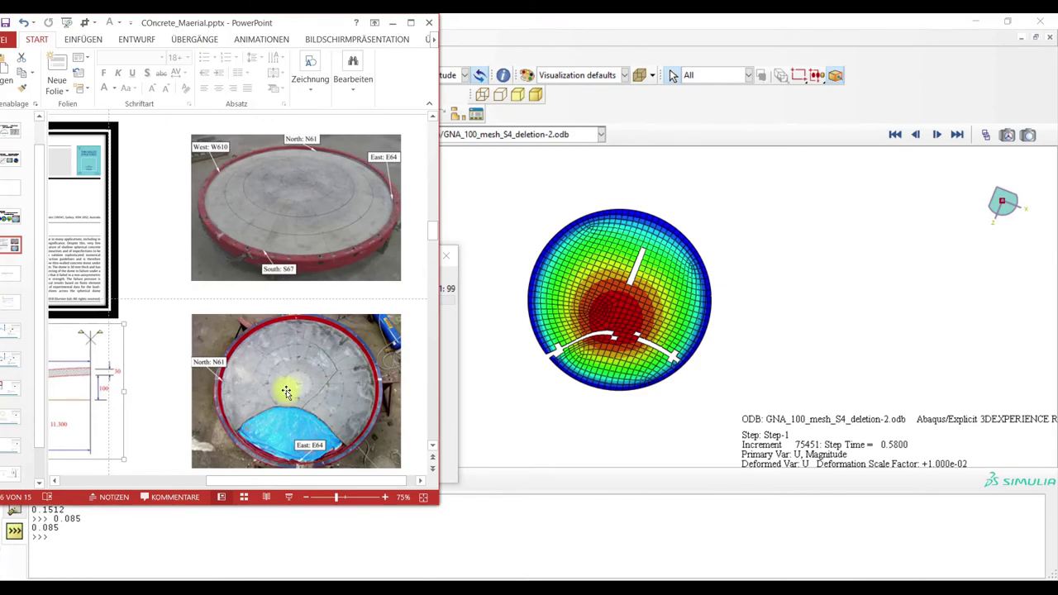
{"action": "left_click", "coordinate": [393, 23]}
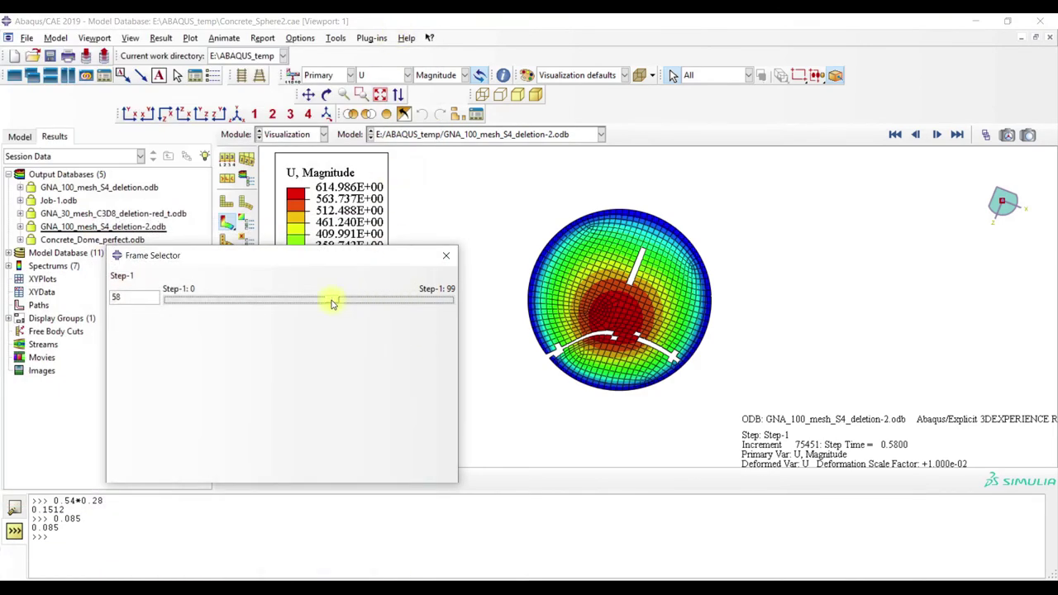
{"action": "mouse_move", "coordinate": [332, 303]}
{"action": "left_mouse_down"}
{"action": "mouse_move", "coordinate": [345, 298]}
{"action": "mouse_move", "coordinate": [327, 302]}
{"action": "left_mouse_up"}
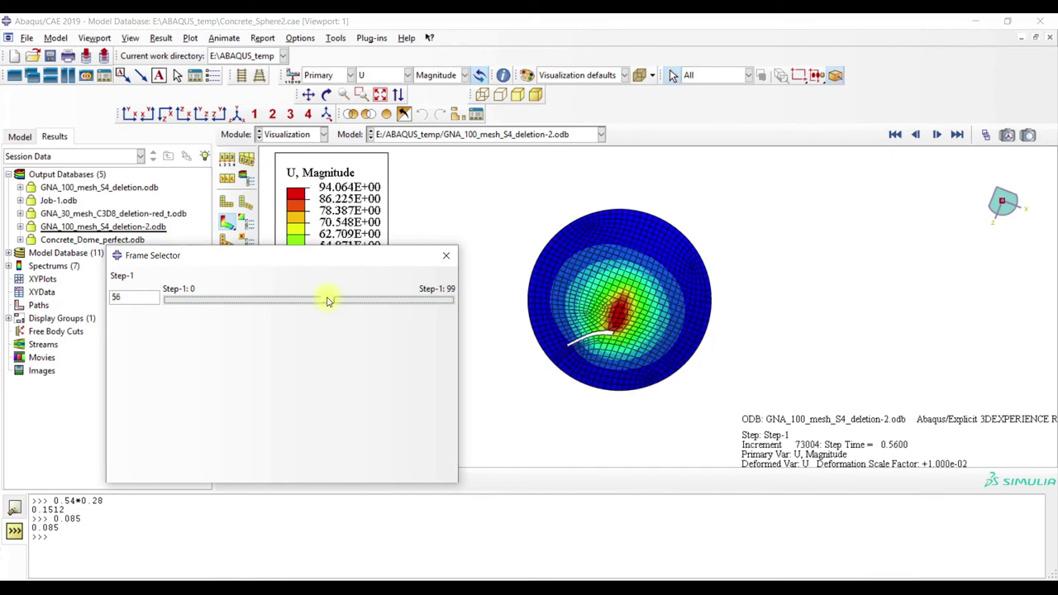
Plot pressure P around the crack-onset frame, then return to the Job module.
{"action": "left_click", "coordinate": [389, 75]}
{"action": "left_click", "coordinate": [376, 158]}
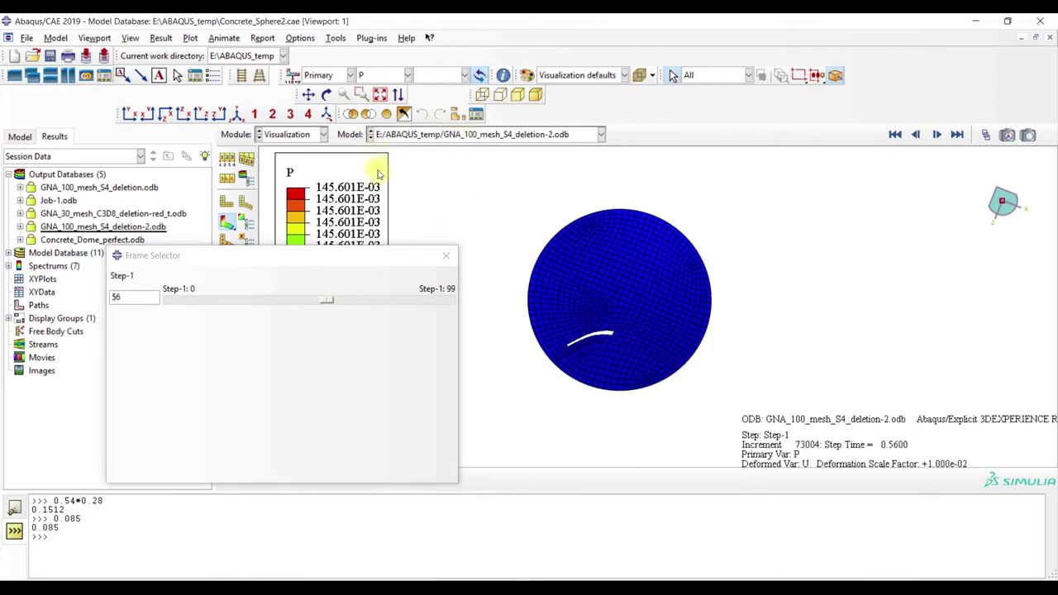
{"action": "left_click", "coordinate": [936, 136]}
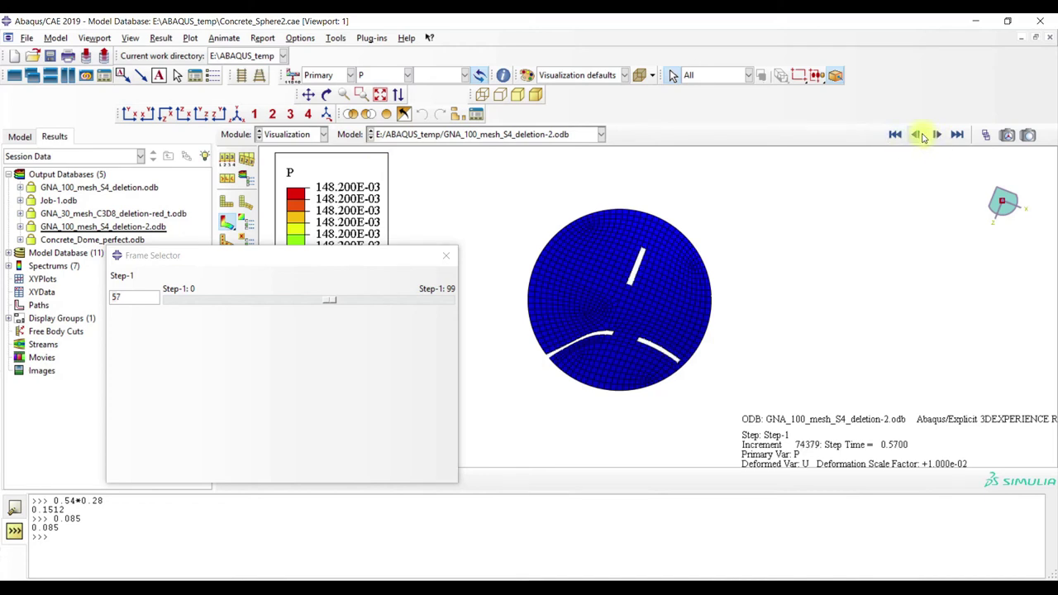
{"action": "left_click", "coordinate": [922, 134]}
{"action": "left_click", "coordinate": [922, 134]}
{"action": "left_click", "coordinate": [445, 258]}
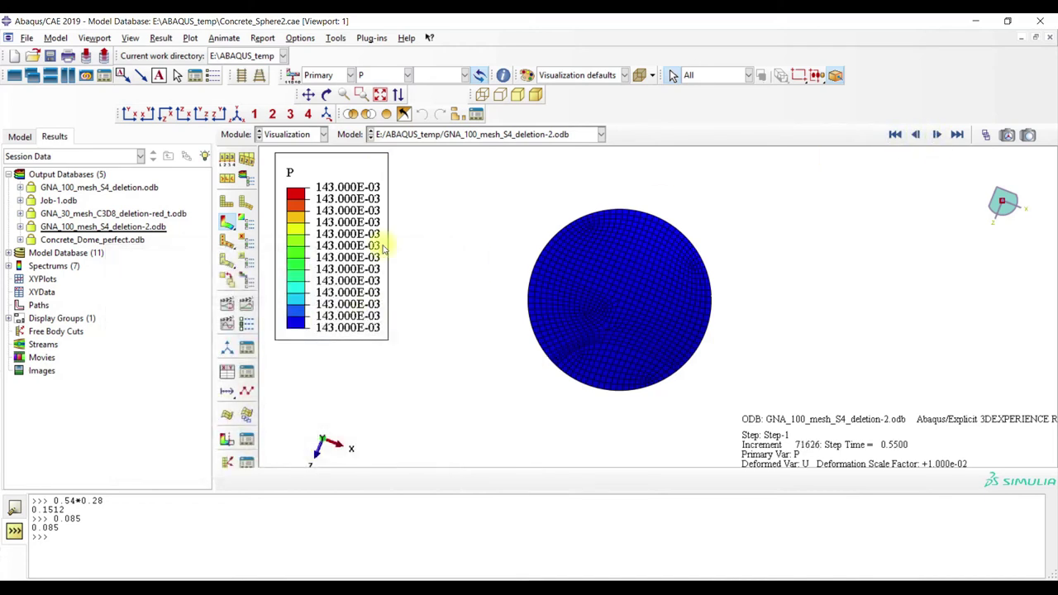
{"action": "left_click", "coordinate": [238, 115]}
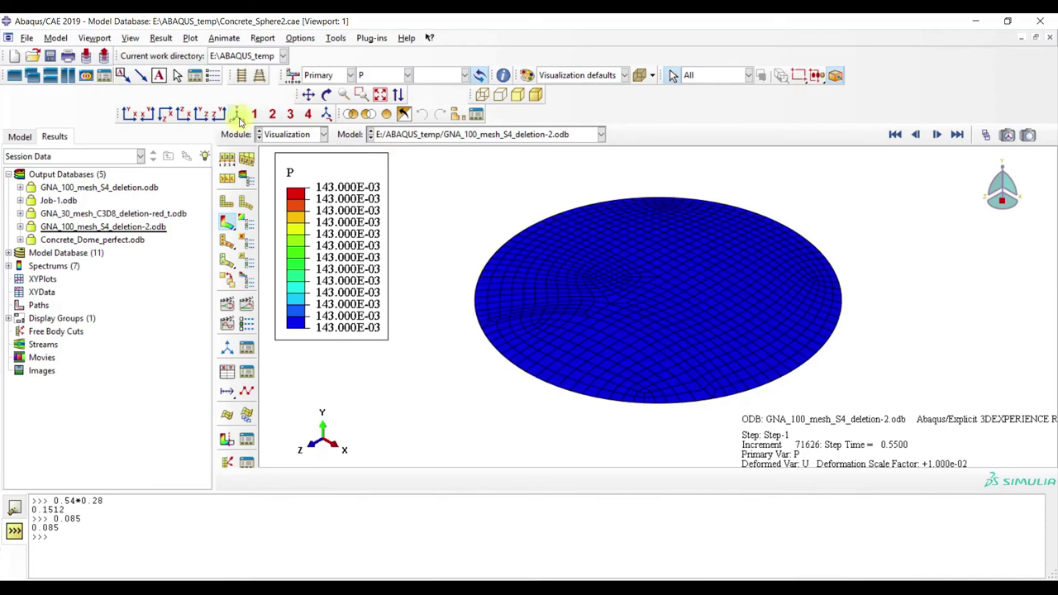
{"action": "left_click", "coordinate": [291, 137]}
{"action": "left_click", "coordinate": [290, 251]}
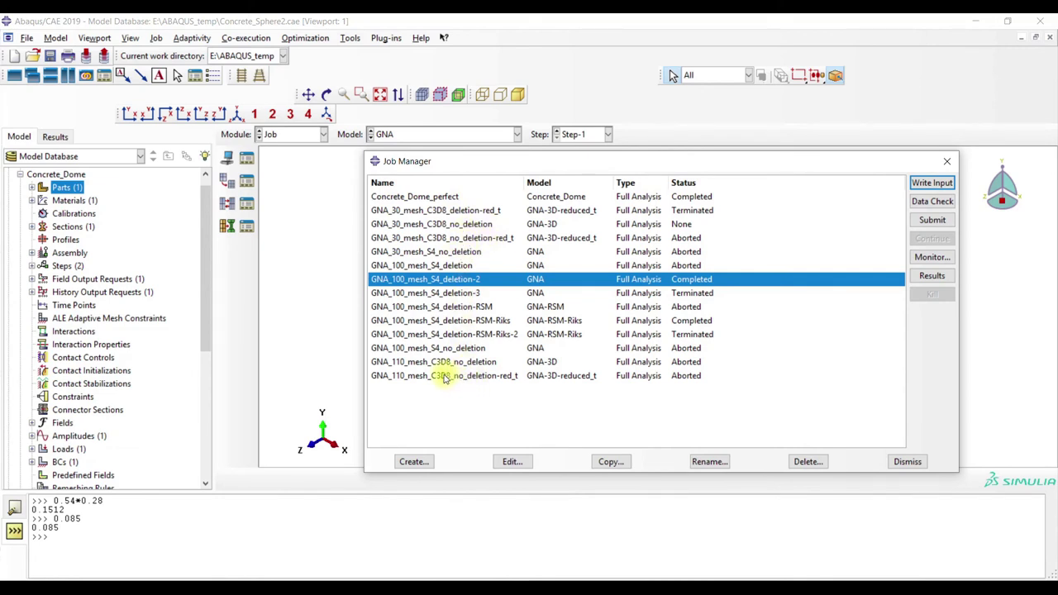
Open GNA_30_mesh_C3D8_deletion-red_t.odb, plot Mises contours, and go back to frame 2.
{"action": "left_click", "coordinate": [60, 141]}
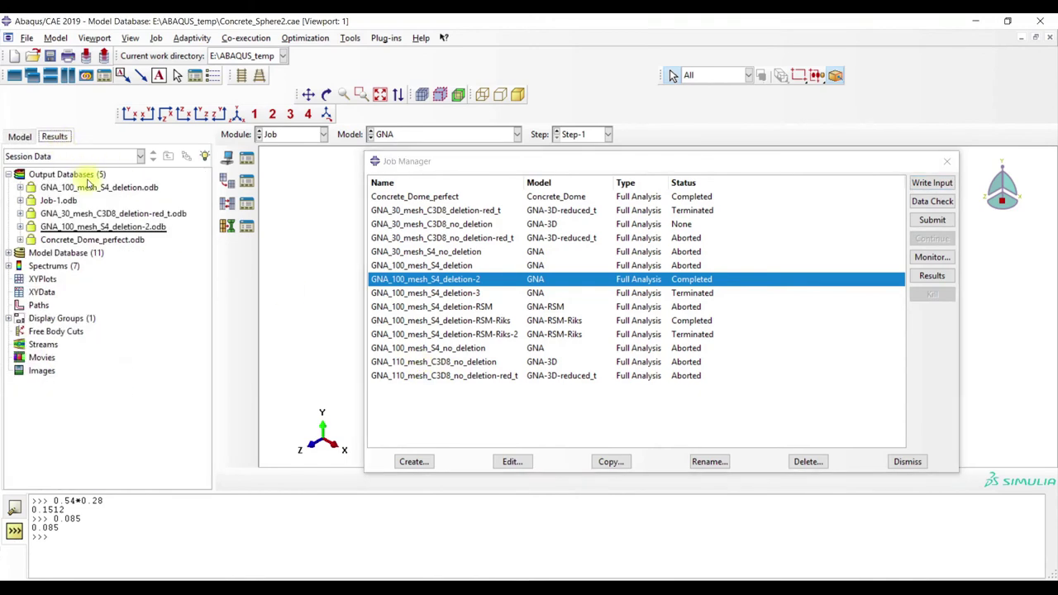
{"action": "double_click", "coordinate": [78, 173]}
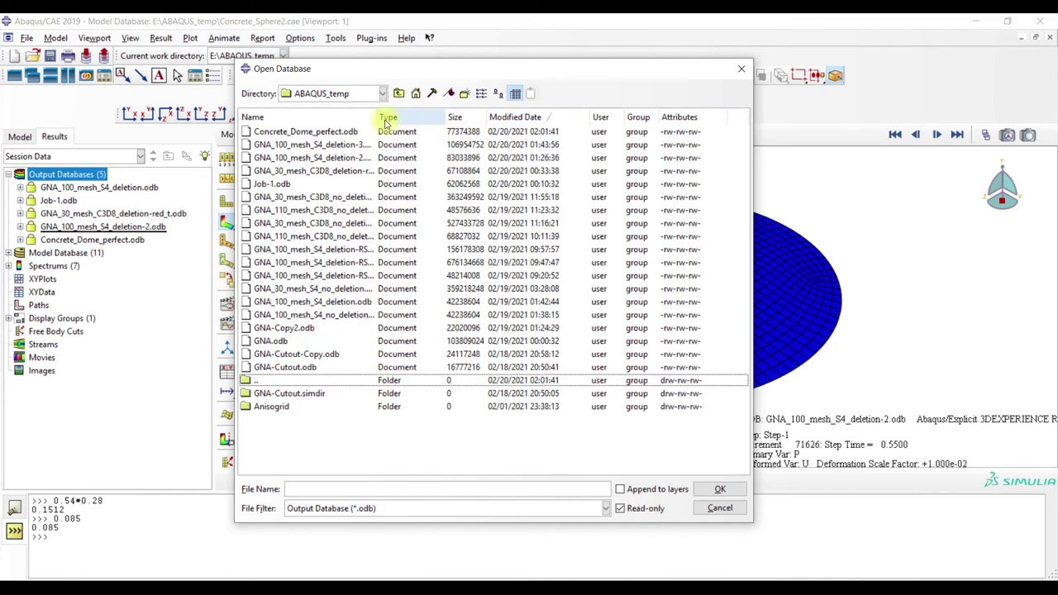
{"action": "left_click", "coordinate": [342, 171]}
{"action": "left_click", "coordinate": [717, 489]}
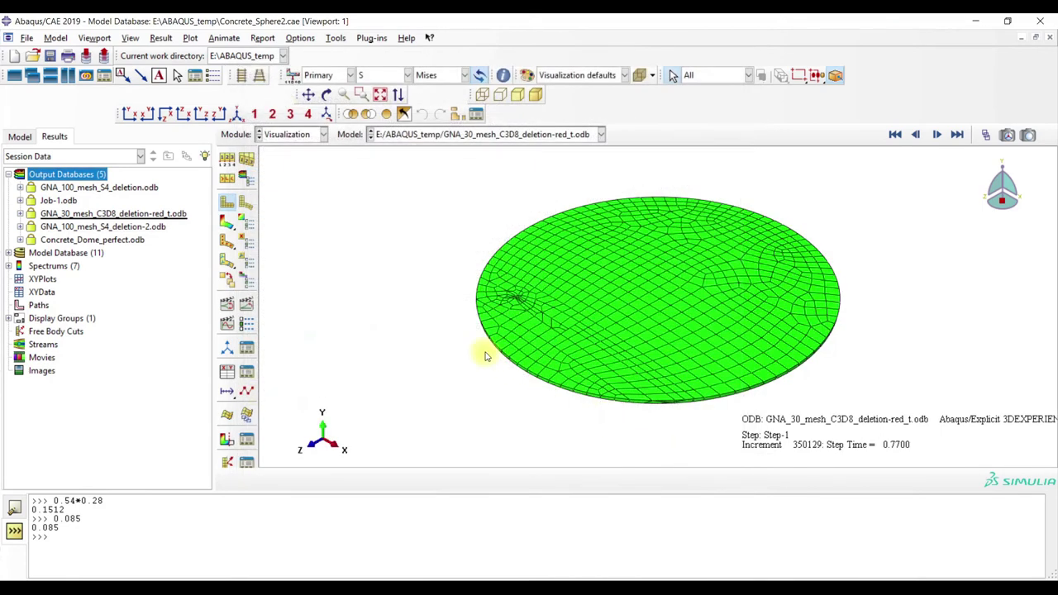
{"action": "left_click", "coordinate": [230, 228]}
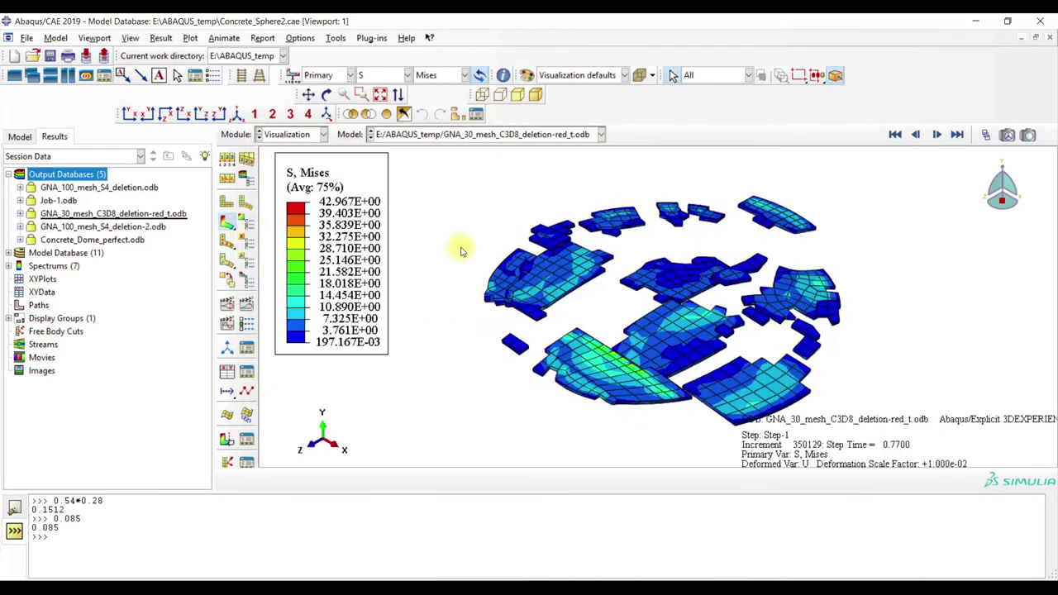
{"action": "scroll", "coordinate": [484, 276], "scroll_direction": "up", "scroll_amount": 2}
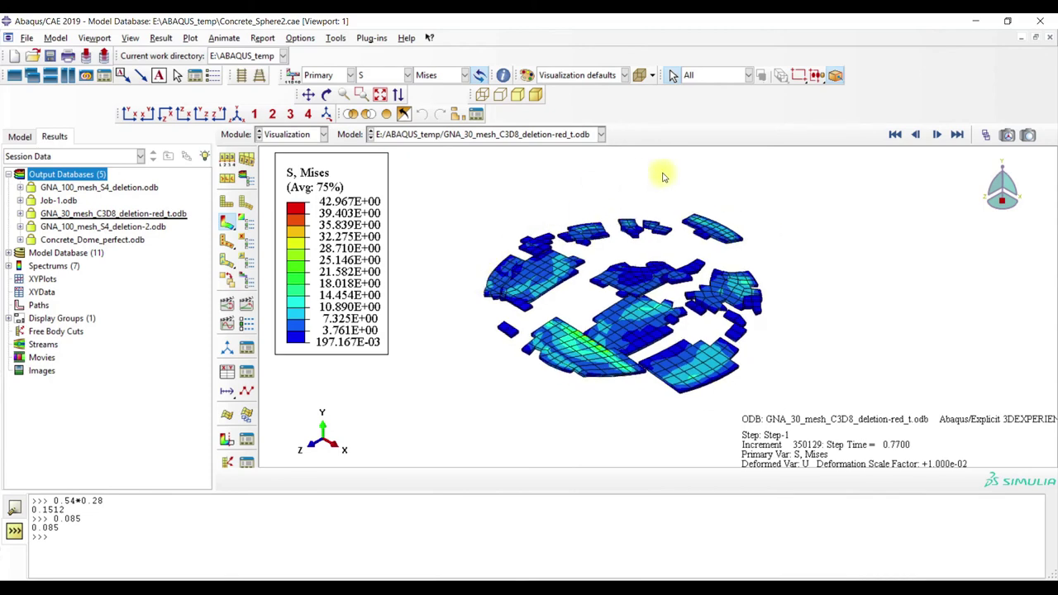
{"action": "left_click", "coordinate": [985, 135]}
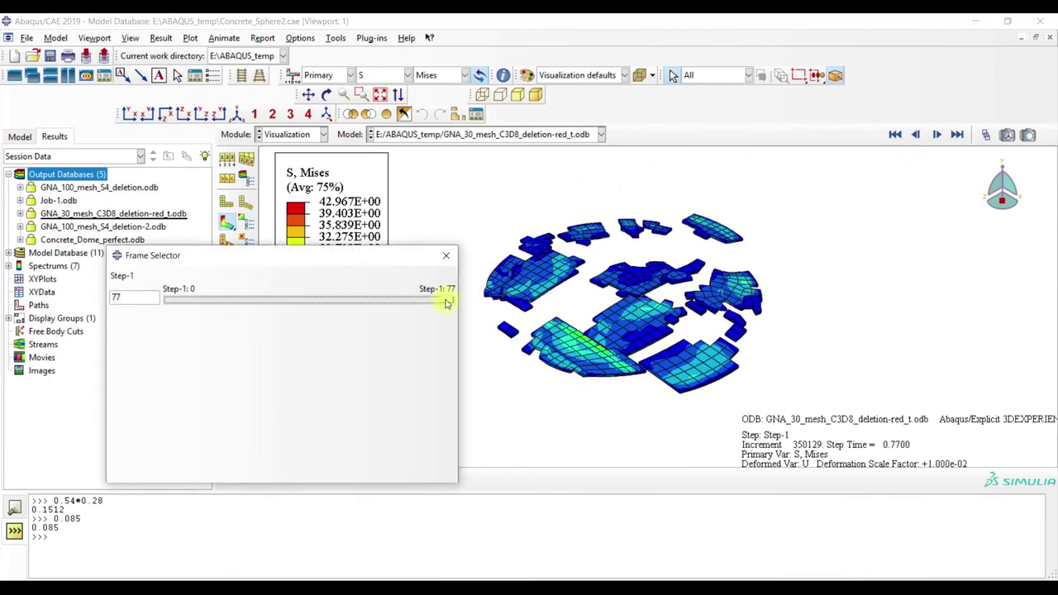
{"action": "left_click_drag", "start_coordinate": [444, 300], "coordinate": [179, 301]}
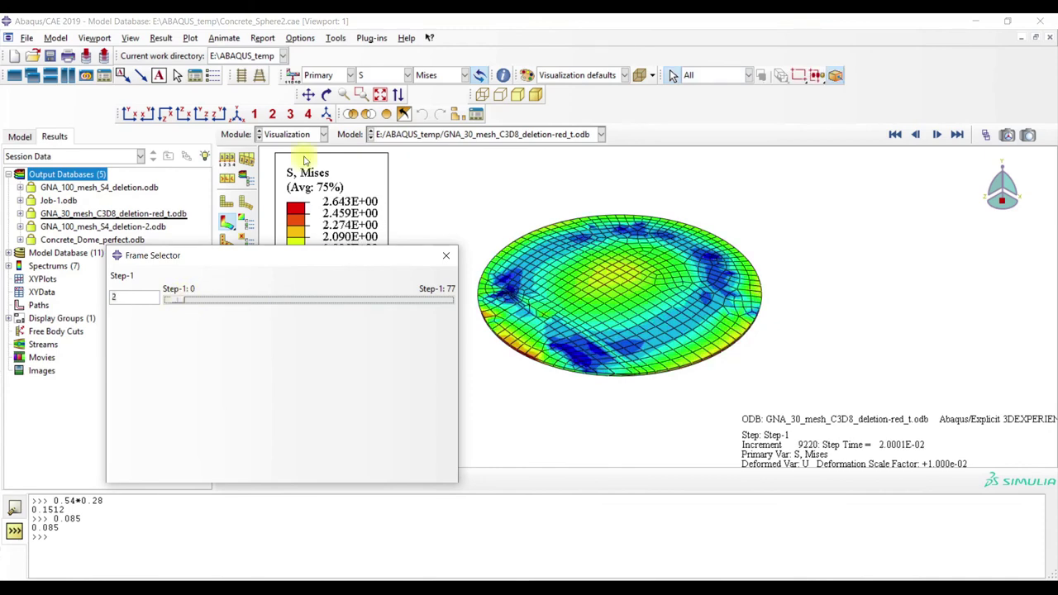
Plot displacement U on the solid dome and step through the fracturing frames.
{"action": "left_click", "coordinate": [378, 76]}
{"action": "left_click", "coordinate": [378, 213]}
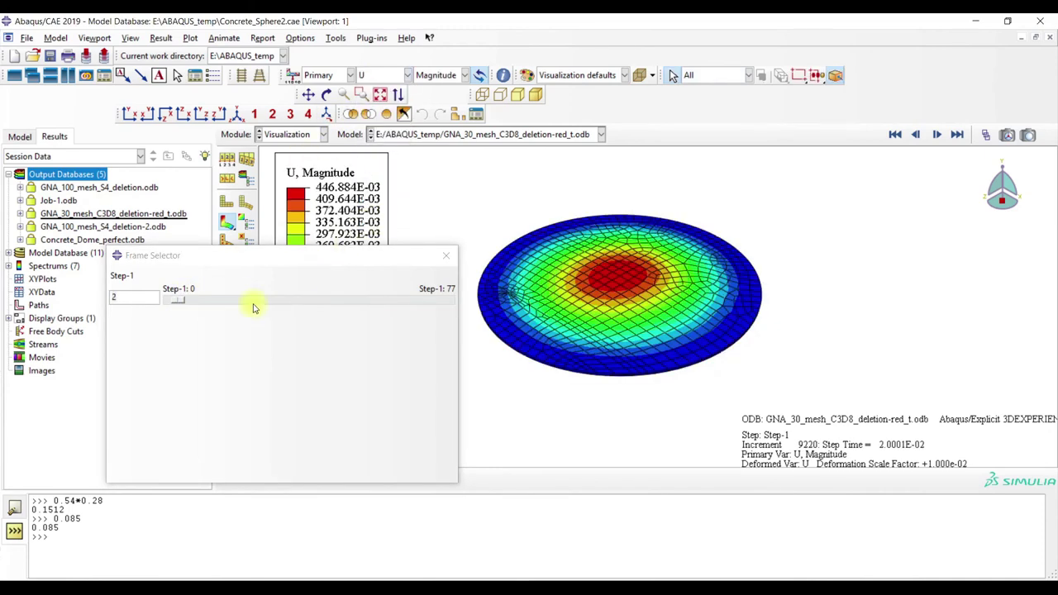
{"action": "left_click_drag", "start_coordinate": [182, 308], "coordinate": [228, 301]}
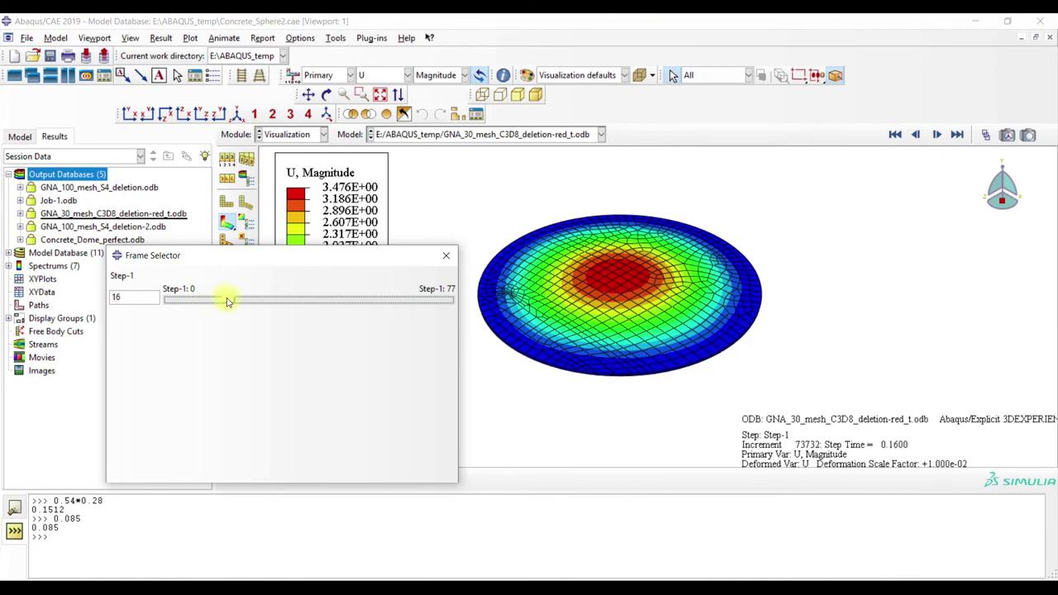
{"action": "left_click", "coordinate": [225, 160]}
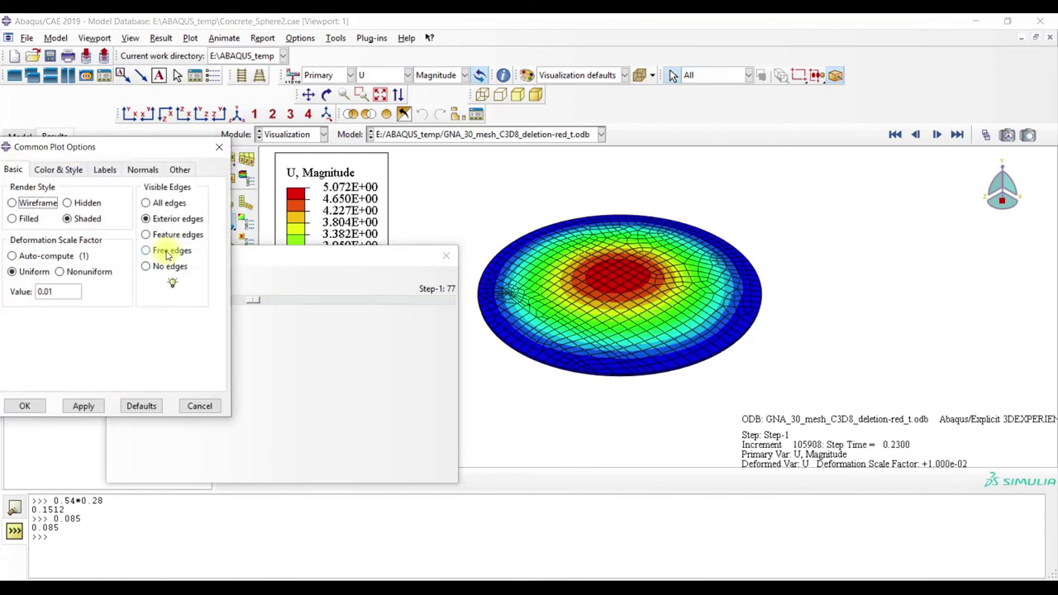
{"action": "left_click", "coordinate": [219, 146]}
{"action": "left_click_drag", "start_coordinate": [255, 300], "coordinate": [262, 304]}
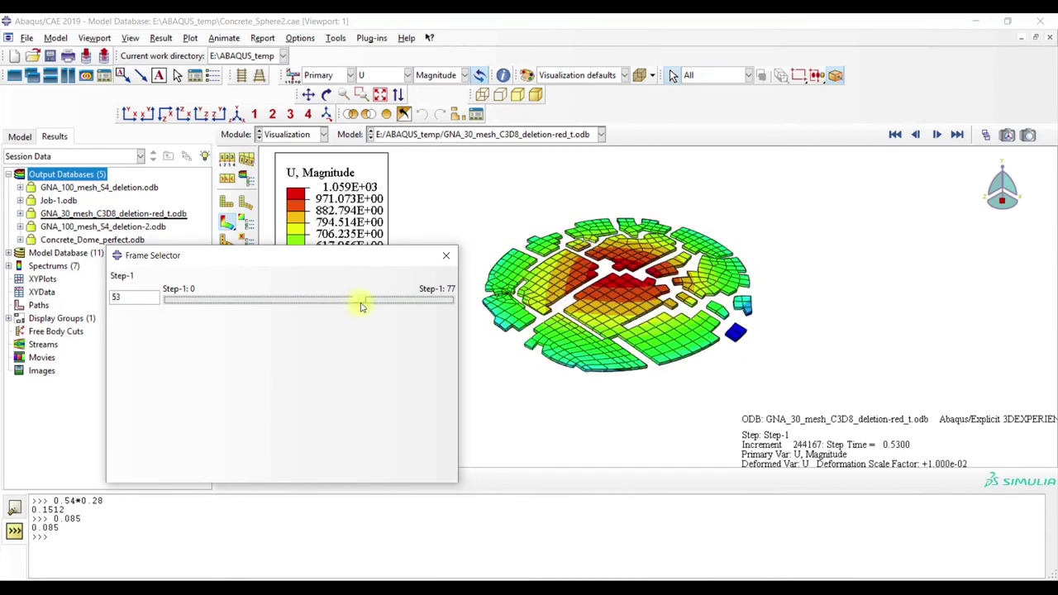
{"action": "left_click_drag", "start_coordinate": [377, 306], "coordinate": [397, 306]}
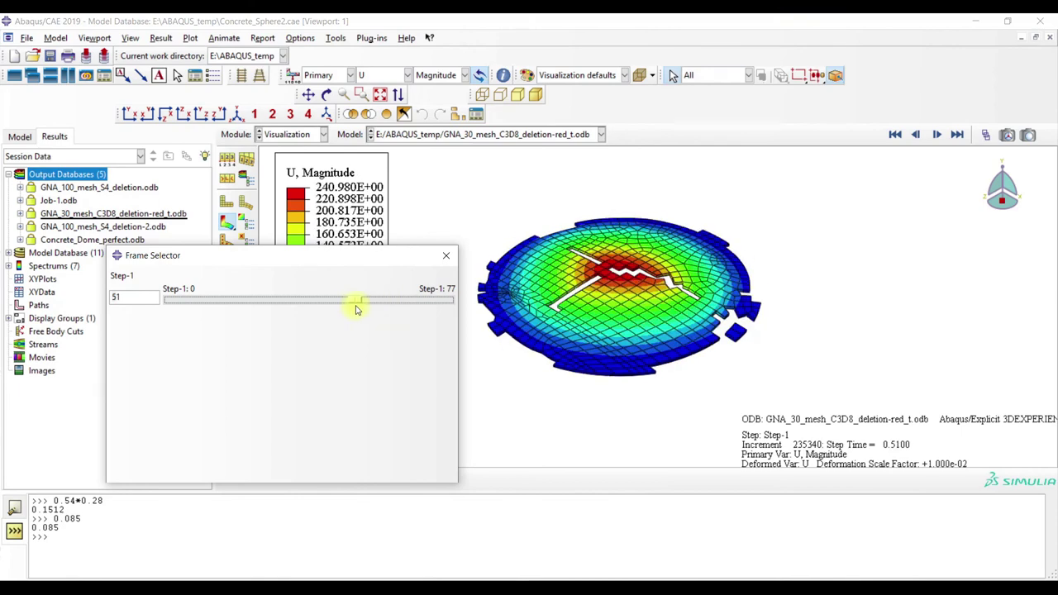
{"action": "left_click_drag", "start_coordinate": [365, 308], "coordinate": [483, 308]}
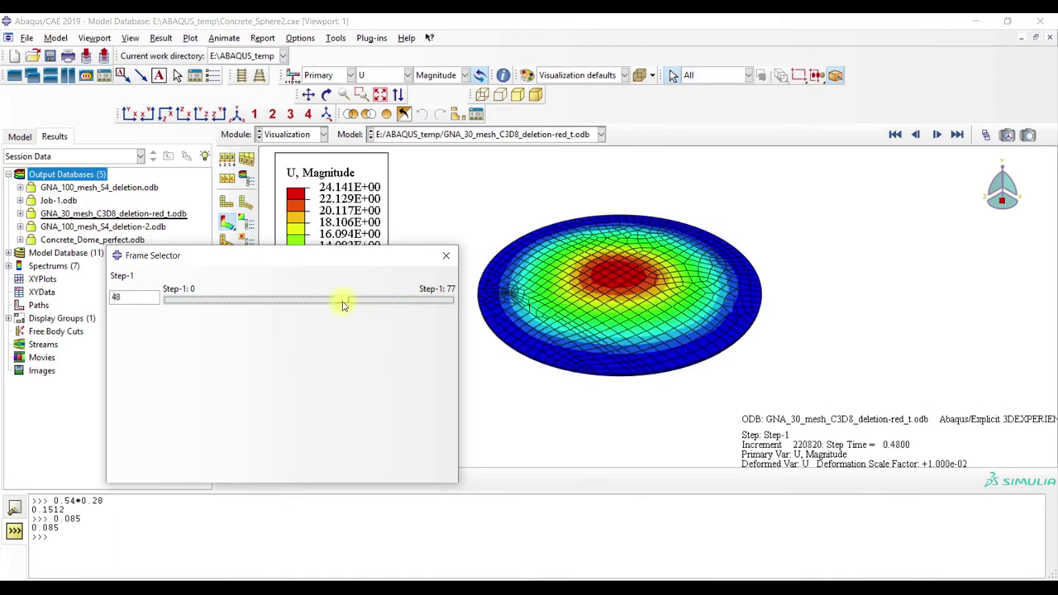
Auto-compute the deformation scale factor (1.0) and advance to frame 45.
{"action": "left_click", "coordinate": [230, 164]}
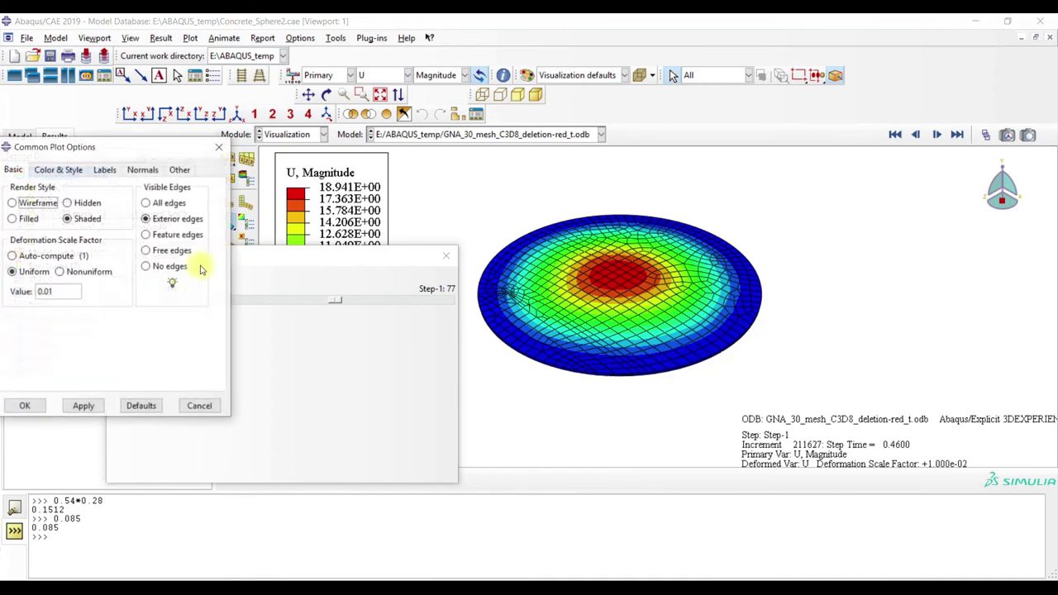
{"action": "left_click", "coordinate": [37, 257]}
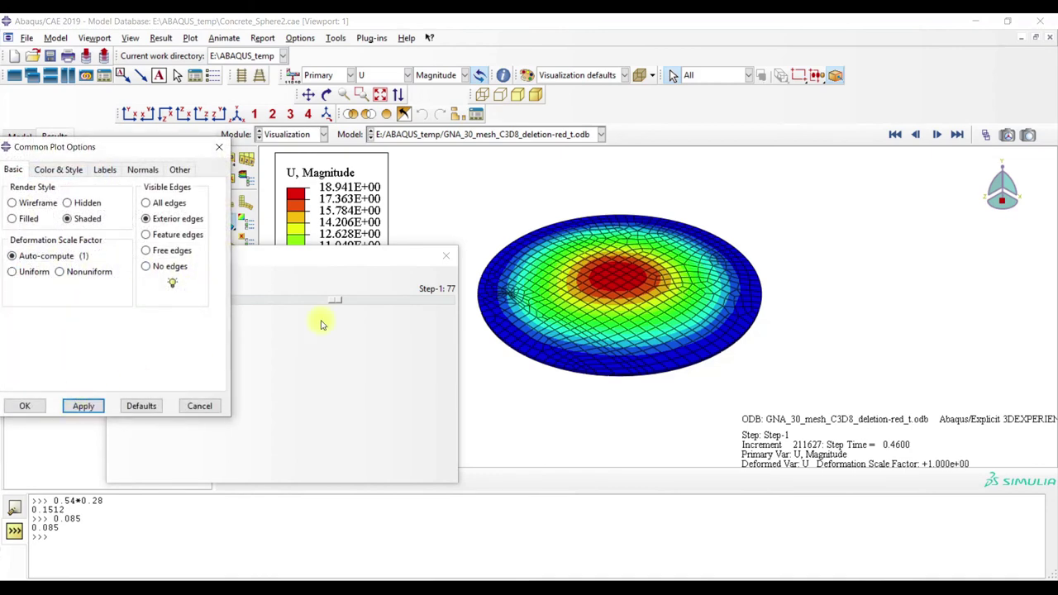
{"action": "left_click", "coordinate": [219, 148]}
{"action": "mouse_move", "coordinate": [343, 300]}
{"action": "left_mouse_down"}
{"action": "mouse_move", "coordinate": [379, 304]}
{"action": "mouse_move", "coordinate": [335, 303]}
{"action": "left_mouse_up"}
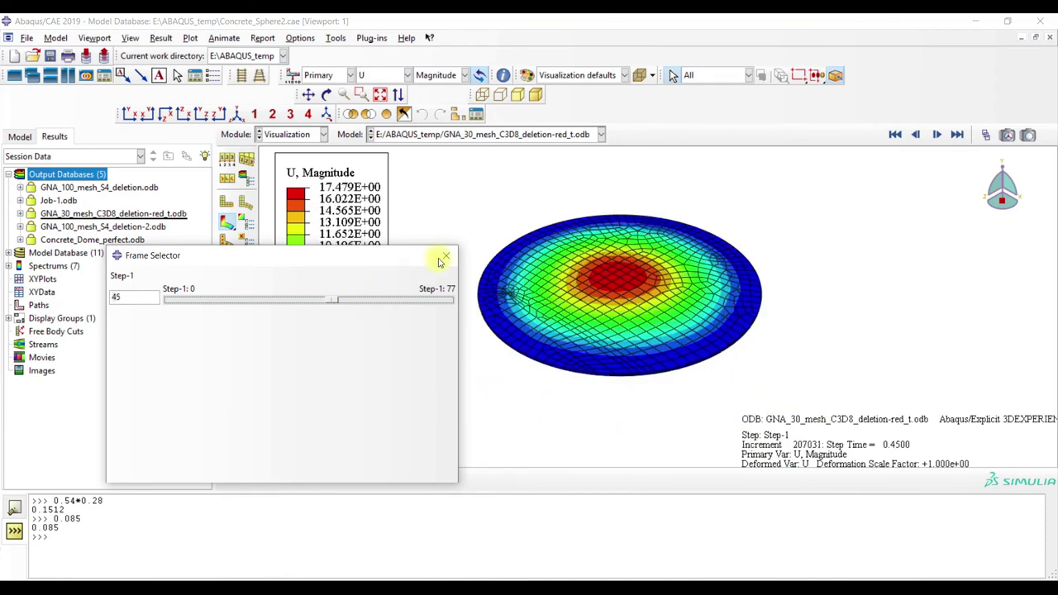
{"action": "left_click", "coordinate": [446, 255]}
Load model GNA-3D-reduced_t in the Assembly module and zoom into its narrow crack partition.
{"action": "left_click", "coordinate": [302, 134]}
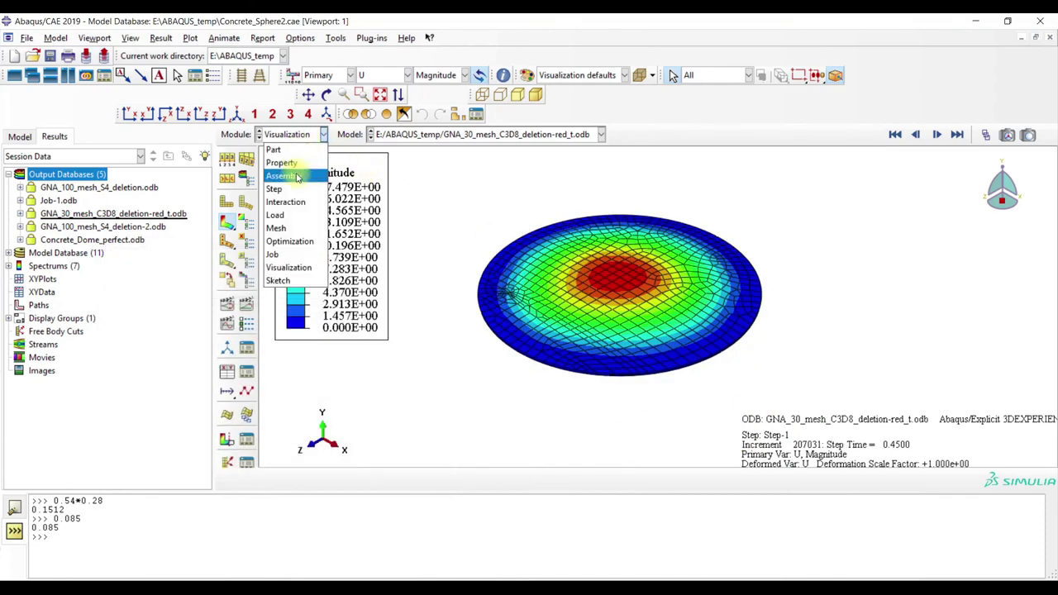
{"action": "left_click", "coordinate": [296, 176]}
{"action": "left_click", "coordinate": [429, 153]}
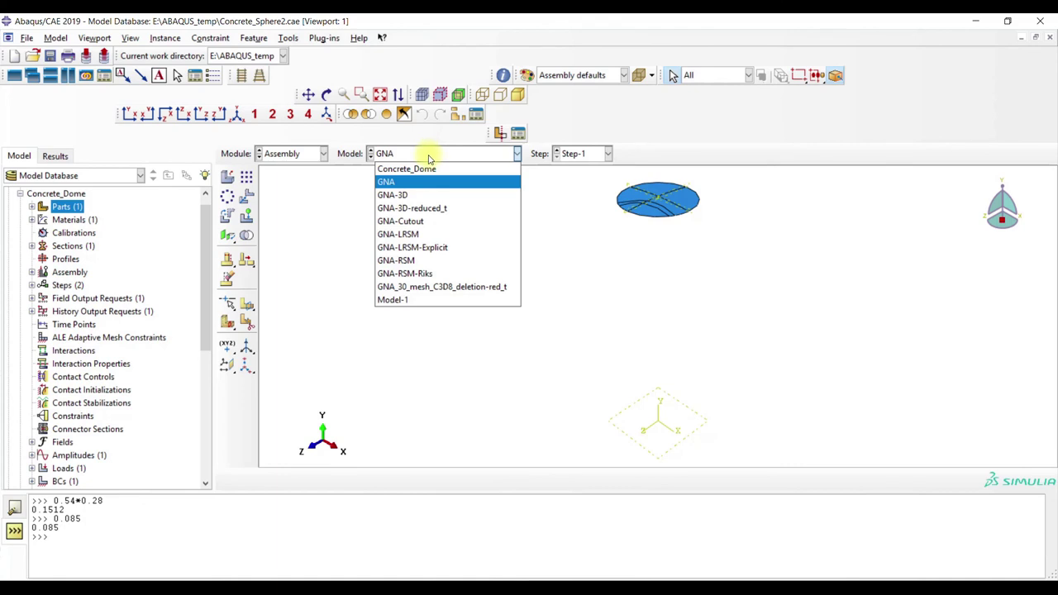
{"action": "left_click", "coordinate": [431, 208]}
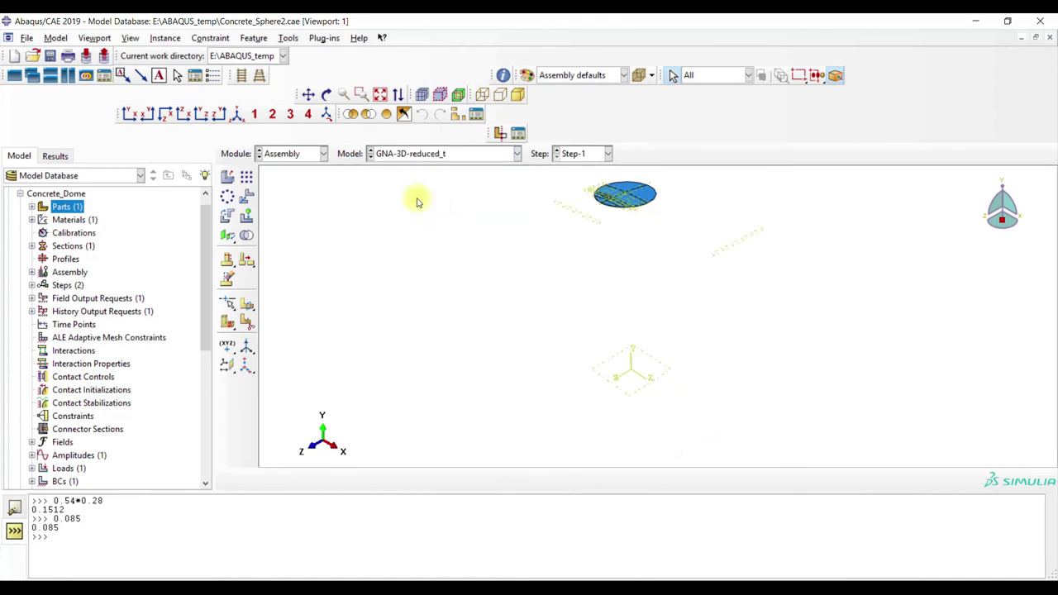
{"action": "left_click", "coordinate": [361, 94]}
{"action": "left_click_drag", "start_coordinate": [576, 177], "coordinate": [658, 224]}
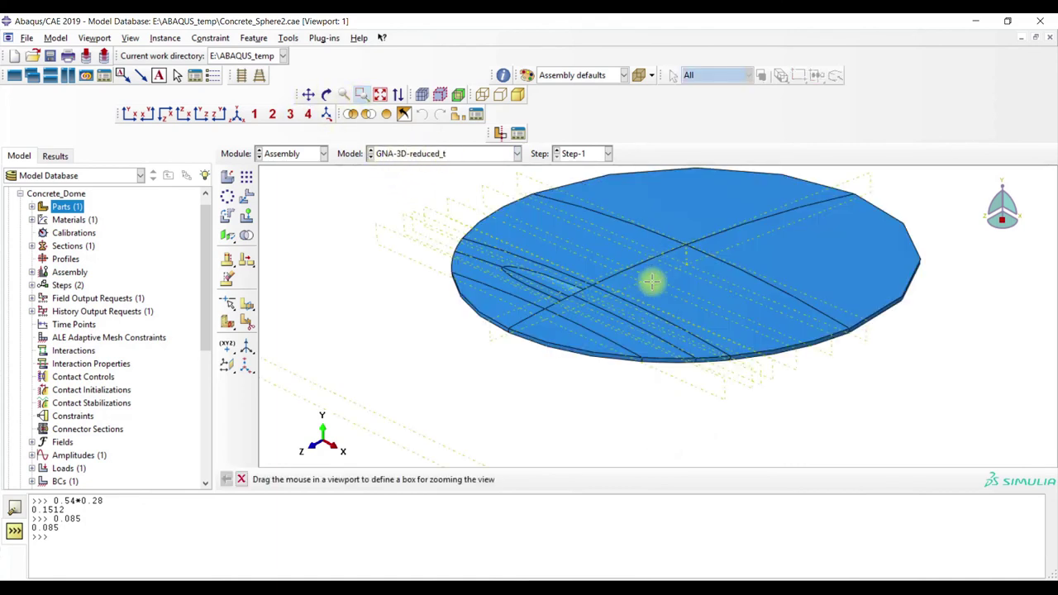
{"action": "left_click_drag", "start_coordinate": [497, 246], "coordinate": [595, 320]}
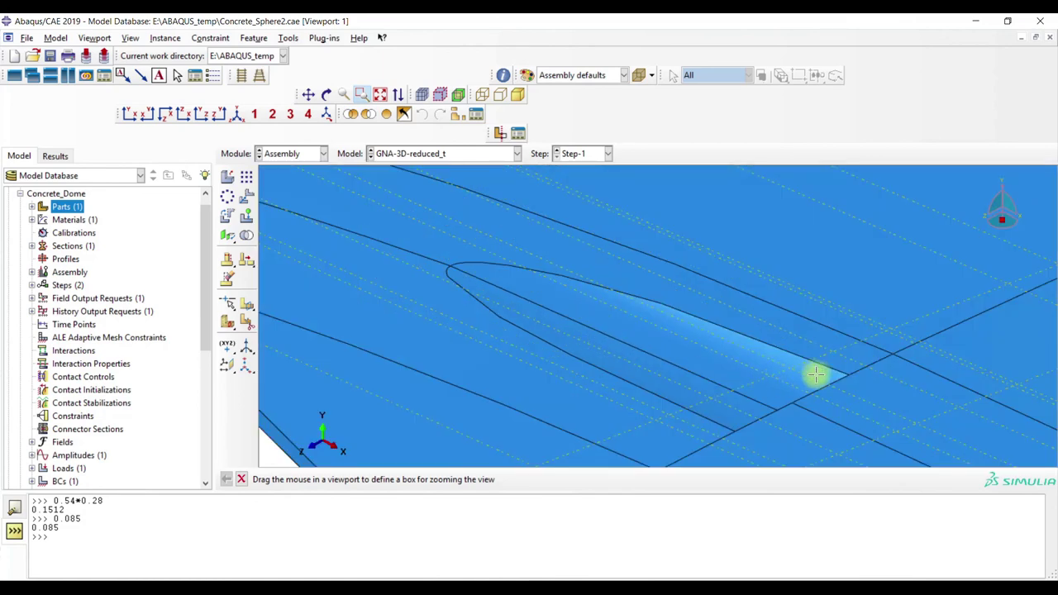
{"action": "key", "text": "Escape"}
{"action": "left_click", "coordinate": [998, 230]}
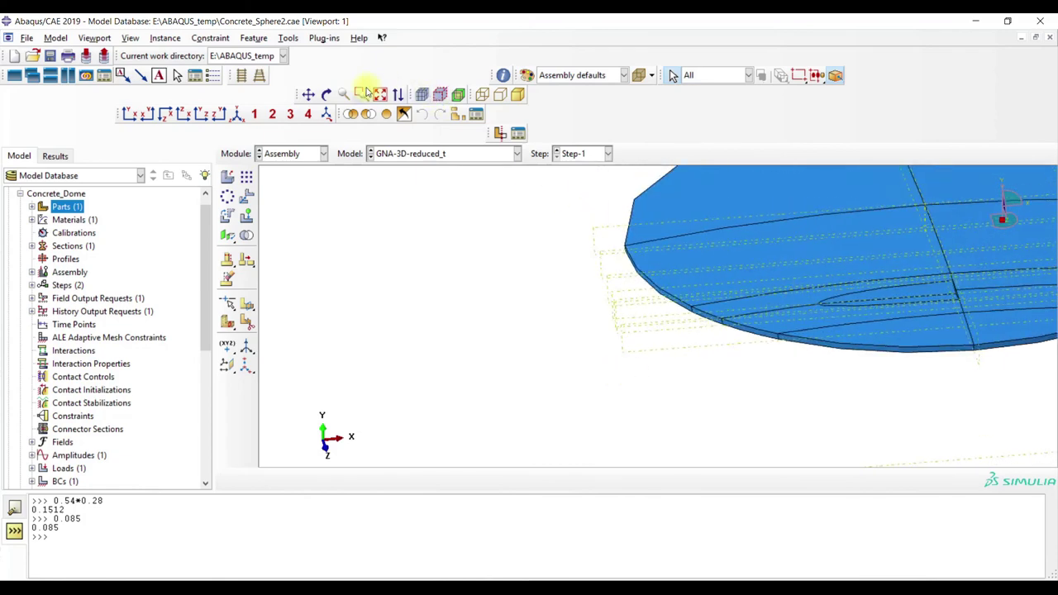
Inspect the crack partitions near the dome edge from several zoomed and rotated views.
{"action": "left_click", "coordinate": [364, 93]}
{"action": "left_click_drag", "start_coordinate": [819, 272], "coordinate": [949, 323]}
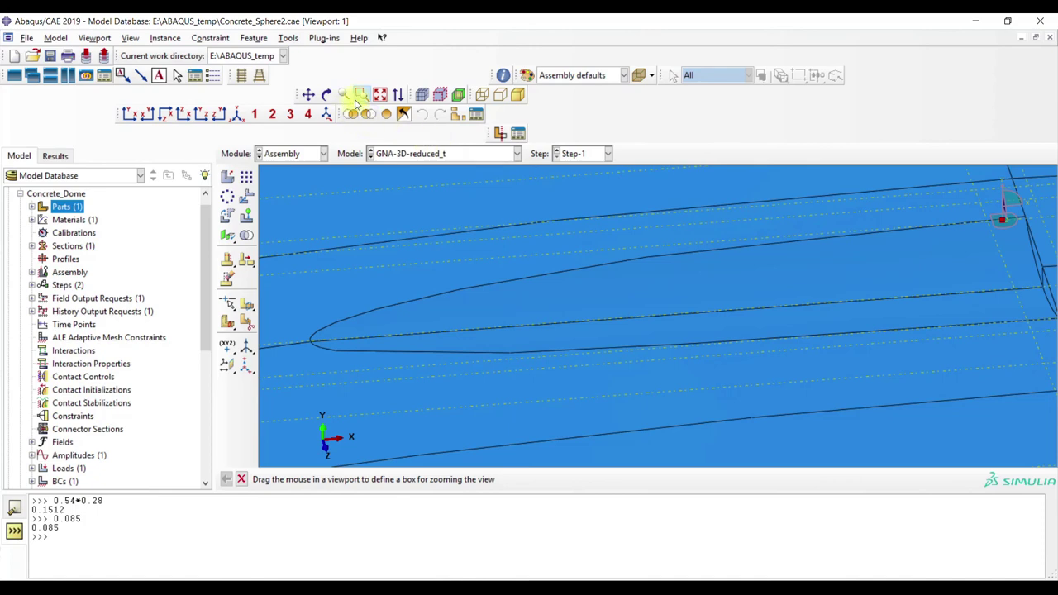
{"action": "left_click", "coordinate": [379, 94]}
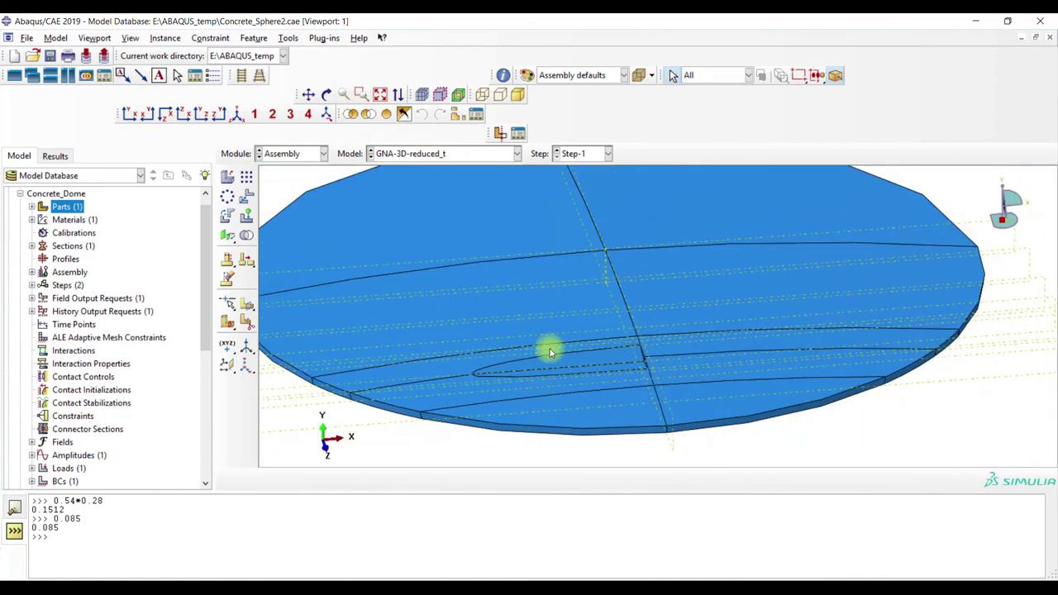
{"action": "left_click", "coordinate": [327, 95]}
{"action": "left_click_drag", "start_coordinate": [602, 319], "coordinate": [673, 311]}
{"action": "left_click", "coordinate": [308, 94]}
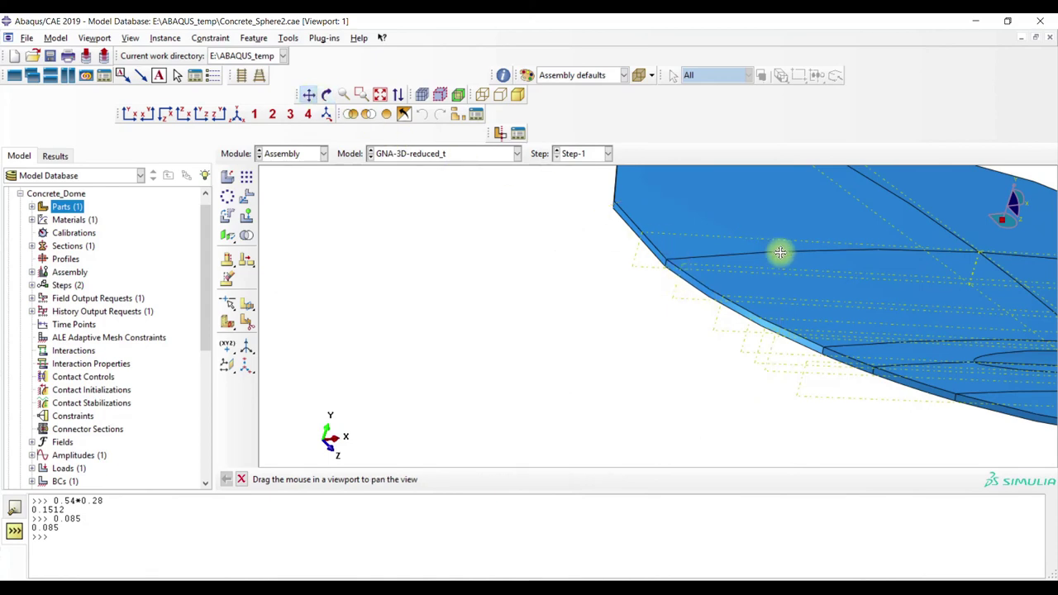
{"action": "left_click_drag", "start_coordinate": [779, 251], "coordinate": [474, 235]}
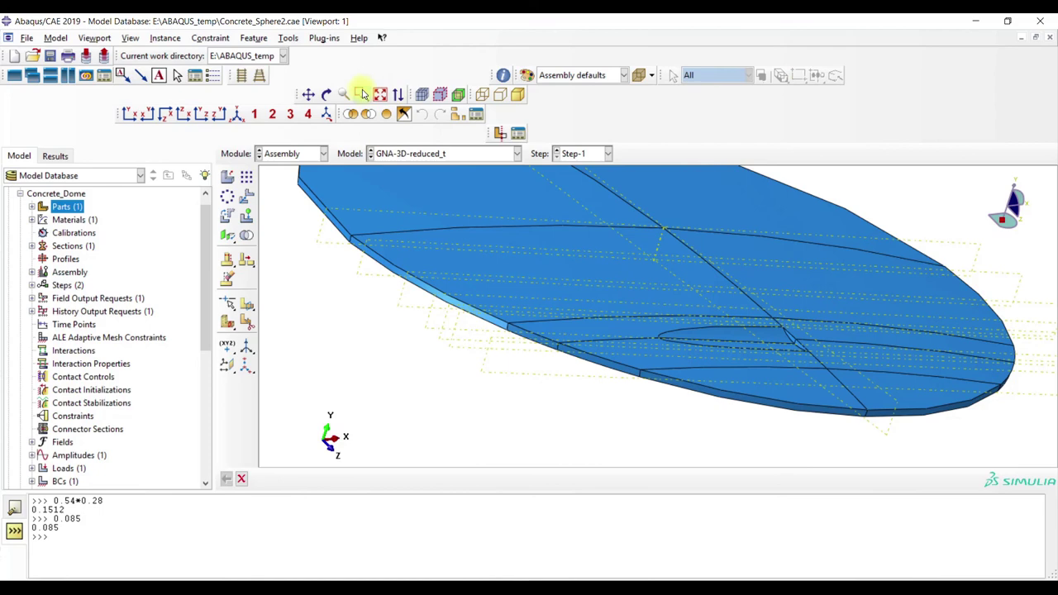
{"action": "left_click", "coordinate": [361, 94]}
{"action": "left_click_drag", "start_coordinate": [662, 297], "coordinate": [835, 371]}
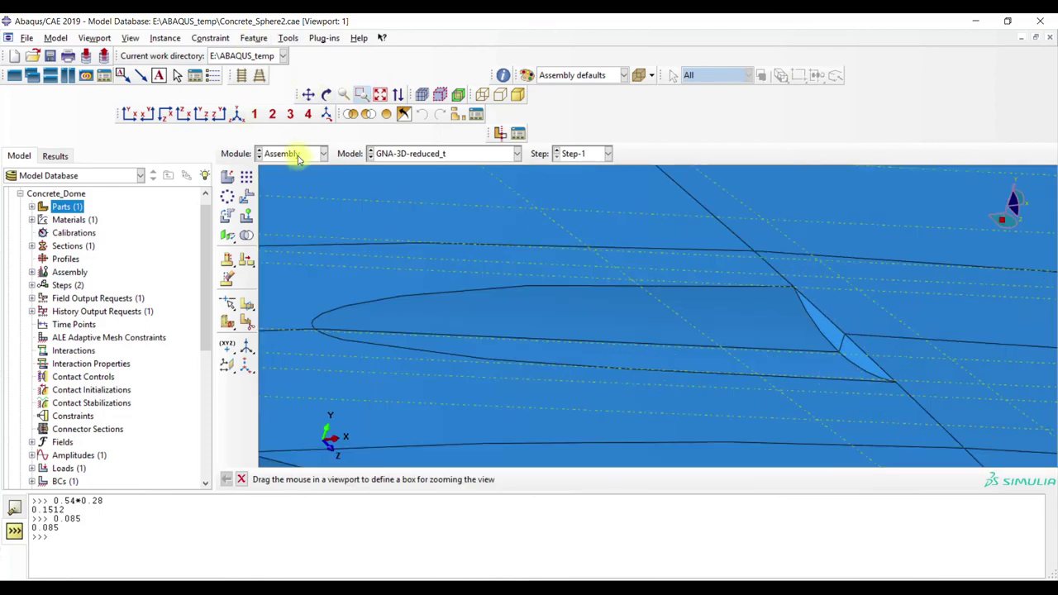
View the disc in the Part module, then switch to the Job module's job list.
{"action": "left_click", "coordinate": [298, 155]}
{"action": "left_click", "coordinate": [285, 154]}
{"action": "left_click", "coordinate": [157, 38]}
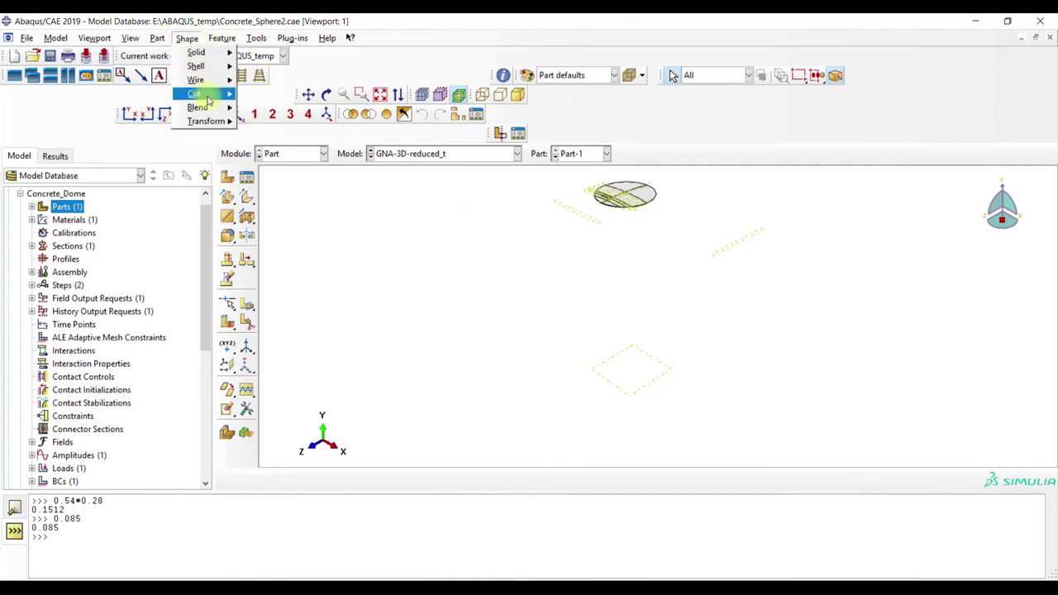
{"action": "mouse_move", "coordinate": [199, 93]}
{"action": "left_click", "coordinate": [366, 96]}
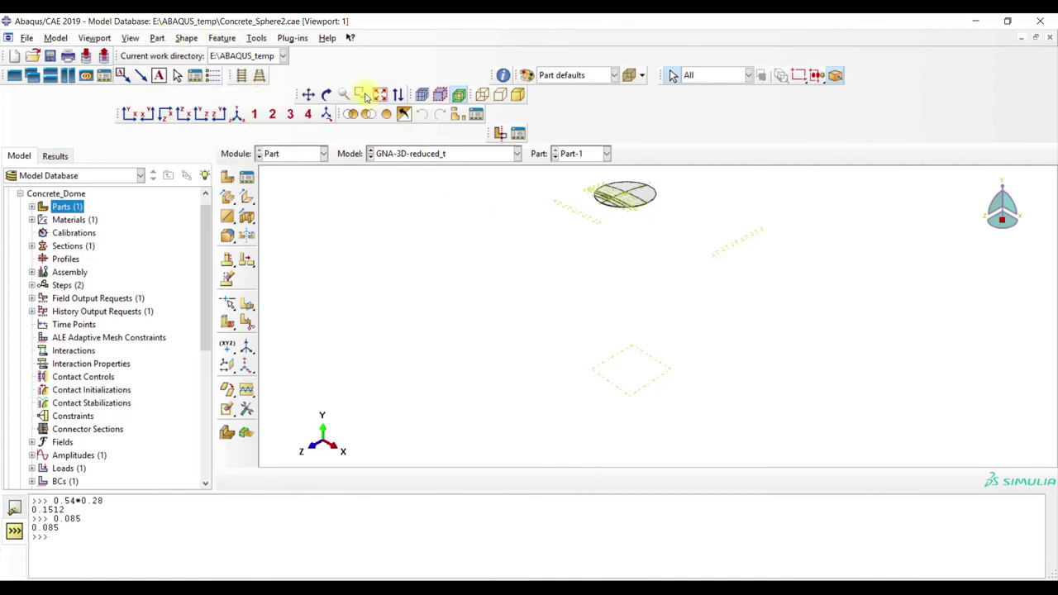
{"action": "left_click_drag", "start_coordinate": [588, 172], "coordinate": [639, 225]}
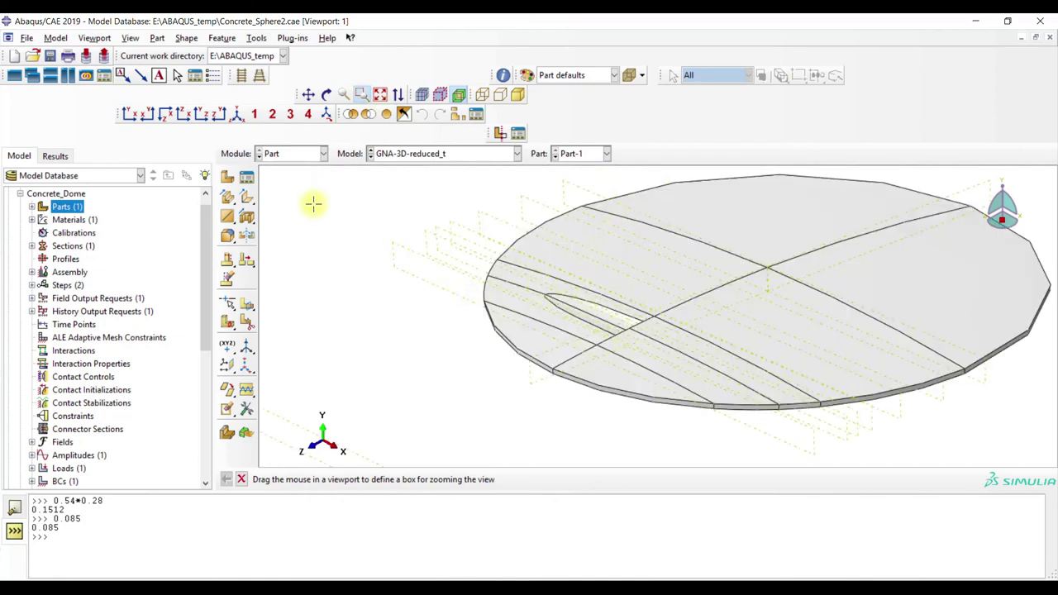
{"action": "left_click", "coordinate": [291, 154]}
{"action": "left_click", "coordinate": [291, 273]}
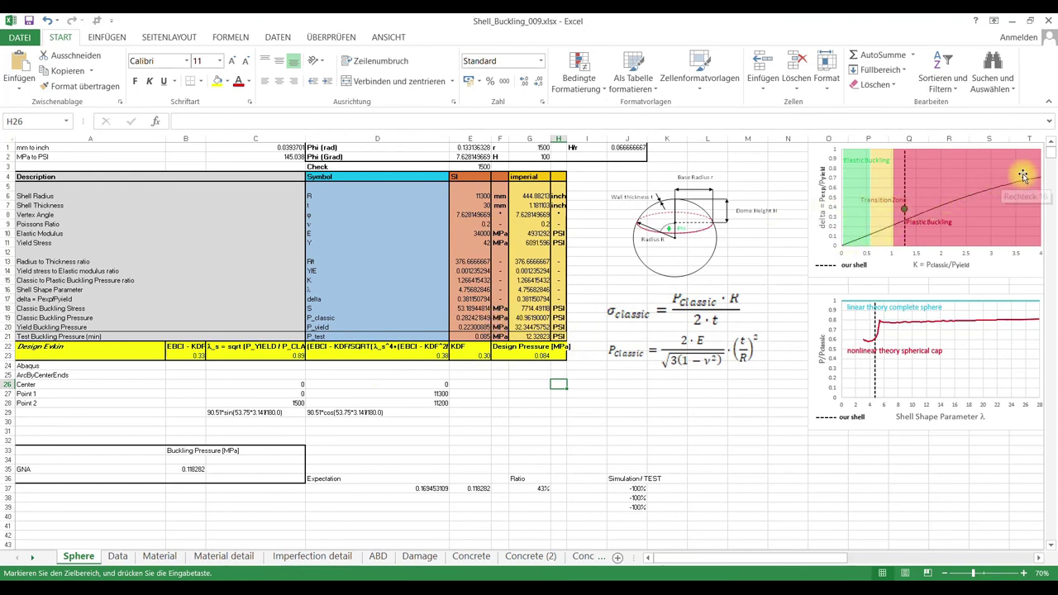
Compare the 0.085 MPa test buckling pressure in E21 with the 0.084 MPa design pressure in G23.
{"action": "left_click", "coordinate": [464, 337]}
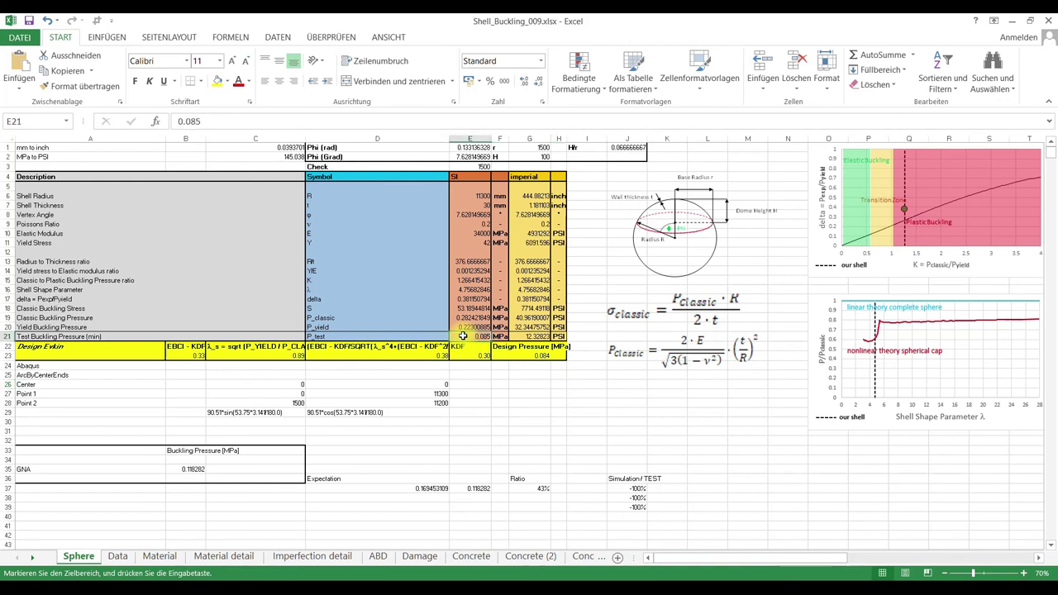
{"action": "left_click", "coordinate": [499, 372]}
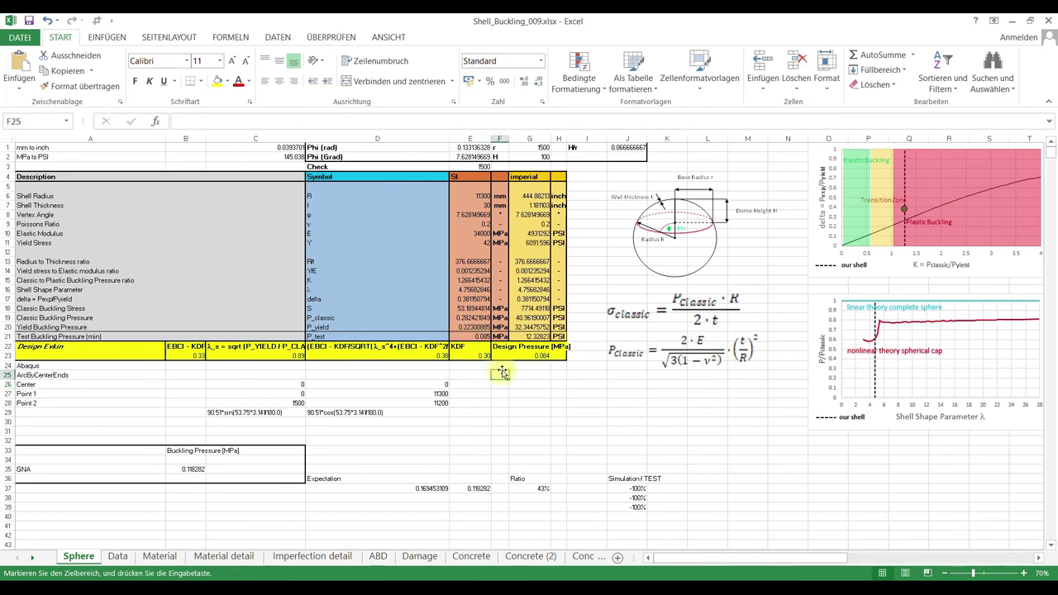
{"action": "left_click", "coordinate": [535, 356]}
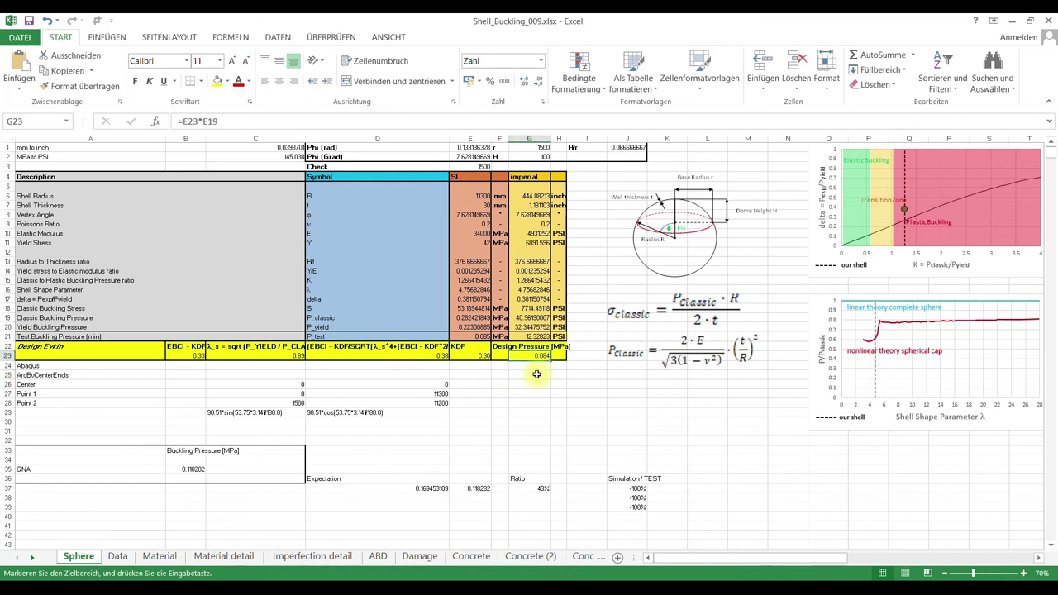
{"action": "left_click", "coordinate": [498, 383]}
{"action": "left_click", "coordinate": [531, 357]}
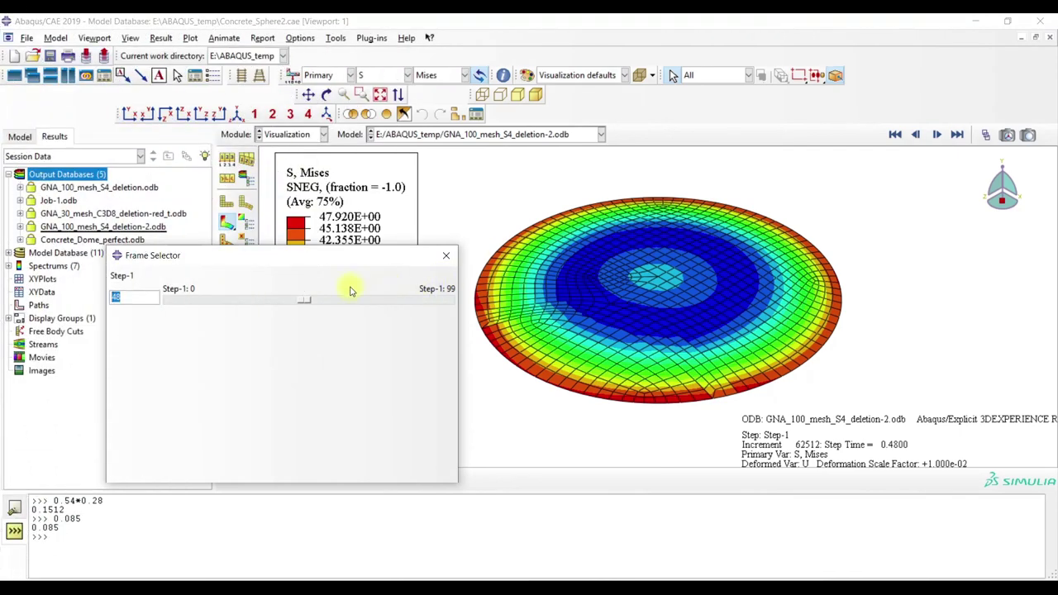
Advance GNA_100_mesh_S4_deletion-2 results to frame 58 and plot displacement U instead of Mises stress.
{"action": "left_click_drag", "start_coordinate": [301, 305], "coordinate": [334, 305]}
{"action": "left_click", "coordinate": [363, 76]}
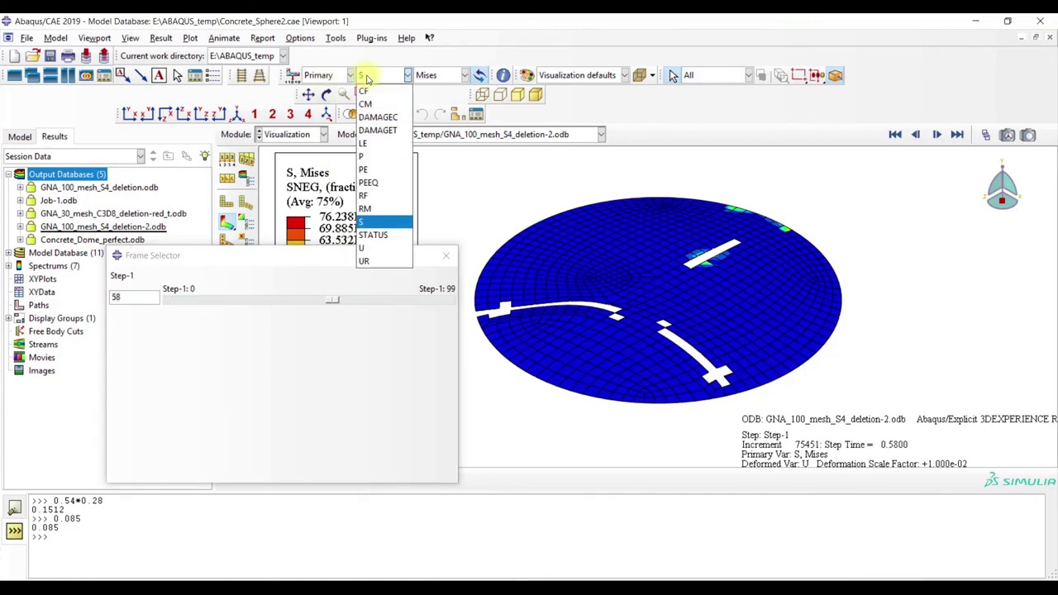
{"action": "left_click", "coordinate": [374, 234]}
{"action": "left_click", "coordinate": [302, 134]}
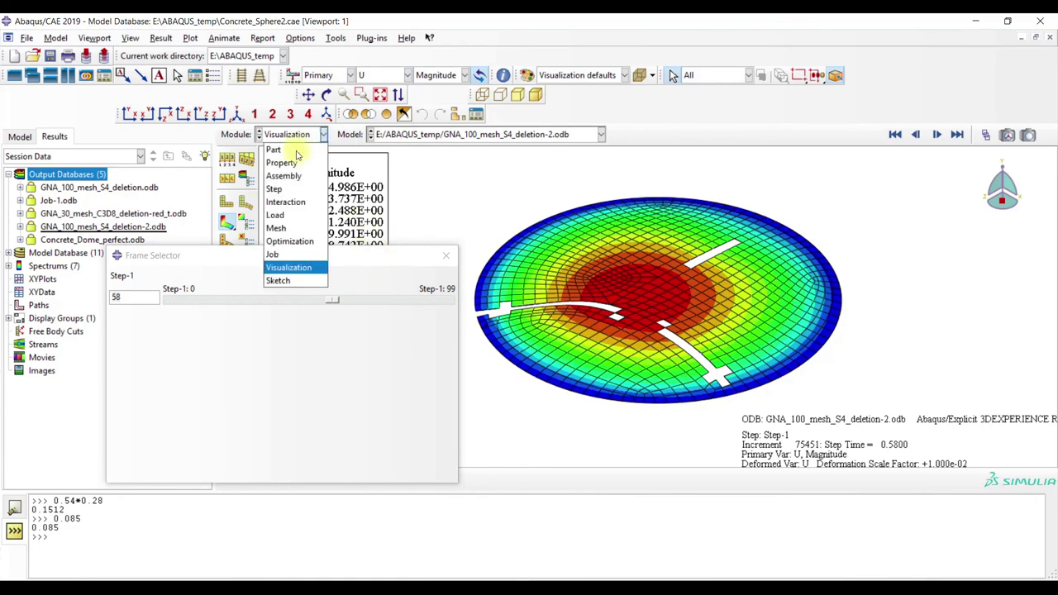
{"action": "left_click", "coordinate": [393, 259]}
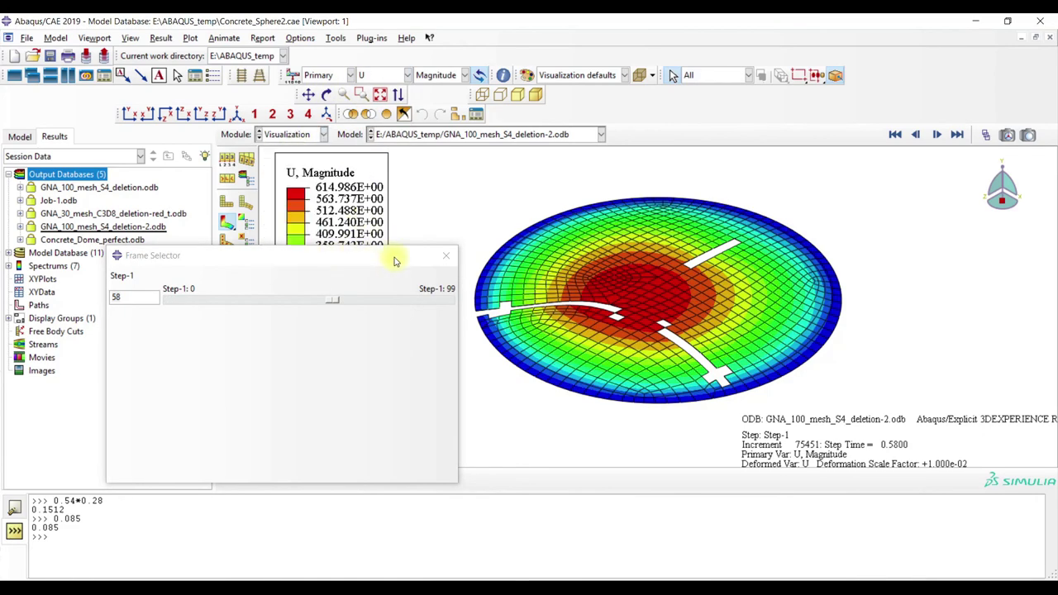